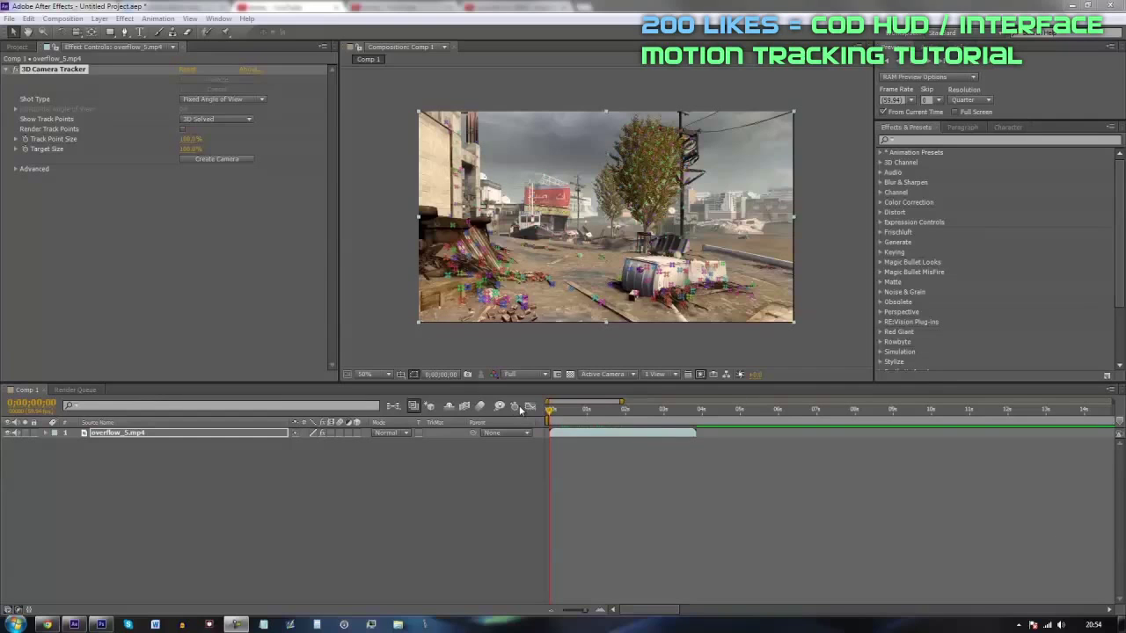
- Switch to Chrome and review the open YouTube reference videos toniq. and daylight v2. [6th] for their motion-tracked elements
{"action": "left_click_drag", "start_coordinate": [555, 421], "coordinate": [538, 447]}
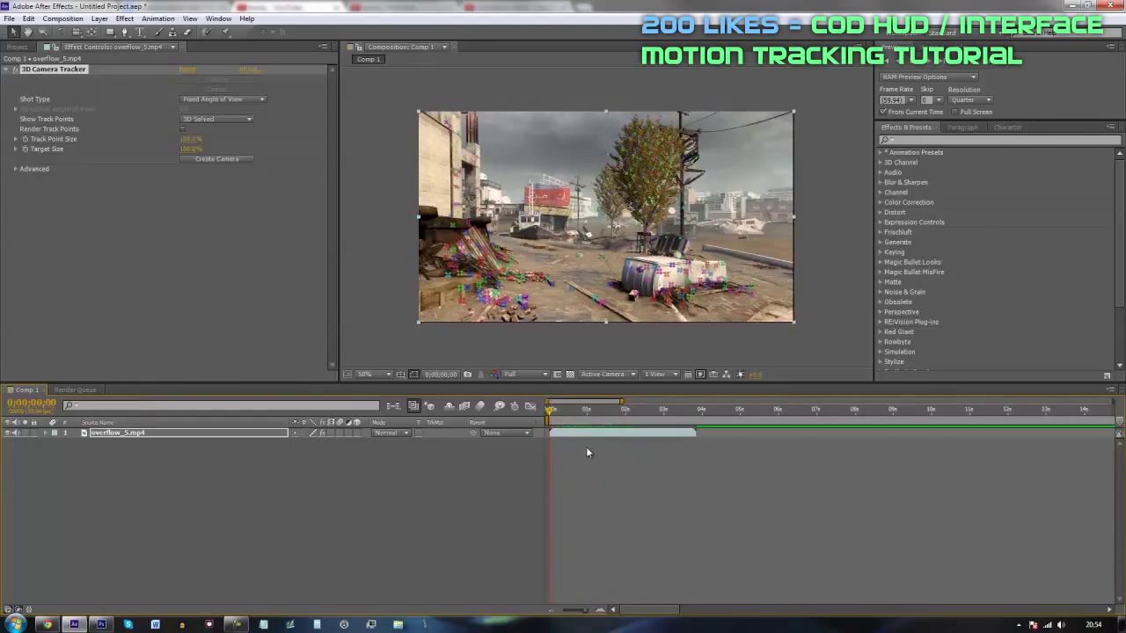
{"action": "left_click", "coordinate": [49, 624]}
{"action": "left_click", "coordinate": [396, 7]}
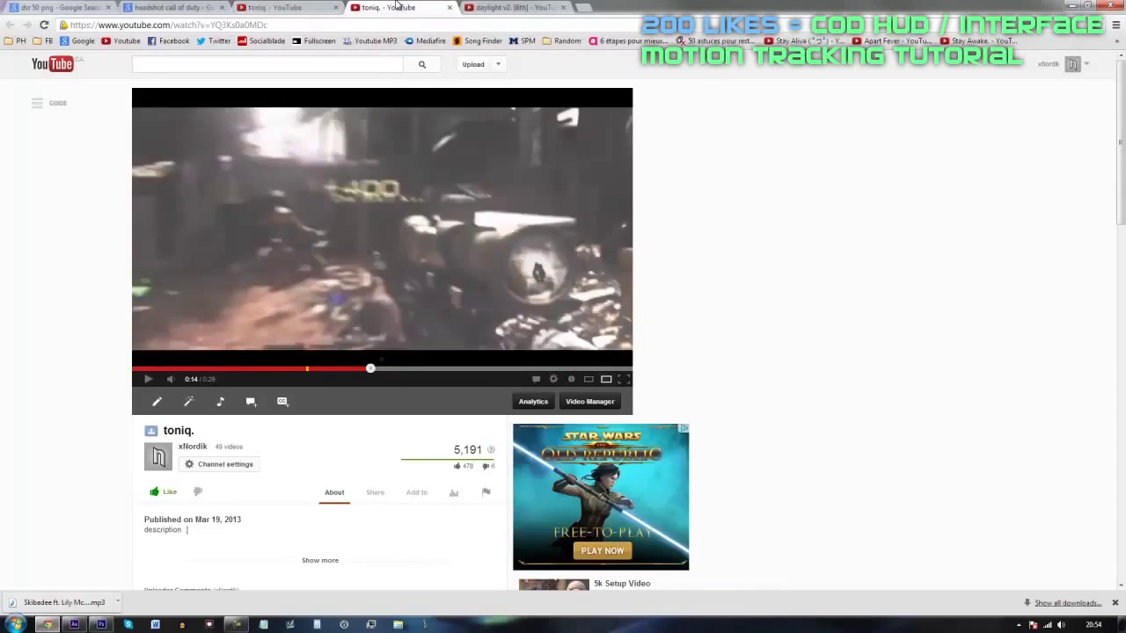
{"action": "left_click", "coordinate": [513, 6]}
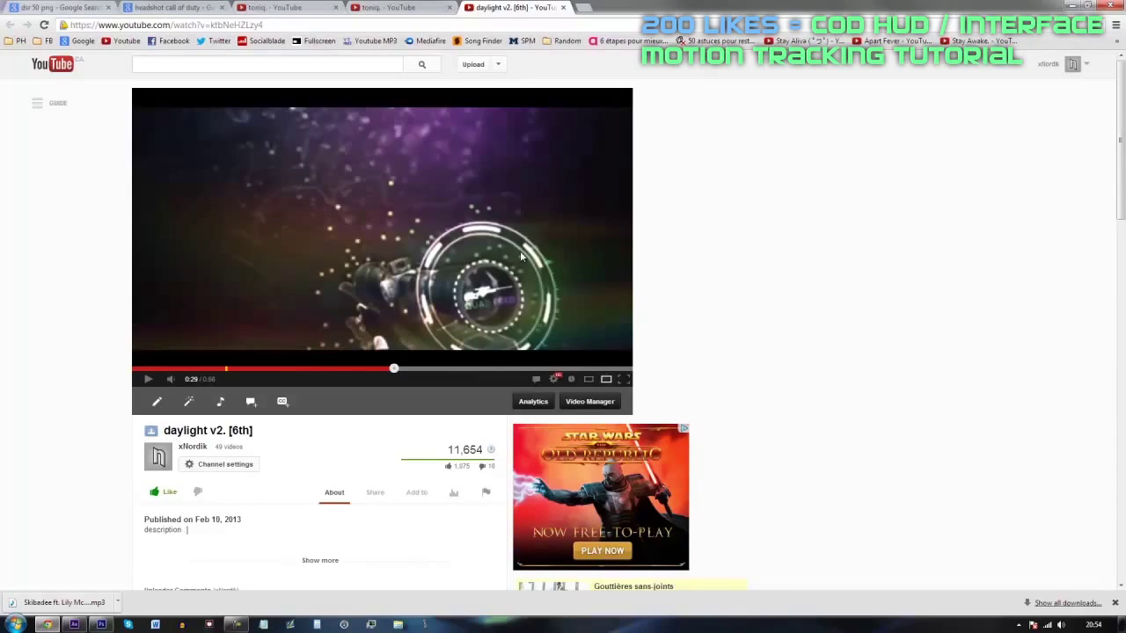
{"action": "left_click", "coordinate": [287, 7]}
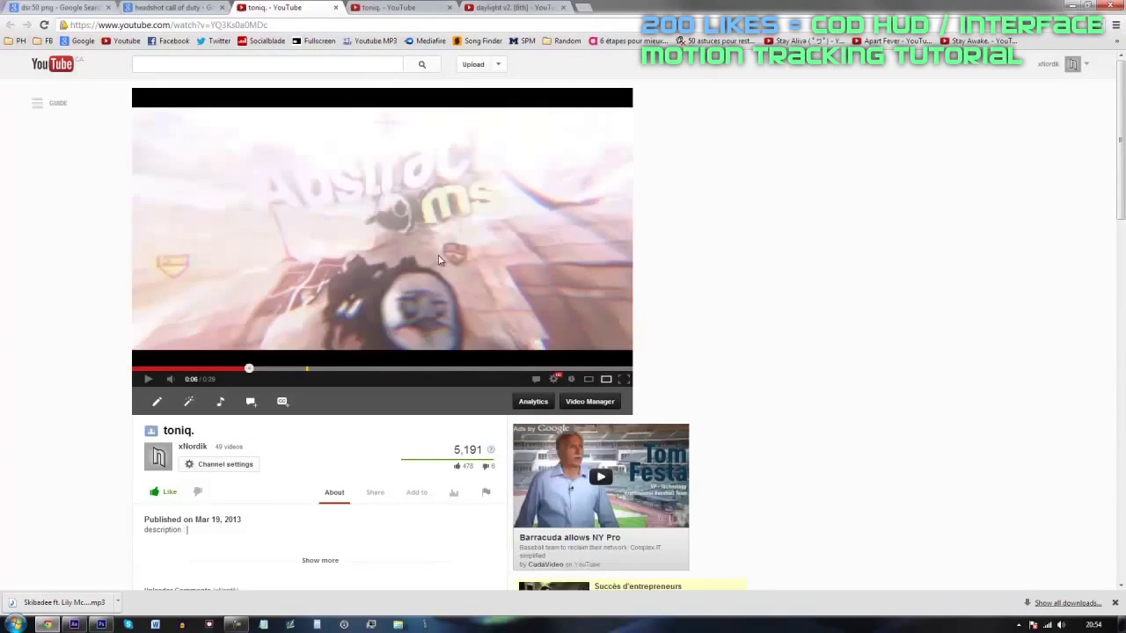
{"action": "left_click", "coordinate": [392, 7]}
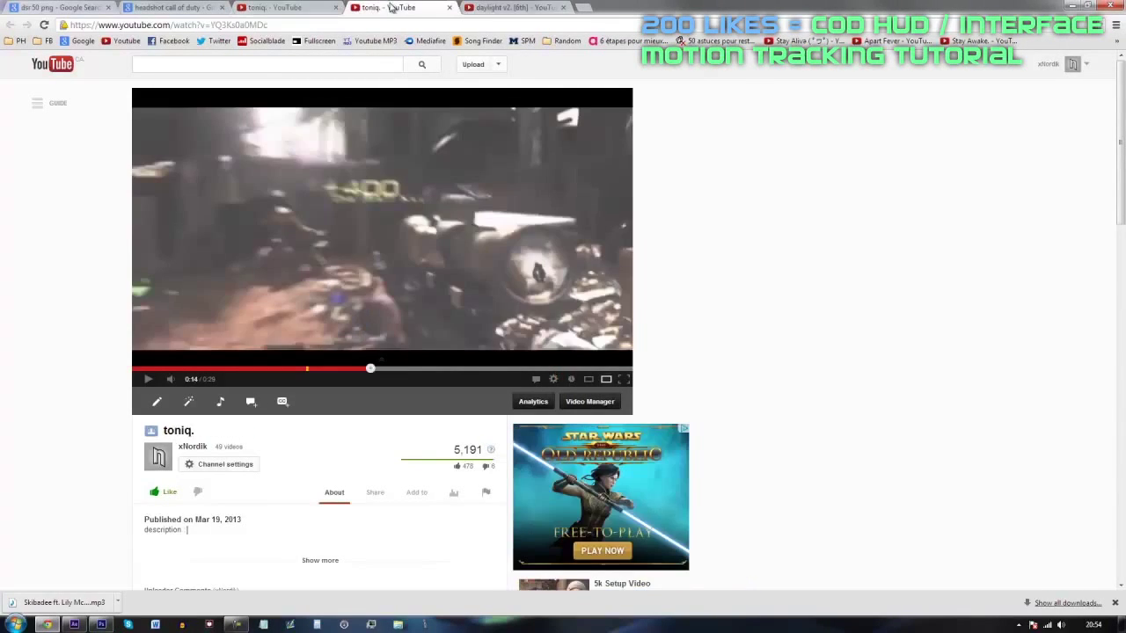
{"action": "left_click", "coordinate": [479, 6]}
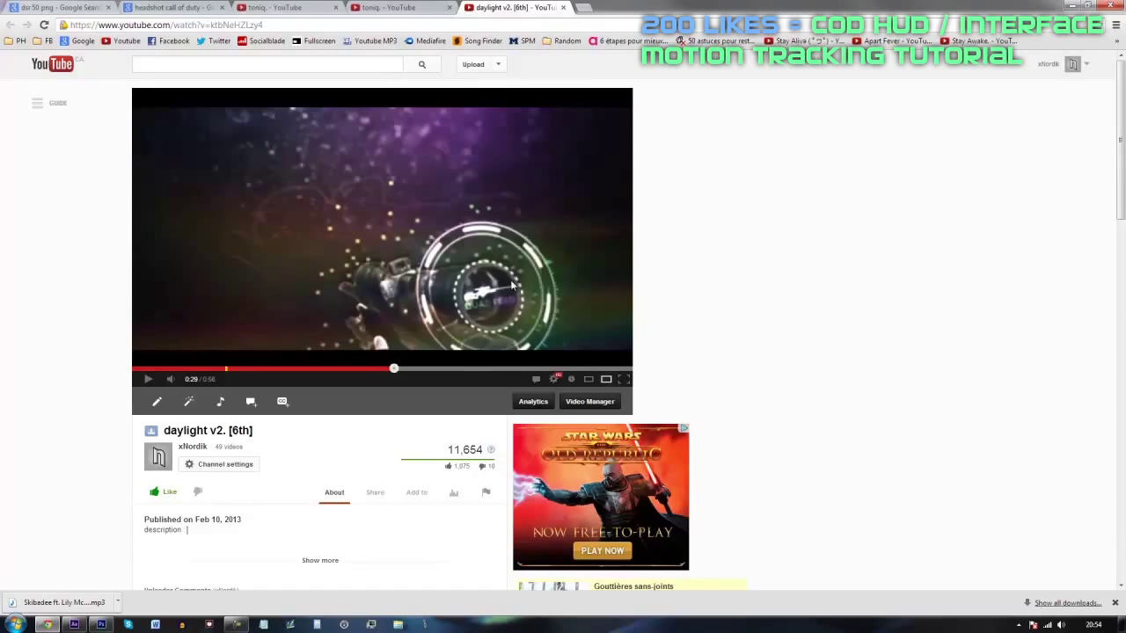
{"action": "left_click", "coordinate": [396, 8]}
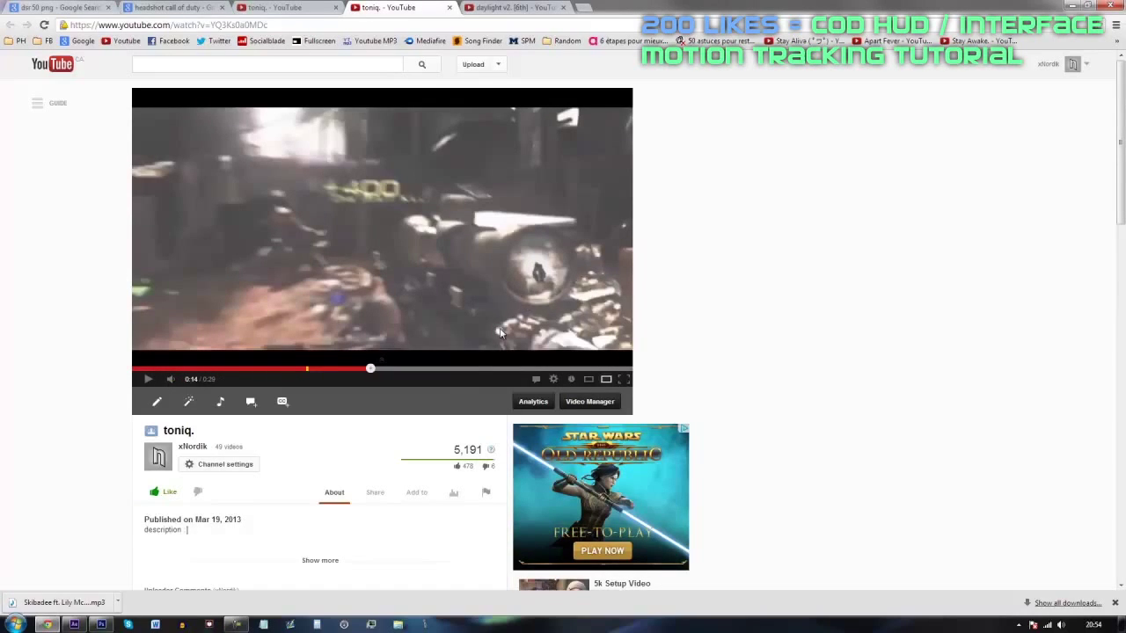
{"action": "left_click", "coordinate": [303, 8]}
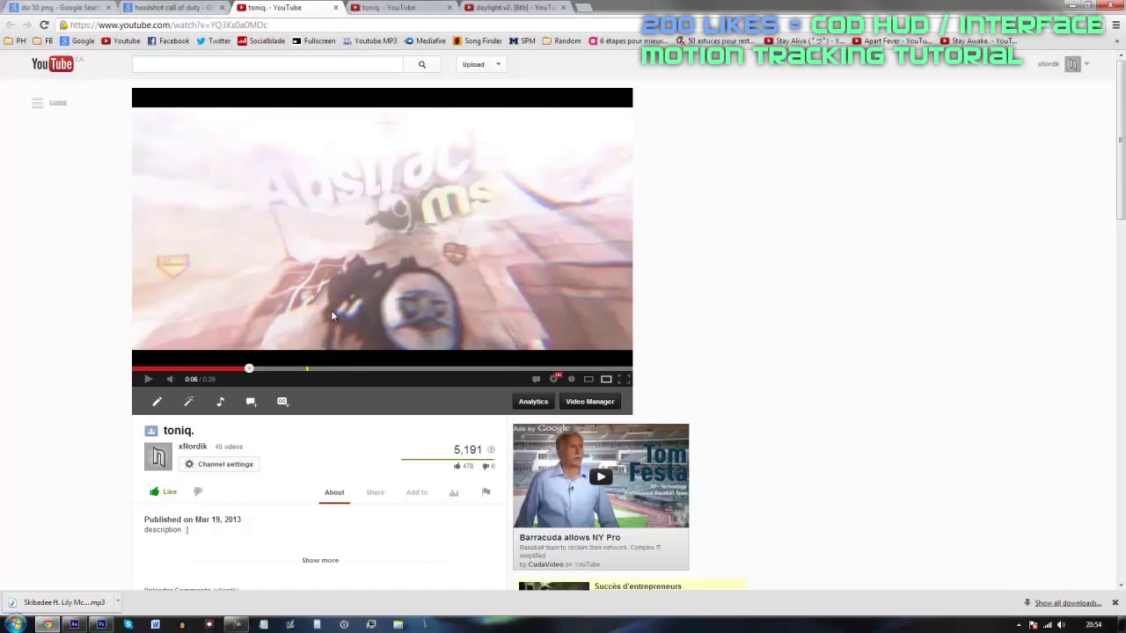
- Return to After Effects and scrub through the overflow_5.mp4 clip to examine its solved 3D camera track points
{"action": "left_click", "coordinate": [86, 626]}
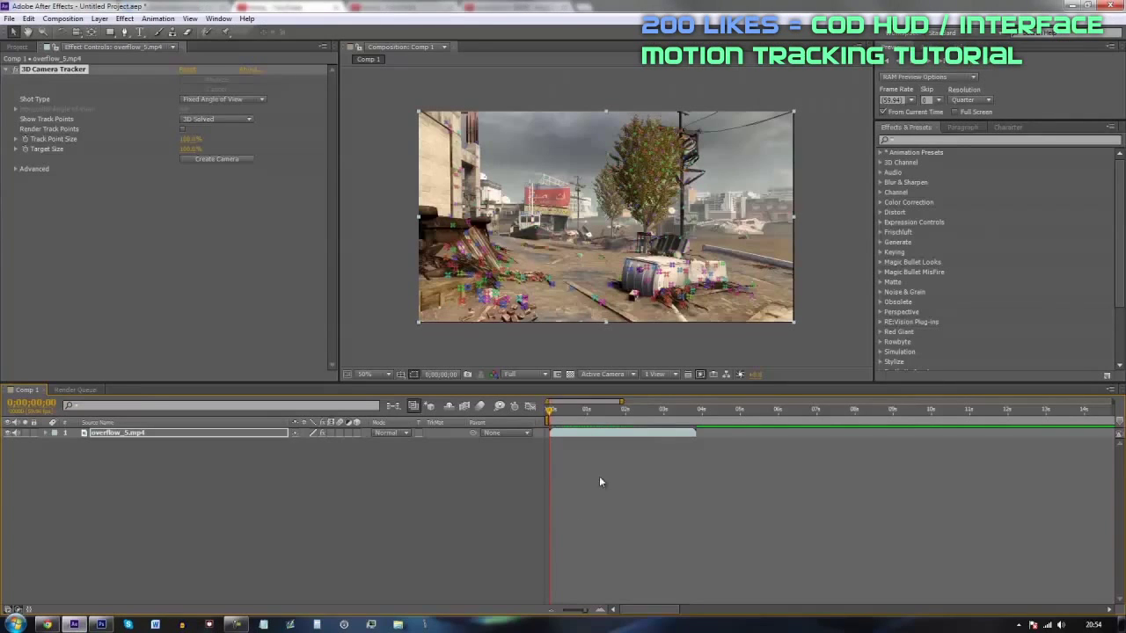
{"action": "left_click_drag", "start_coordinate": [554, 416], "coordinate": [547, 444]}
{"action": "left_click_drag", "start_coordinate": [555, 414], "coordinate": [526, 464]}
{"action": "left_click_drag", "start_coordinate": [576, 425], "coordinate": [518, 436]}
{"action": "left_click_drag", "start_coordinate": [602, 411], "coordinate": [459, 457]}
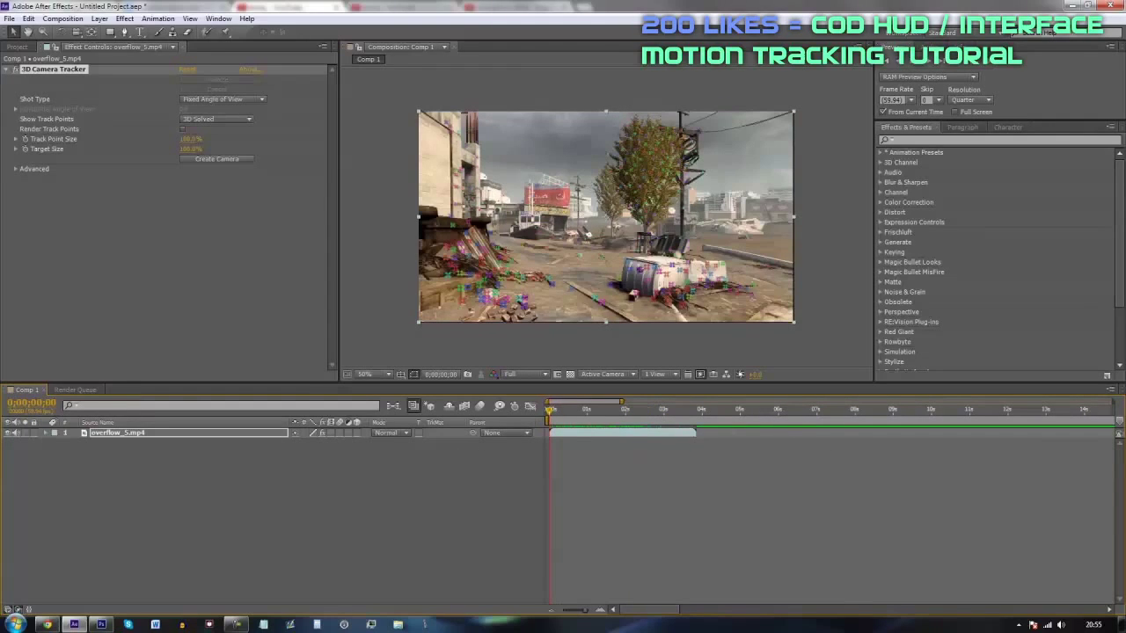
{"action": "mouse_move", "coordinate": [581, 419]}
{"action": "left_mouse_down"}
{"action": "mouse_move", "coordinate": [638, 416]}
{"action": "mouse_move", "coordinate": [561, 415]}
{"action": "left_mouse_up"}
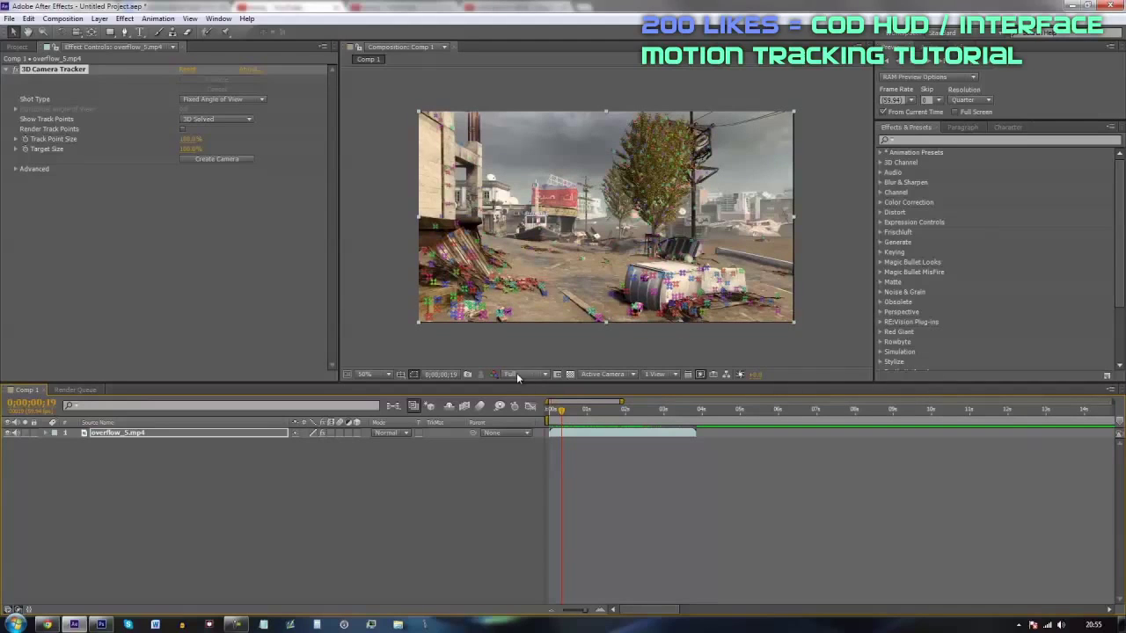
{"action": "left_click_drag", "start_coordinate": [574, 414], "coordinate": [664, 410]}
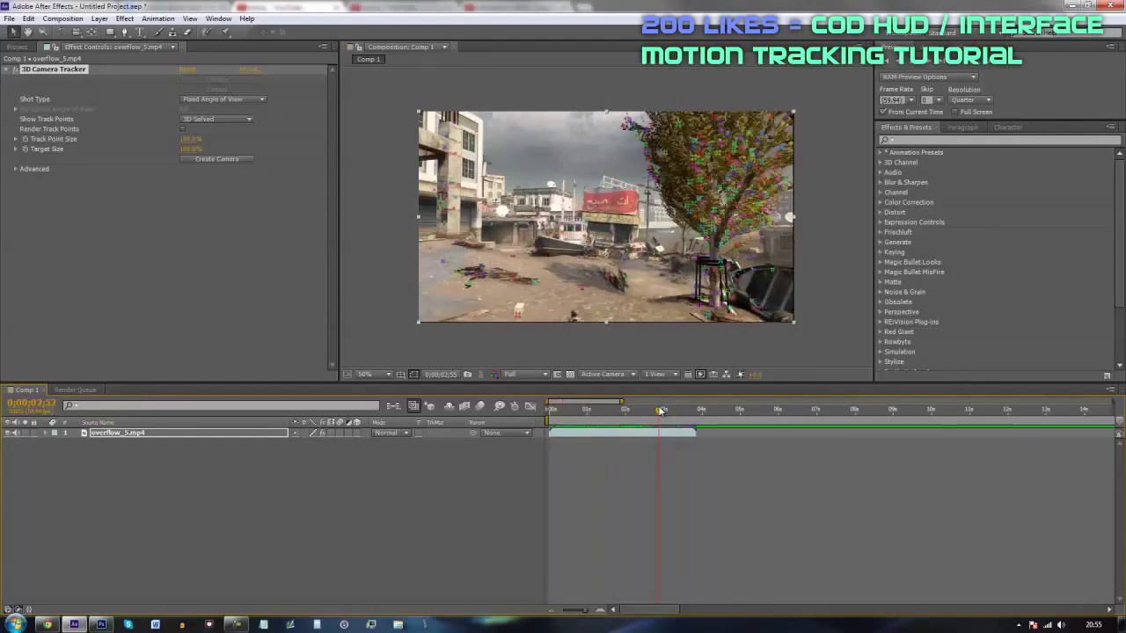
{"action": "left_click", "coordinate": [661, 411]}
{"action": "left_click_drag", "start_coordinate": [664, 414], "coordinate": [533, 424]}
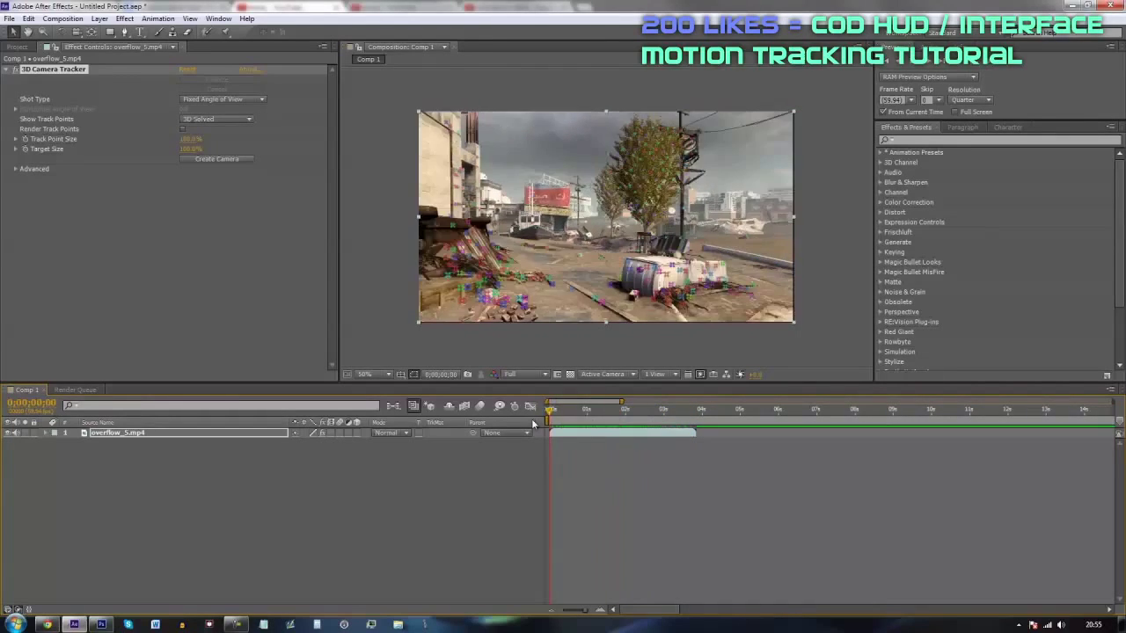
- Examine the "dsr 50 png" image results in Chrome, previewing DSR-PrecisionDSR50.png, and compare with the After Effects footage
{"action": "left_click", "coordinate": [47, 625]}
{"action": "left_click", "coordinate": [53, 7]}
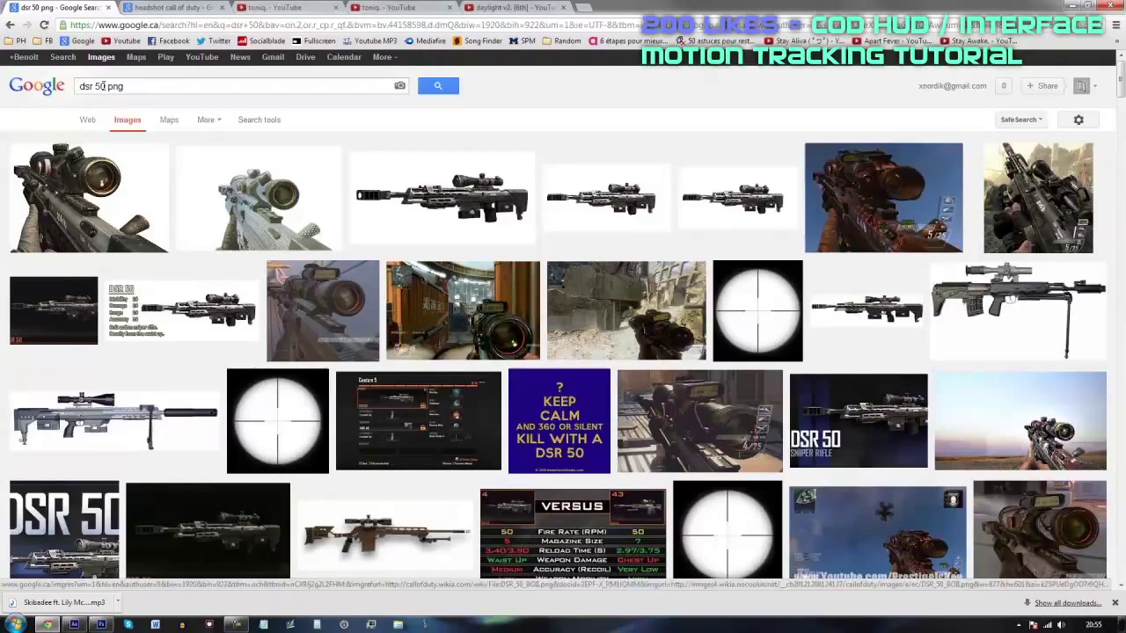
{"action": "left_click_drag", "start_coordinate": [131, 86], "coordinate": [107, 86]}
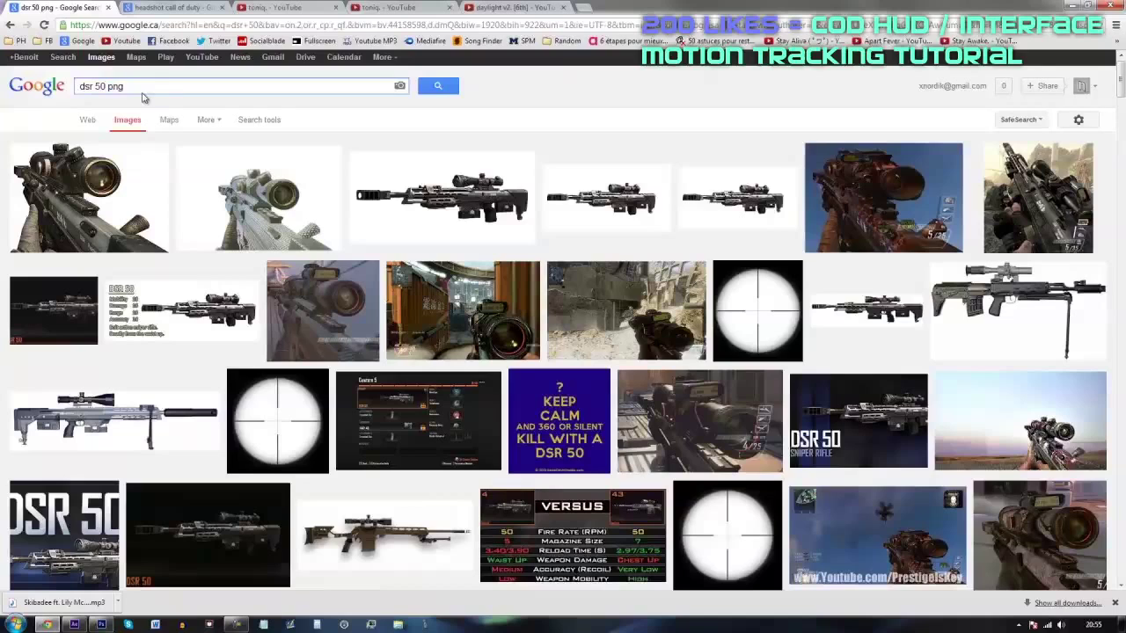
{"action": "left_click", "coordinate": [600, 117]}
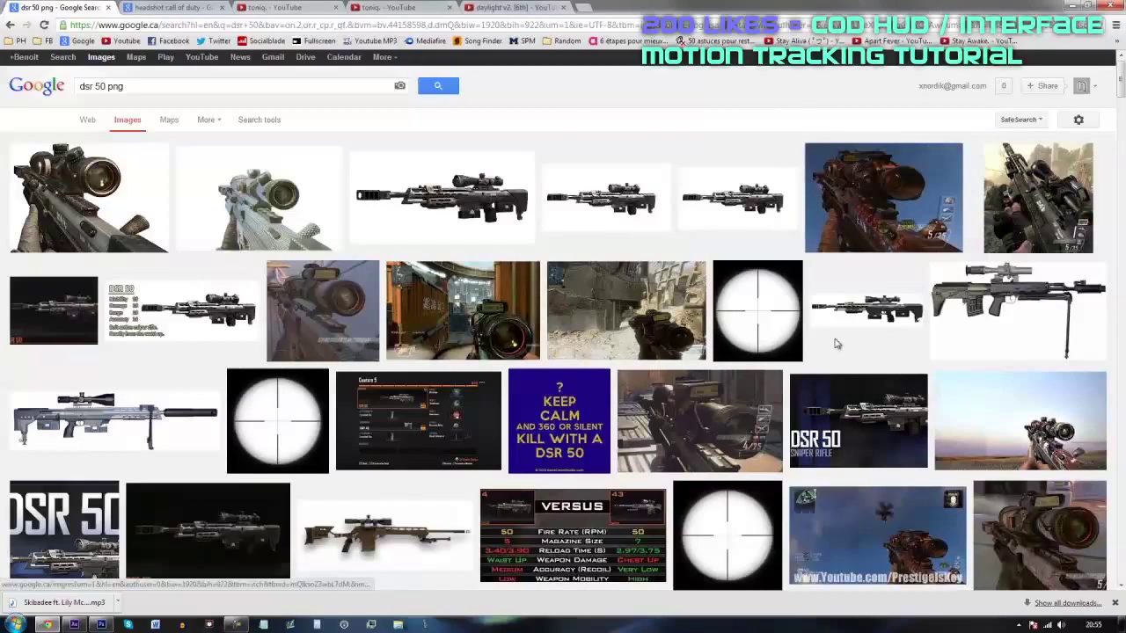
{"action": "left_click", "coordinate": [123, 431]}
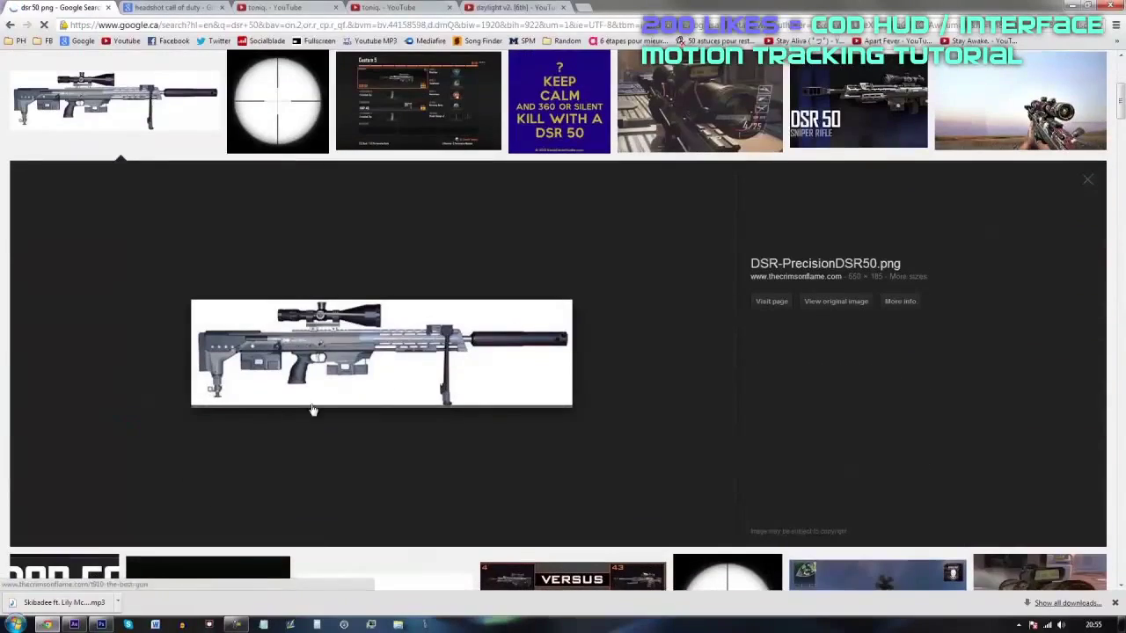
{"action": "scroll", "coordinate": [490, 370], "scroll_direction": "up", "scroll_amount": 4}
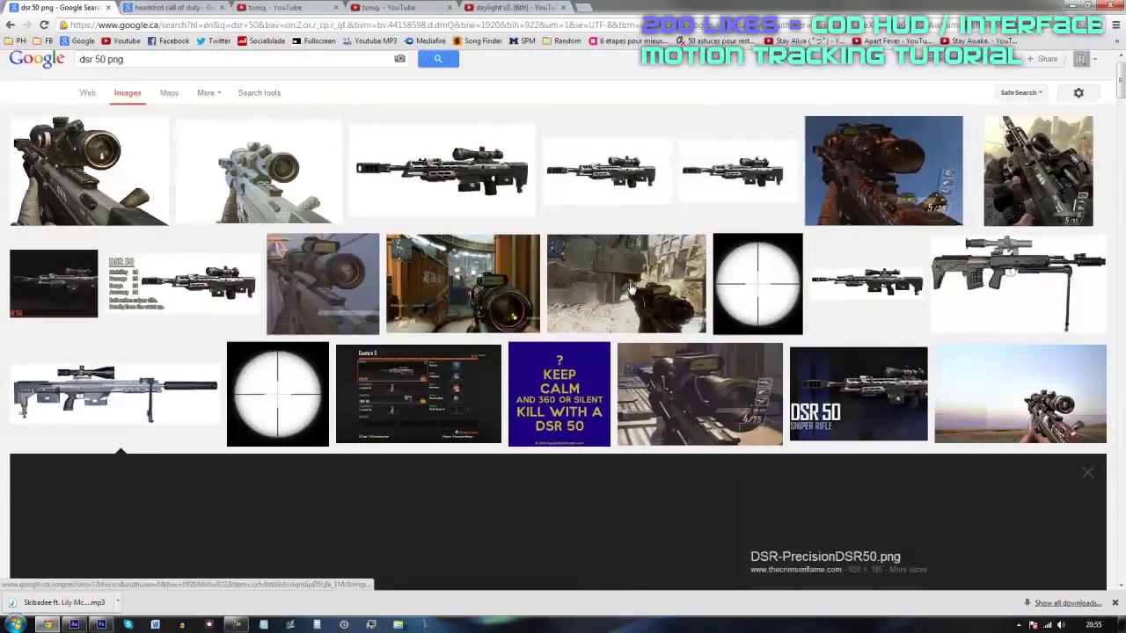
{"action": "scroll", "coordinate": [615, 334], "scroll_direction": "down", "scroll_amount": 3}
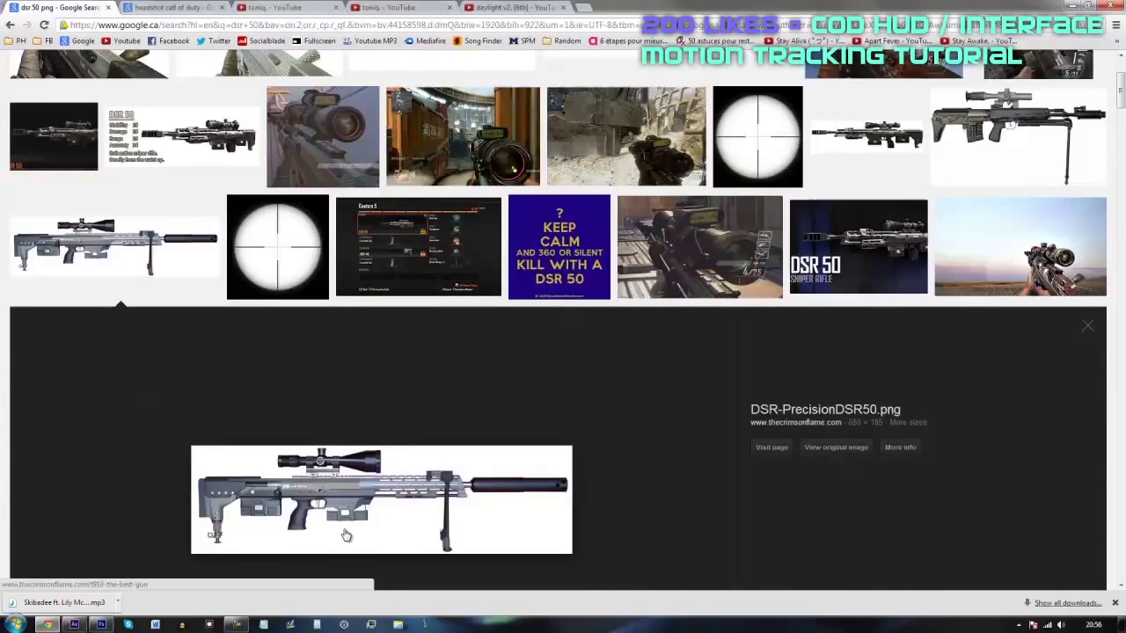
{"action": "scroll", "coordinate": [348, 530], "scroll_direction": "up", "scroll_amount": 3}
{"action": "scroll", "coordinate": [349, 531], "scroll_direction": "down", "scroll_amount": 3}
{"action": "left_click", "coordinate": [74, 624]}
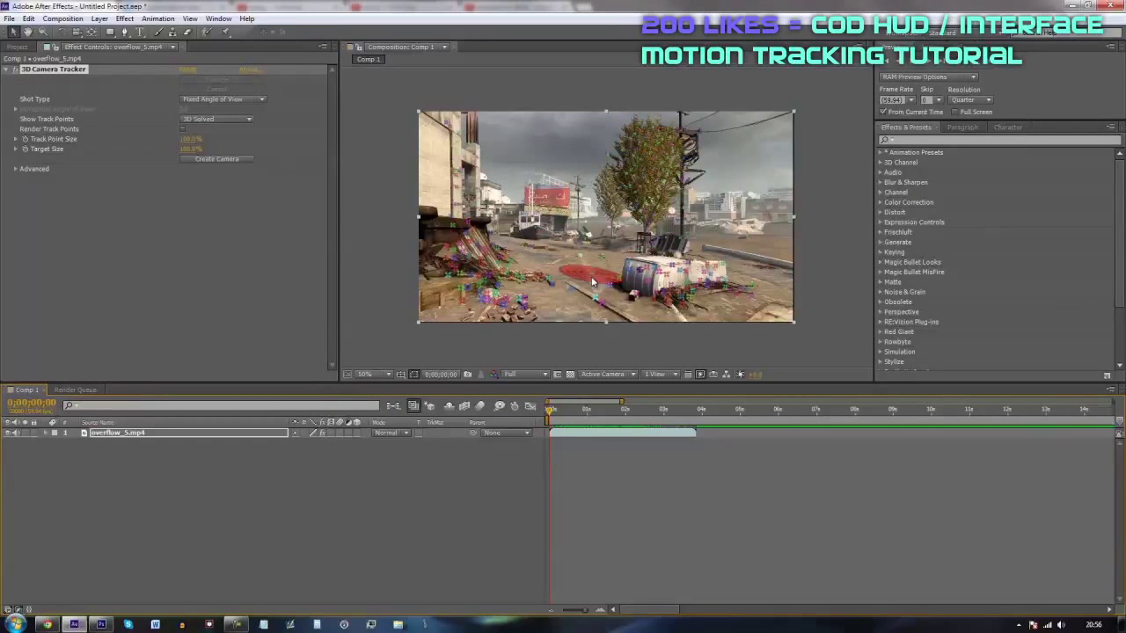
{"action": "left_click", "coordinate": [46, 625]}
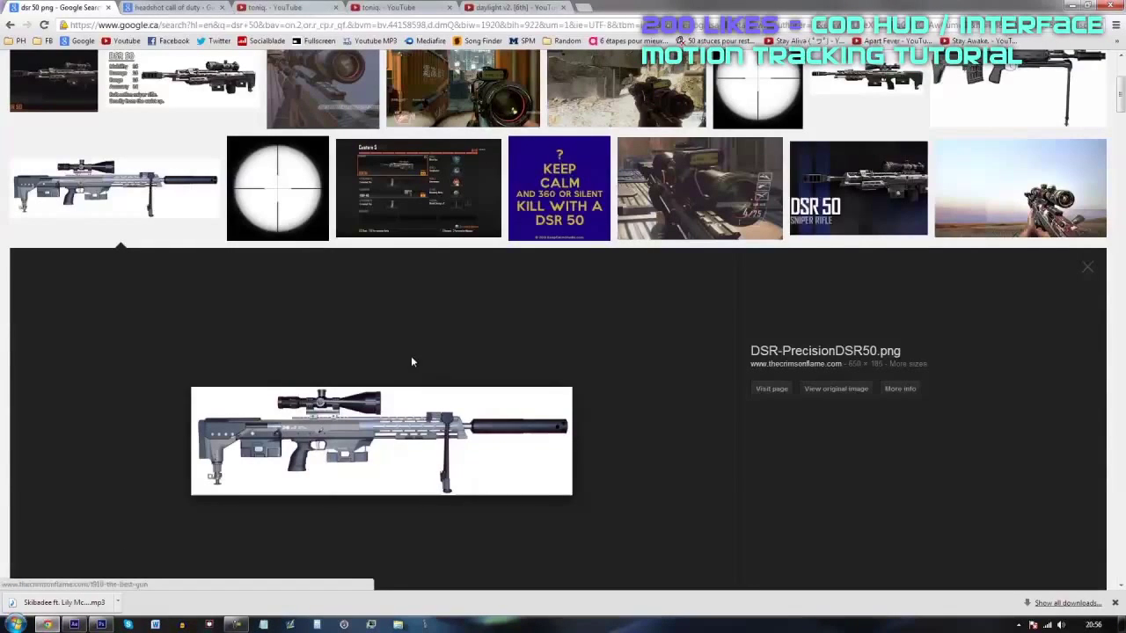
{"action": "left_click", "coordinate": [74, 624]}
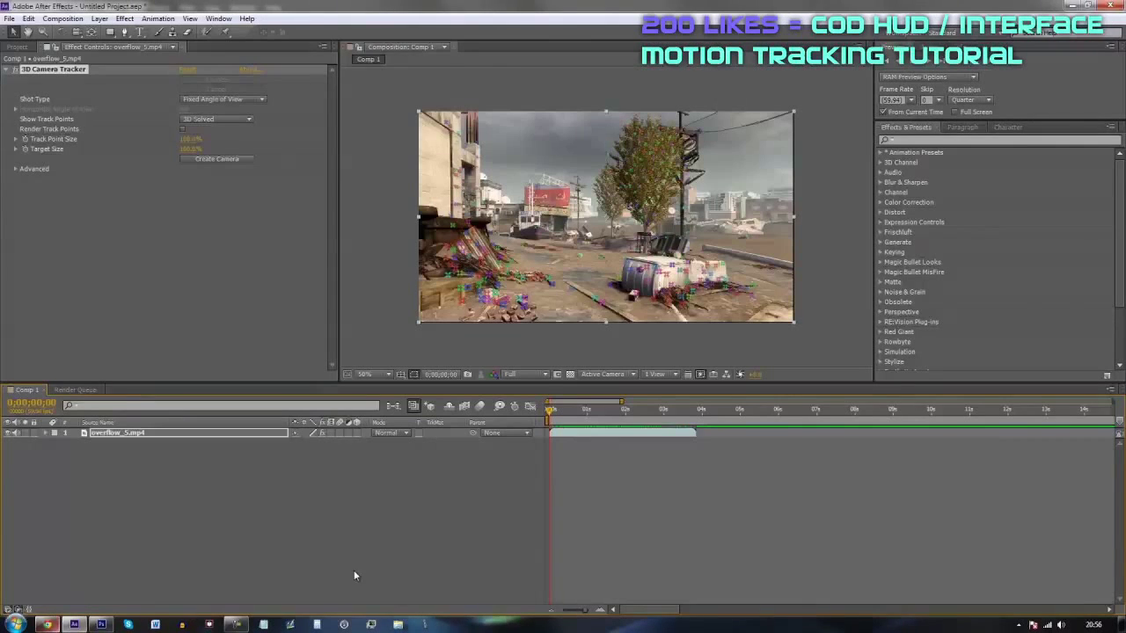
- Import dsr50-ingolf-1.jpg from the GFX folder into the project and place it above overflow_5.mp4 in Comp 1
{"action": "left_click", "coordinate": [397, 624]}
{"action": "left_click", "coordinate": [453, 177]}
{"action": "double_click", "coordinate": [543, 162]}
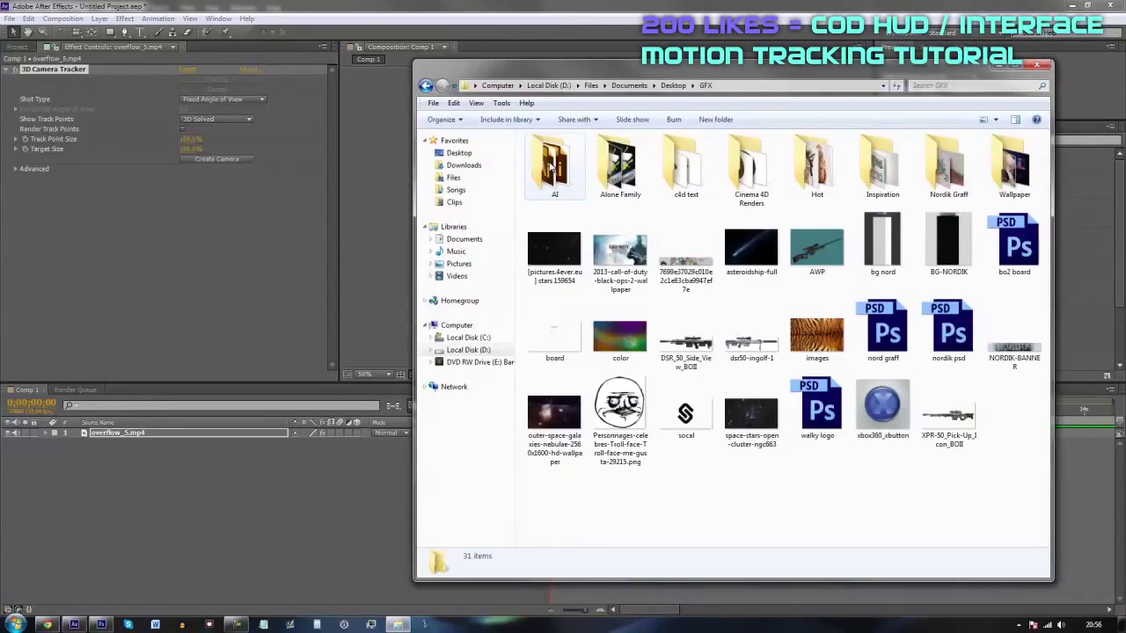
{"action": "left_click_drag", "start_coordinate": [751, 339], "coordinate": [129, 228]}
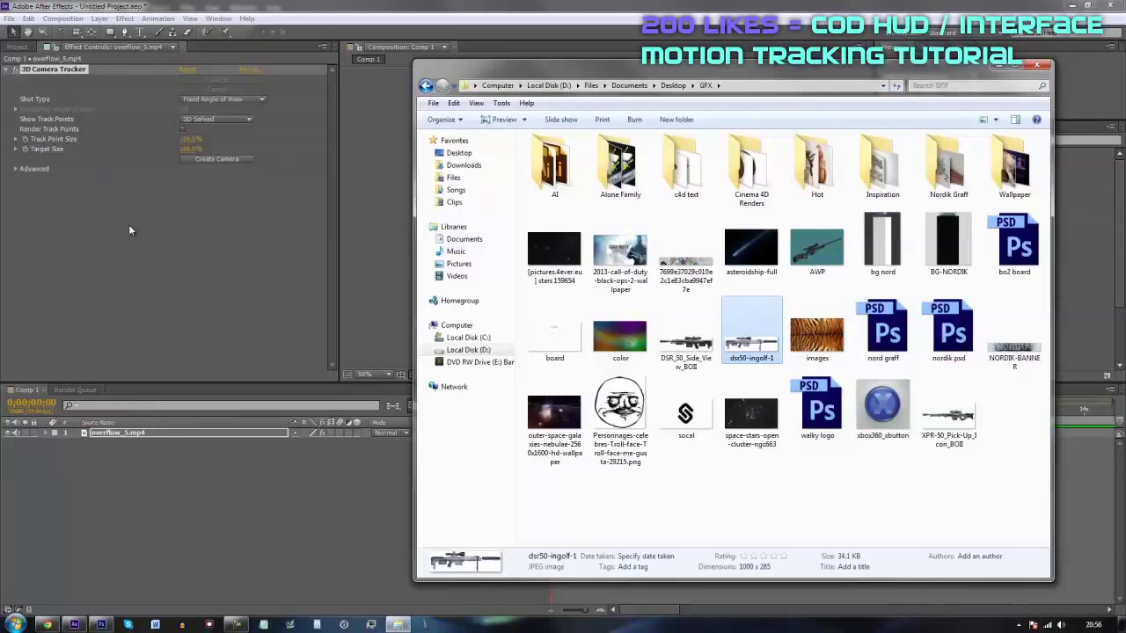
{"action": "key", "text": "alt+Tab"}
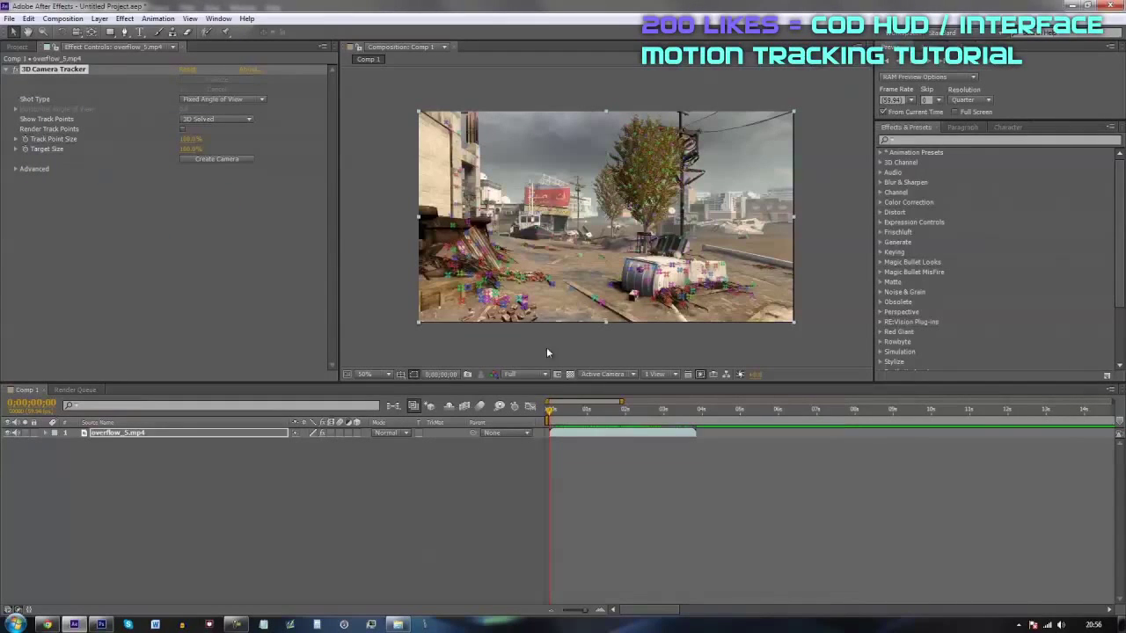
{"action": "left_click", "coordinate": [15, 47]}
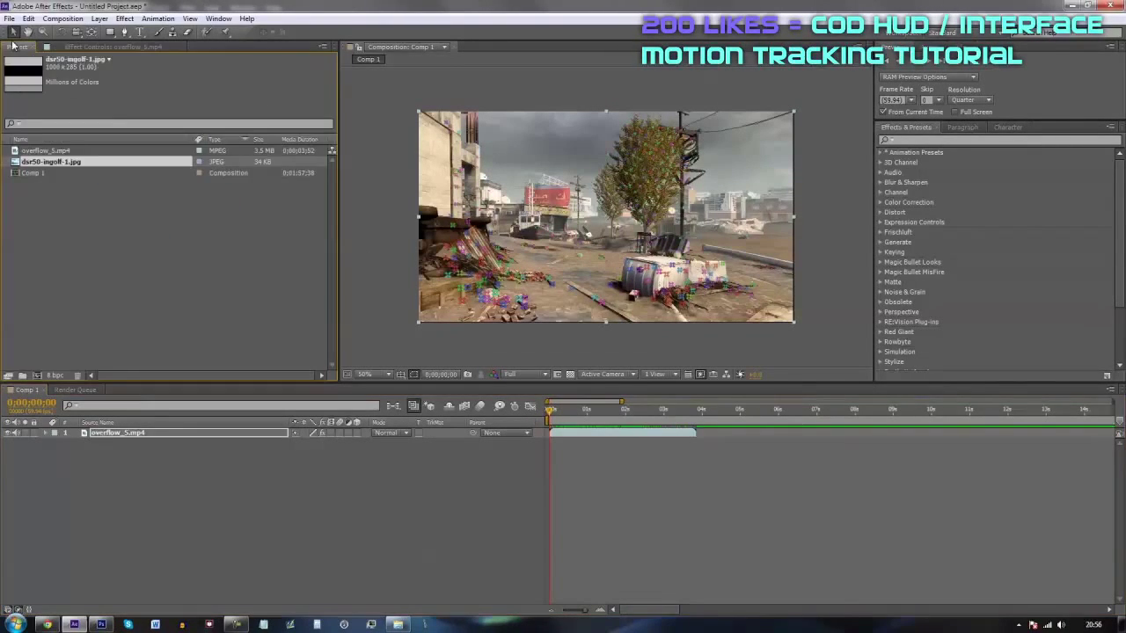
{"action": "left_click_drag", "start_coordinate": [42, 164], "coordinate": [110, 432]}
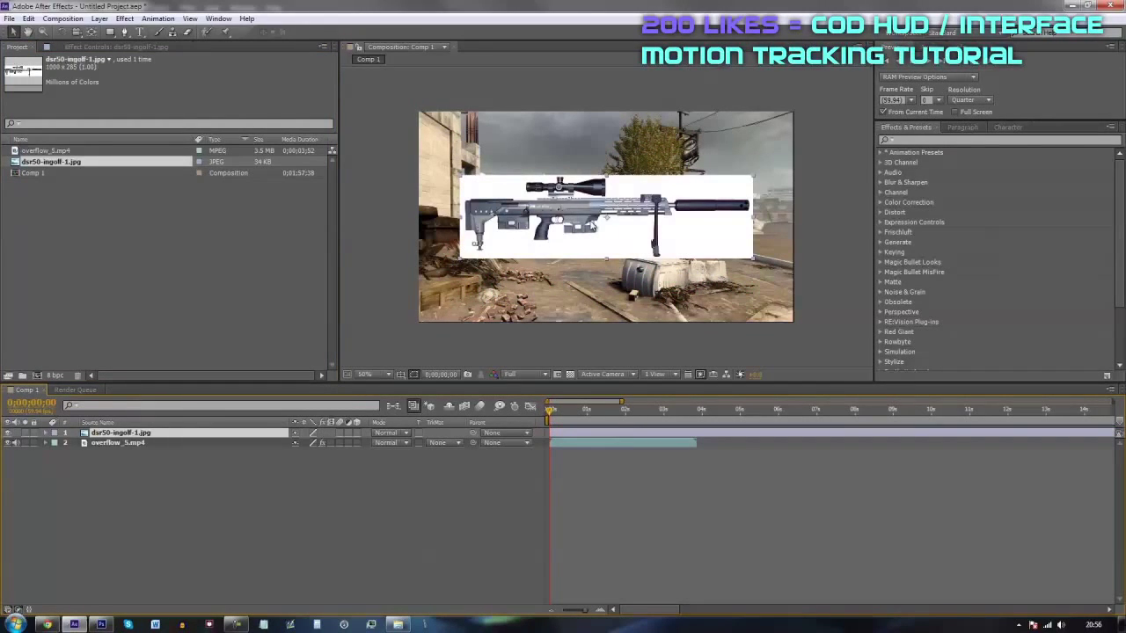
- Replace the dsr50-ingolf-1.jpg layer in Comp 1 with DSR_50_Side_View_BOII.png imported from the GFX folder
{"action": "left_click", "coordinate": [398, 624]}
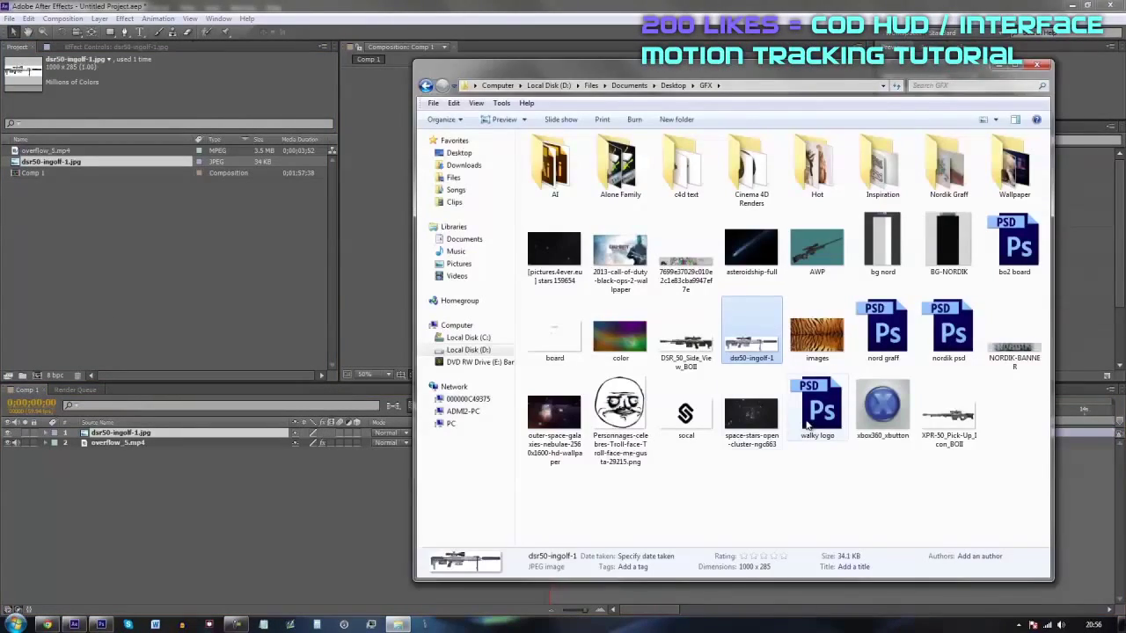
{"action": "left_click_drag", "start_coordinate": [686, 338], "coordinate": [123, 274]}
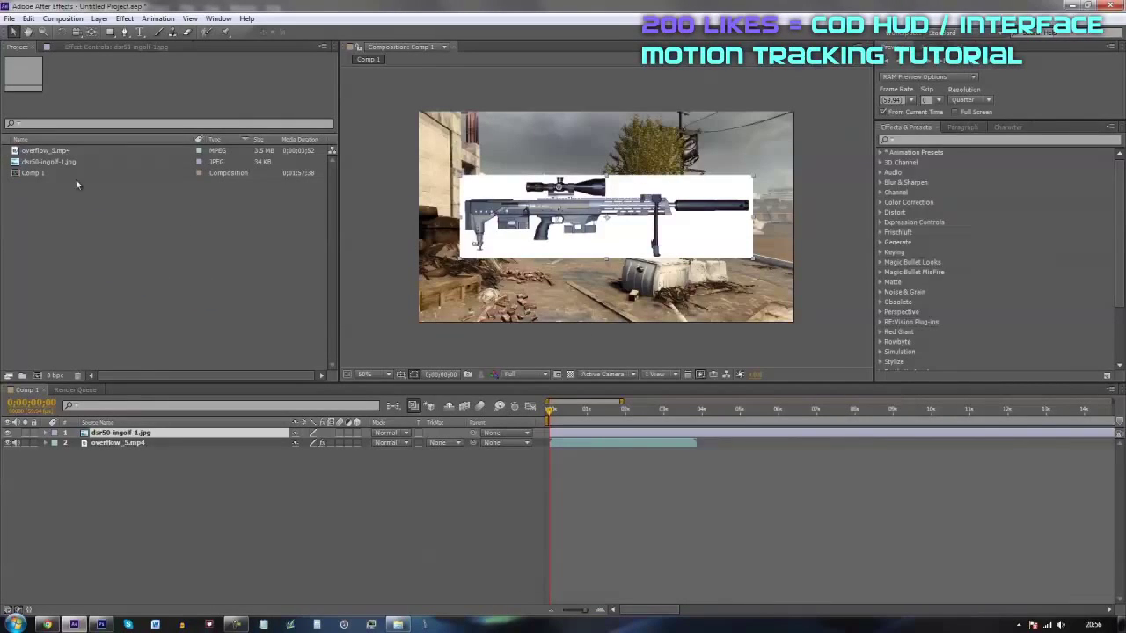
{"action": "left_click_drag", "start_coordinate": [75, 174], "coordinate": [130, 433]}
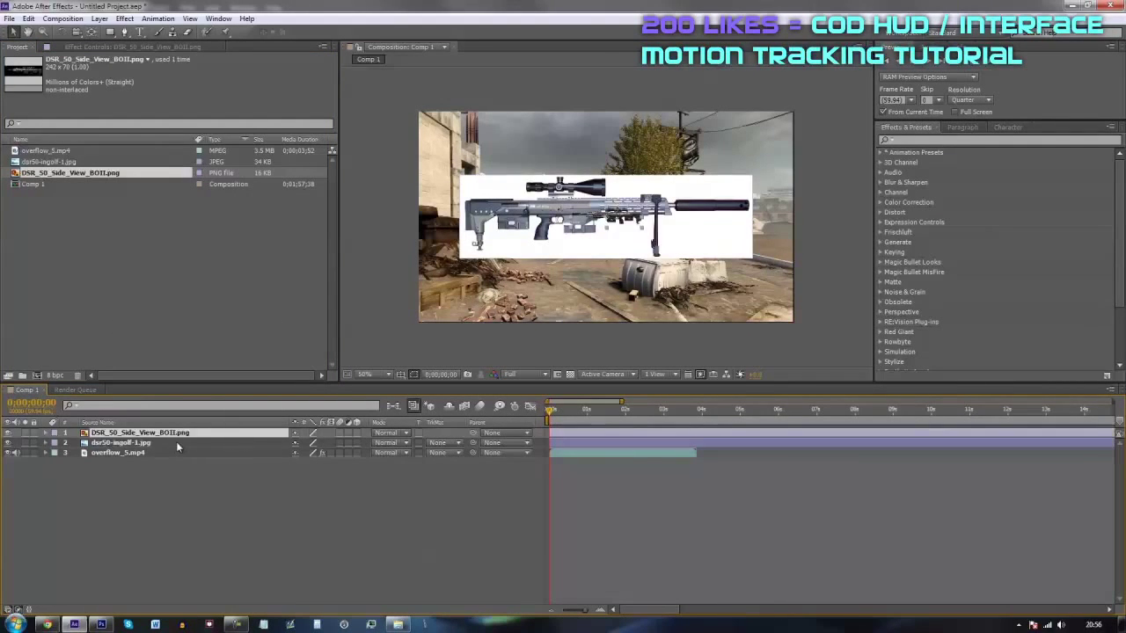
{"action": "left_click", "coordinate": [176, 442]}
{"action": "key", "text": "Delete"}
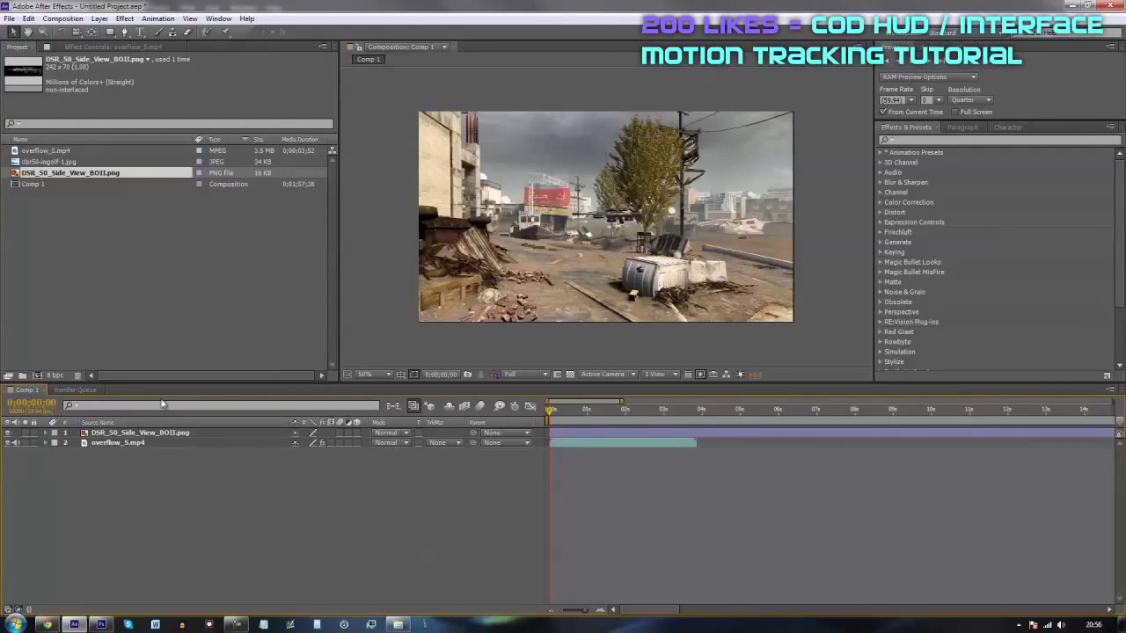
- Scale up the DSR_50_Side_View_BOII.png layer to about two thirds of the frame width and check it against the footage
{"action": "left_click", "coordinate": [144, 434]}
{"action": "key", "text": "s"}
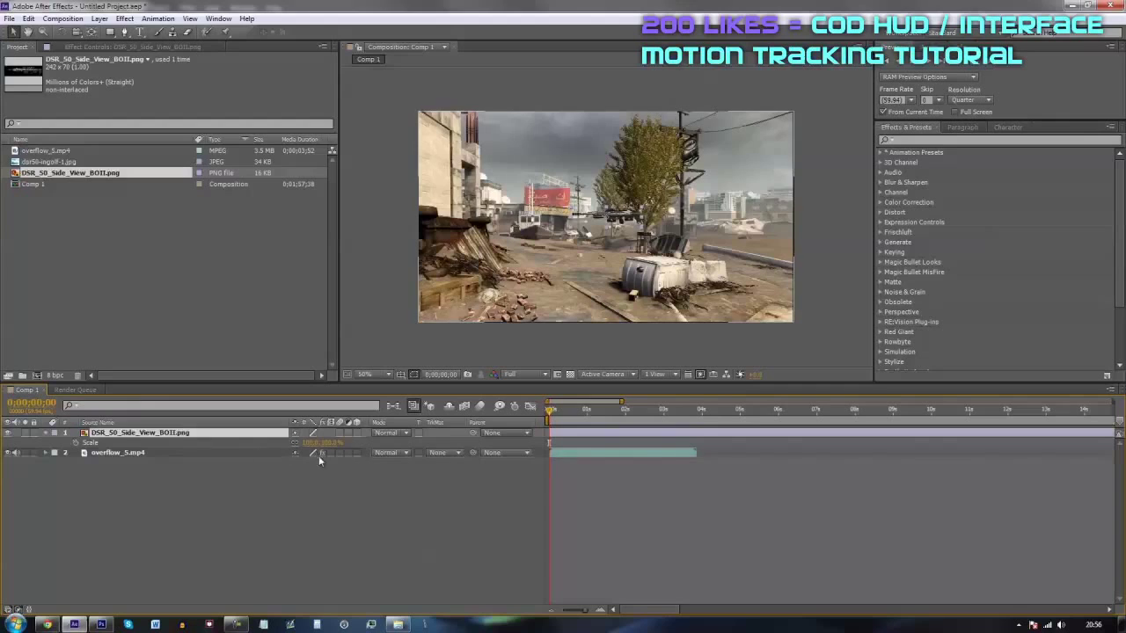
{"action": "left_click_drag", "start_coordinate": [318, 443], "coordinate": [414, 442]}
{"action": "left_click", "coordinate": [646, 502]}
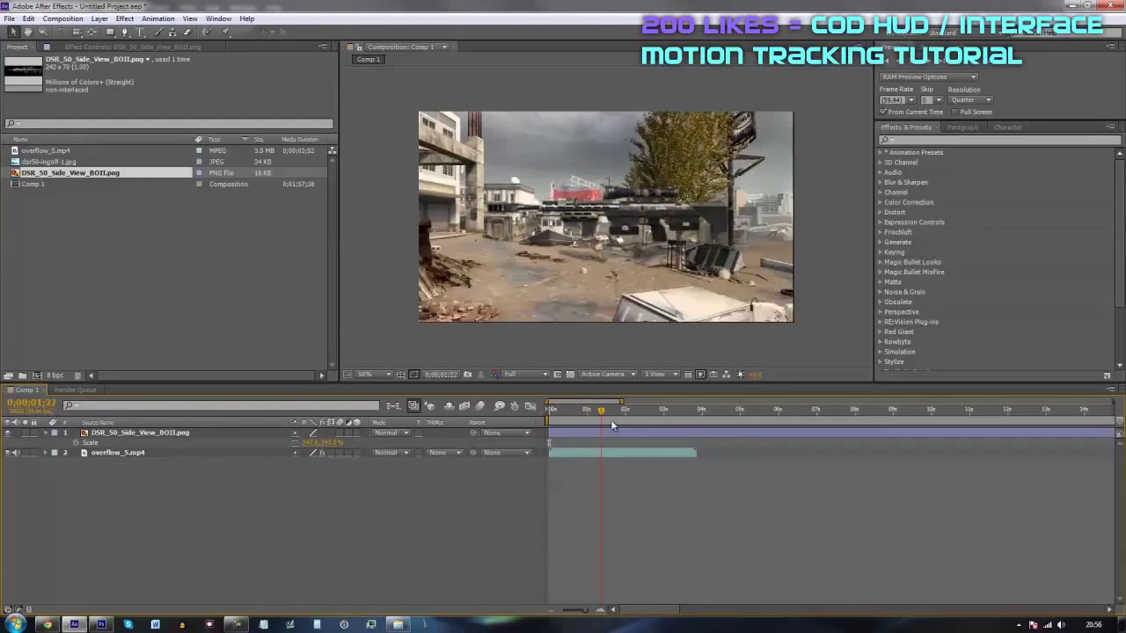
{"action": "left_click", "coordinate": [878, 159]}
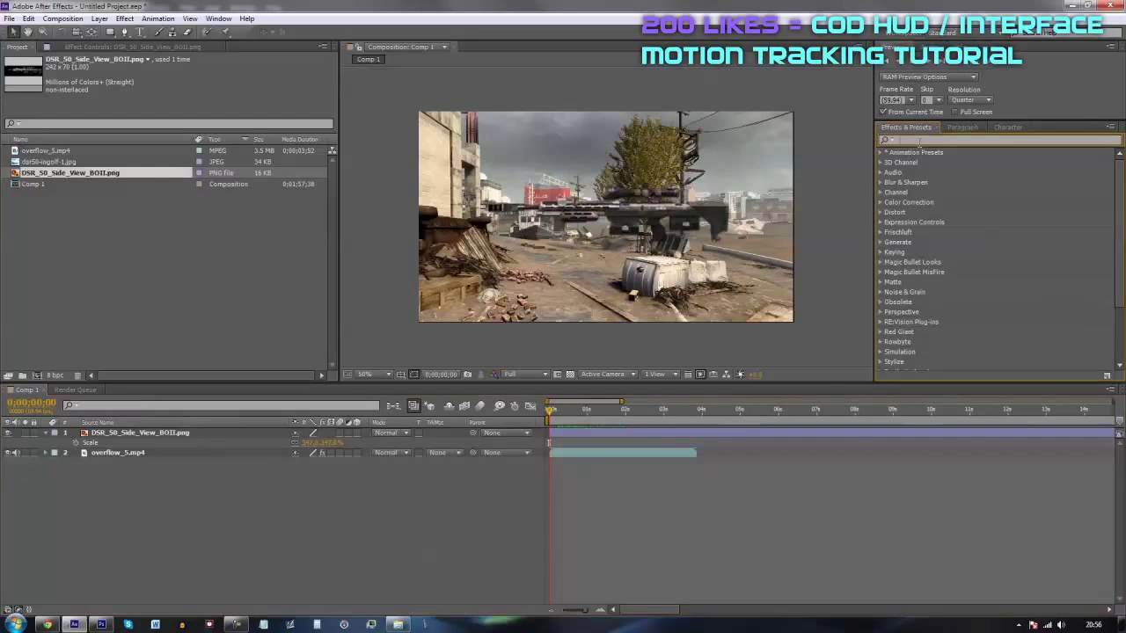
{"action": "left_click_drag", "start_coordinate": [594, 420], "coordinate": [545, 422]}
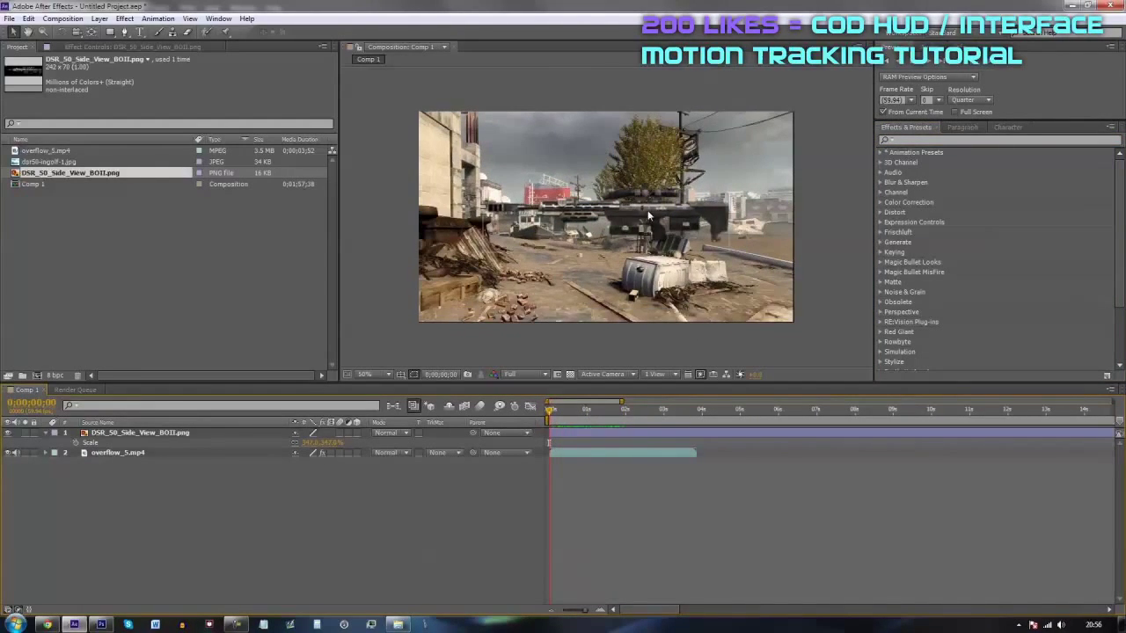
- Apply the Fill effect to the DSR_50_Side_View_BOII.png layer and set its color to white (FFFFFF)
{"action": "left_click", "coordinate": [919, 141]}
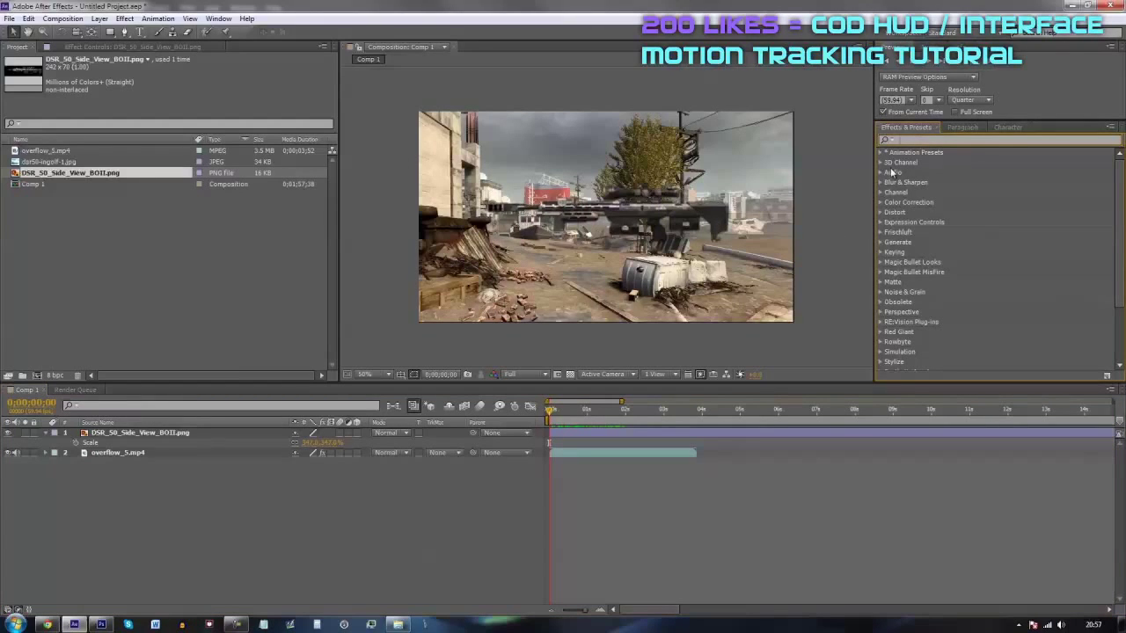
{"action": "type", "text": "fill"}
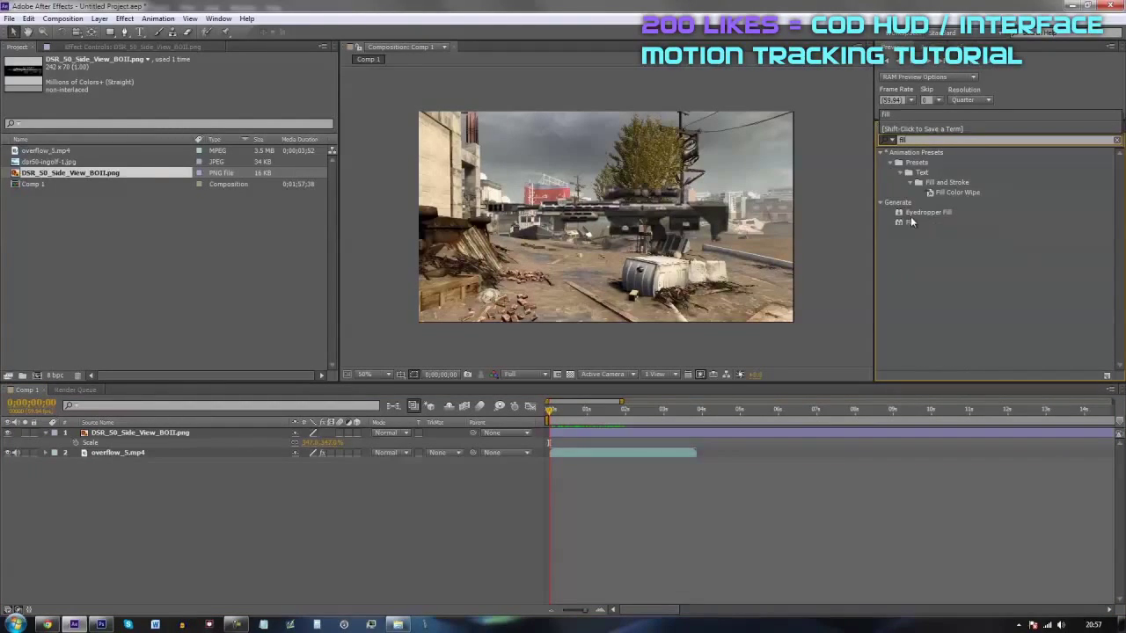
{"action": "left_click", "coordinate": [913, 223]}
{"action": "left_click_drag", "start_coordinate": [656, 417], "coordinate": [633, 429]}
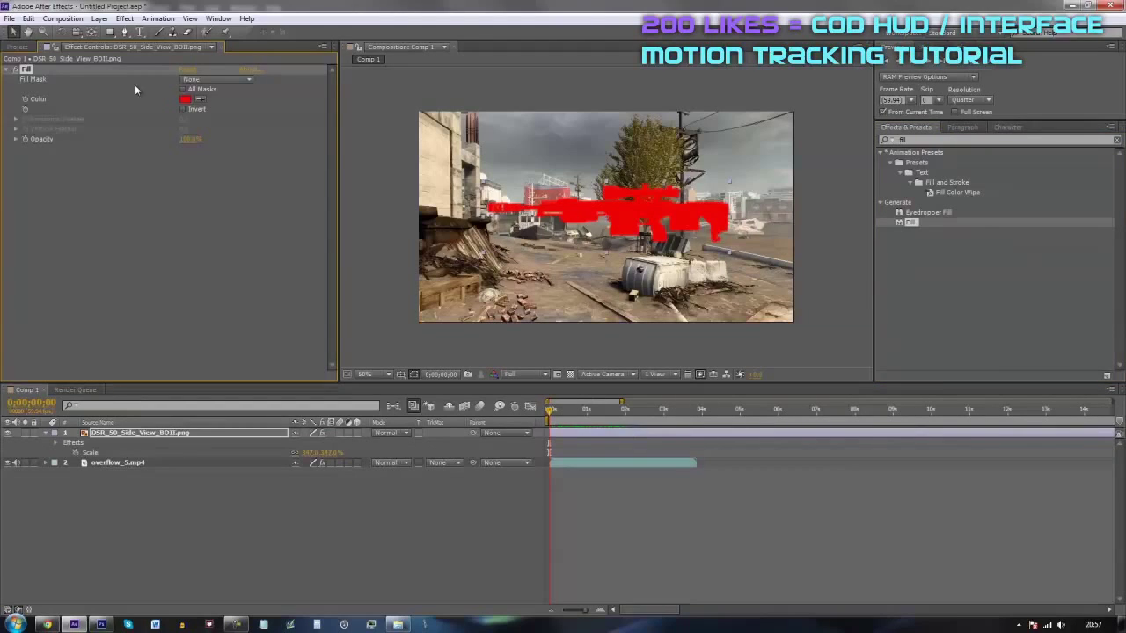
{"action": "left_click", "coordinate": [187, 99]}
{"action": "left_click", "coordinate": [617, 435]}
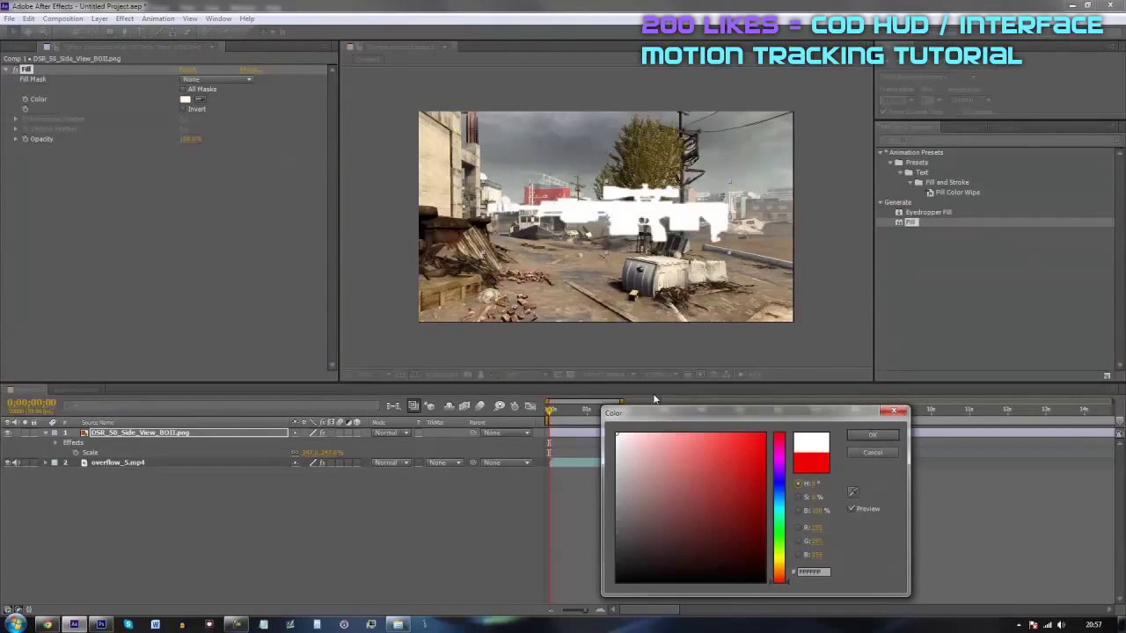
{"action": "left_click", "coordinate": [863, 436]}
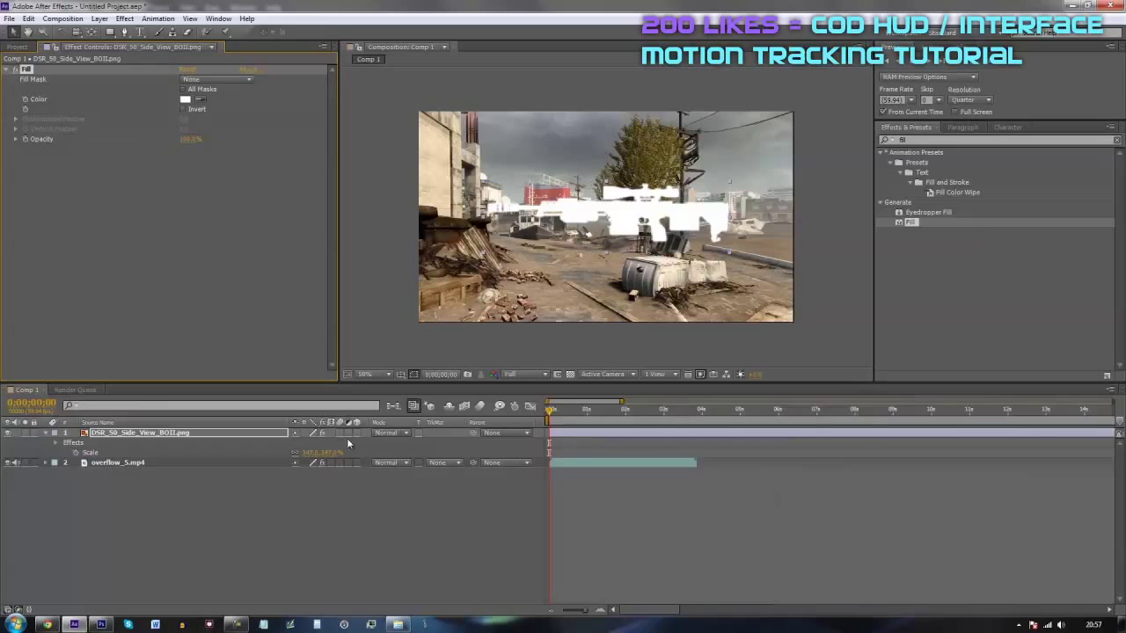
- Create a camera from the 3D Camera Tracker effect on overflow_5.mp4 and reselect the gun layer
{"action": "left_click", "coordinate": [141, 464]}
{"action": "left_click", "coordinate": [216, 159]}
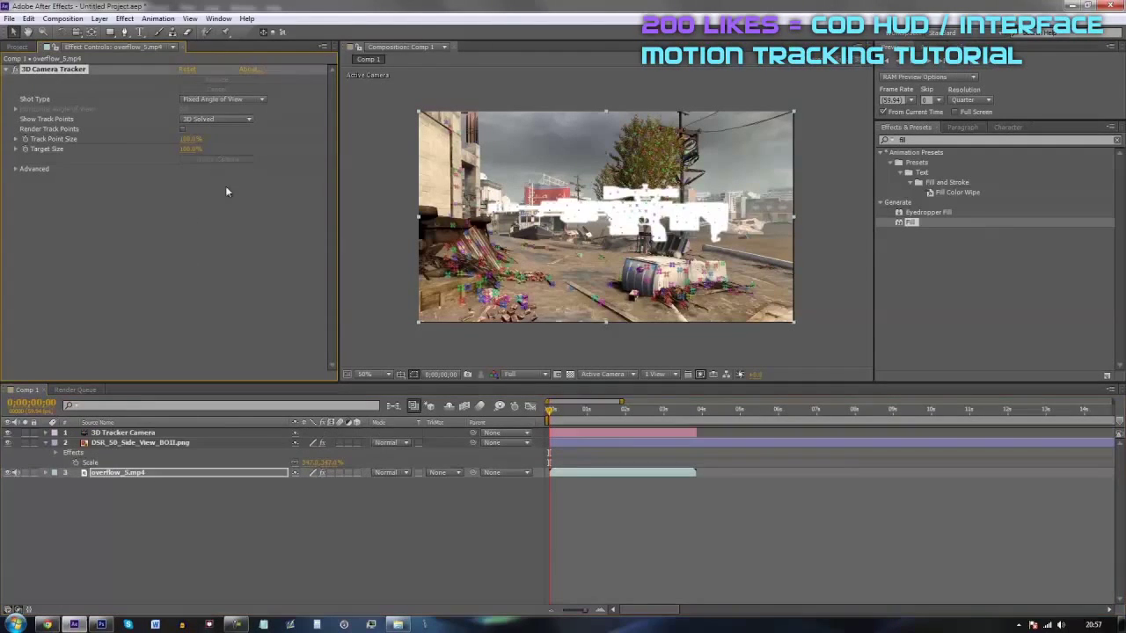
{"action": "left_click", "coordinate": [184, 446]}
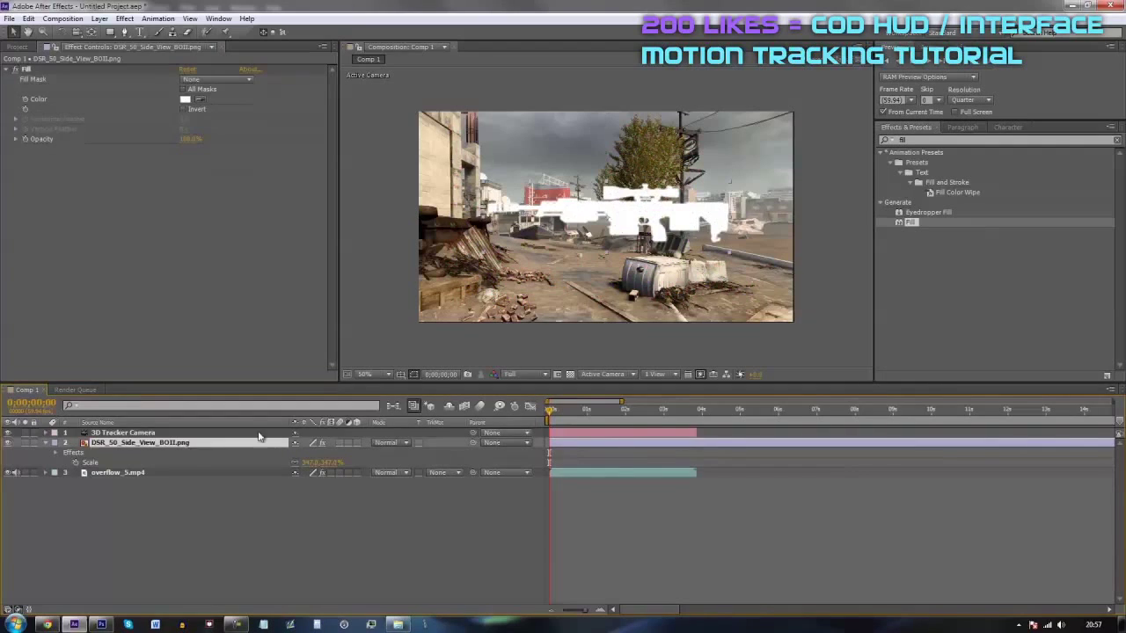
- Create a new composition, keeping the 1280 x 720, 59.94 fps settings
{"action": "left_click", "coordinate": [17, 47]}
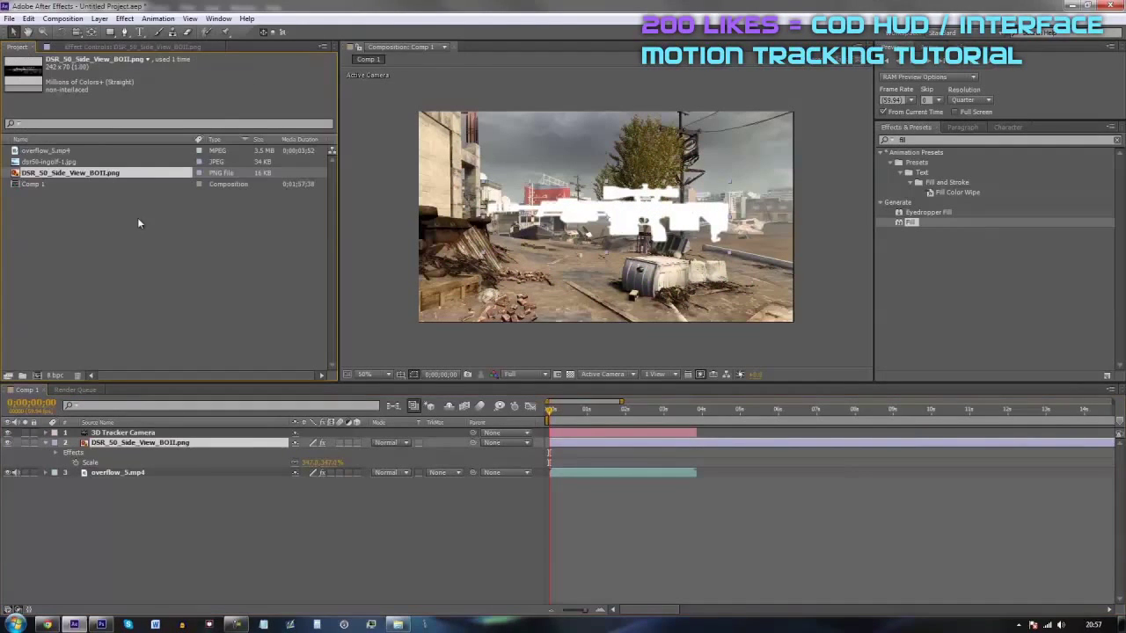
{"action": "left_click", "coordinate": [37, 375]}
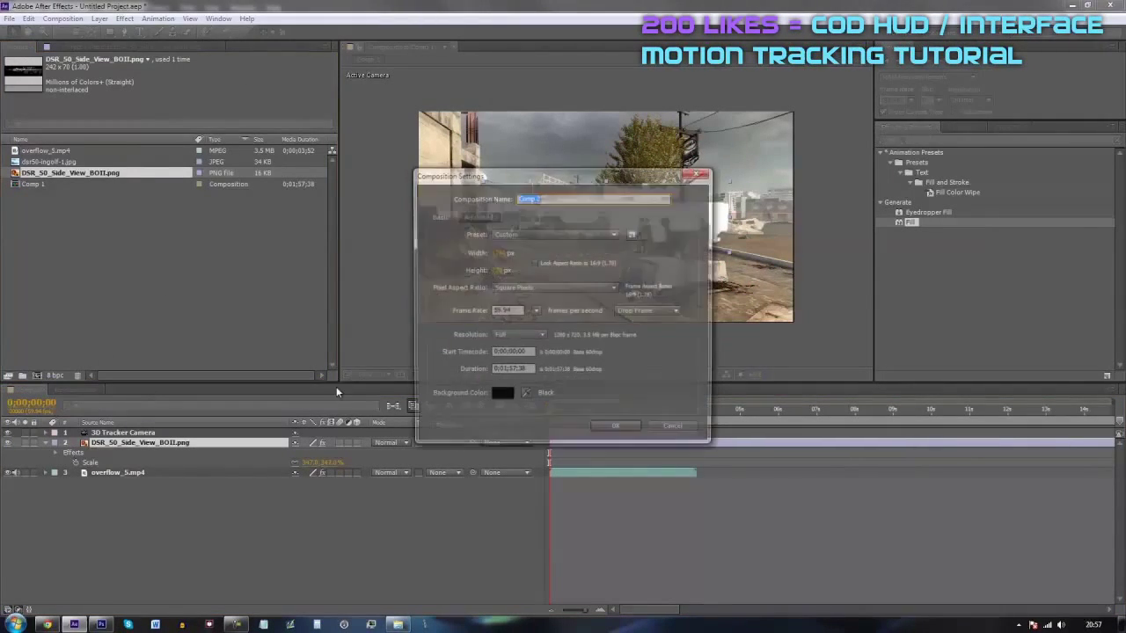
{"action": "left_click", "coordinate": [618, 429]}
- Move the white DSR_50_Side_View_BOII.png layer out of Comp 1 into Comp 2
{"action": "left_click", "coordinate": [27, 390]}
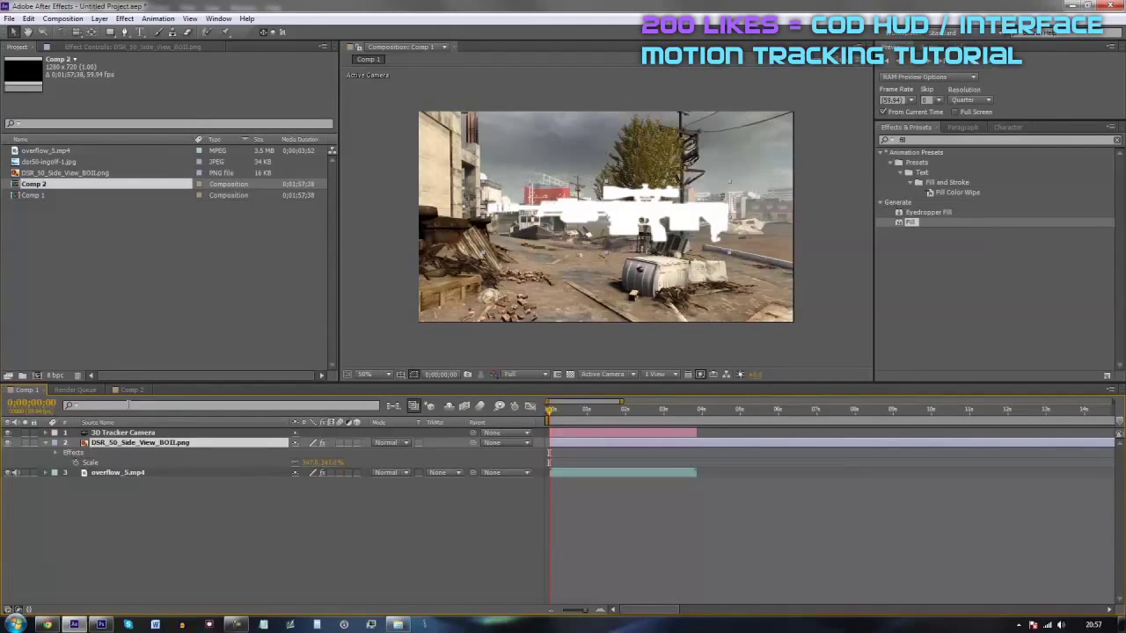
{"action": "left_click", "coordinate": [130, 390]}
{"action": "key", "text": "ctrl+v"}
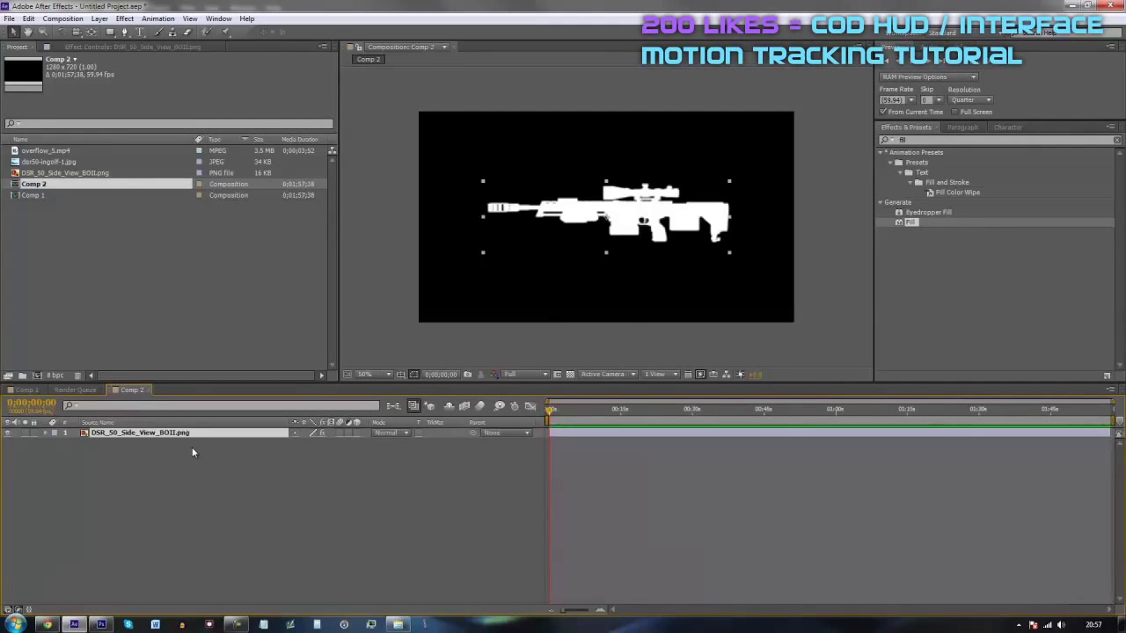
{"action": "left_click", "coordinate": [26, 390]}
{"action": "key", "text": "Delete"}
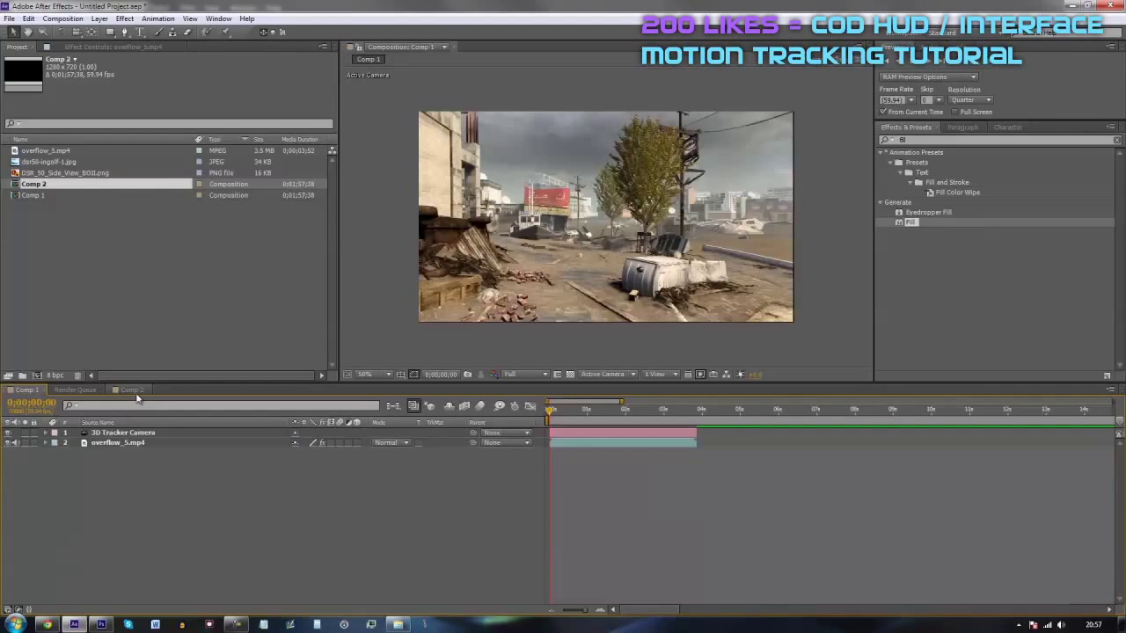
- Import Myth Needo 8 from the Myth Needo clips folder and place it above the gun layer in Comp 2
{"action": "left_click", "coordinate": [130, 389]}
{"action": "double_click", "coordinate": [95, 256]}
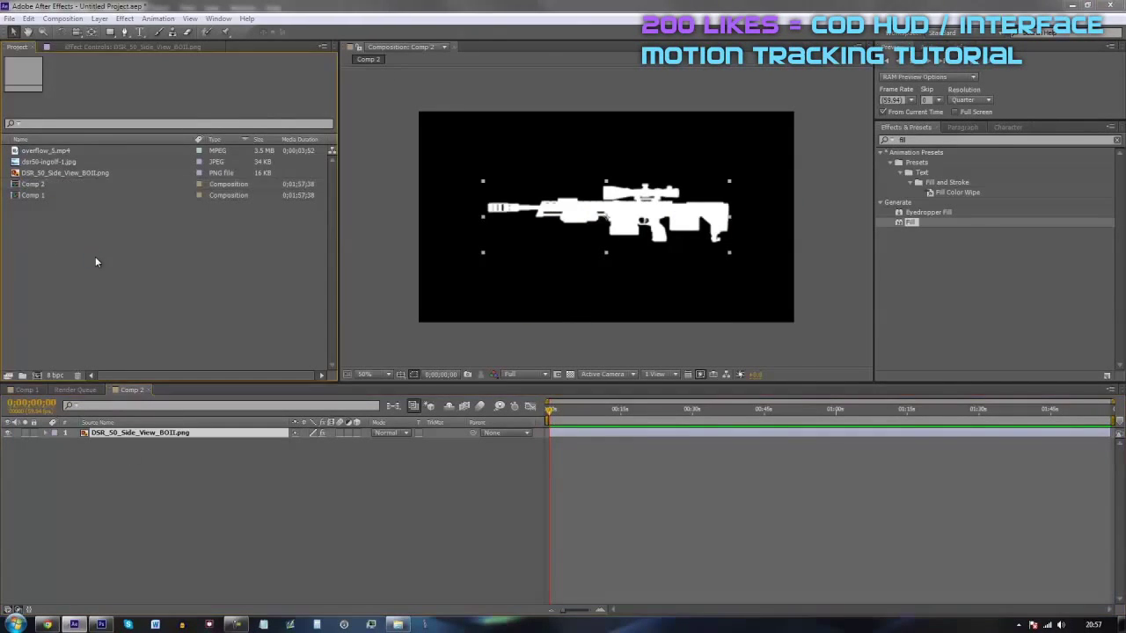
{"action": "left_click", "coordinate": [35, 152]}
{"action": "double_click", "coordinate": [467, 83]}
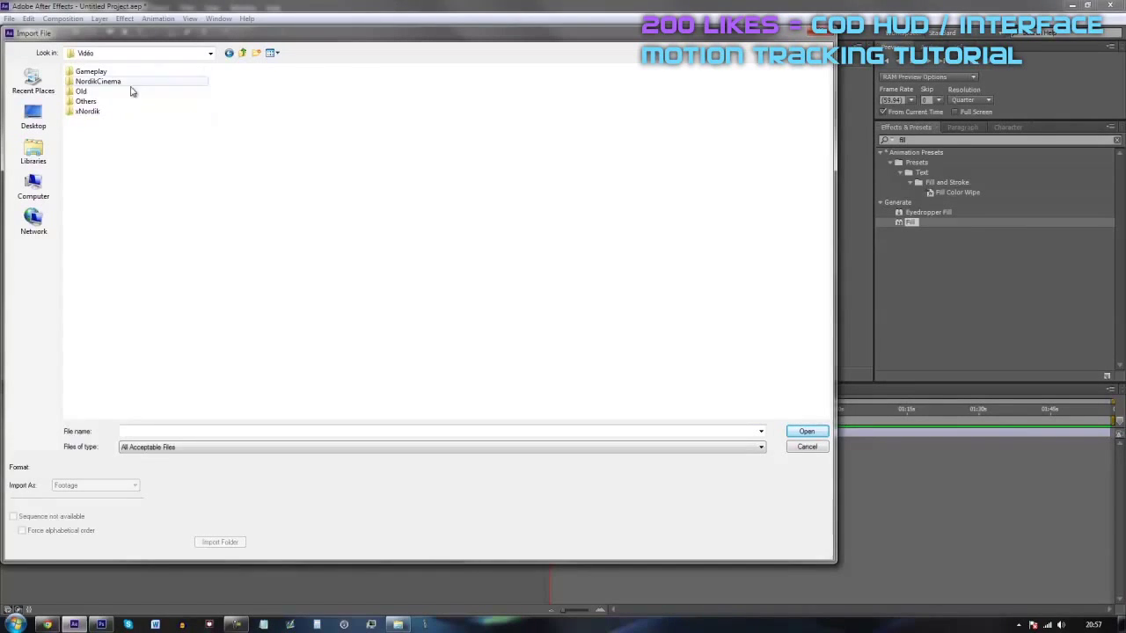
{"action": "left_click", "coordinate": [230, 55]}
{"action": "double_click", "coordinate": [97, 83]}
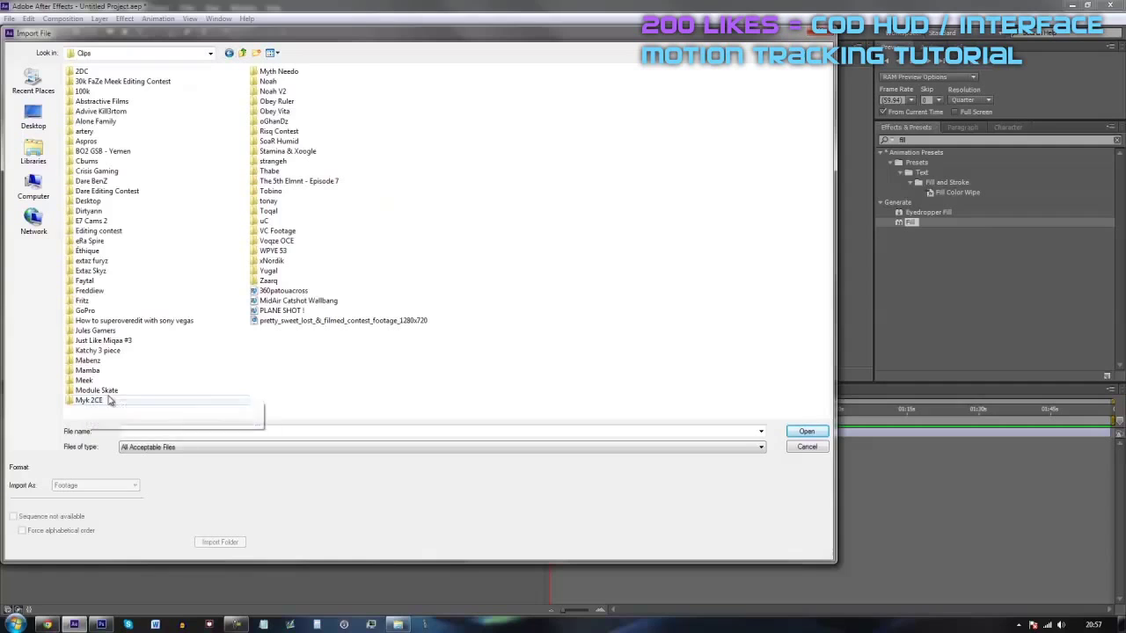
{"action": "double_click", "coordinate": [282, 73]}
{"action": "left_click", "coordinate": [115, 166]}
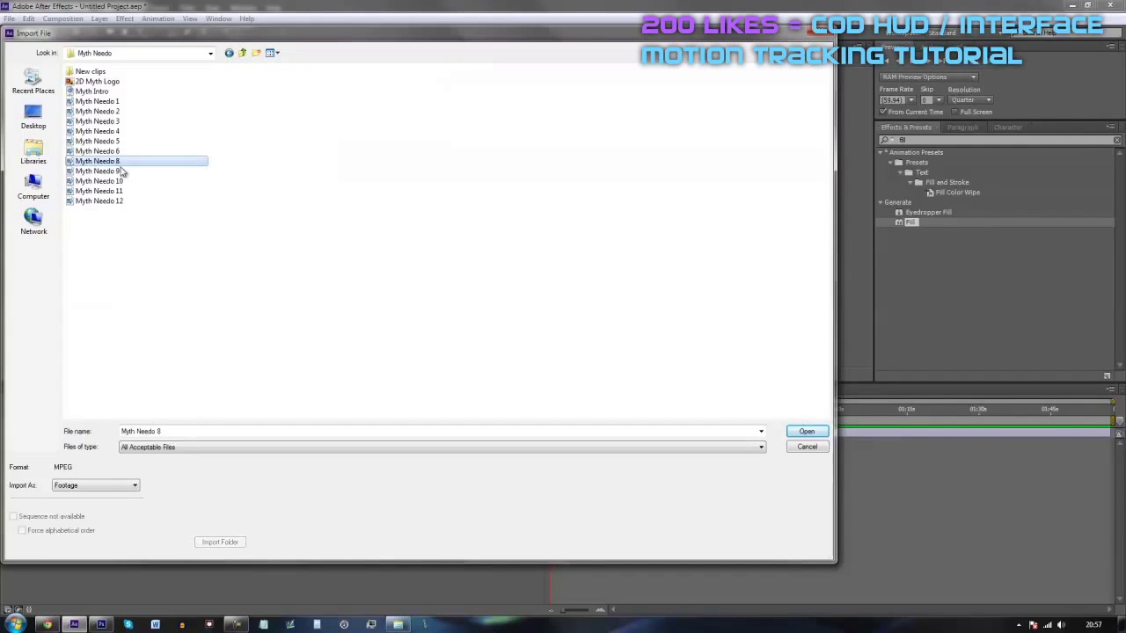
{"action": "left_click", "coordinate": [806, 431]}
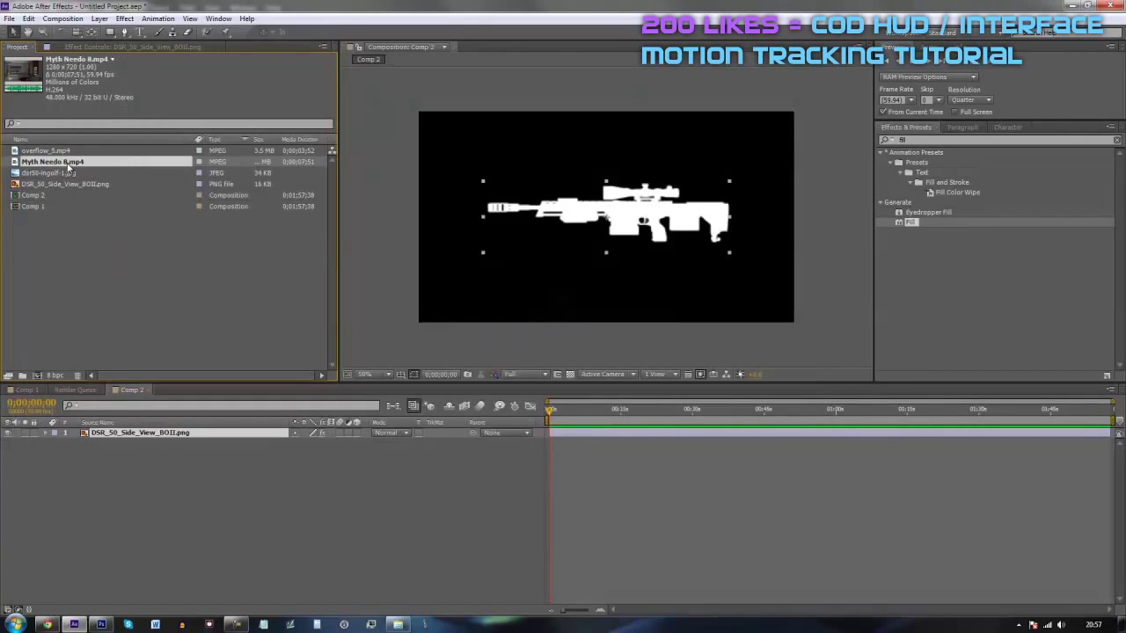
{"action": "left_click_drag", "start_coordinate": [68, 167], "coordinate": [97, 432]}
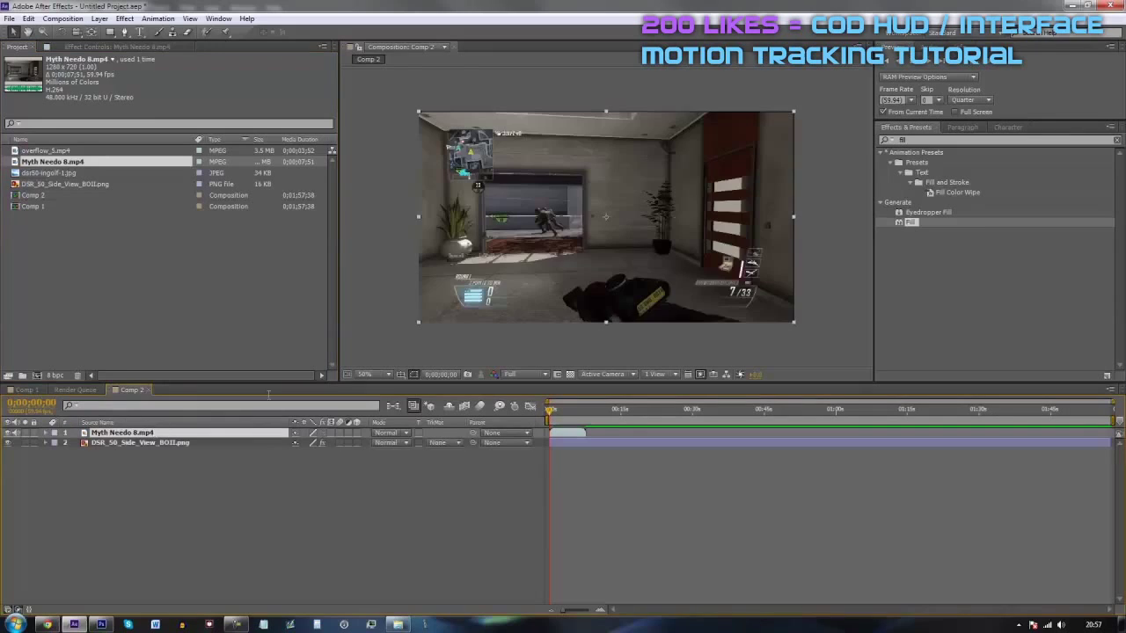
- Go to 0;00;05;33 in Comp 2 and examine the kill feed layout in the Myth Needo 8.mp4 footage up close
{"action": "left_click_drag", "start_coordinate": [580, 417], "coordinate": [762, 444]}
{"action": "left_click", "coordinate": [601, 610]}
{"action": "left_click", "coordinate": [602, 610]}
{"action": "left_click", "coordinate": [602, 610]}
{"action": "scroll", "coordinate": [488, 234], "scroll_direction": "up", "scroll_amount": 1}
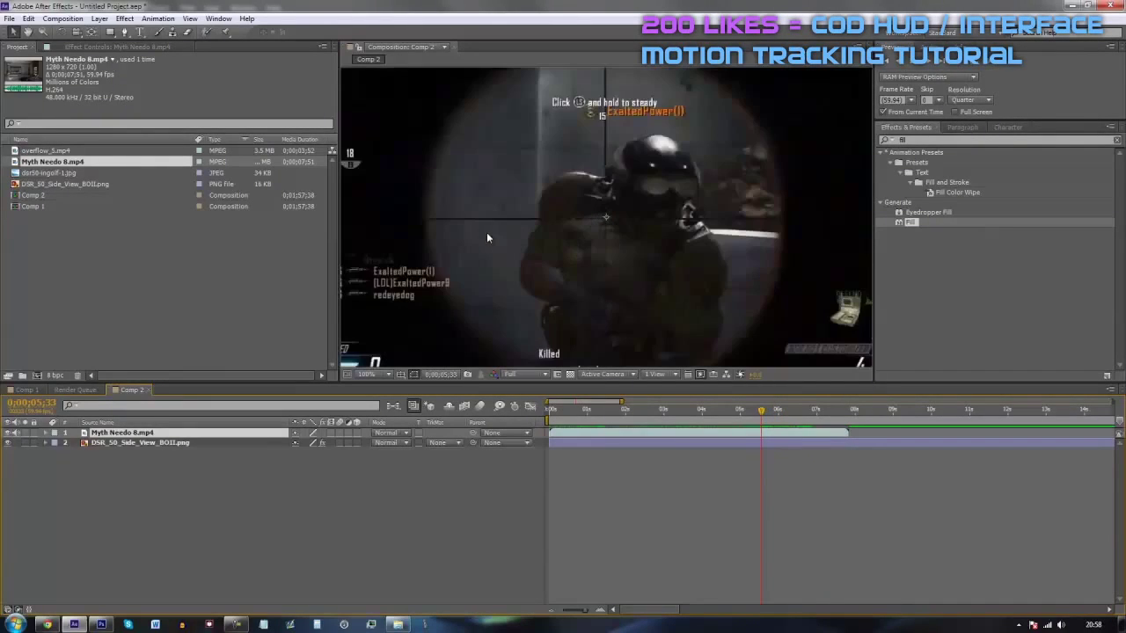
{"action": "key", "text": "space"}
{"action": "left_click_drag", "start_coordinate": [468, 245], "coordinate": [714, 223]}
{"action": "scroll", "coordinate": [635, 250], "scroll_direction": "up", "scroll_amount": 1}
{"action": "left_click_drag", "start_coordinate": [628, 250], "coordinate": [566, 192]}
{"action": "scroll", "coordinate": [633, 237], "scroll_direction": "down", "scroll_amount": 3}
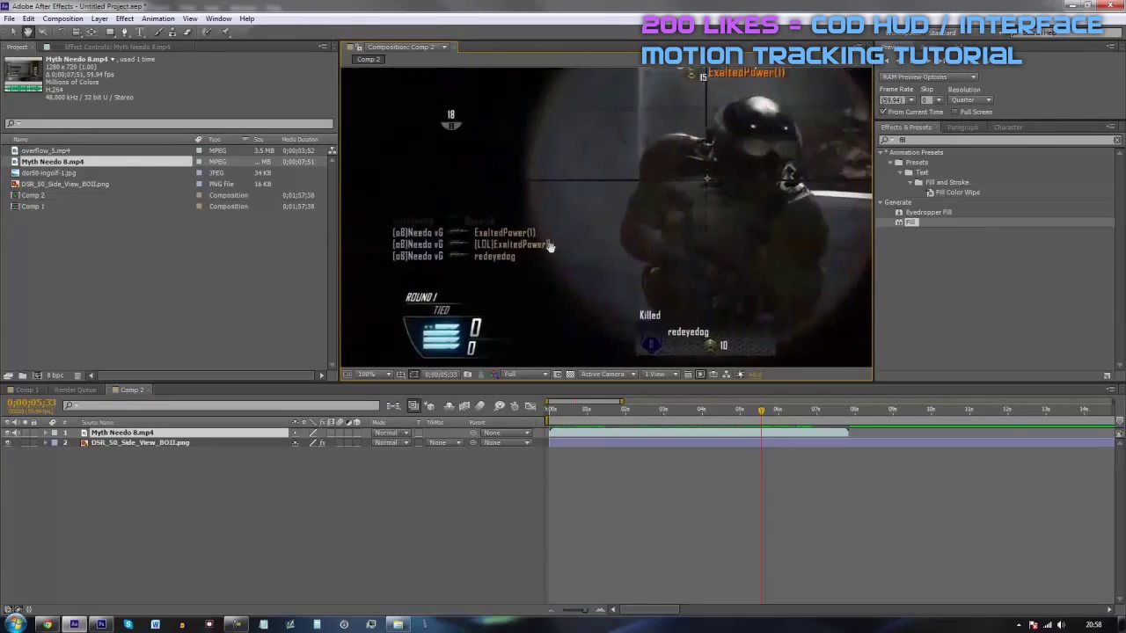
{"action": "left_click_drag", "start_coordinate": [646, 249], "coordinate": [617, 265]}
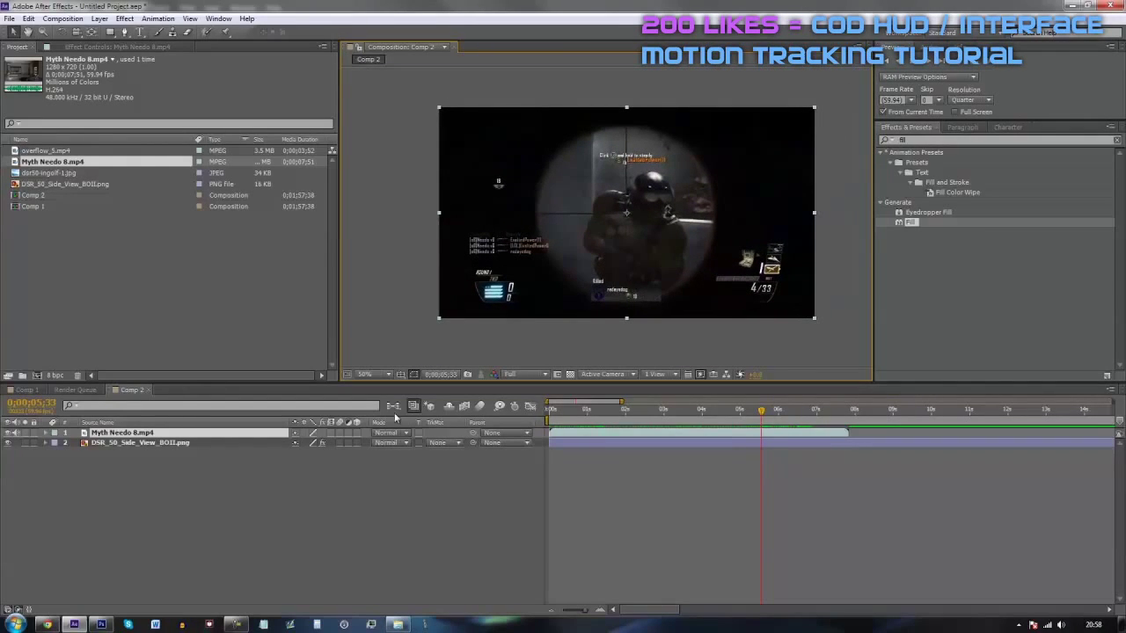
{"action": "left_click", "coordinate": [755, 487]}
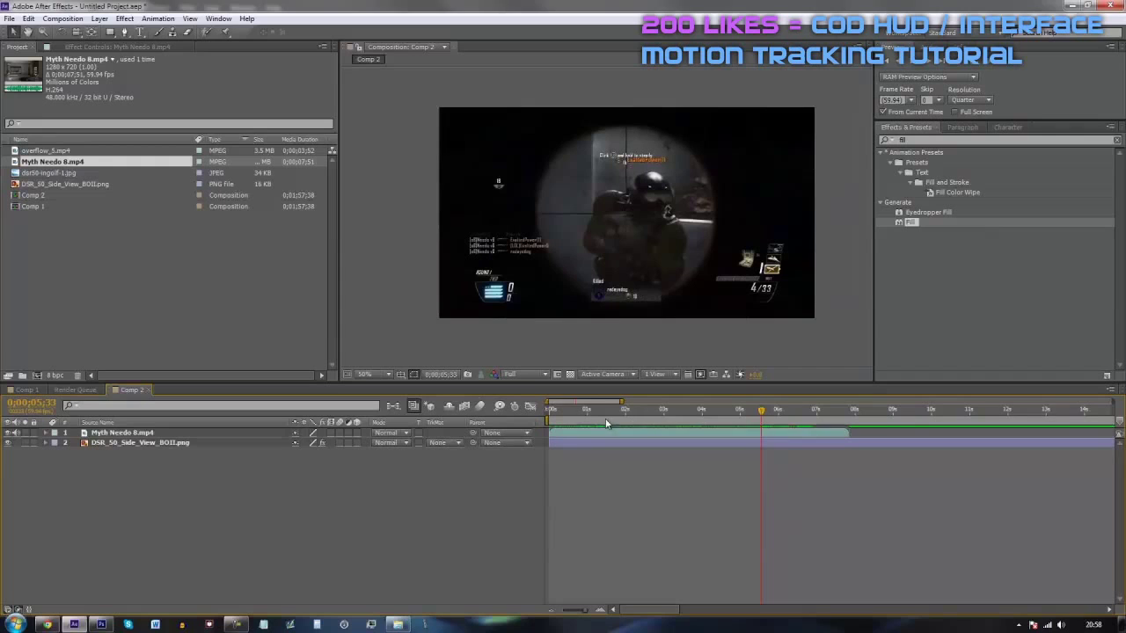
- Move the DSR_50_Side_View_BOII.png layer above Myth Needo 8.mp4 in Comp 2
{"action": "left_click", "coordinate": [129, 443]}
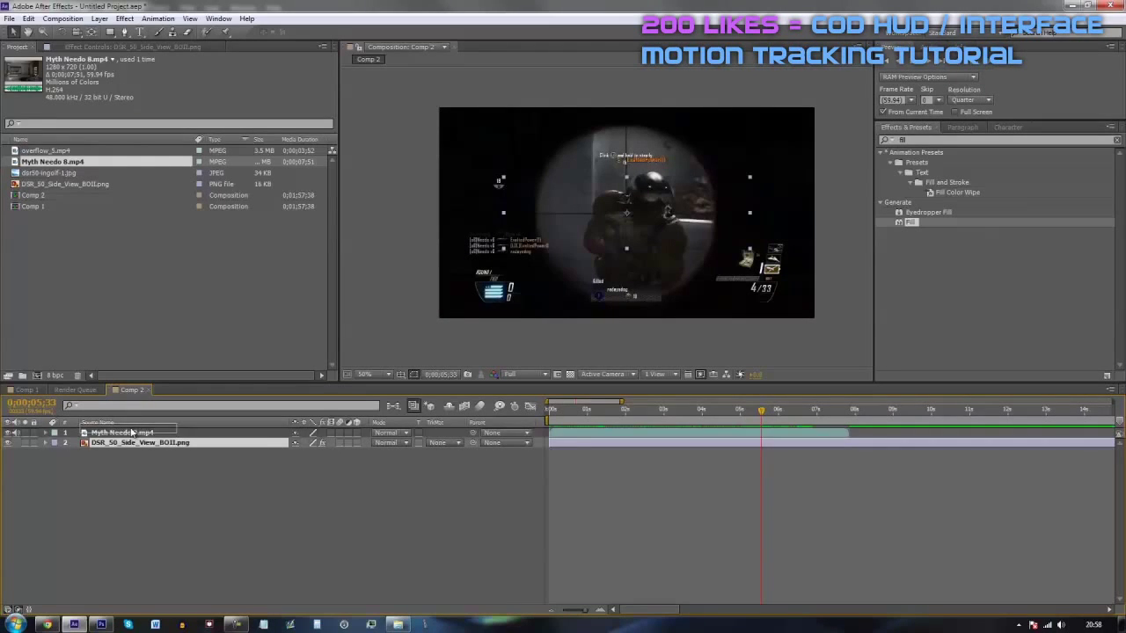
{"action": "left_click_drag", "start_coordinate": [174, 444], "coordinate": [167, 431]}
{"action": "key", "text": "slash"}
{"action": "key", "text": "comma"}
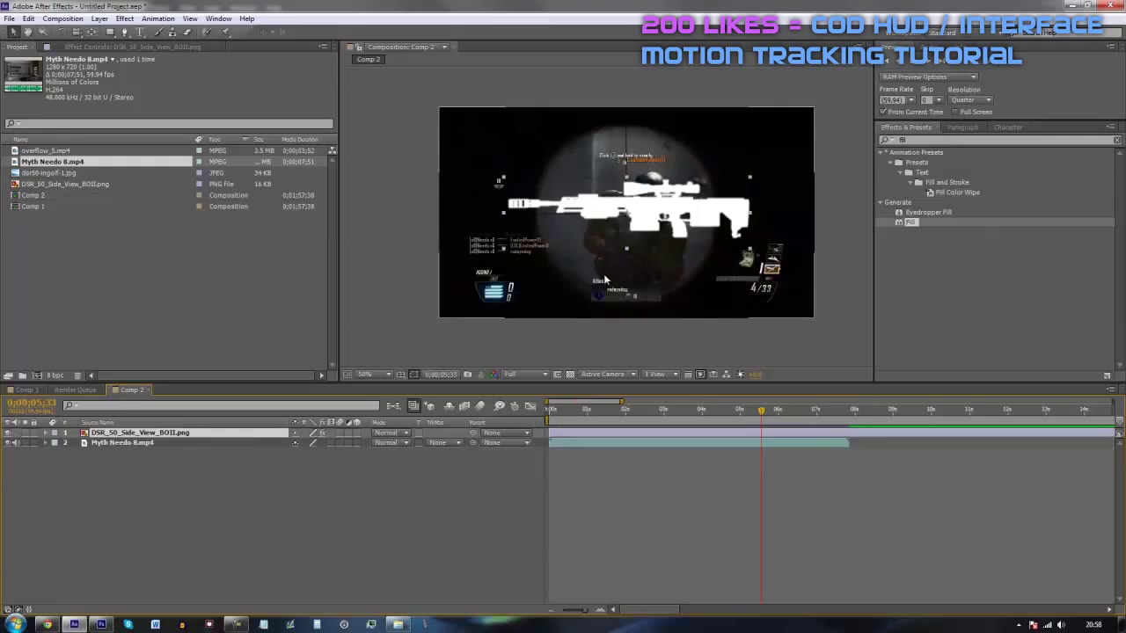
- Scale the DSR_50_Side_View_BOII.png layer in Comp 2 down to about 98%
{"action": "key", "text": "s"}
{"action": "left_click_drag", "start_coordinate": [309, 442], "coordinate": [193, 462]}
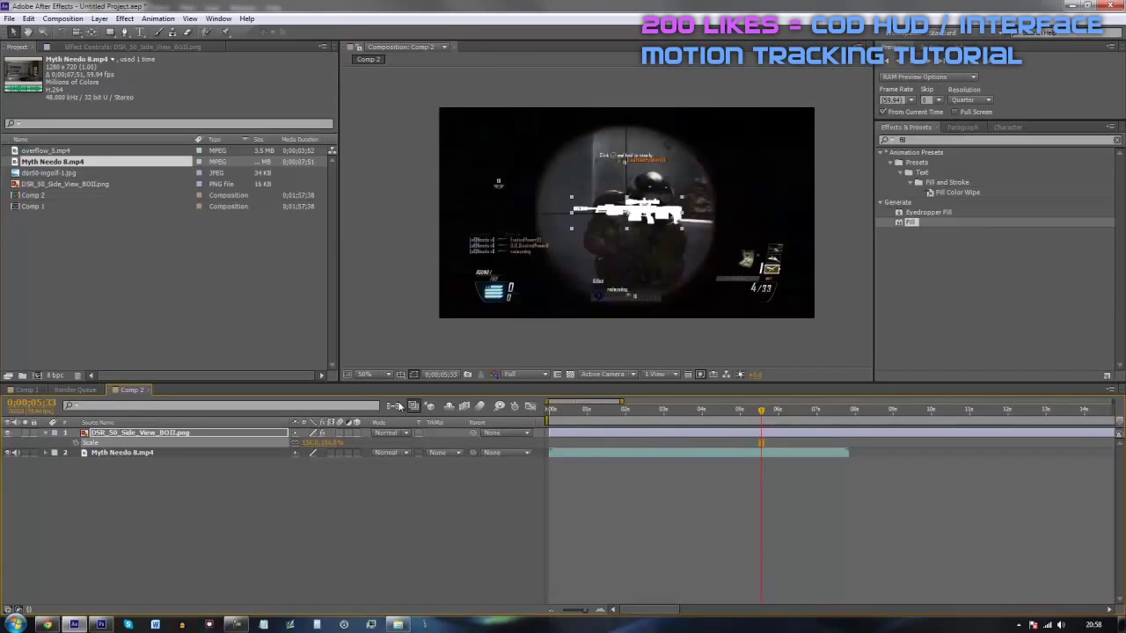
{"action": "left_click_drag", "start_coordinate": [310, 448], "coordinate": [286, 456]}
{"action": "left_click", "coordinate": [595, 431]}
- Duplicate the scaled gun layer three times and reveal the Position property of all four copies
{"action": "key", "text": "ctrl+d"}
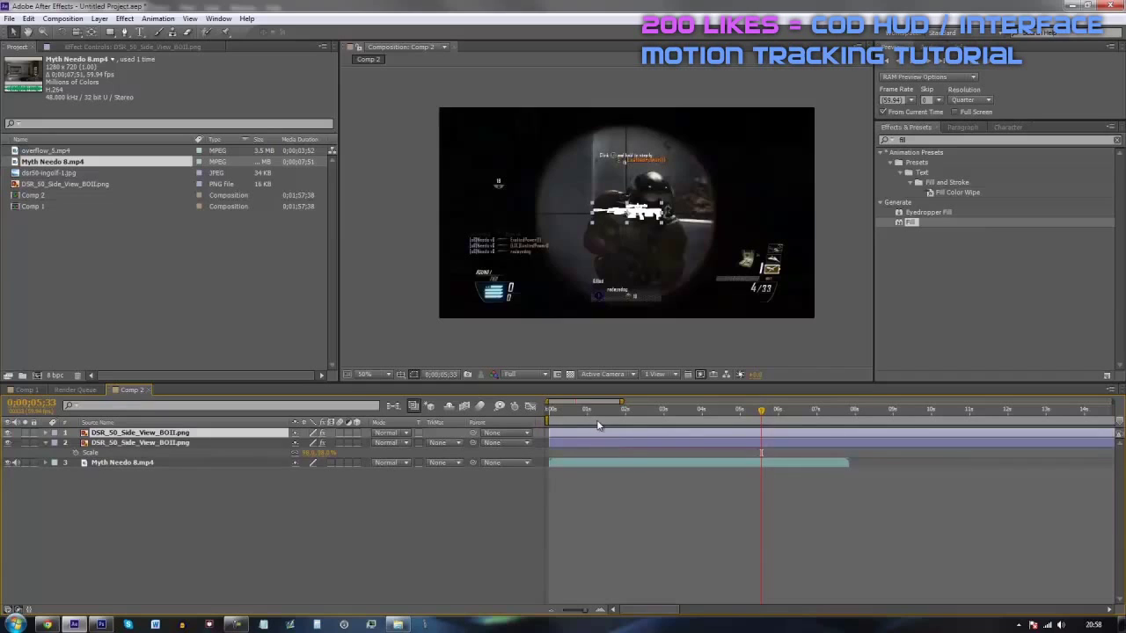
{"action": "key", "text": "ctrl+d"}
{"action": "key", "text": "ctrl+d"}
{"action": "key", "text": "p"}
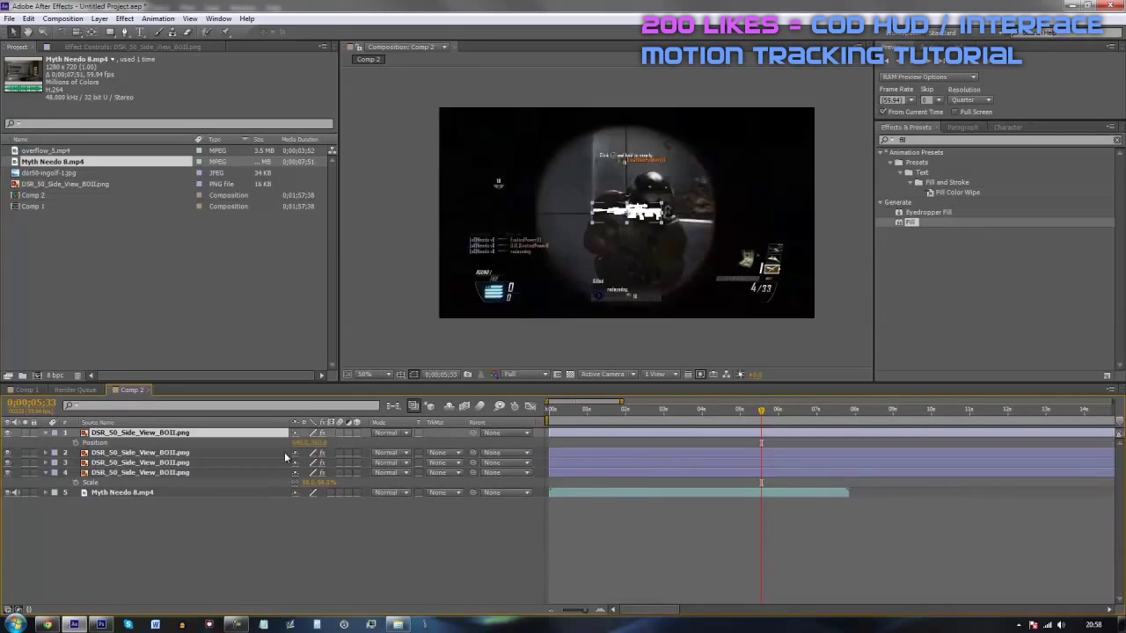
{"action": "left_click", "coordinate": [184, 473], "text": "shift"}
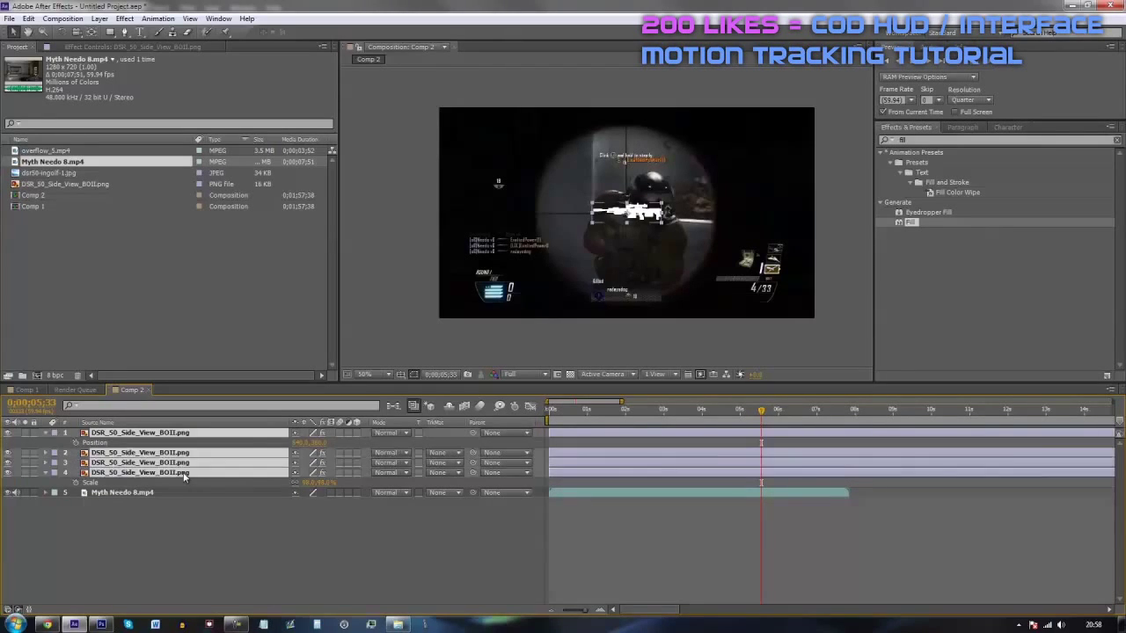
{"action": "key", "text": "p"}
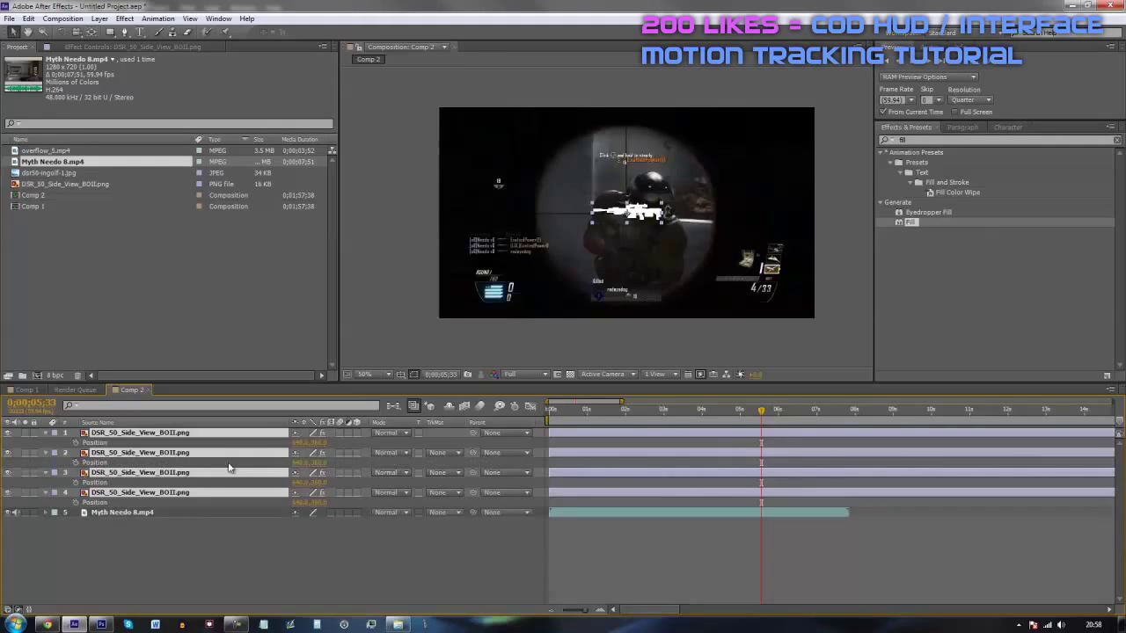
{"action": "left_click", "coordinate": [153, 541]}
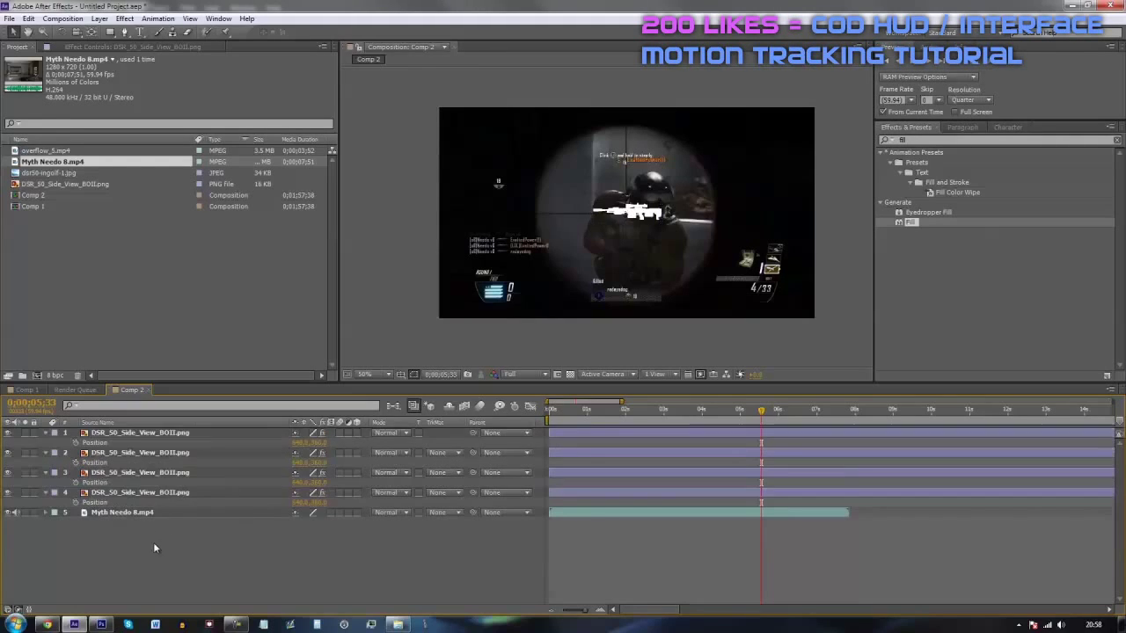
- Arrange the four gun layers in an evenly spaced vertical column mid-frame, at Y positions of about 271, 338, 404 and 467
{"action": "left_click", "coordinate": [132, 434]}
{"action": "left_click_drag", "start_coordinate": [319, 443], "coordinate": [190, 478]}
{"action": "left_click_drag", "start_coordinate": [316, 462], "coordinate": [333, 502]}
{"action": "left_click", "coordinate": [164, 436], "text": "shift"}
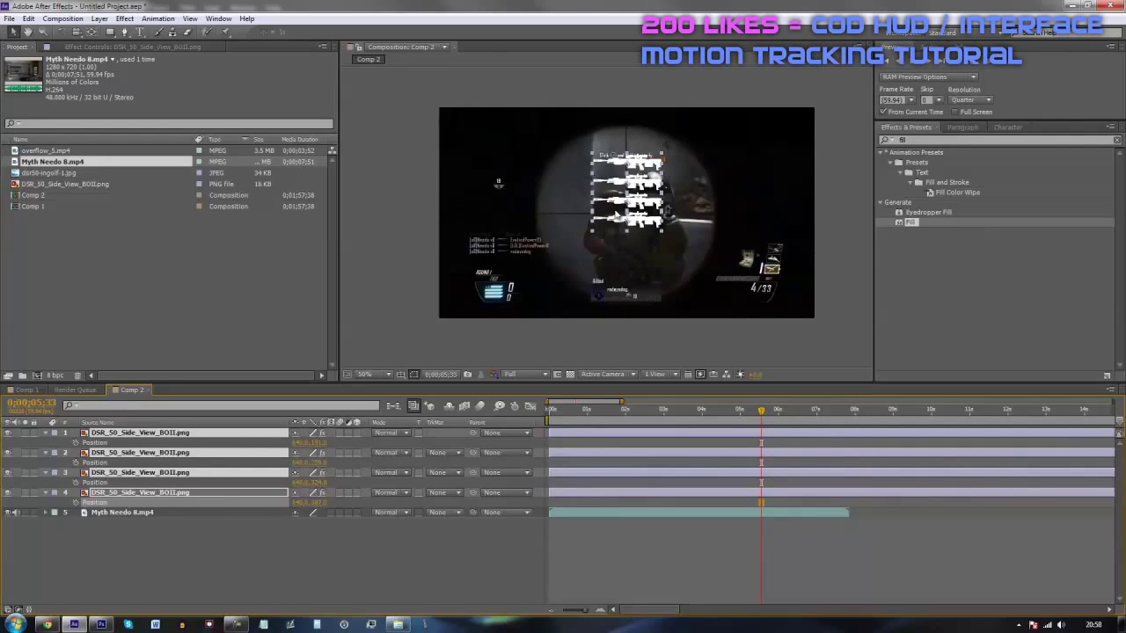
{"action": "left_click_drag", "start_coordinate": [639, 195], "coordinate": [640, 218]}
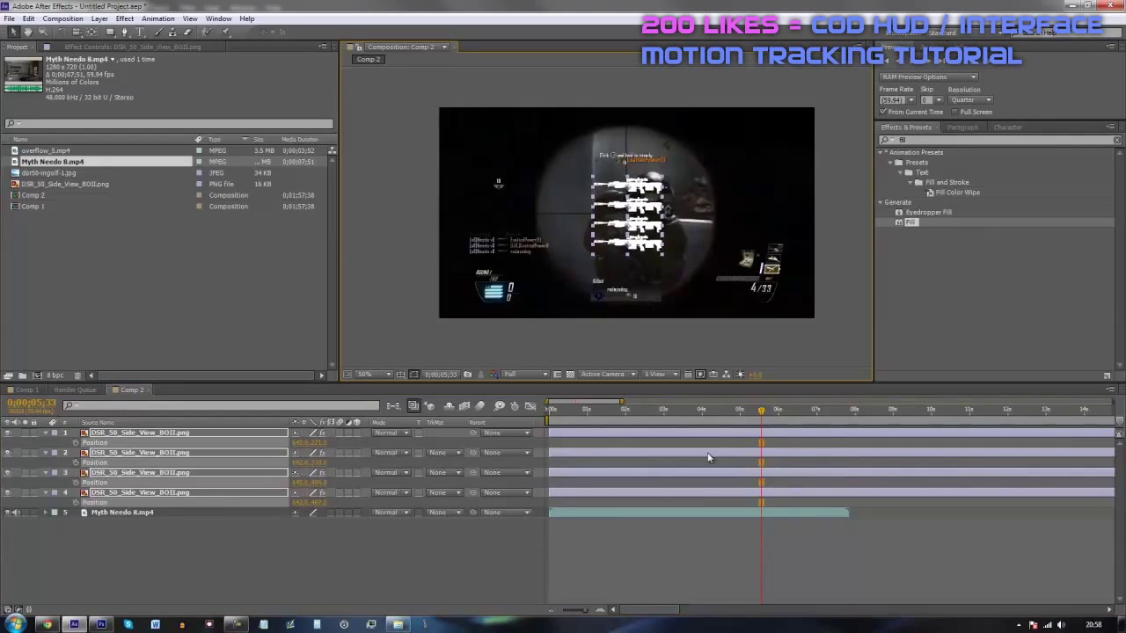
{"action": "left_click", "coordinate": [663, 529]}
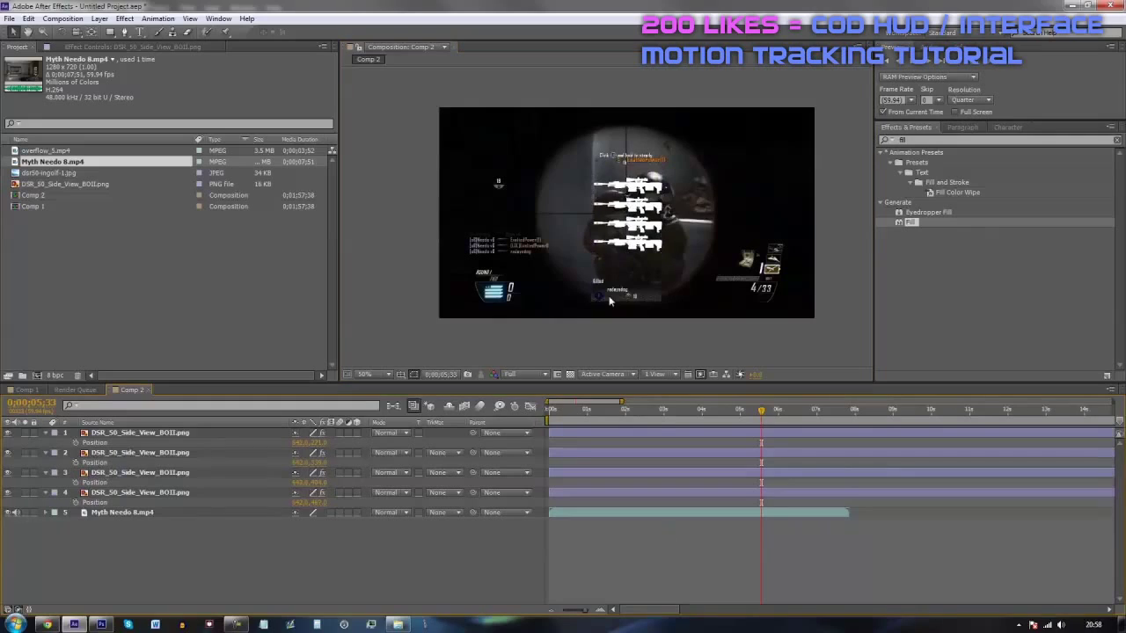
- Add a paragraph text box beside the gun column in Comp 2 containing "FaZe Nordik"
{"action": "left_click", "coordinate": [140, 32]}
{"action": "left_click_drag", "start_coordinate": [451, 150], "coordinate": [614, 241]}
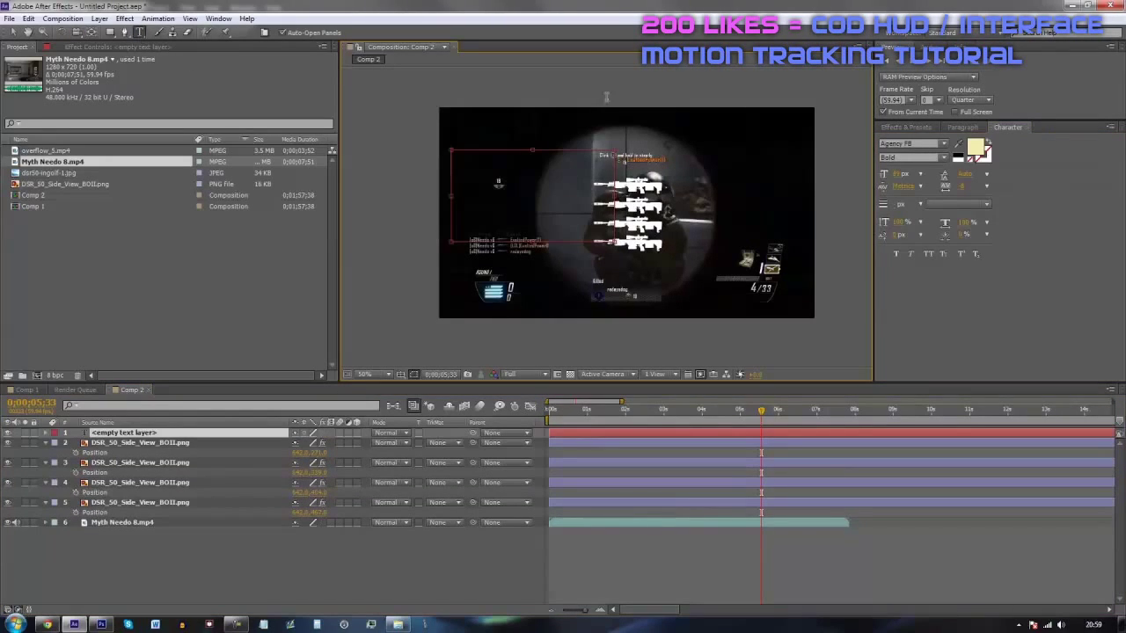
{"action": "type", "text": "X"}
{"action": "key", "text": "BackSpace"}
{"action": "type", "text": "FaZe Nordik"}
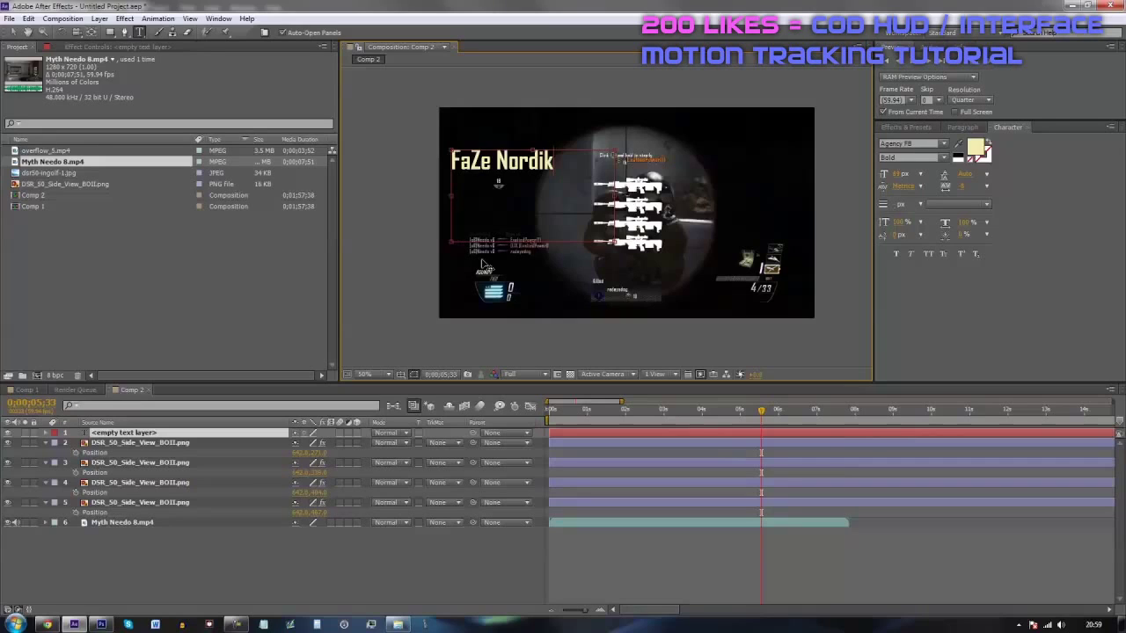
- Check the available font styles for the FaZe Nordik text, keep Bold, and commit the text entry
{"action": "left_click", "coordinate": [946, 158]}
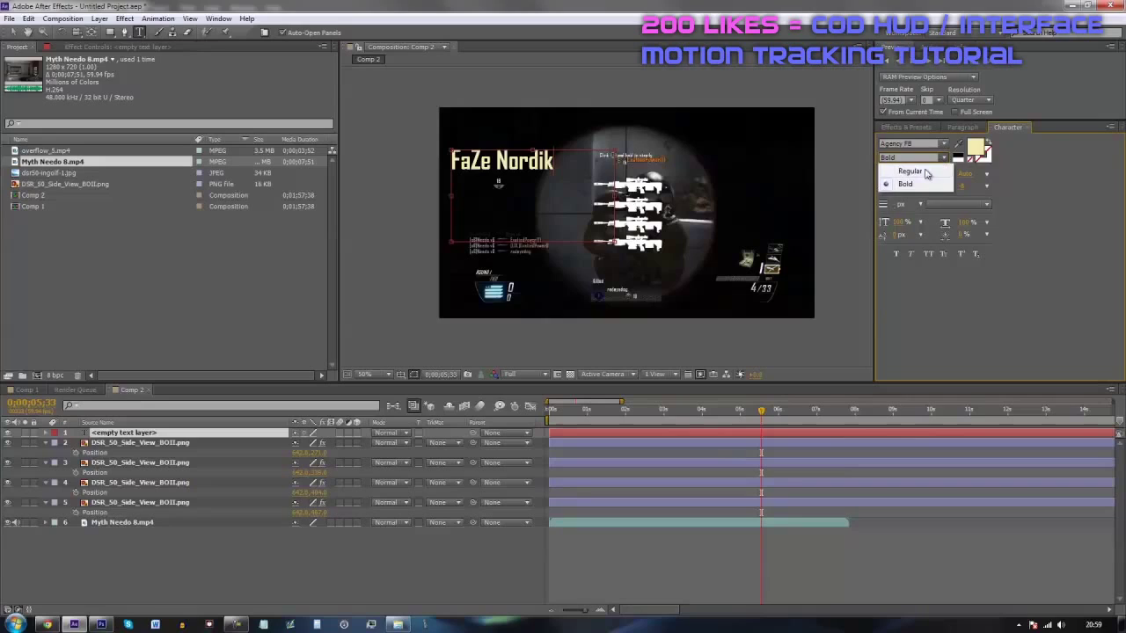
{"action": "left_click", "coordinate": [946, 160]}
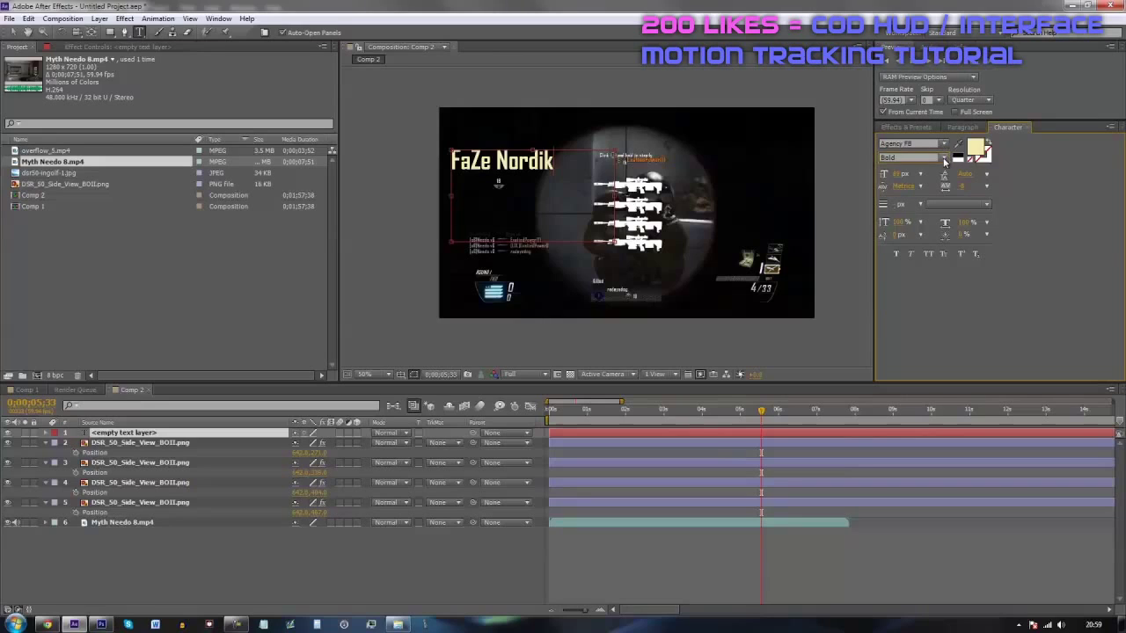
{"action": "left_click_drag", "start_coordinate": [557, 161], "coordinate": [450, 162]}
{"action": "left_click", "coordinate": [491, 161]}
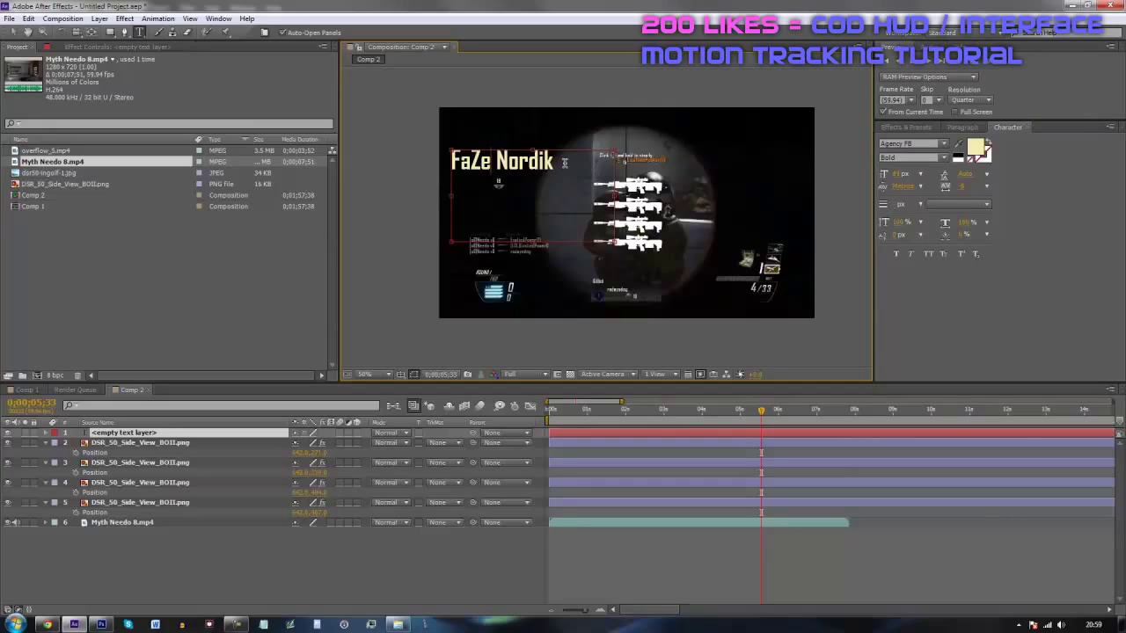
{"action": "left_click_drag", "start_coordinate": [558, 162], "coordinate": [488, 158]}
{"action": "left_click", "coordinate": [526, 160]}
{"action": "left_click", "coordinate": [494, 155]}
{"action": "key", "text": "KP_Enter"}
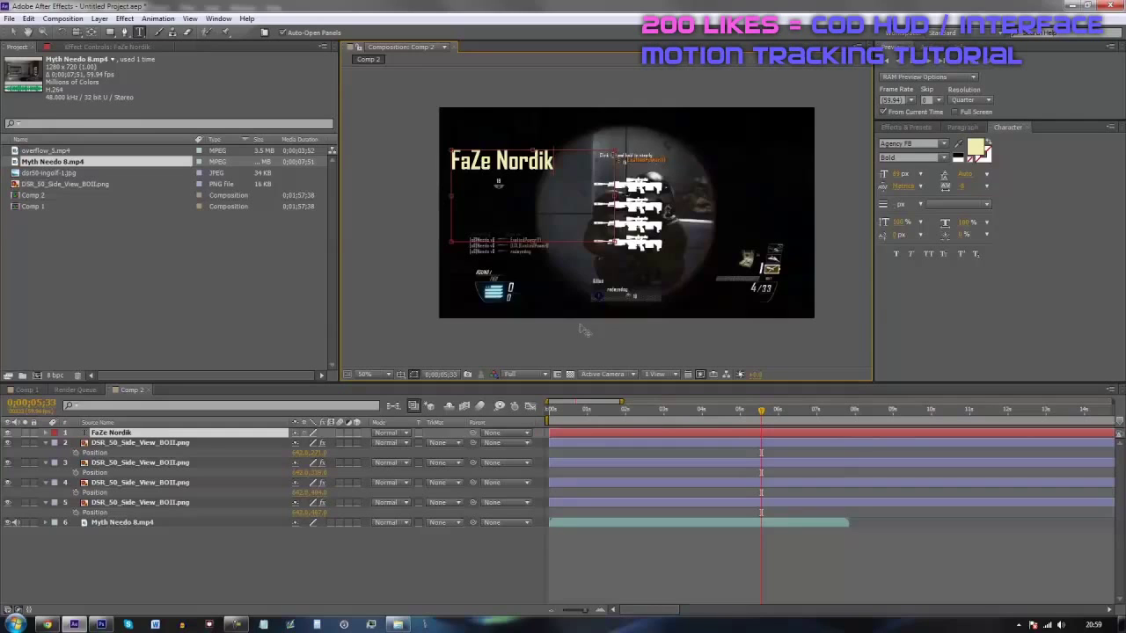
{"action": "scroll", "coordinate": [580, 329], "scroll_direction": "up", "scroll_amount": 3}
{"action": "left_click_drag", "start_coordinate": [501, 295], "coordinate": [592, 244]}
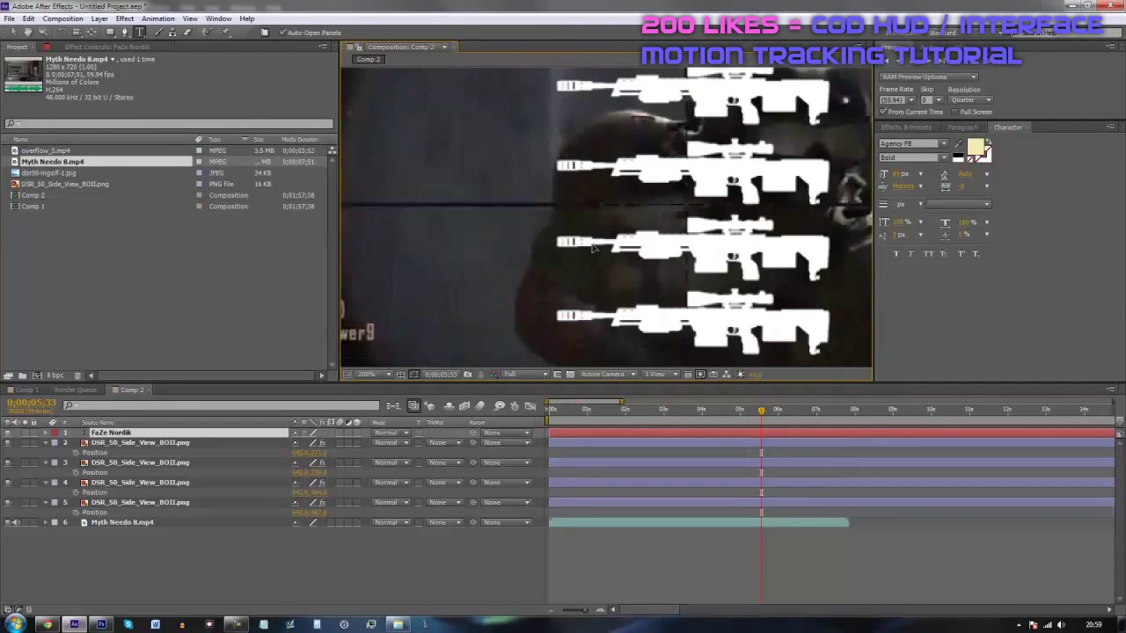
{"action": "left_click_drag", "start_coordinate": [732, 206], "coordinate": [496, 291]}
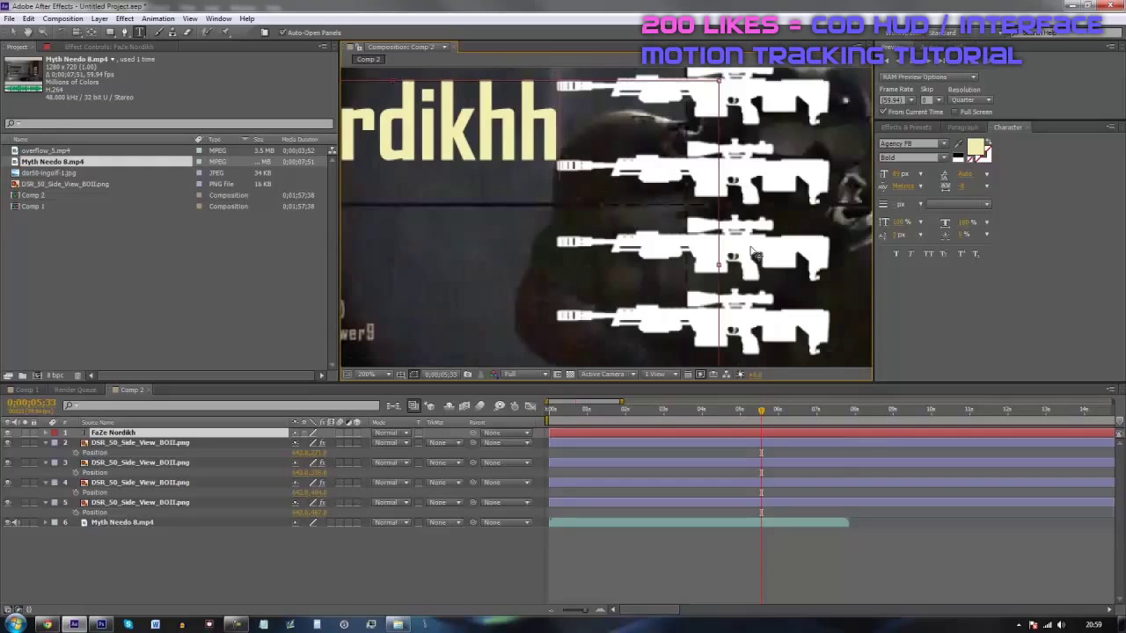
{"action": "key", "text": "BackSpace"}
{"action": "key", "text": "BackSpace"}
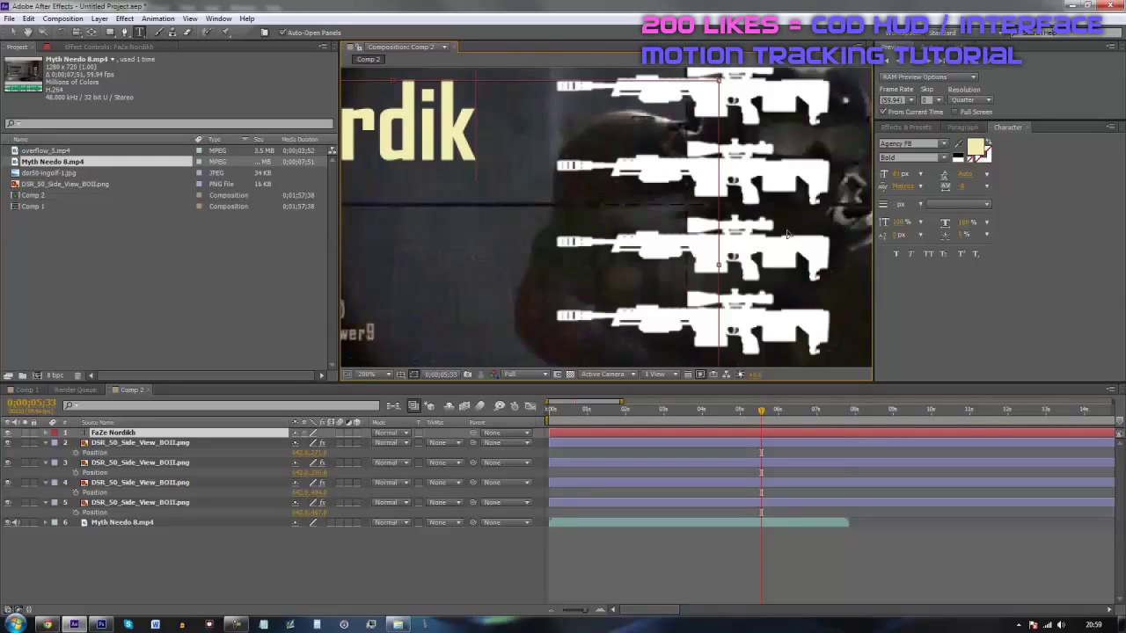
{"action": "type", "text": "h"}
{"action": "key", "text": "BackSpace"}
- Move the FaZe Nordik text down to just above the original kill feed in the footage
{"action": "left_click", "coordinate": [641, 560]}
{"action": "left_click_drag", "start_coordinate": [653, 301], "coordinate": [688, 316]}
{"action": "key", "text": "v"}
{"action": "left_click_drag", "start_coordinate": [598, 84], "coordinate": [544, 177]}
{"action": "key", "text": "period"}
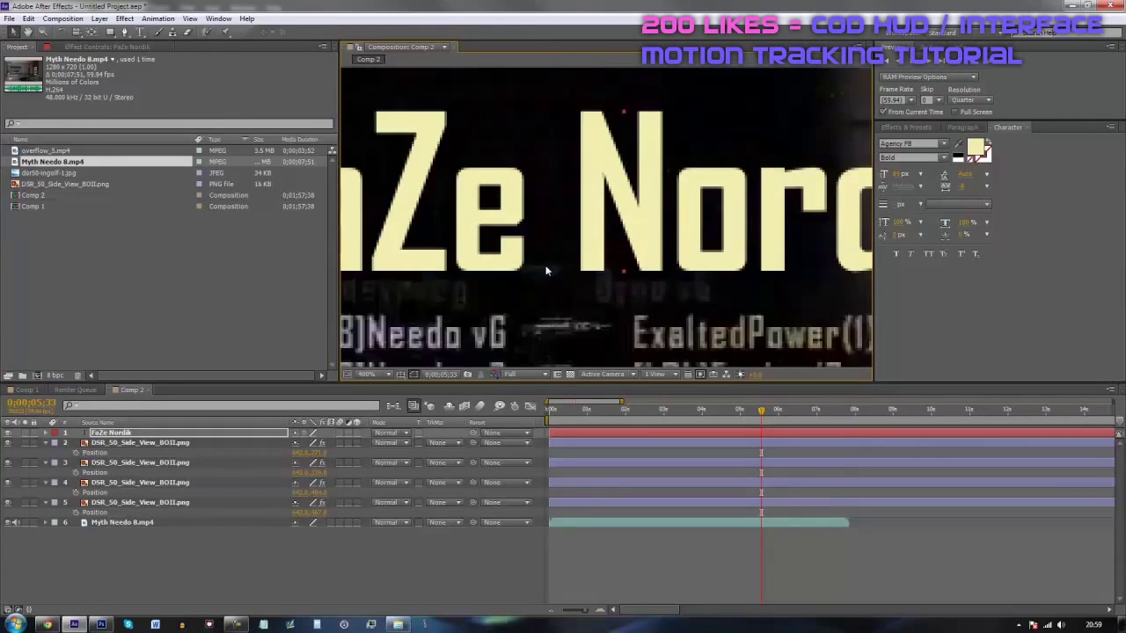
{"action": "left_click", "coordinate": [546, 271]}
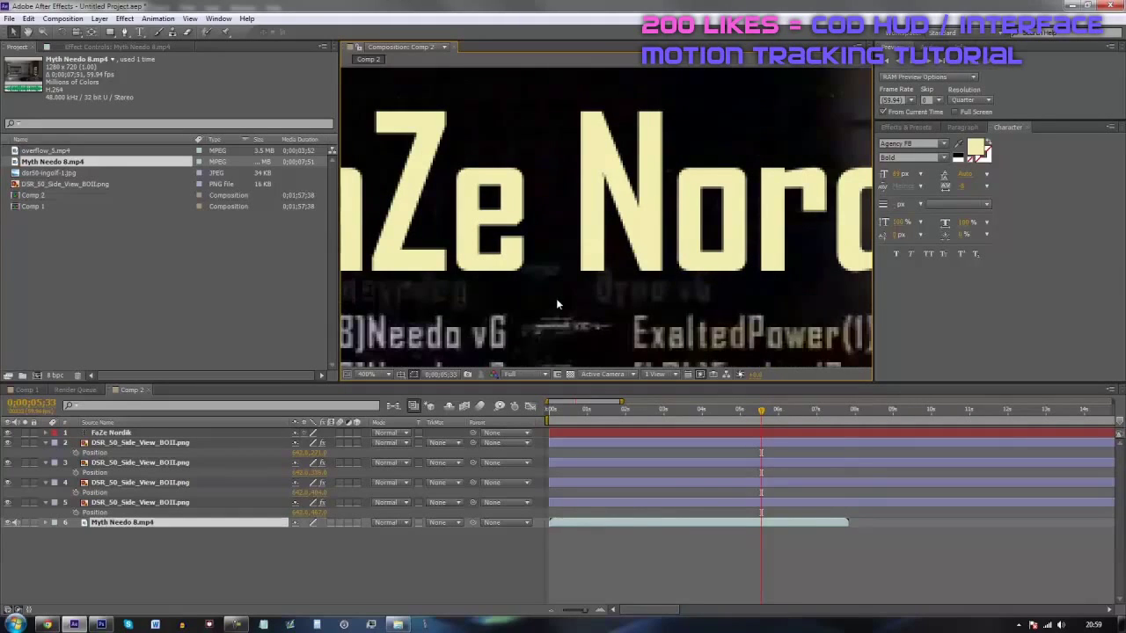
- Recolour the FaZe Nordik text with light grey sampled from the player names in the footage's kill feed
{"action": "key", "text": "h"}
{"action": "left_click_drag", "start_coordinate": [533, 282], "coordinate": [673, 198]}
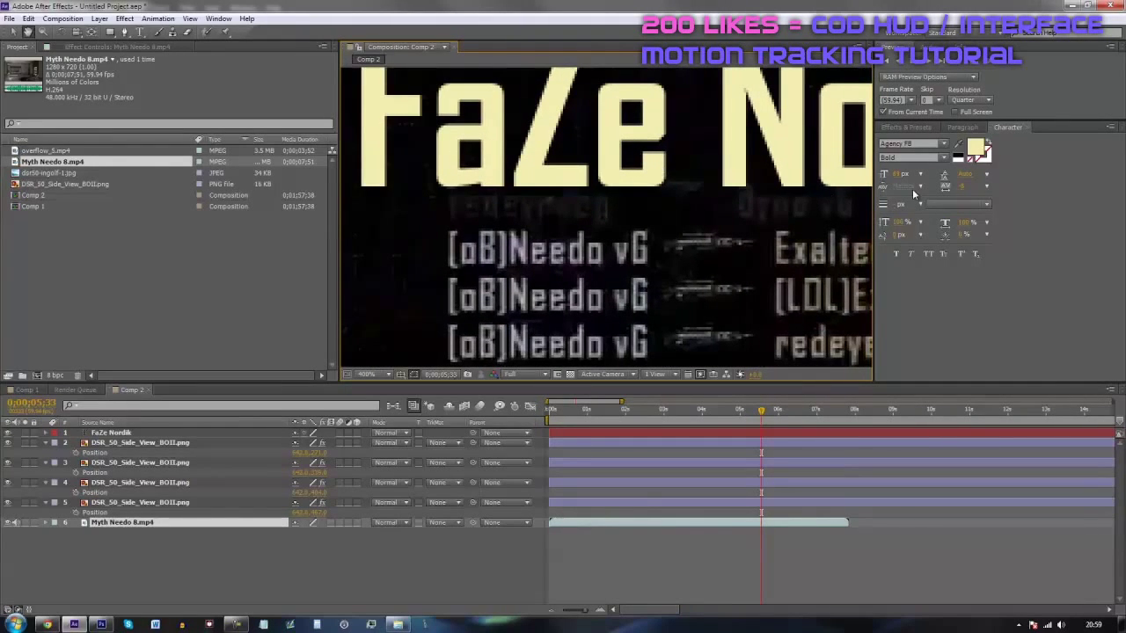
{"action": "key", "text": "comma"}
{"action": "key", "text": "comma"}
{"action": "key", "text": "comma"}
{"action": "key", "text": "ctrl+t"}
{"action": "left_click_drag", "start_coordinate": [673, 202], "coordinate": [491, 204]}
{"action": "left_click", "coordinate": [958, 146]}
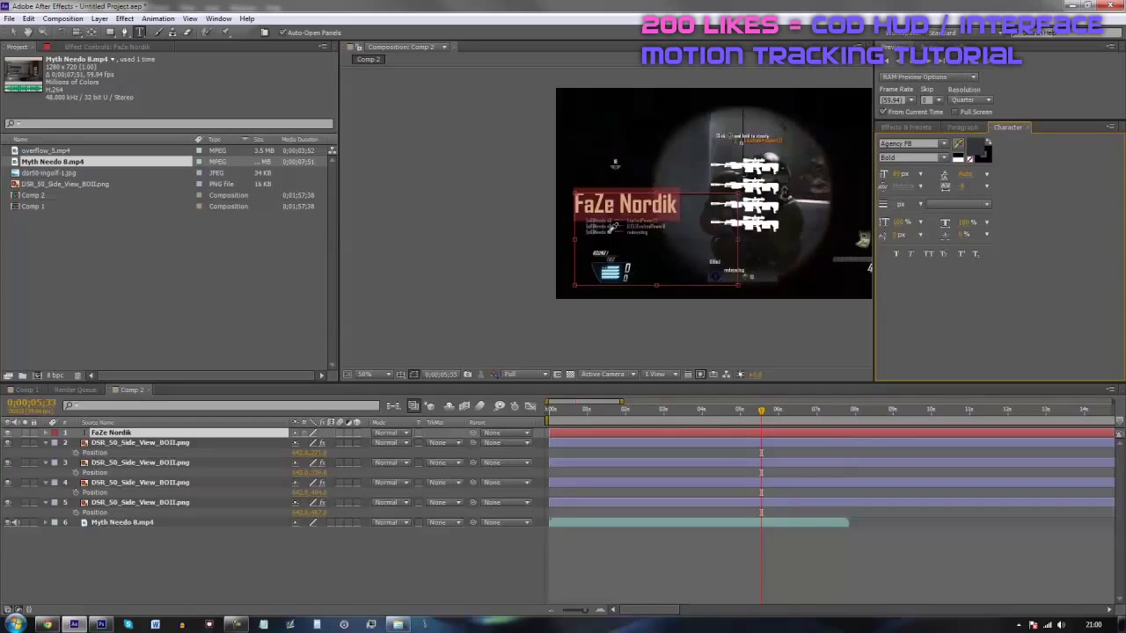
{"action": "scroll", "coordinate": [614, 227], "scroll_direction": "up", "scroll_amount": 4}
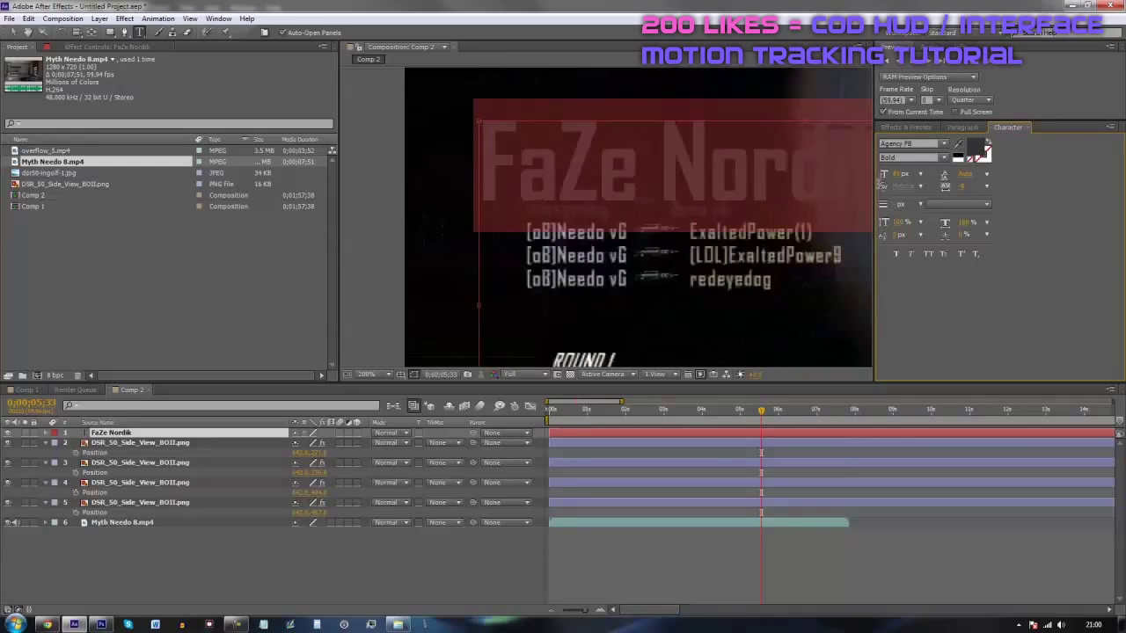
{"action": "key", "text": "period"}
{"action": "left_click", "coordinate": [959, 146]}
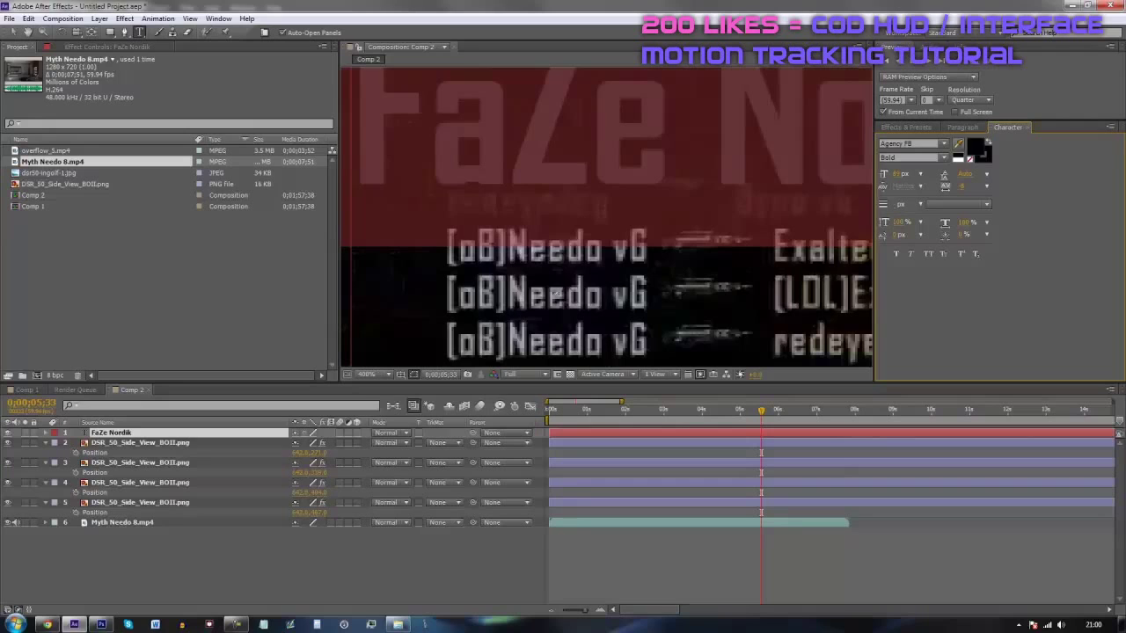
{"action": "left_click", "coordinate": [603, 289]}
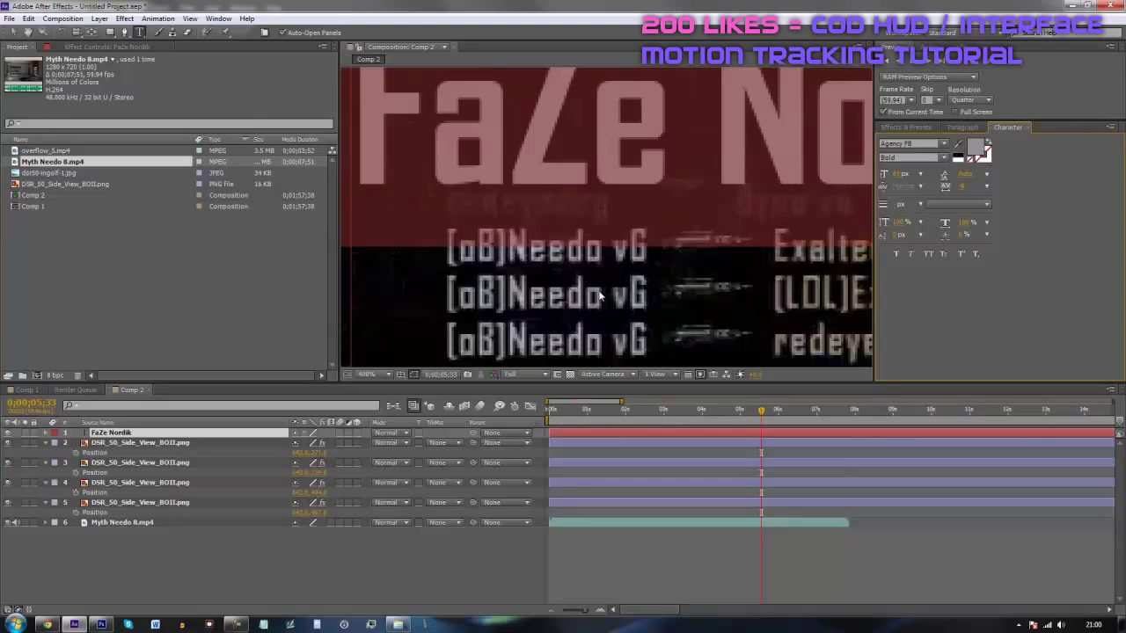
- Move the grey FaZe Nordik text up beside the top gun icon's barrel
{"action": "scroll", "coordinate": [563, 174], "scroll_direction": "down", "scroll_amount": 2}
{"action": "left_click", "coordinate": [14, 32]}
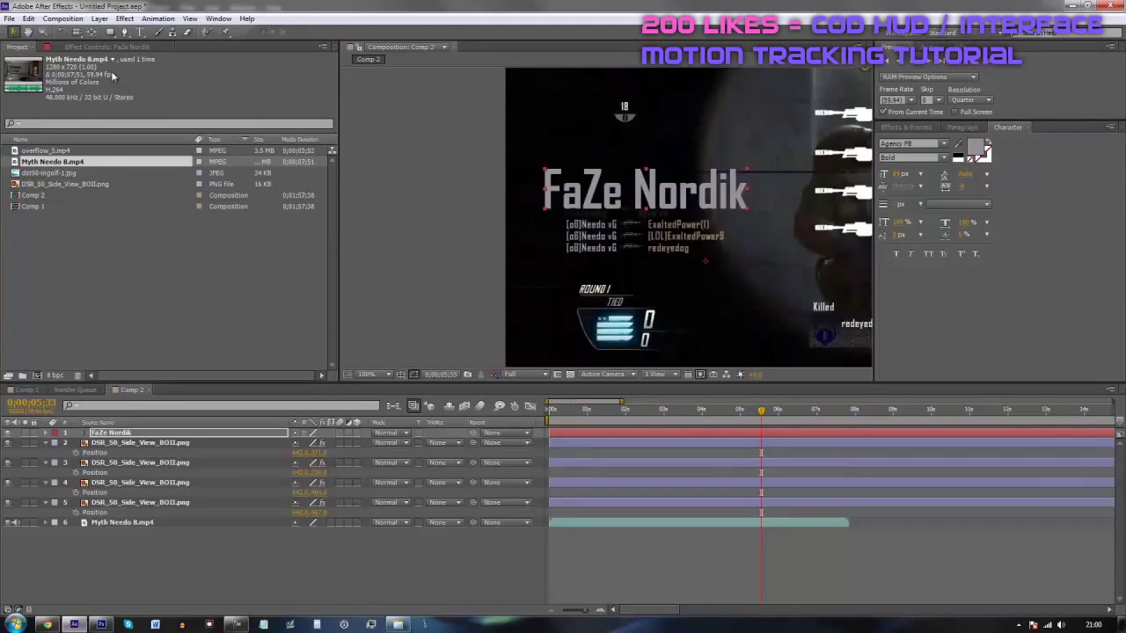
{"action": "scroll", "coordinate": [634, 230], "scroll_direction": "down", "scroll_amount": 2}
{"action": "scroll", "coordinate": [635, 231], "scroll_direction": "up", "scroll_amount": 2}
{"action": "scroll", "coordinate": [684, 218], "scroll_direction": "down", "scroll_amount": 1}
{"action": "left_click_drag", "start_coordinate": [656, 185], "coordinate": [681, 216]}
{"action": "key", "text": "ctrl+d"}
{"action": "key", "text": "ctrl+d"}
{"action": "key", "text": "ctrl+z"}
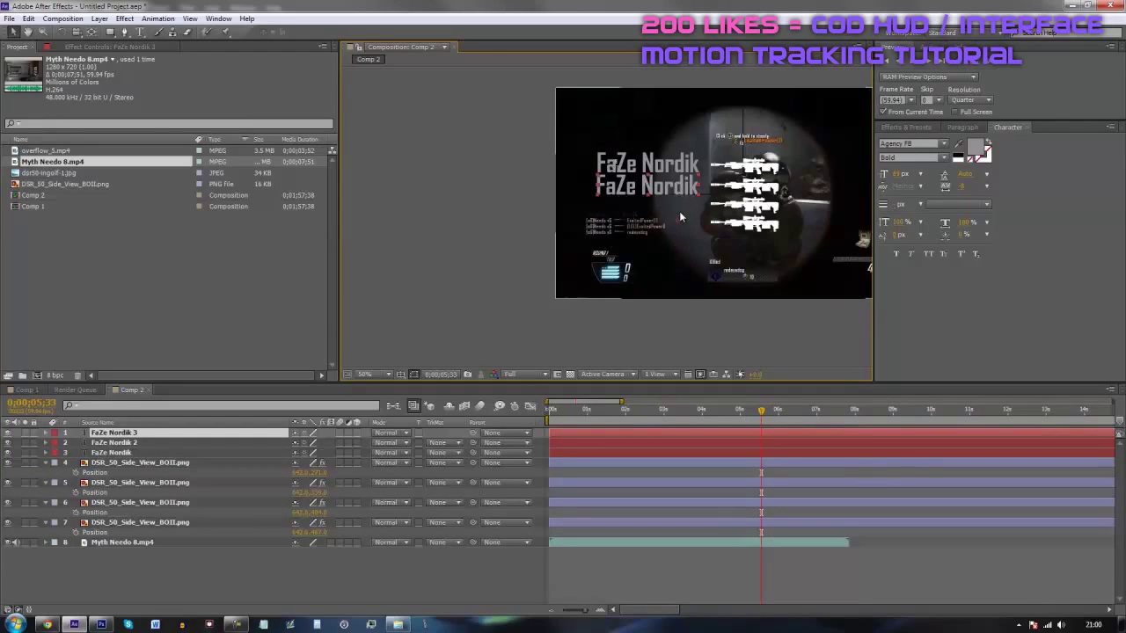
{"action": "key", "text": "ctrl+z"}
{"action": "key", "text": "ctrl+z"}
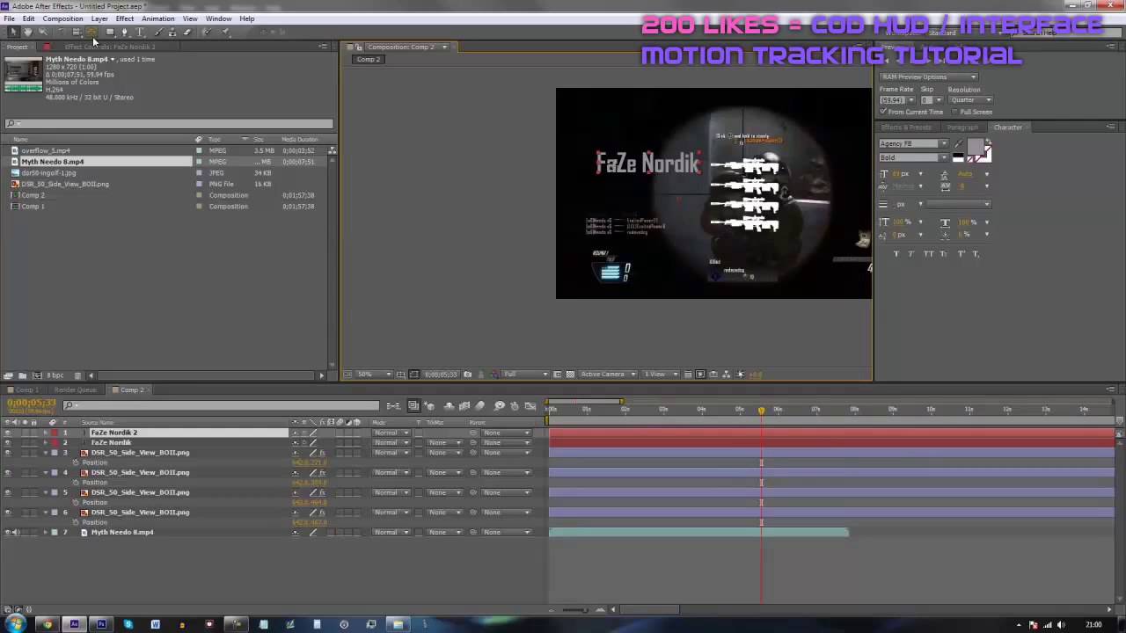
{"action": "key", "text": "ctrl+z"}
- Reduce the FaZe Nordik text to about 65 px and place it level with the top gun icon
{"action": "key", "text": "ctrl+t"}
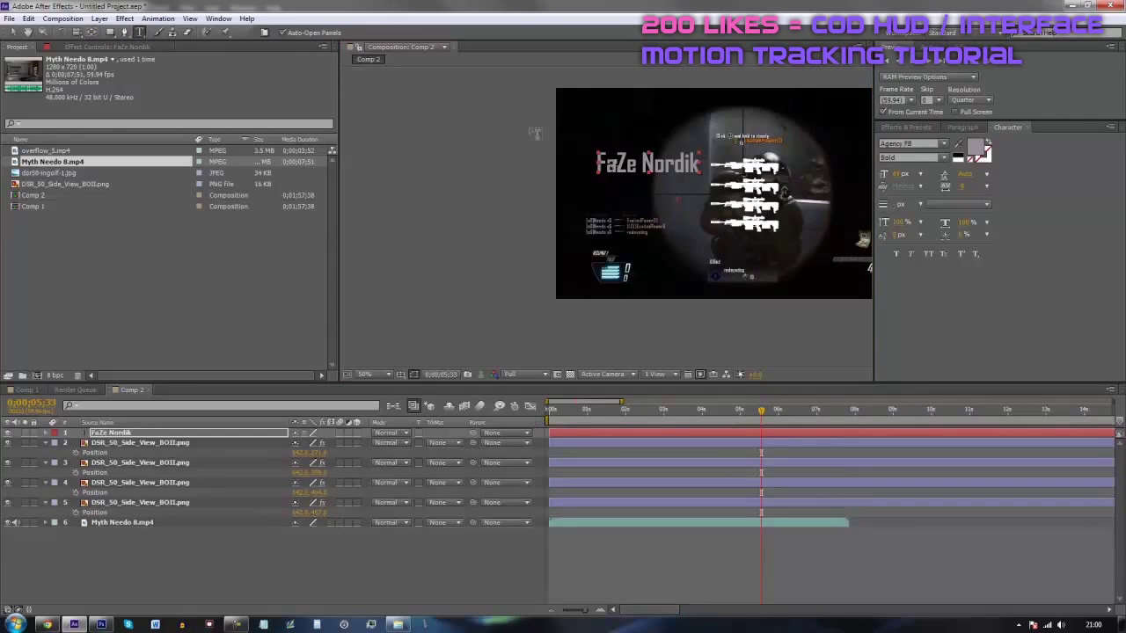
{"action": "left_click_drag", "start_coordinate": [697, 164], "coordinate": [459, 168]}
{"action": "left_click_drag", "start_coordinate": [898, 175], "coordinate": [887, 183]}
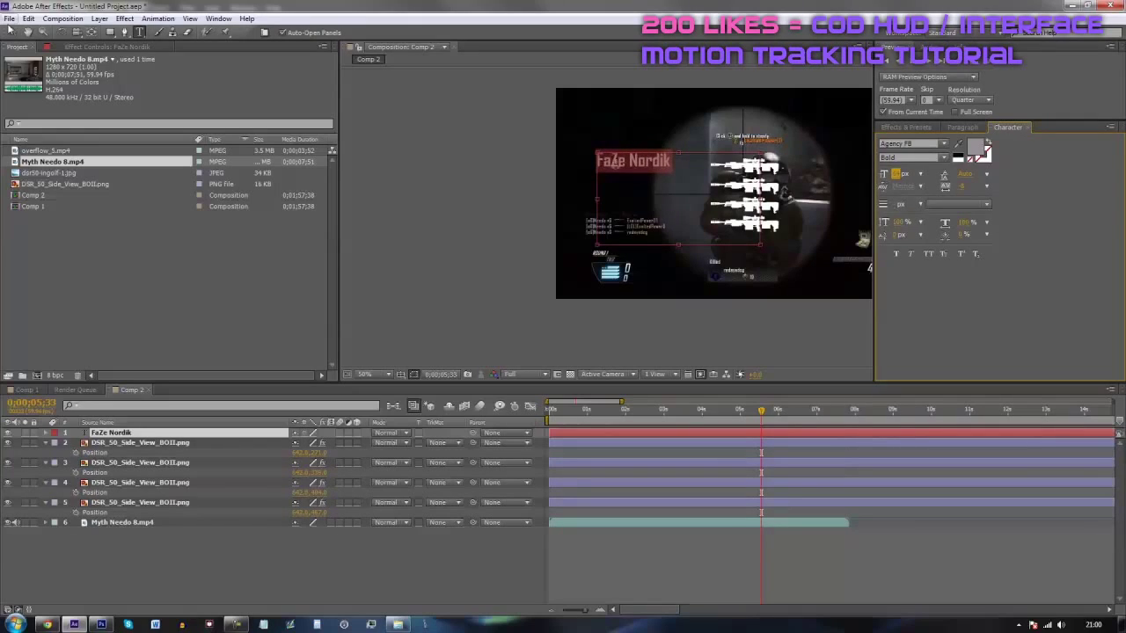
{"action": "left_click", "coordinate": [14, 33]}
{"action": "left_click_drag", "start_coordinate": [653, 168], "coordinate": [673, 183]}
- Duplicate the FaZe Nordik text three times and align one copy with each remaining gun row
{"action": "key", "text": "ctrl+d"}
{"action": "key", "text": "ctrl+z"}
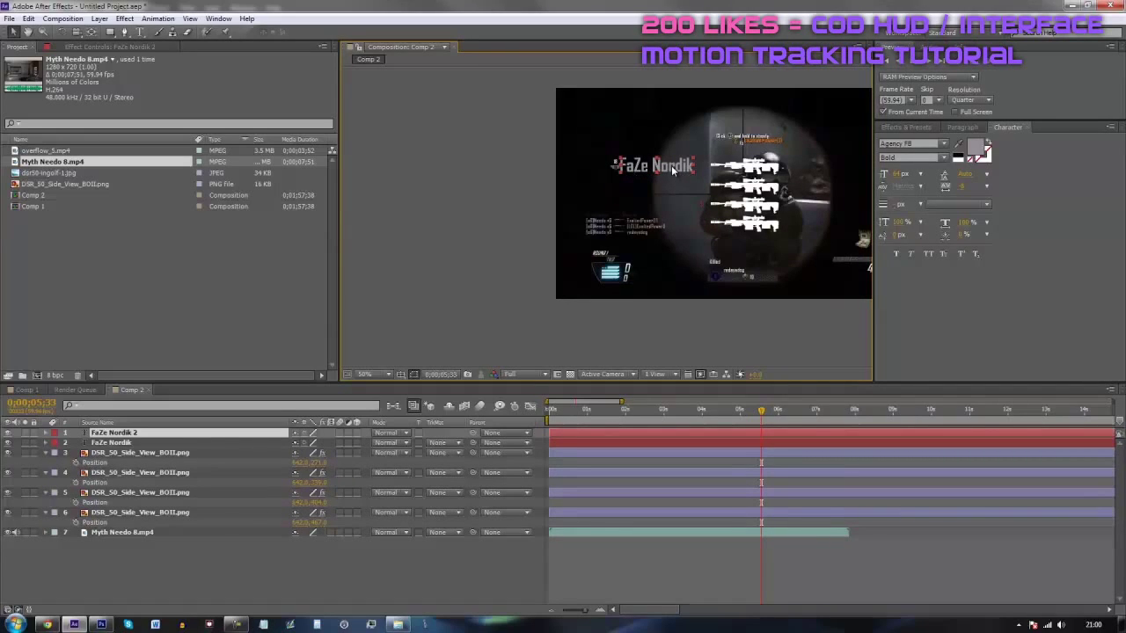
{"action": "left_click_drag", "start_coordinate": [669, 171], "coordinate": [672, 207]}
{"action": "key", "text": "ctrl+d"}
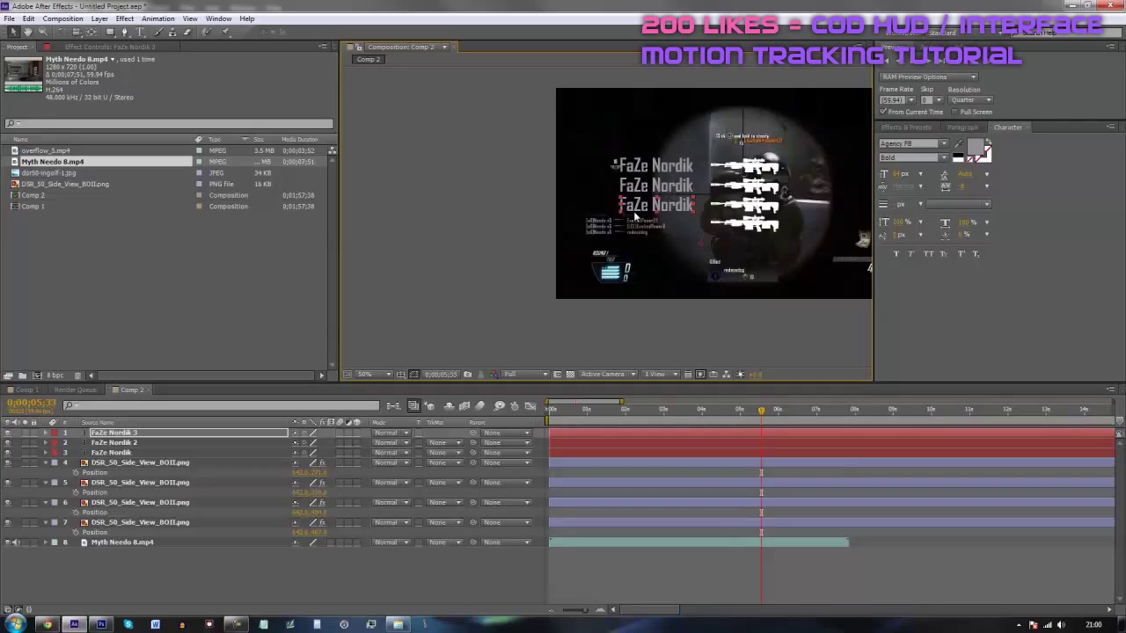
{"action": "scroll", "coordinate": [672, 208], "scroll_direction": "up", "scroll_amount": 2}
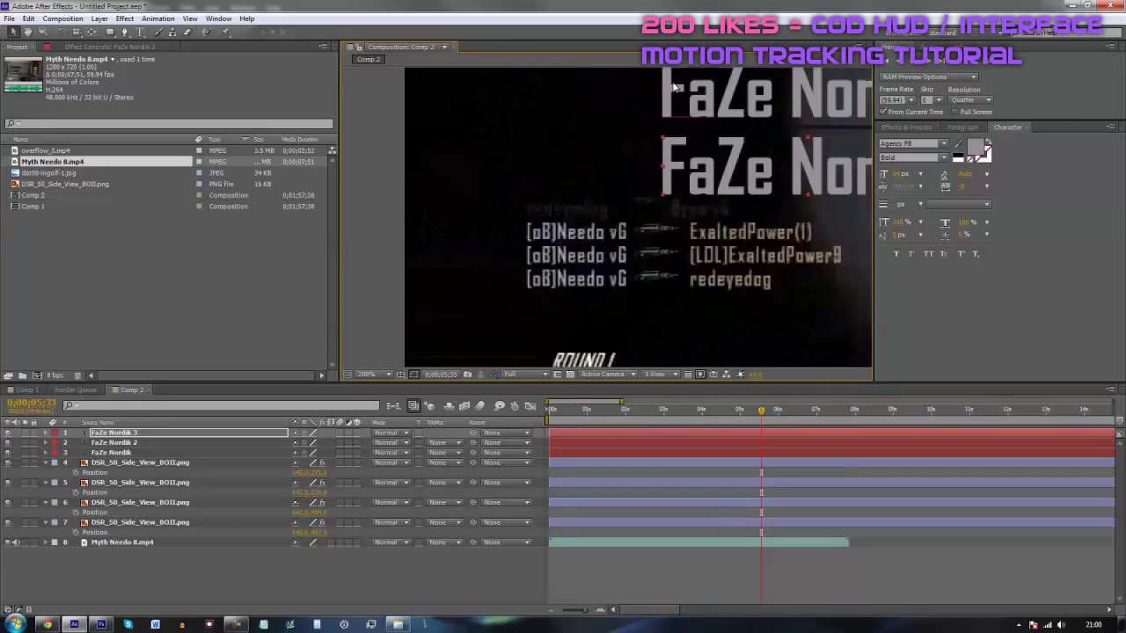
{"action": "scroll", "coordinate": [666, 112], "scroll_direction": "down", "scroll_amount": 3}
{"action": "scroll", "coordinate": [659, 188], "scroll_direction": "down", "scroll_amount": 1}
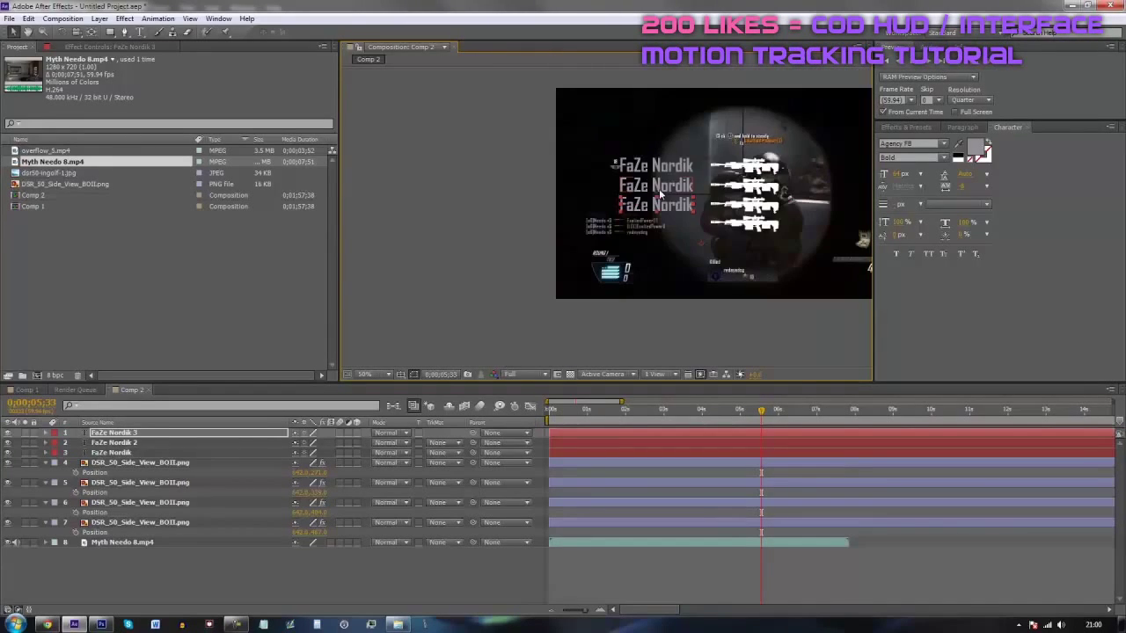
{"action": "key", "text": "ctrl+d"}
{"action": "left_click_drag", "start_coordinate": [652, 204], "coordinate": [653, 223]}
- Duplicate the bottom FaZe Nordik text and place the copy behind the top gun's stock as the victim name
{"action": "left_click_drag", "start_coordinate": [690, 214], "coordinate": [506, 236]}
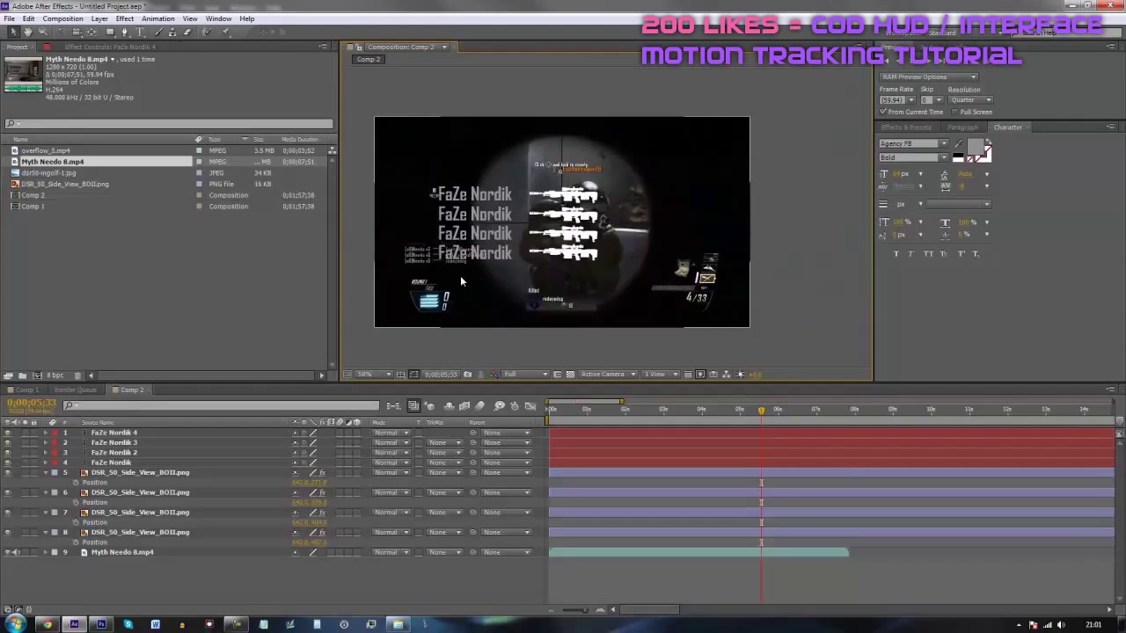
{"action": "scroll", "coordinate": [460, 267], "scroll_direction": "up", "scroll_amount": 4}
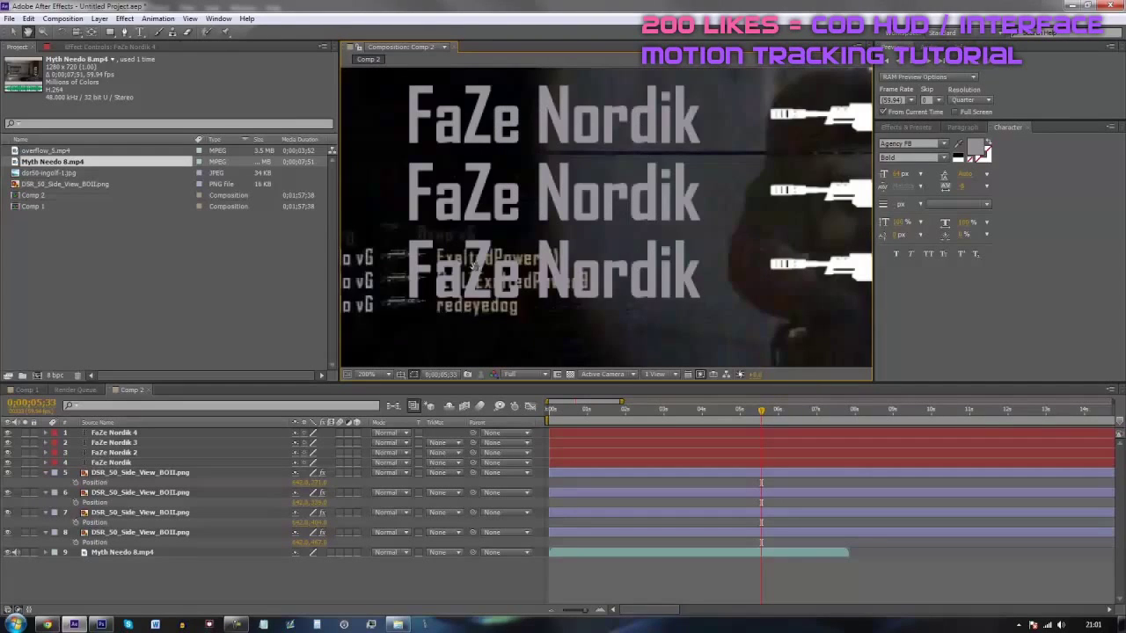
{"action": "scroll", "coordinate": [461, 291], "scroll_direction": "down", "scroll_amount": 1}
{"action": "left_click_drag", "start_coordinate": [673, 209], "coordinate": [563, 256]}
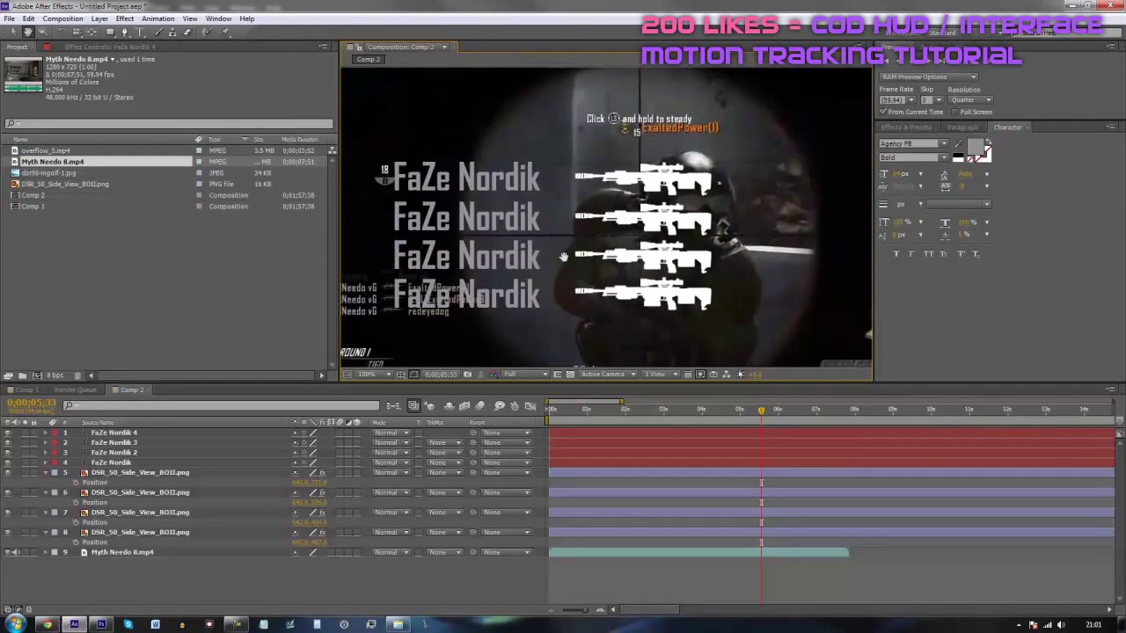
{"action": "key", "text": "v"}
{"action": "scroll", "coordinate": [470, 312], "scroll_direction": "down", "scroll_amount": 1}
{"action": "scroll", "coordinate": [484, 305], "scroll_direction": "up", "scroll_amount": 1}
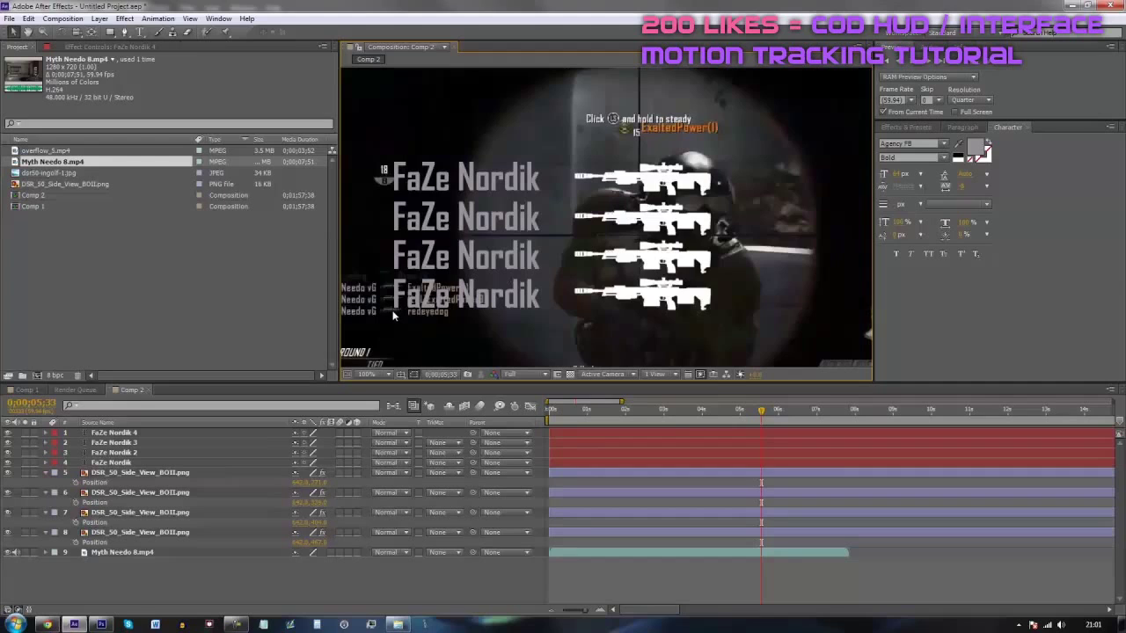
{"action": "left_click", "coordinate": [139, 431]}
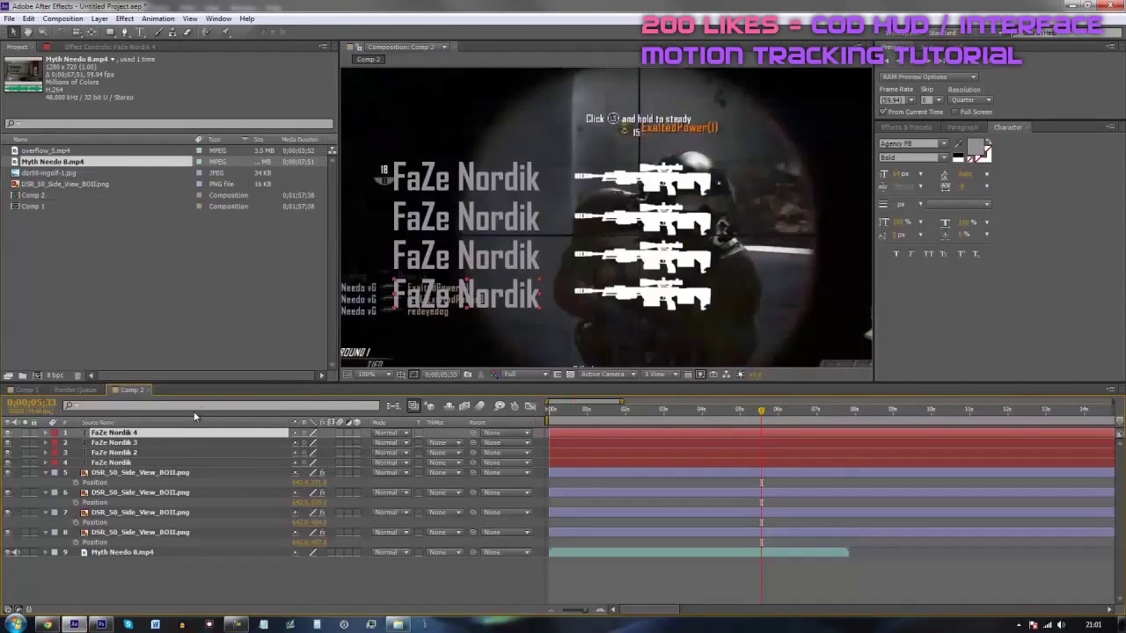
{"action": "key", "text": "ctrl+d"}
{"action": "left_click_drag", "start_coordinate": [474, 300], "coordinate": [805, 183]}
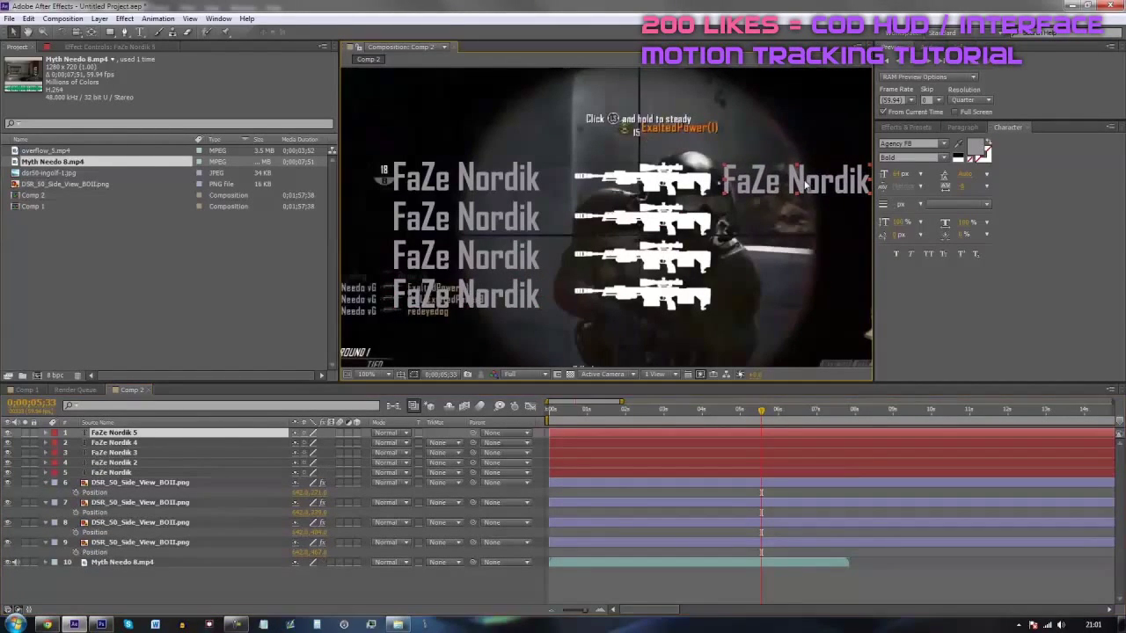
- Change the text behind the top gun to "FaZe Ikleenz7"
{"action": "left_click", "coordinate": [164, 33]}
{"action": "left_click_drag", "start_coordinate": [729, 186], "coordinate": [1008, 185]}
{"action": "left_click_drag", "start_coordinate": [786, 186], "coordinate": [912, 180]}
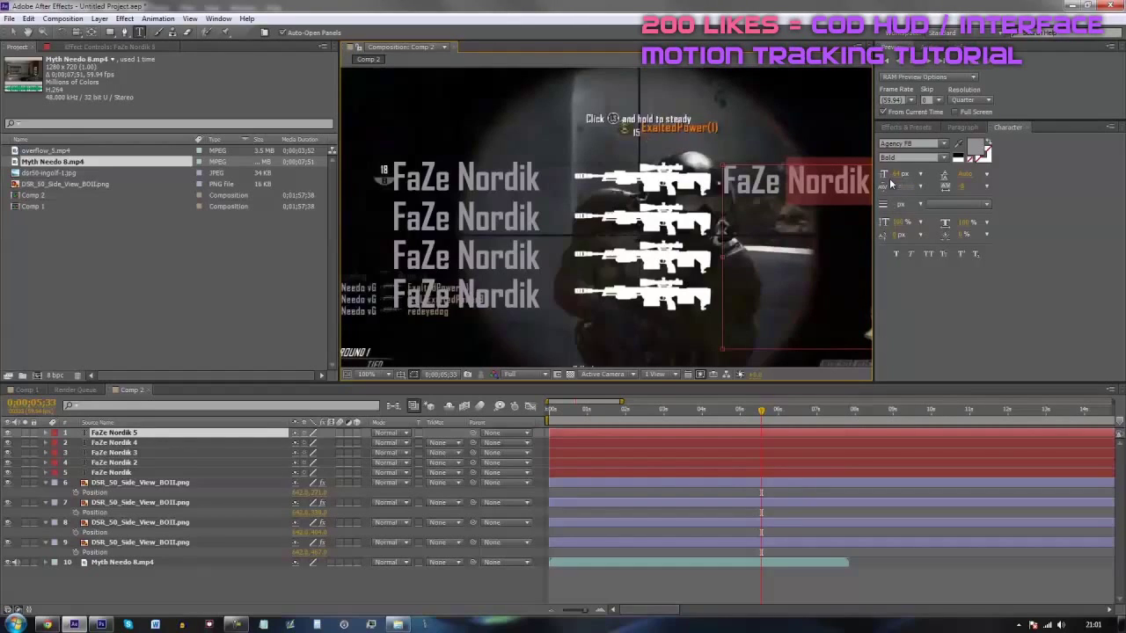
{"action": "type", "text": "Ikle"}
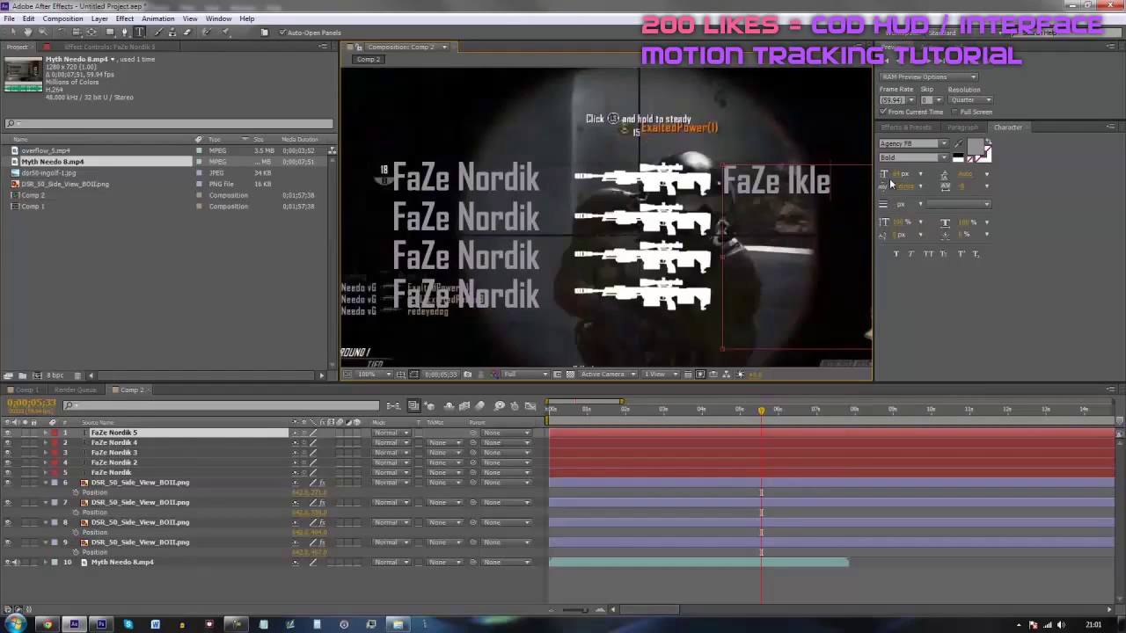
{"action": "type", "text": "enz"}
{"action": "left_click", "coordinate": [15, 32]}
- Duplicate the FaZe Ikleenz7 text three times and align one copy with each of the lower three gun rows
{"action": "key", "text": "space"}
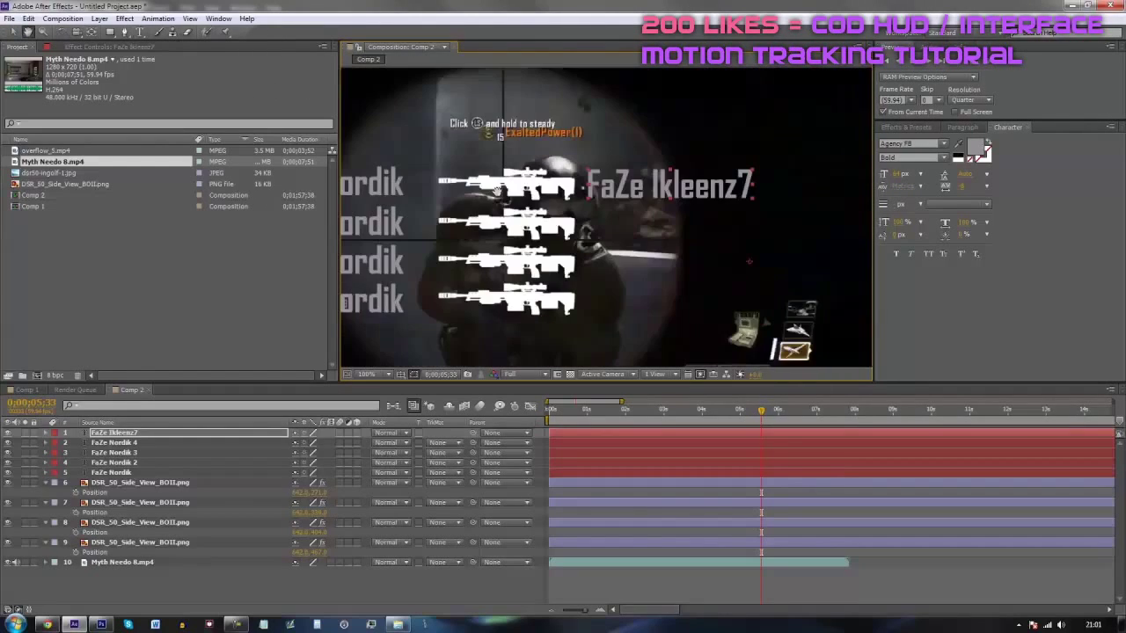
{"action": "left_click", "coordinate": [741, 588]}
{"action": "left_click", "coordinate": [734, 434]}
{"action": "key", "text": "ctrl+d"}
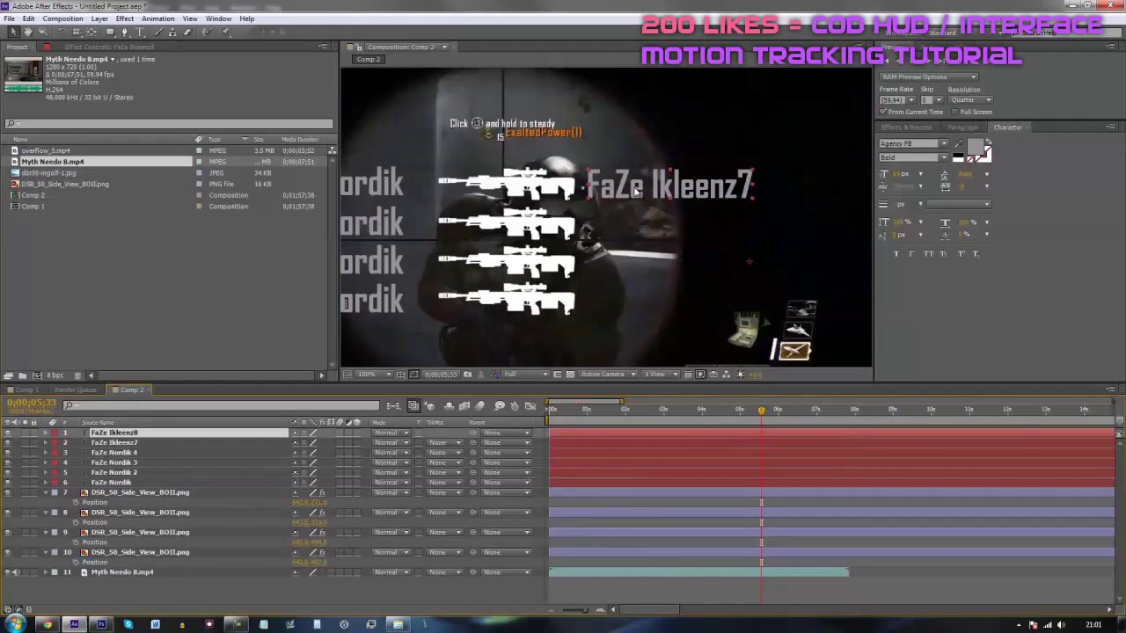
{"action": "left_click_drag", "start_coordinate": [640, 184], "coordinate": [640, 227]}
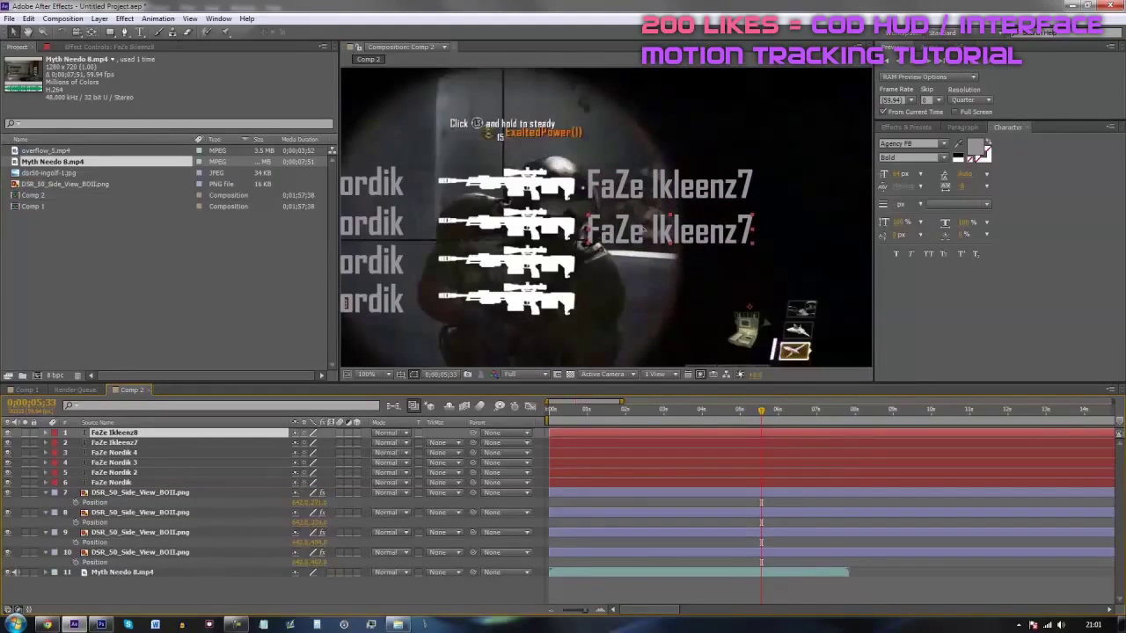
{"action": "key", "text": "ctrl+d"}
{"action": "left_click_drag", "start_coordinate": [646, 228], "coordinate": [652, 303]}
{"action": "key", "text": "ctrl+d"}
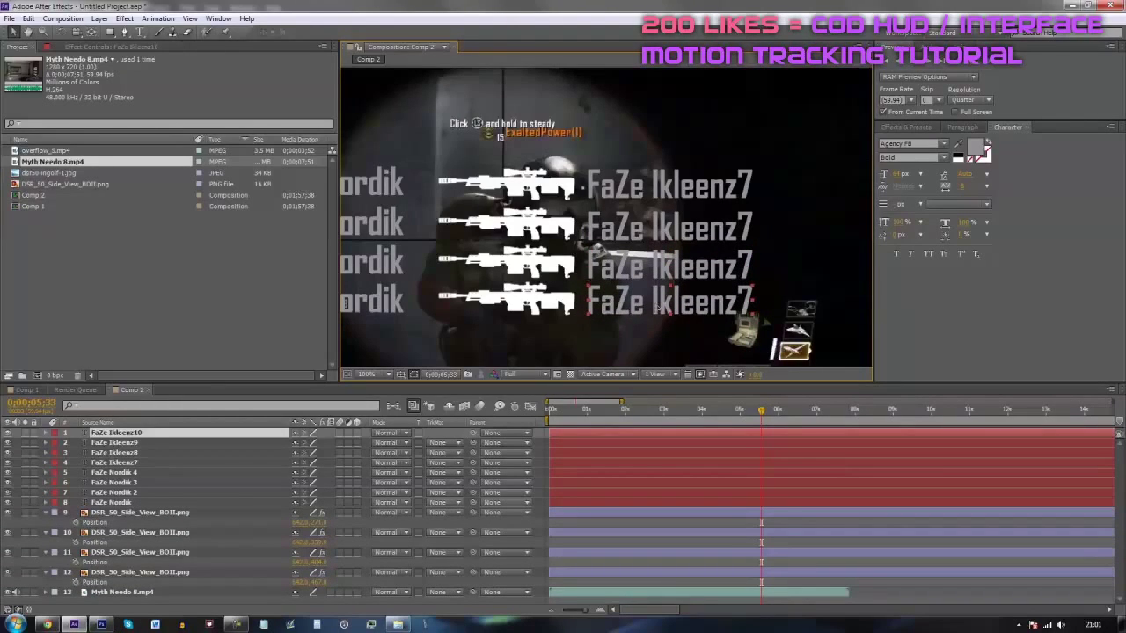
- Examine the finished text and gun rows against the original kill feed in the gameplay footage
{"action": "scroll", "coordinate": [631, 273], "scroll_direction": "down", "scroll_amount": 1}
{"action": "left_click_drag", "start_coordinate": [631, 273], "coordinate": [710, 258]}
{"action": "scroll", "coordinate": [616, 269], "scroll_direction": "up", "scroll_amount": 1}
{"action": "left_click_drag", "start_coordinate": [420, 273], "coordinate": [499, 268]}
{"action": "scroll", "coordinate": [560, 272], "scroll_direction": "up", "scroll_amount": 1}
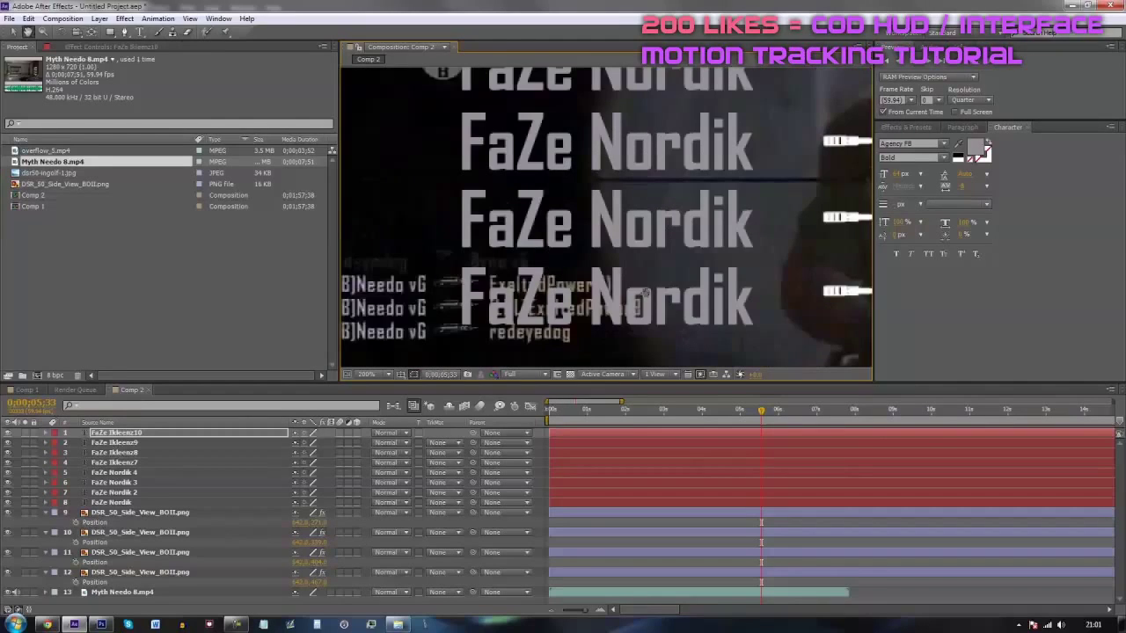
{"action": "left_click_drag", "start_coordinate": [645, 293], "coordinate": [560, 288]}
{"action": "scroll", "coordinate": [560, 288], "scroll_direction": "down", "scroll_amount": 1}
{"action": "left_click_drag", "start_coordinate": [706, 250], "coordinate": [556, 292]}
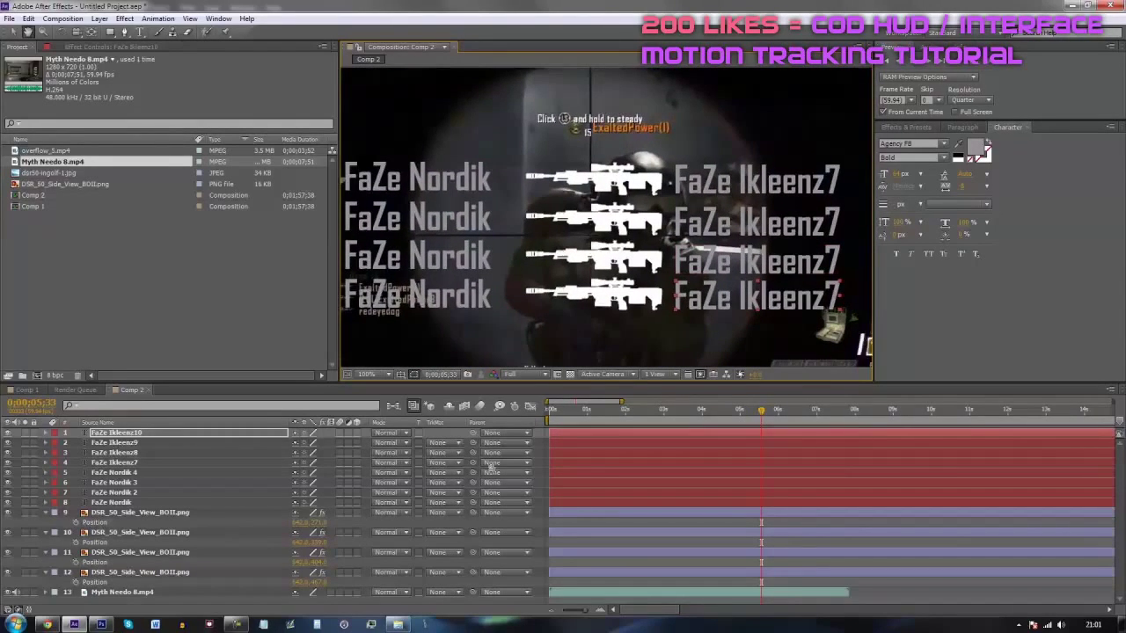
- Switch to Chrome to view the "headshot call of duty" image results, and return to After Effects
{"action": "left_click", "coordinate": [47, 625]}
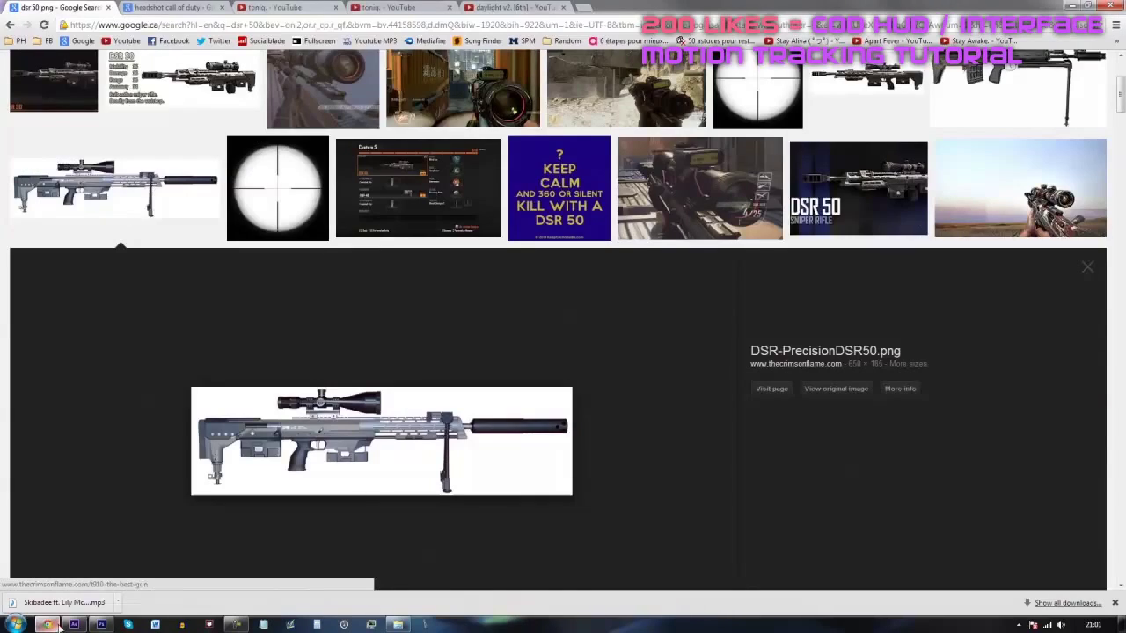
{"action": "left_click", "coordinate": [174, 6]}
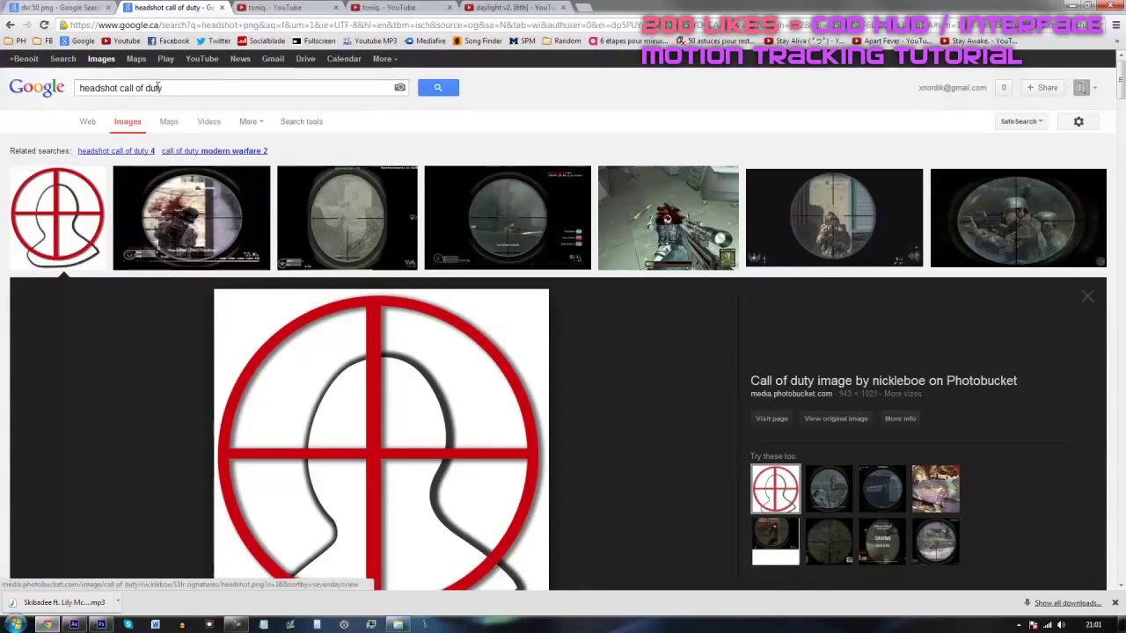
{"action": "left_click", "coordinate": [67, 231]}
{"action": "left_click", "coordinate": [67, 231]}
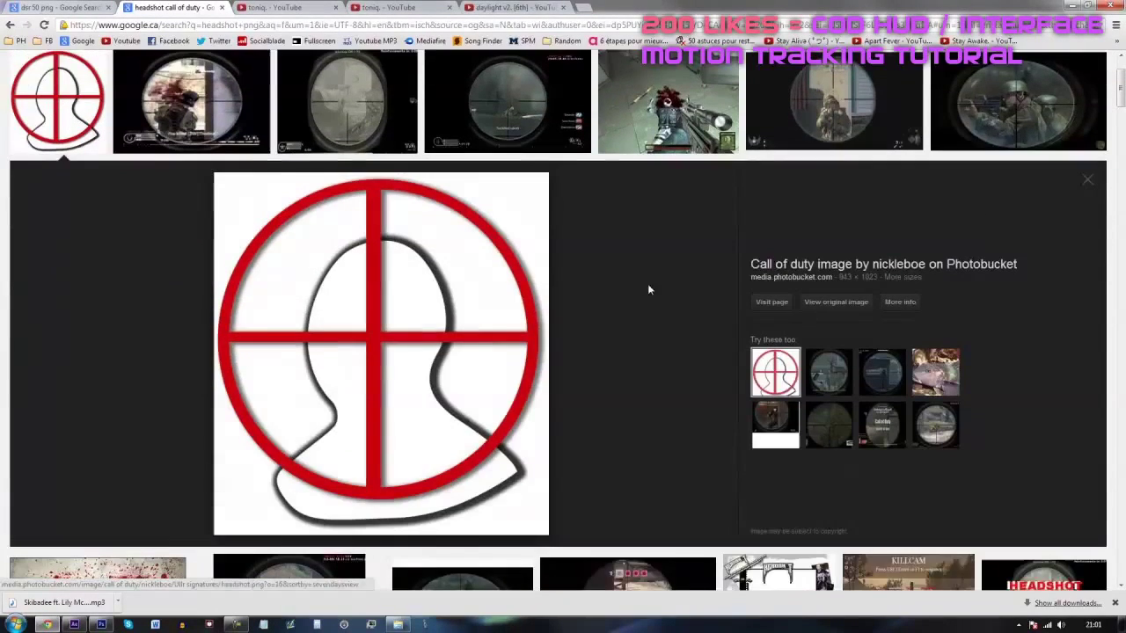
{"action": "left_click", "coordinate": [74, 624]}
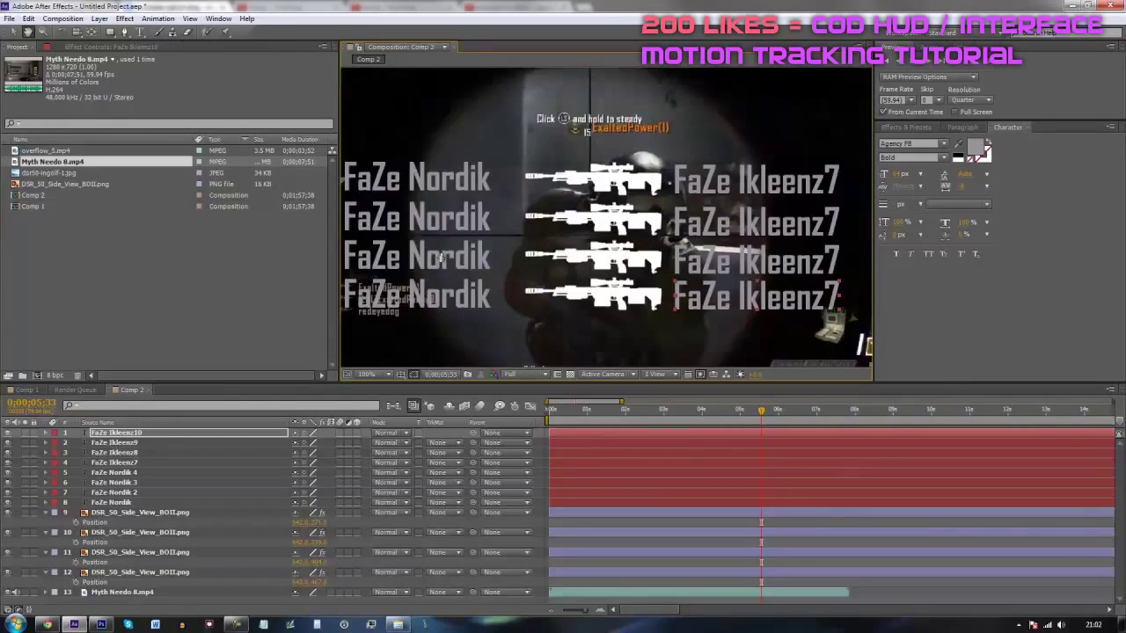
- Inspect the player-name colours in the footage's original kill feed beside the new rows
{"action": "left_click_drag", "start_coordinate": [442, 257], "coordinate": [649, 191]}
{"action": "scroll", "coordinate": [648, 194], "scroll_direction": "up", "scroll_amount": 1}
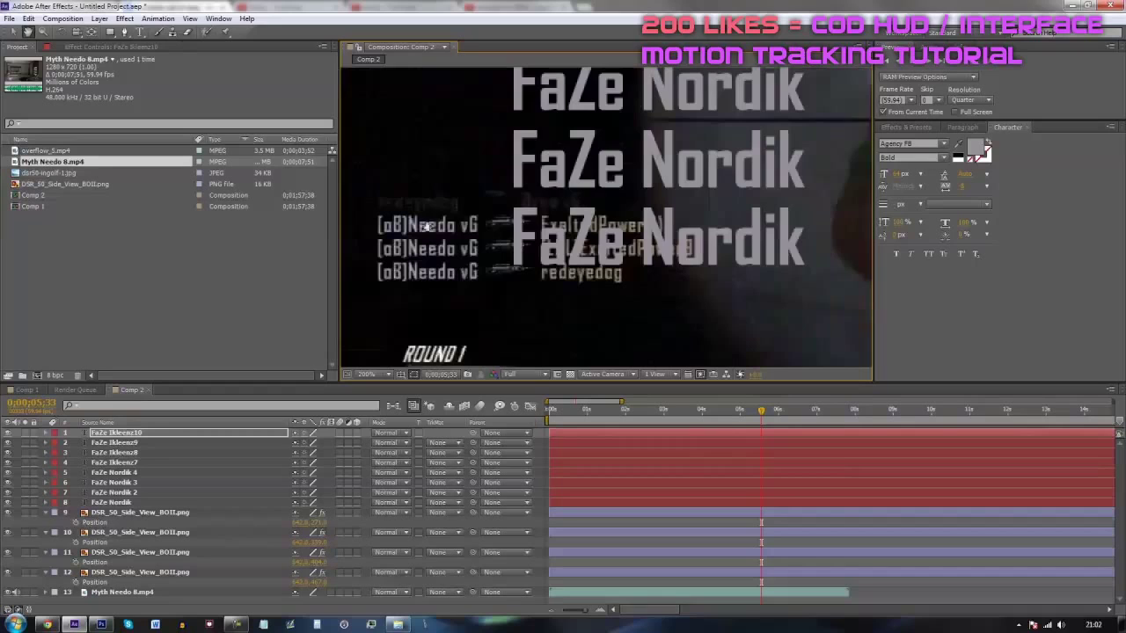
{"action": "scroll", "coordinate": [631, 266], "scroll_direction": "down", "scroll_amount": 1}
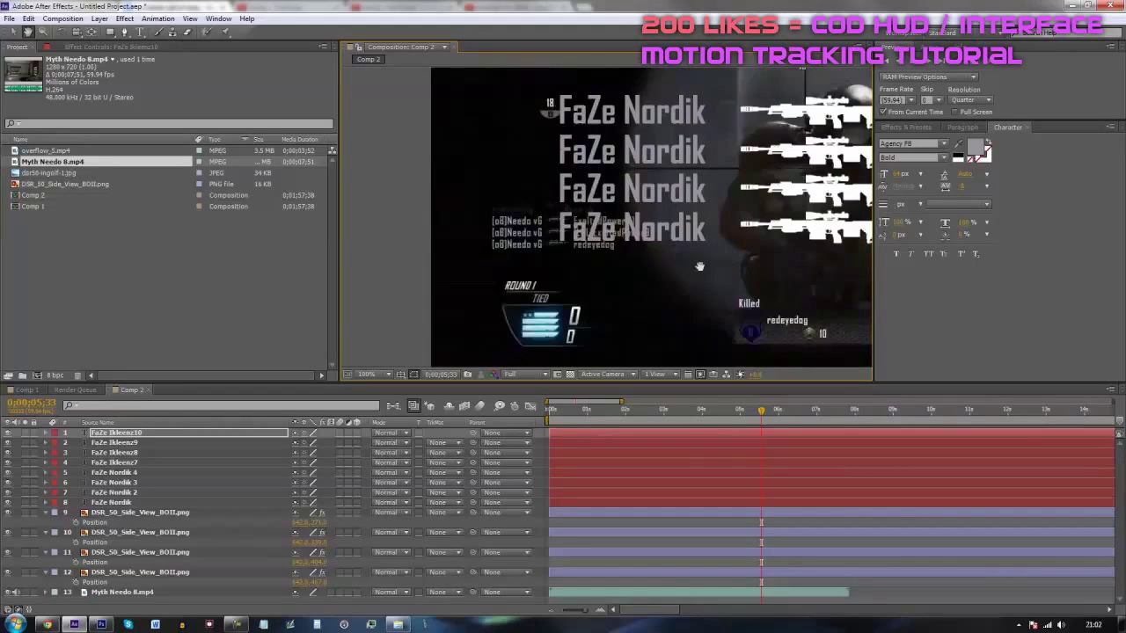
{"action": "scroll", "coordinate": [606, 279], "scroll_direction": "down", "scroll_amount": 1}
{"action": "left_click_drag", "start_coordinate": [703, 241], "coordinate": [649, 279]}
{"action": "scroll", "coordinate": [650, 280], "scroll_direction": "up", "scroll_amount": 1}
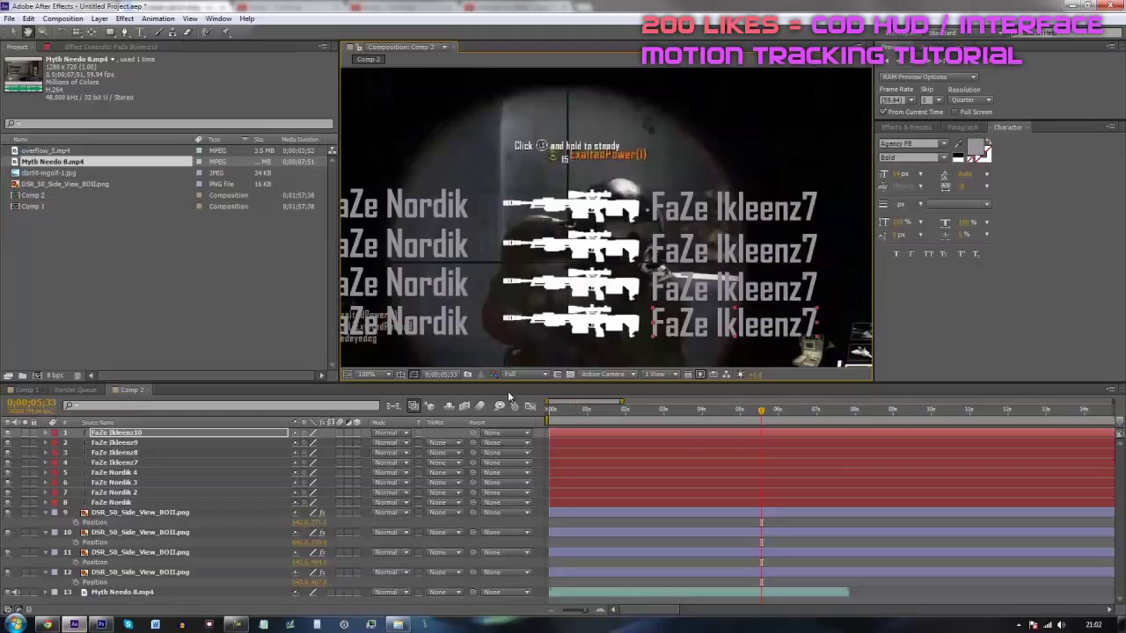
{"action": "key", "text": "t"}
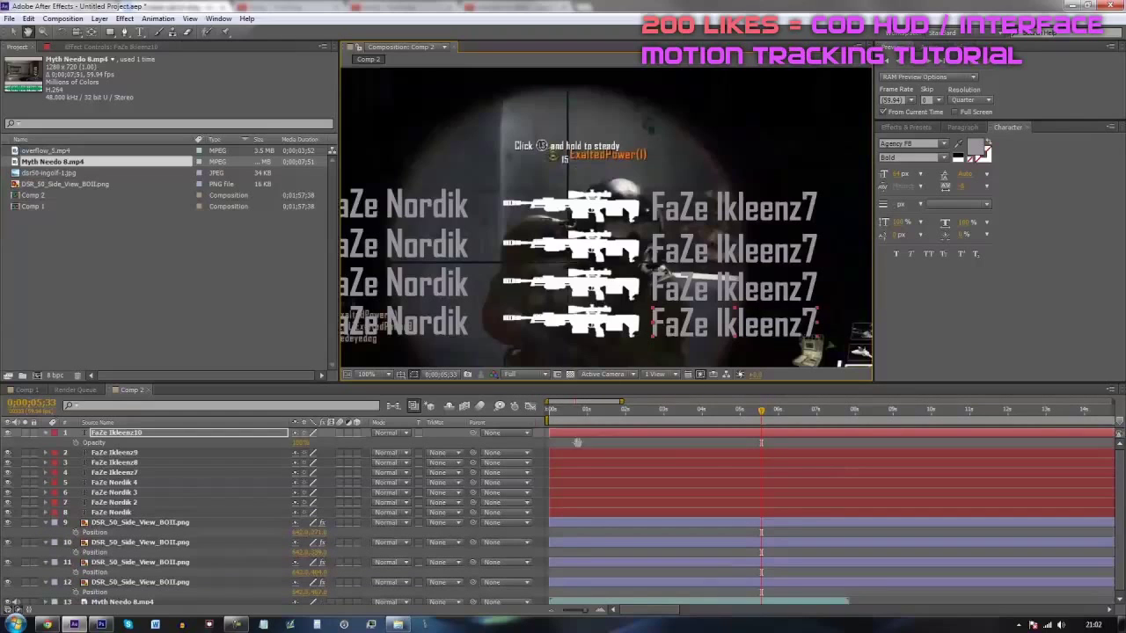
{"action": "key", "text": "t"}
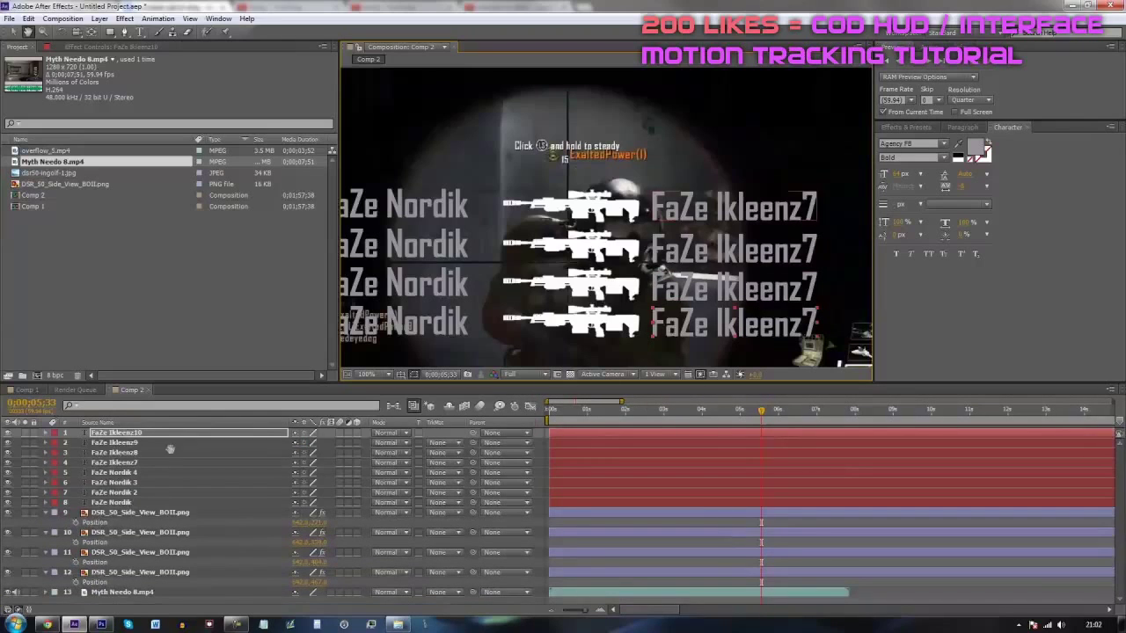
{"action": "key", "text": "v"}
{"action": "left_click", "coordinate": [127, 433]}
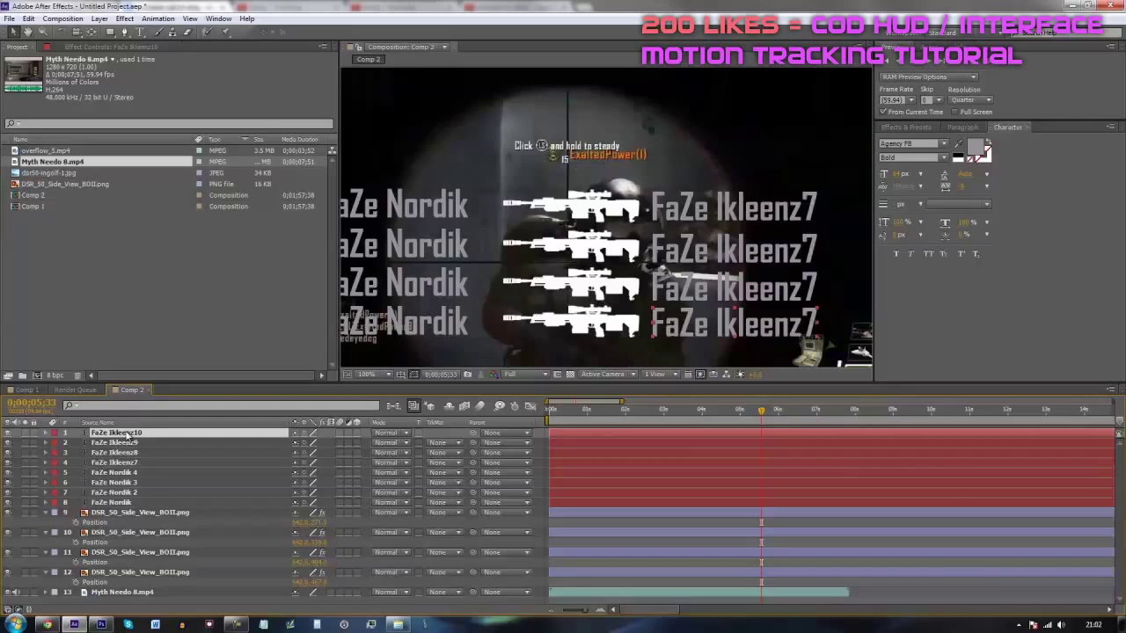
{"action": "left_click", "coordinate": [114, 463], "text": "shift"}
{"action": "key", "text": "t"}
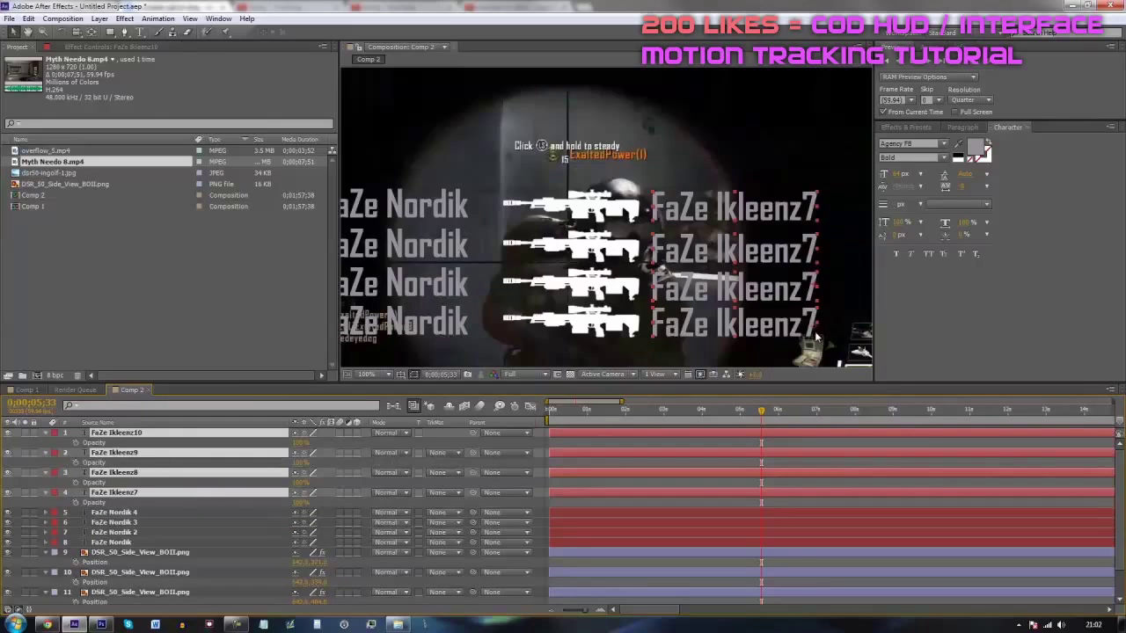
- Try to fill the bottom FaZe Ikleenz7 text with a colour sampled from the footage's original kill feed
{"action": "left_click", "coordinate": [139, 31]}
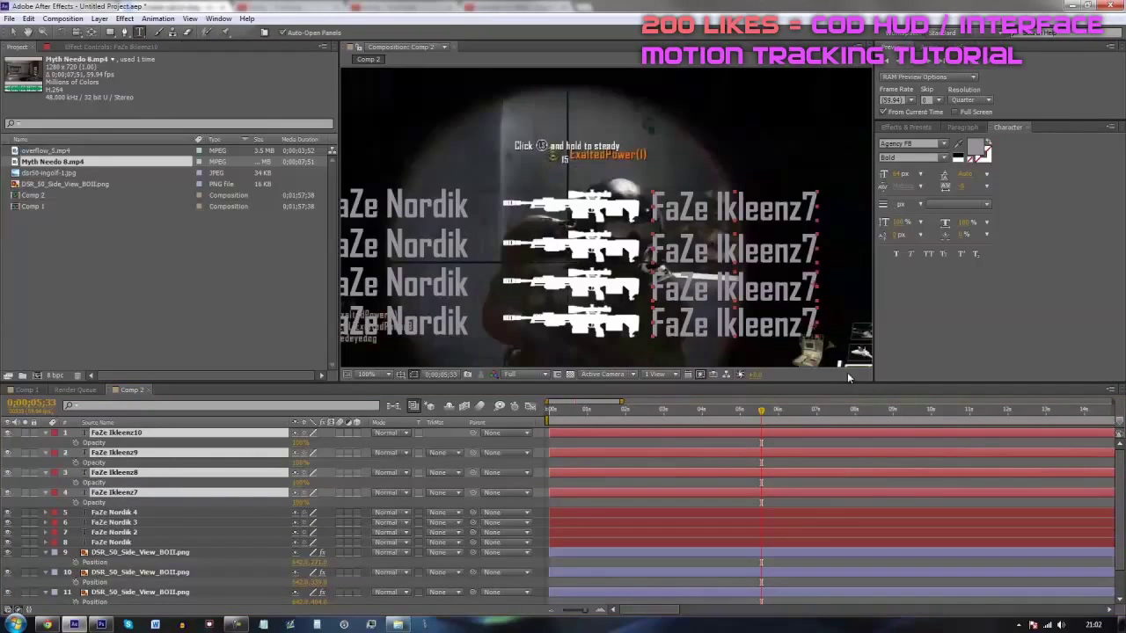
{"action": "left_click_drag", "start_coordinate": [817, 323], "coordinate": [633, 232]}
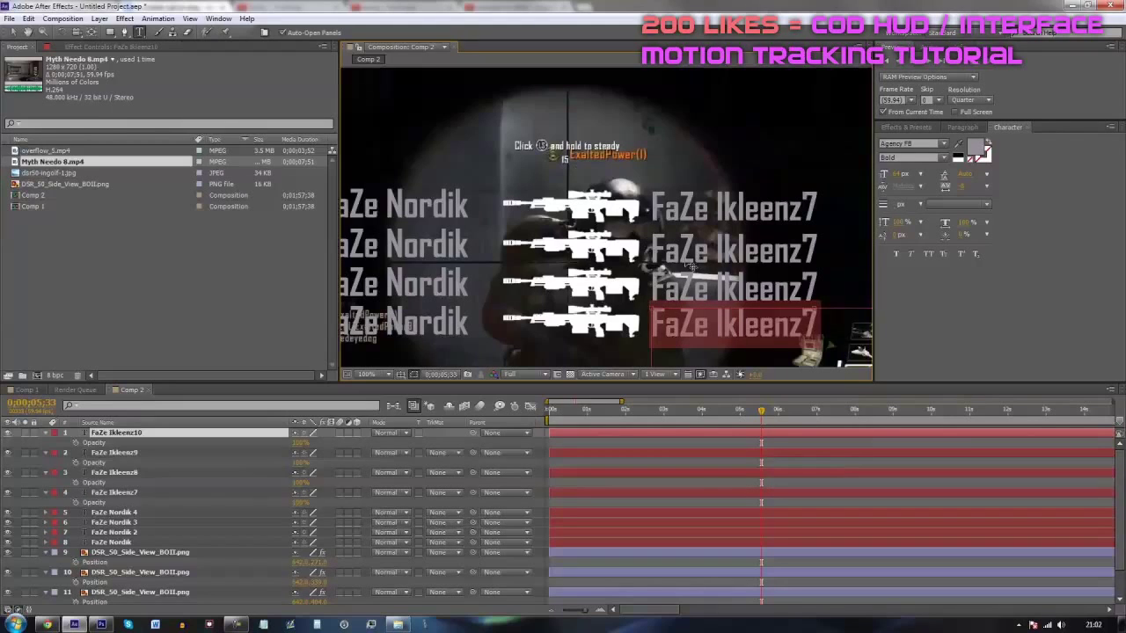
{"action": "left_click", "coordinate": [959, 143]}
{"action": "left_click", "coordinate": [377, 340]}
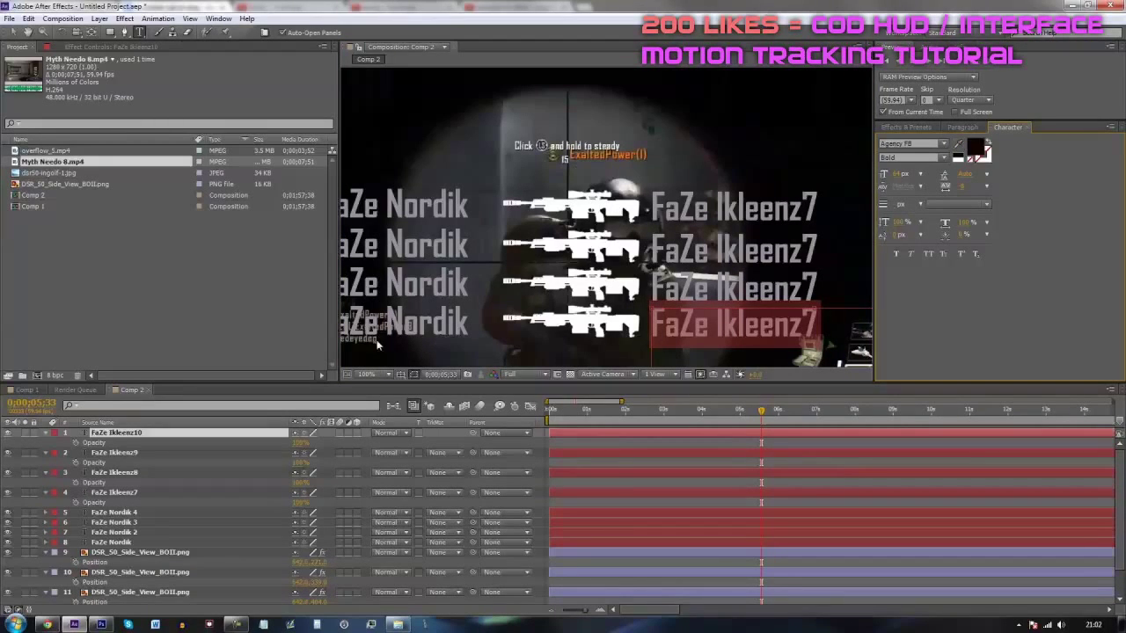
{"action": "scroll", "coordinate": [408, 340], "scroll_direction": "up", "scroll_amount": 1}
{"action": "left_click", "coordinate": [432, 317]}
{"action": "key", "text": "Return"}
{"action": "type", "text": "hh"}
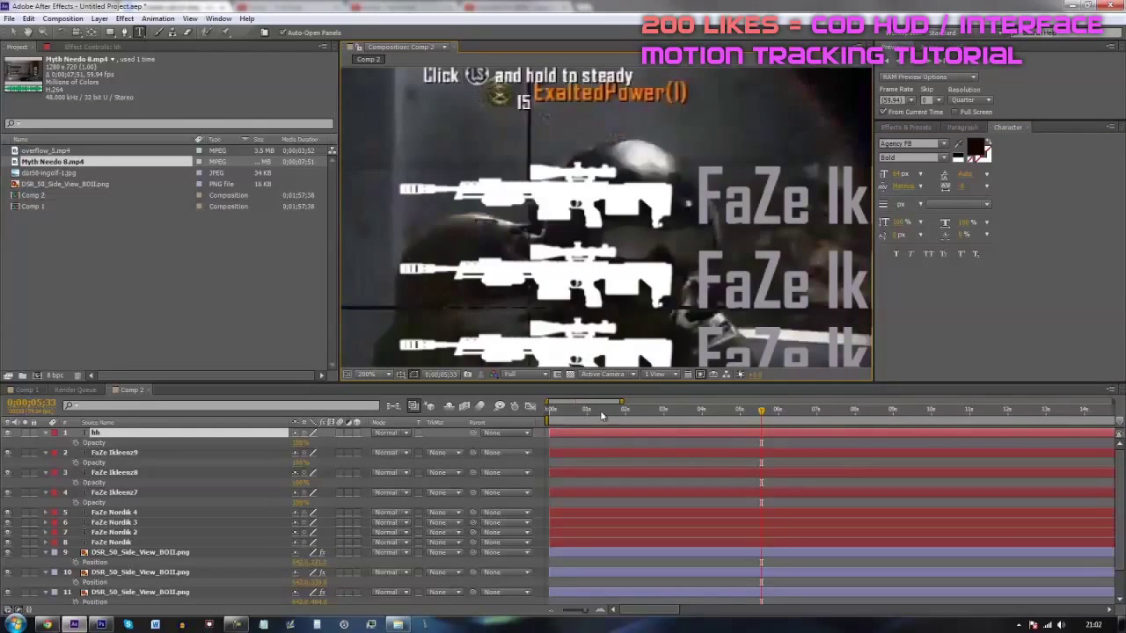
{"action": "scroll", "coordinate": [686, 355], "scroll_direction": "down", "scroll_amount": 2}
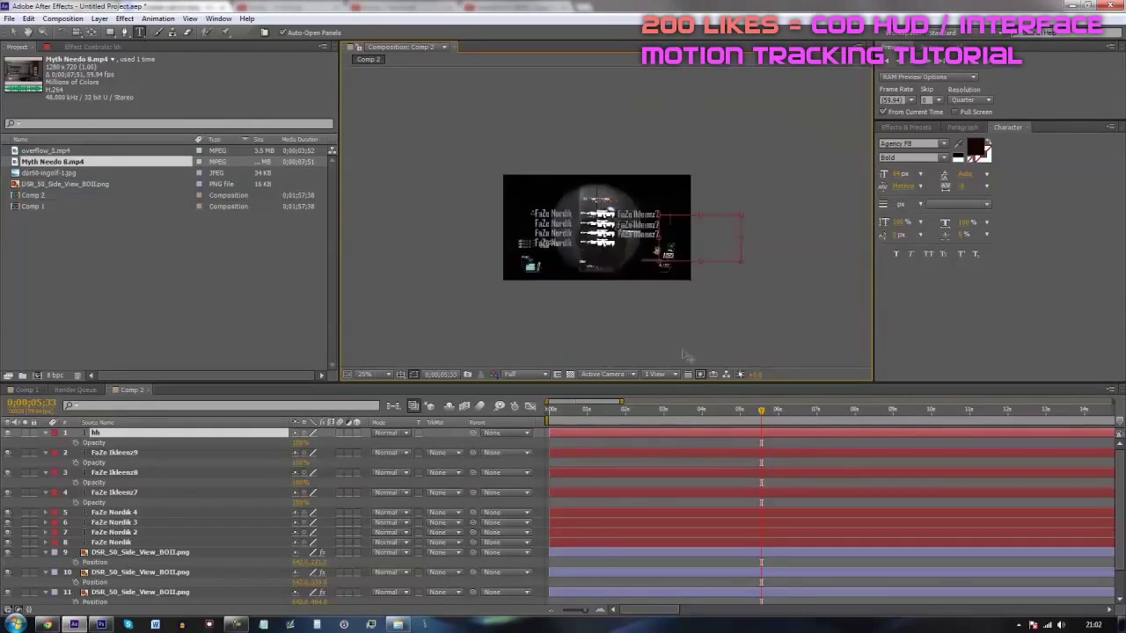
{"action": "left_click", "coordinate": [721, 291]}
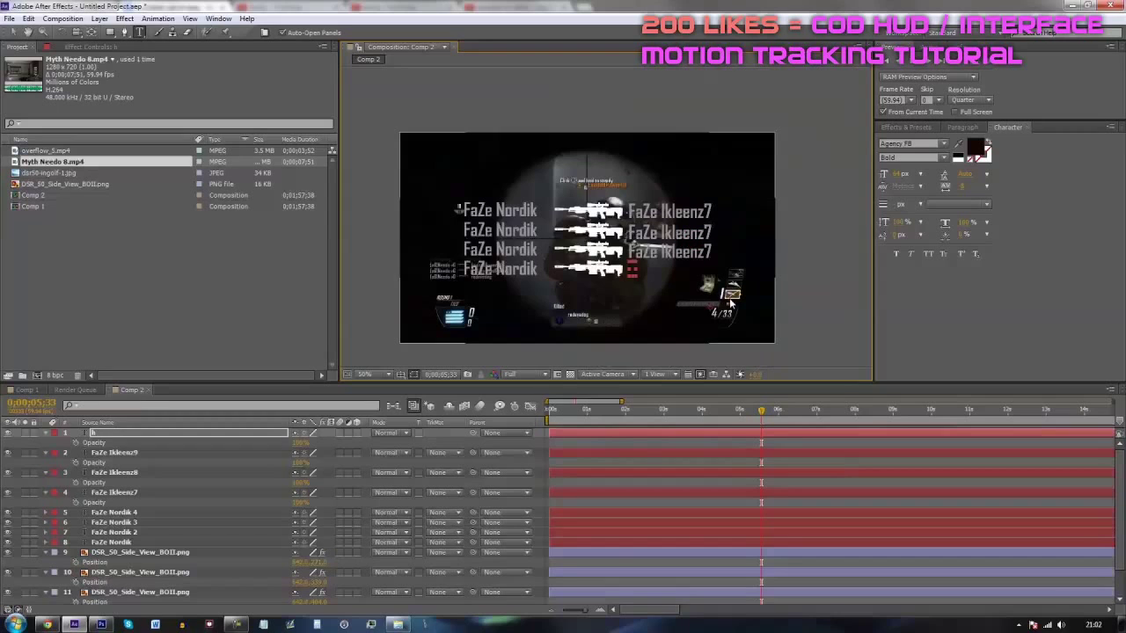
{"action": "key", "text": "ctrl+z"}
{"action": "left_click", "coordinate": [556, 282]}
{"action": "scroll", "coordinate": [556, 282], "scroll_direction": "up", "scroll_amount": 2}
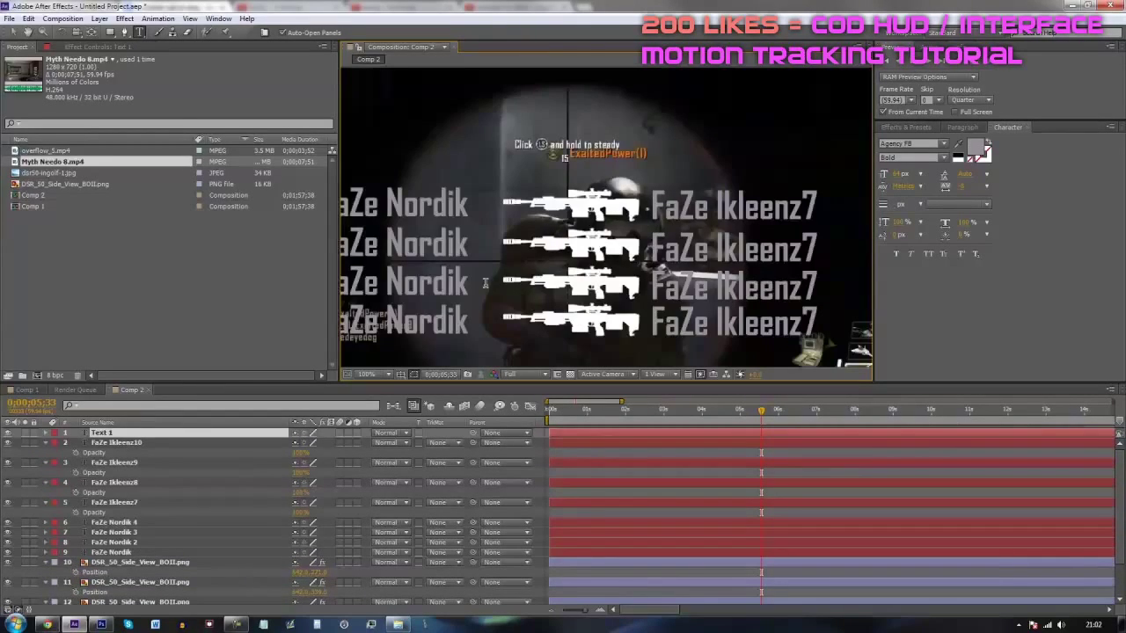
{"action": "type", "text": "h"}
{"action": "left_click", "coordinate": [749, 582]}
{"action": "left_click", "coordinate": [749, 582]}
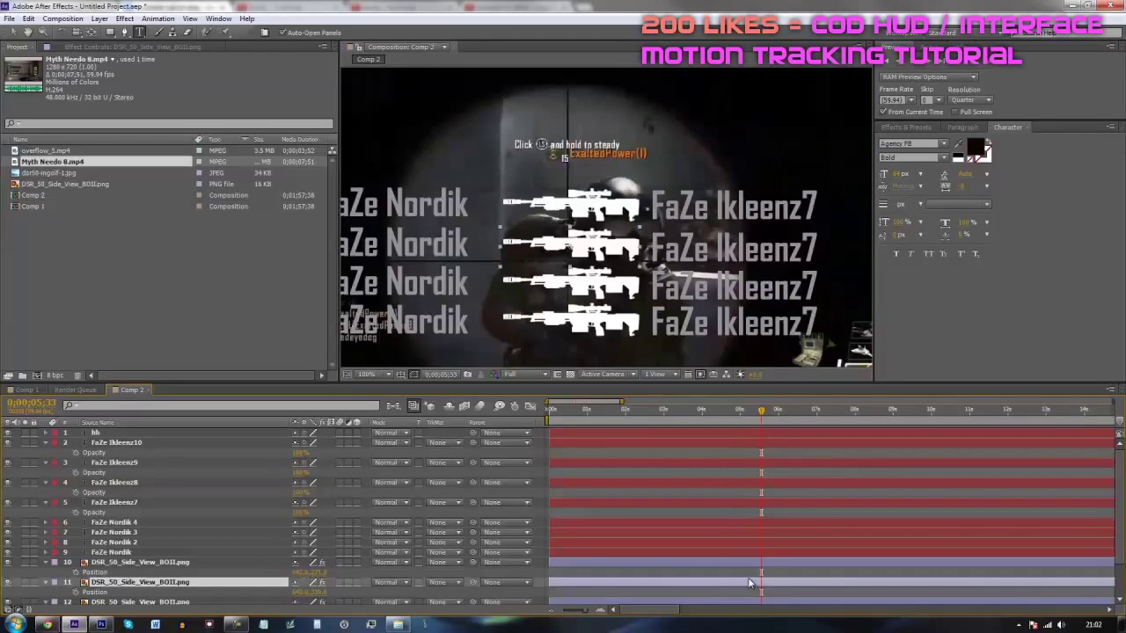
{"action": "key", "text": "h"}
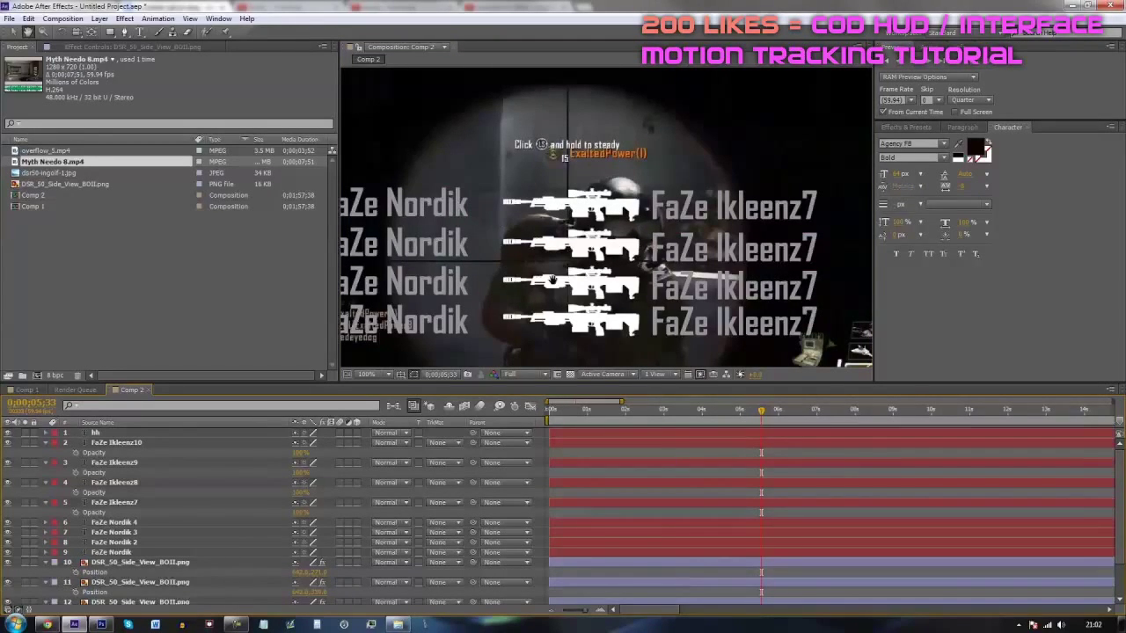
{"action": "left_click_drag", "start_coordinate": [563, 279], "coordinate": [758, 187]}
{"action": "scroll", "coordinate": [663, 266], "scroll_direction": "up", "scroll_amount": 1}
{"action": "left_click_drag", "start_coordinate": [660, 267], "coordinate": [430, 290]}
{"action": "scroll", "coordinate": [598, 269], "scroll_direction": "down", "scroll_amount": 1}
{"action": "key", "text": "ctrl+t"}
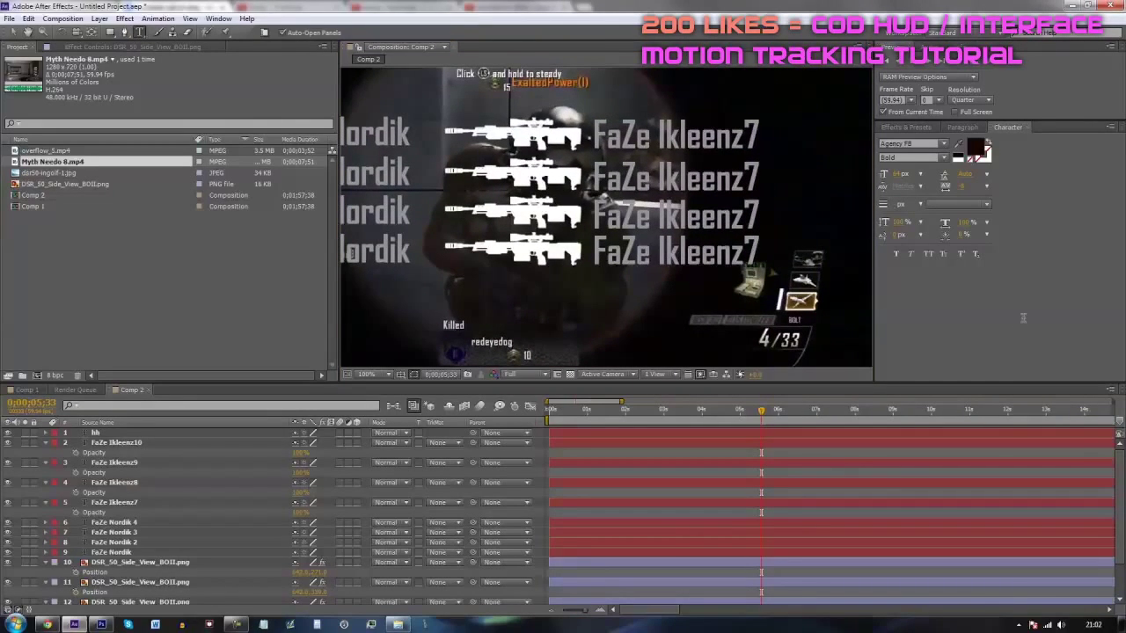
{"action": "left_click_drag", "start_coordinate": [759, 252], "coordinate": [401, 248]}
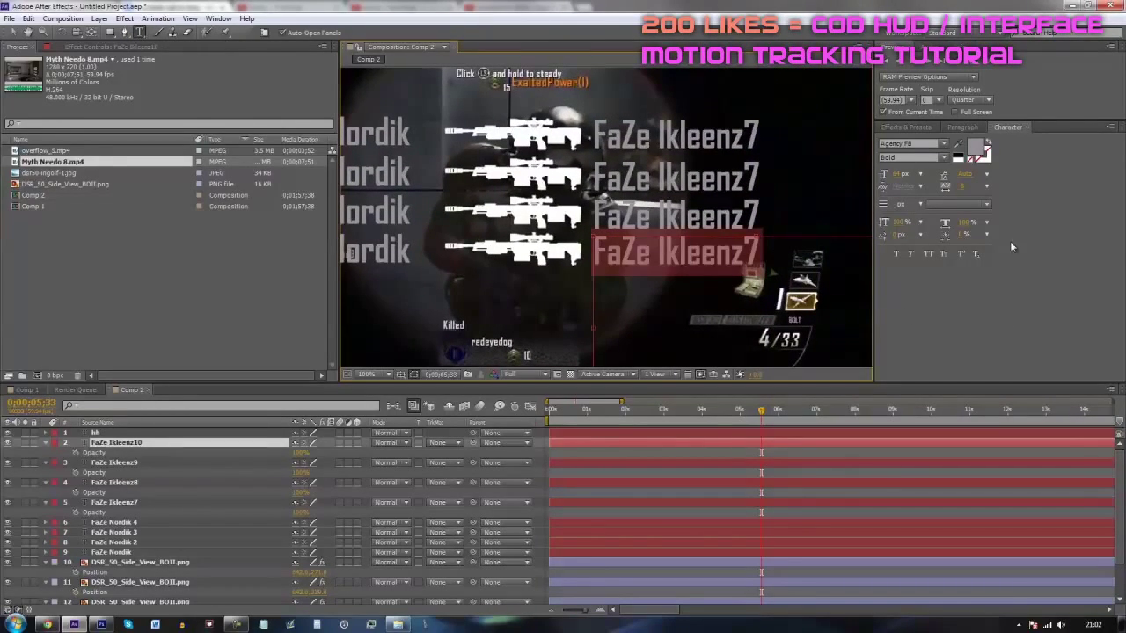
{"action": "left_click", "coordinate": [958, 143]}
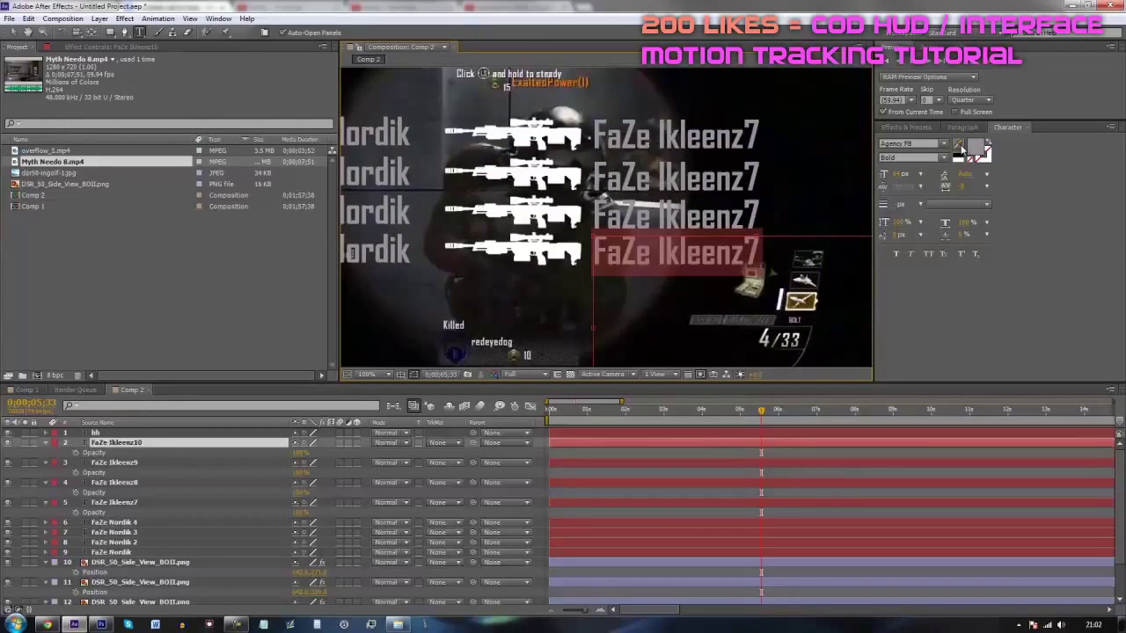
{"action": "left_click", "coordinate": [408, 241]}
{"action": "left_click", "coordinate": [712, 503]}
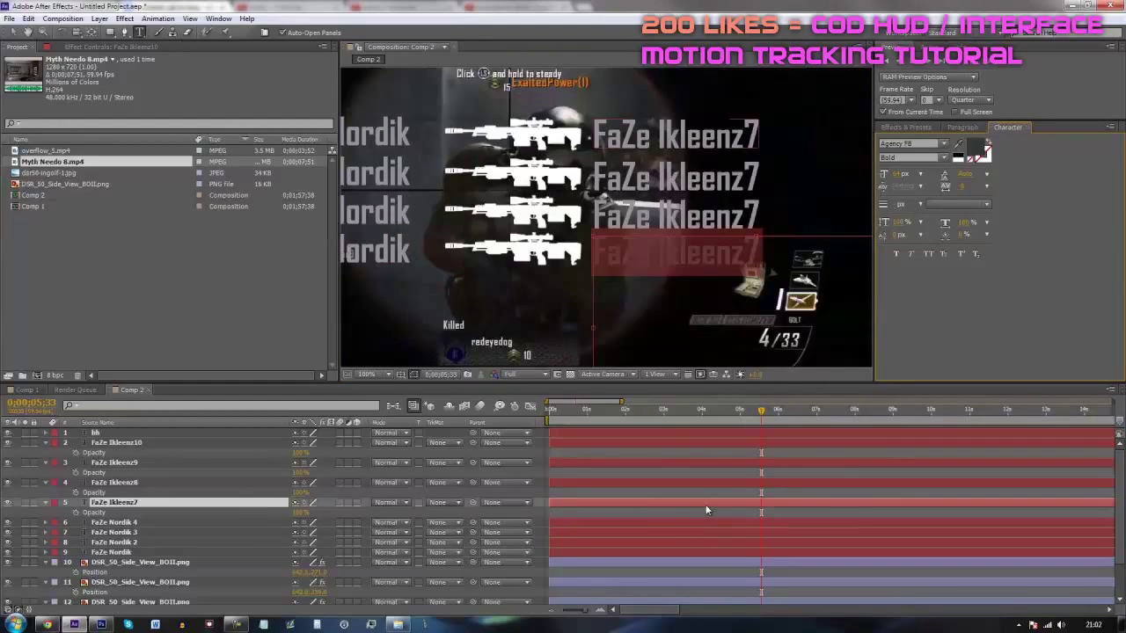
{"action": "left_click", "coordinate": [743, 176]}
{"action": "key", "text": "h"}
{"action": "left_click_drag", "start_coordinate": [437, 161], "coordinate": [462, 208]}
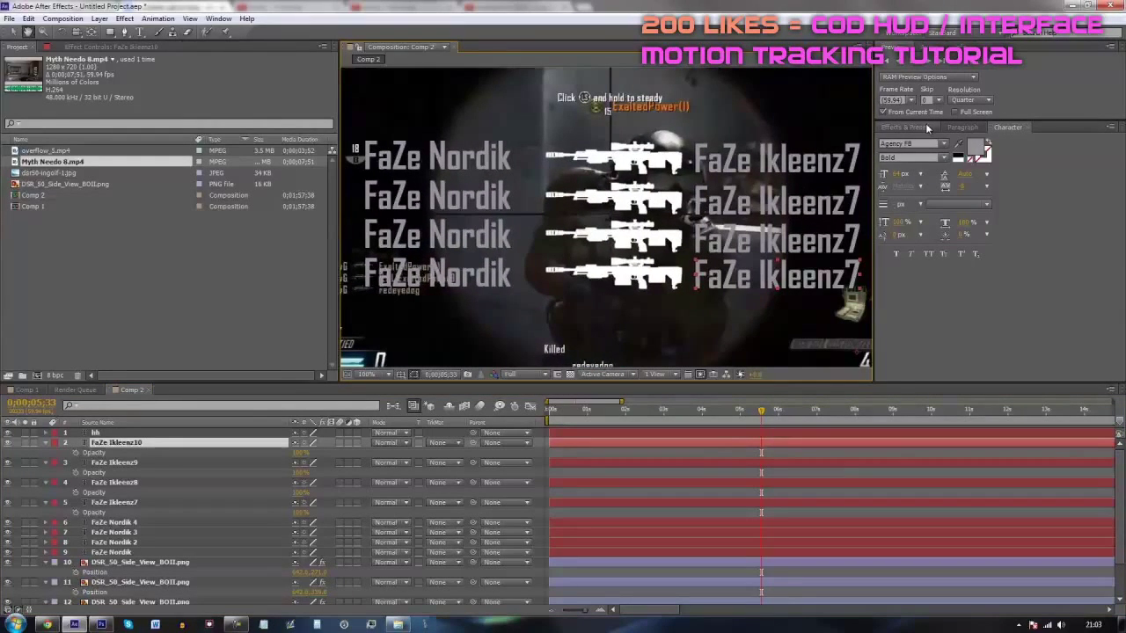
- Fill the bottom FaZe Ikleenz7 text with a brown sampled from the original kill feed, brightened to a light tan
{"action": "left_click", "coordinate": [149, 32]}
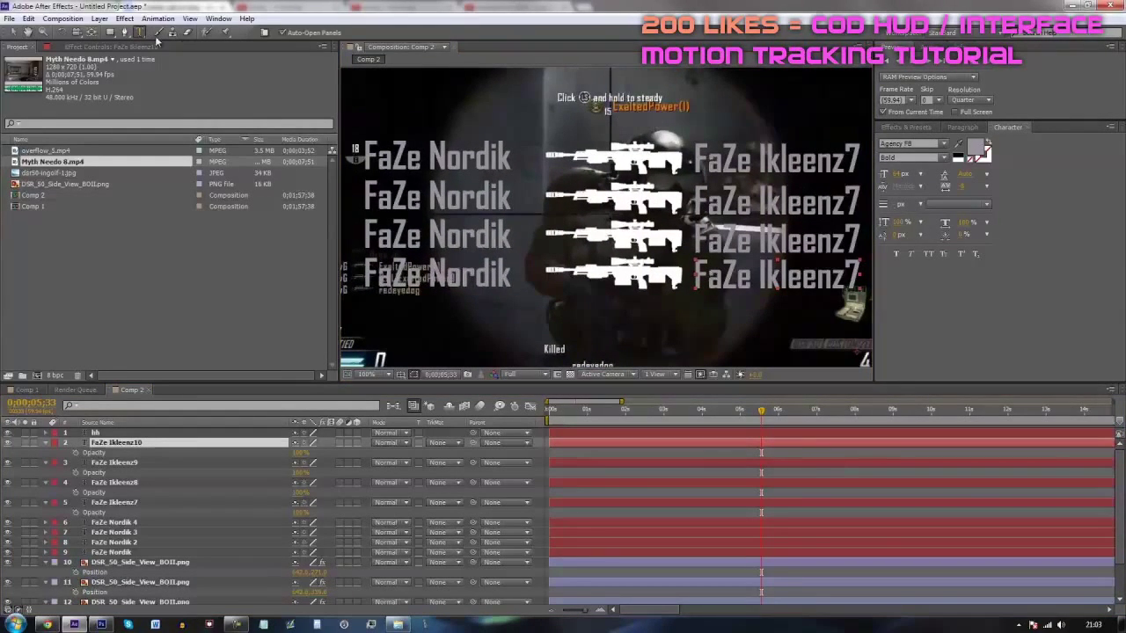
{"action": "left_click_drag", "start_coordinate": [855, 283], "coordinate": [620, 274]}
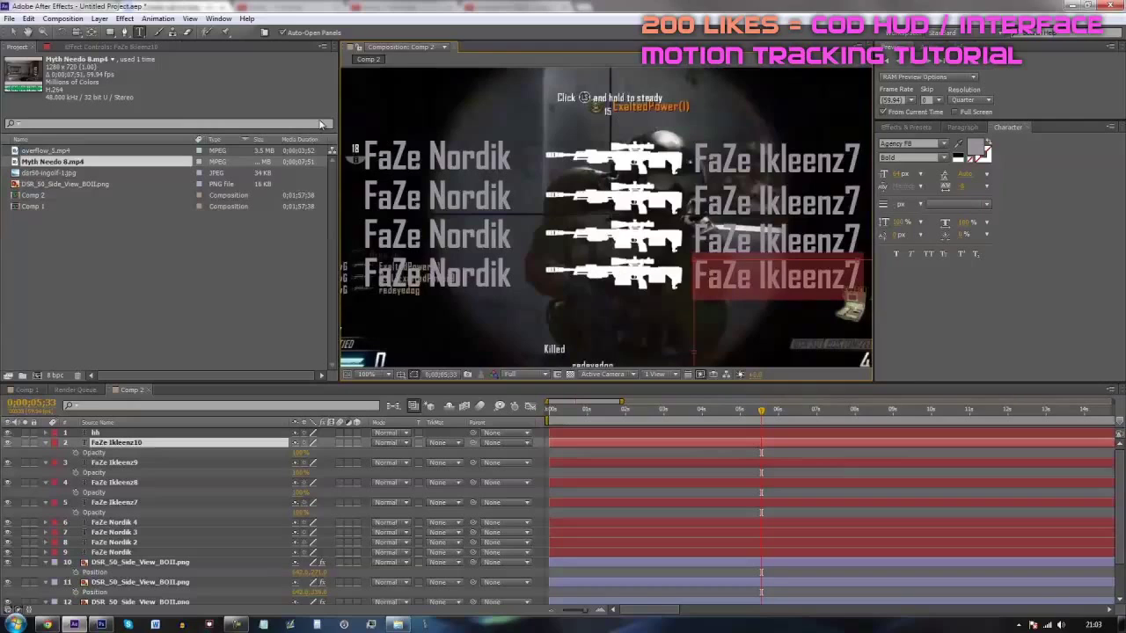
{"action": "left_click", "coordinate": [986, 155]}
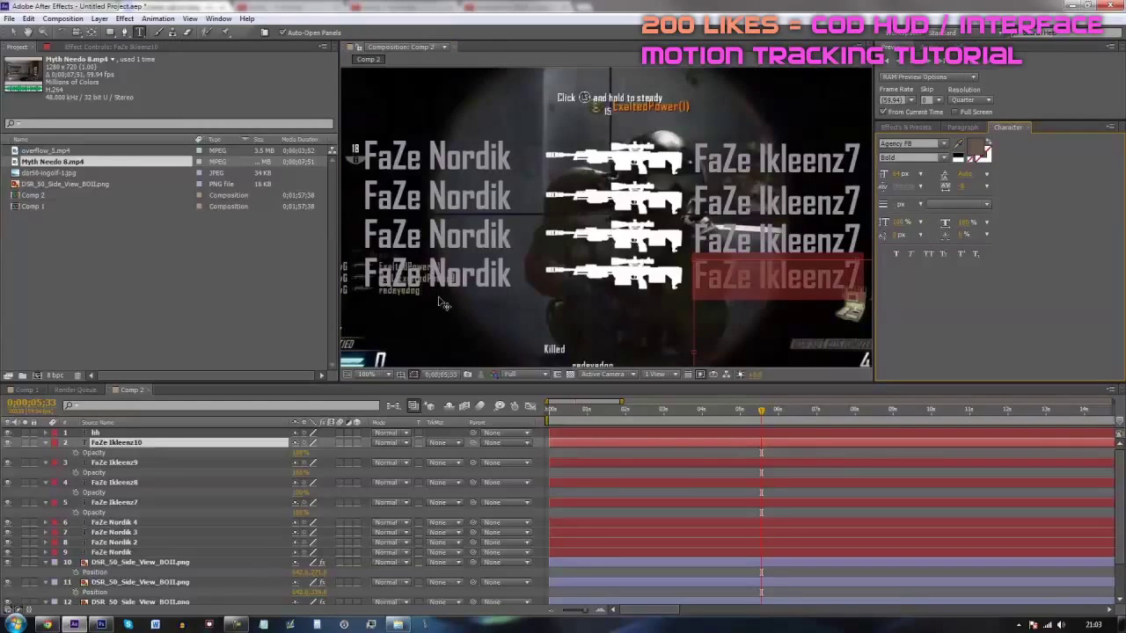
{"action": "left_click", "coordinate": [14, 33]}
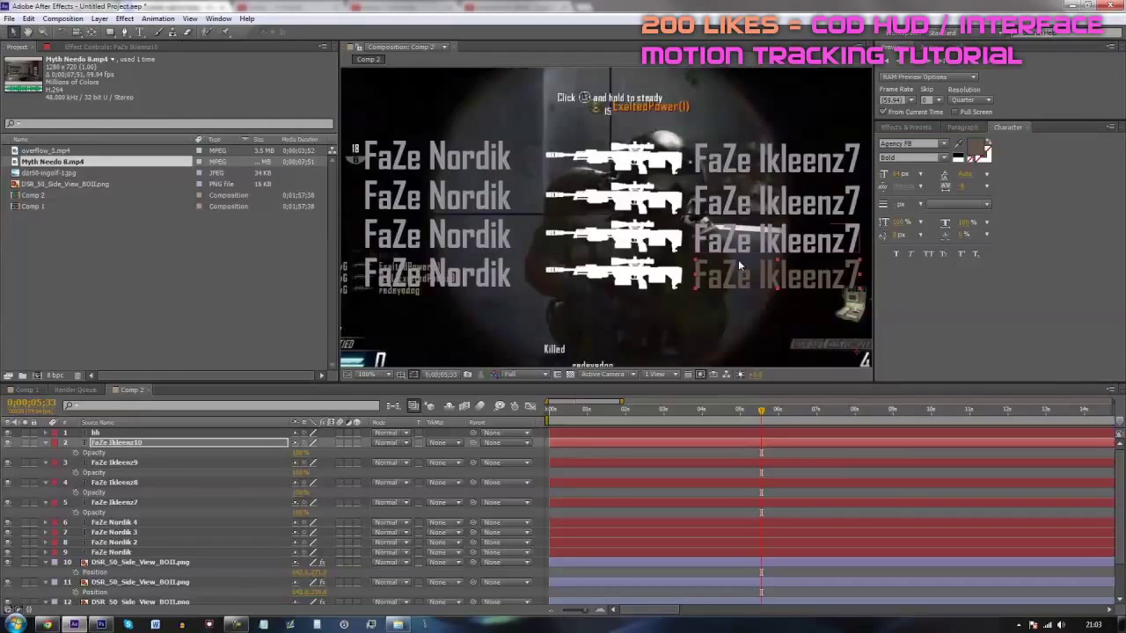
{"action": "left_click", "coordinate": [976, 157]}
{"action": "mouse_move", "coordinate": [667, 516]}
{"action": "left_mouse_down"}
{"action": "mouse_move", "coordinate": [679, 498]}
{"action": "mouse_move", "coordinate": [667, 484]}
{"action": "mouse_move", "coordinate": [648, 497]}
{"action": "left_mouse_up"}
{"action": "left_click", "coordinate": [872, 435]}
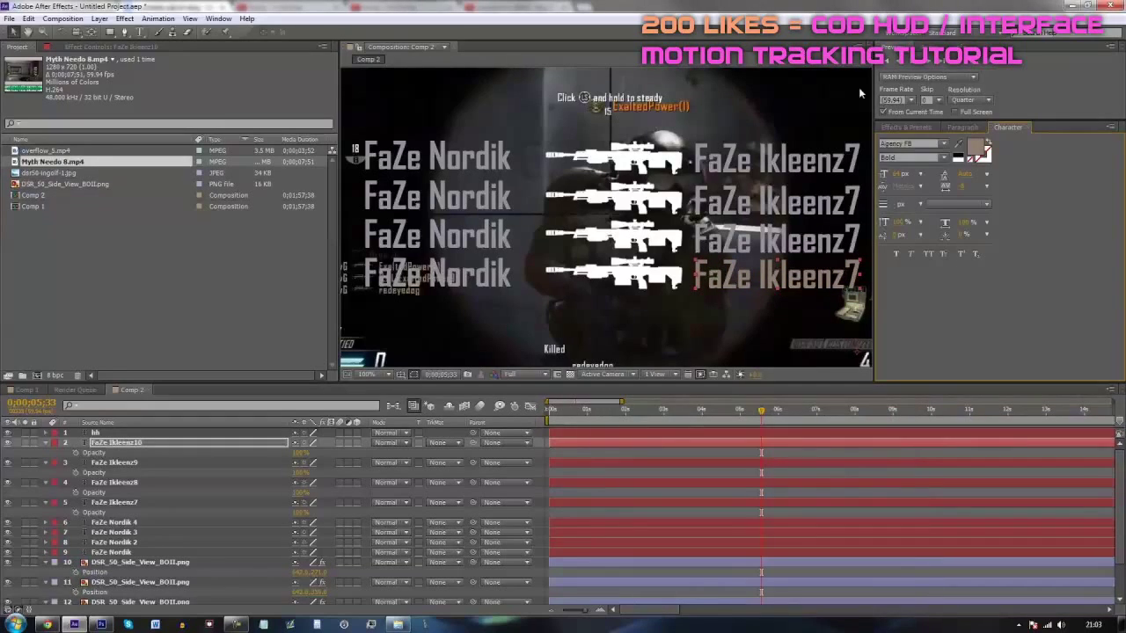
- Fill the third-row FaZe Ikleenz7 text with the tan sampled from the bottom FaZe Ikleenz7 text
{"action": "key", "text": "ctrl+t"}
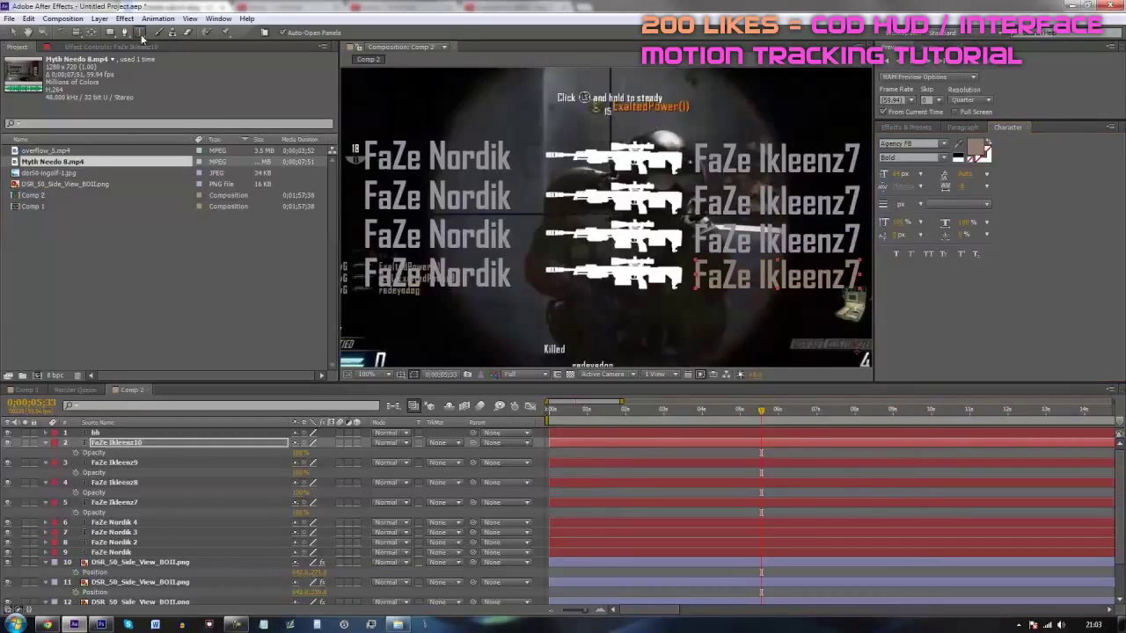
{"action": "left_click_drag", "start_coordinate": [852, 235], "coordinate": [598, 255]}
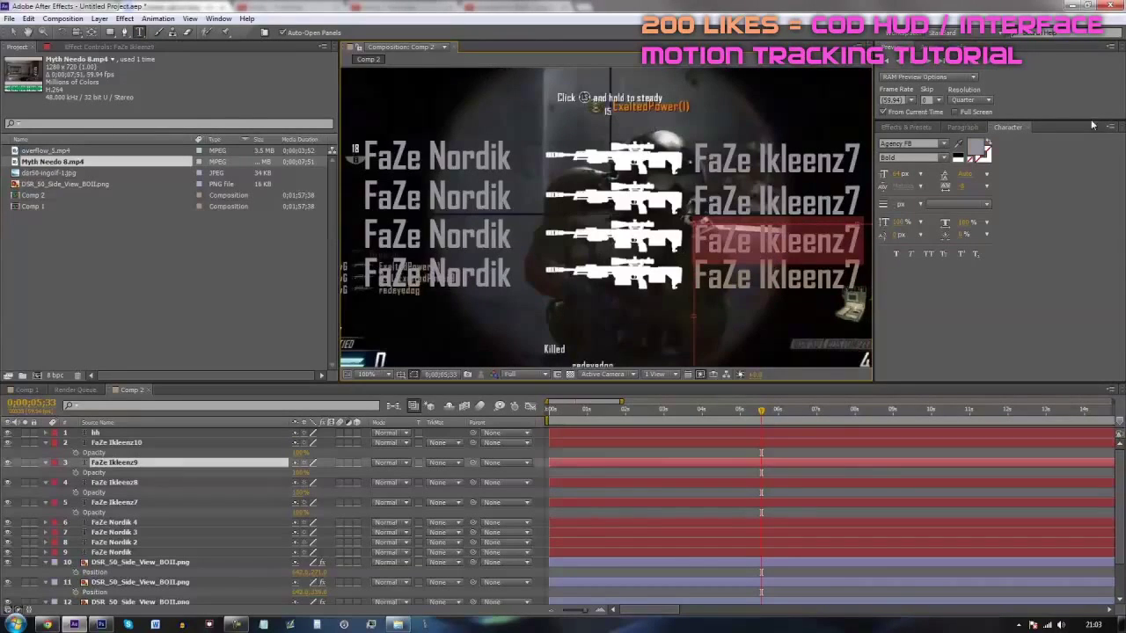
{"action": "left_click", "coordinate": [958, 145]}
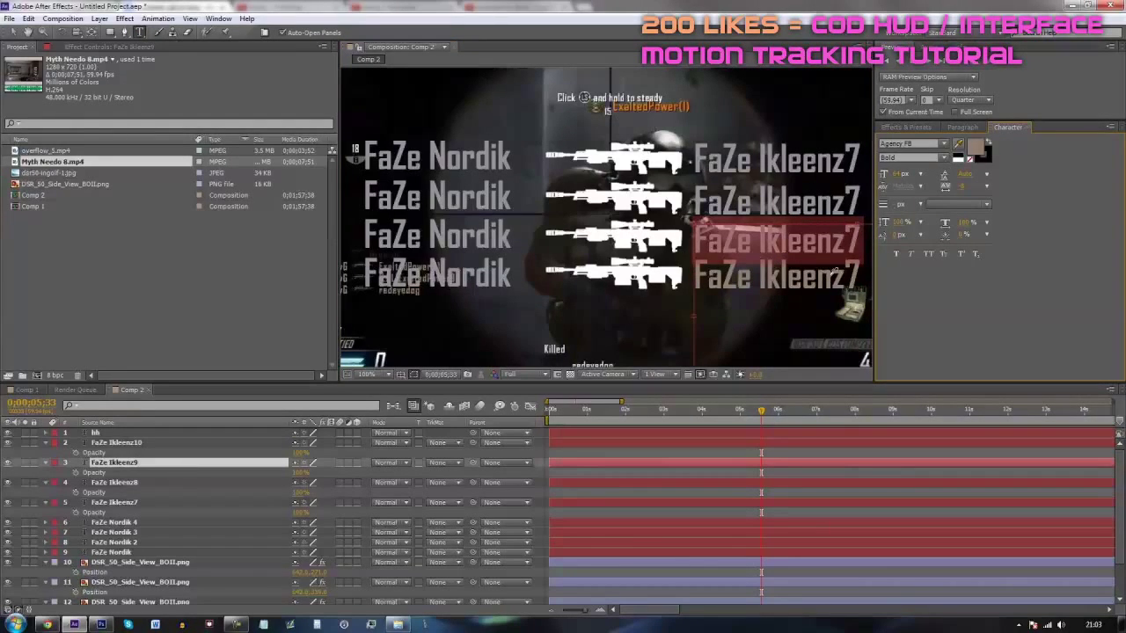
{"action": "left_click", "coordinate": [853, 205]}
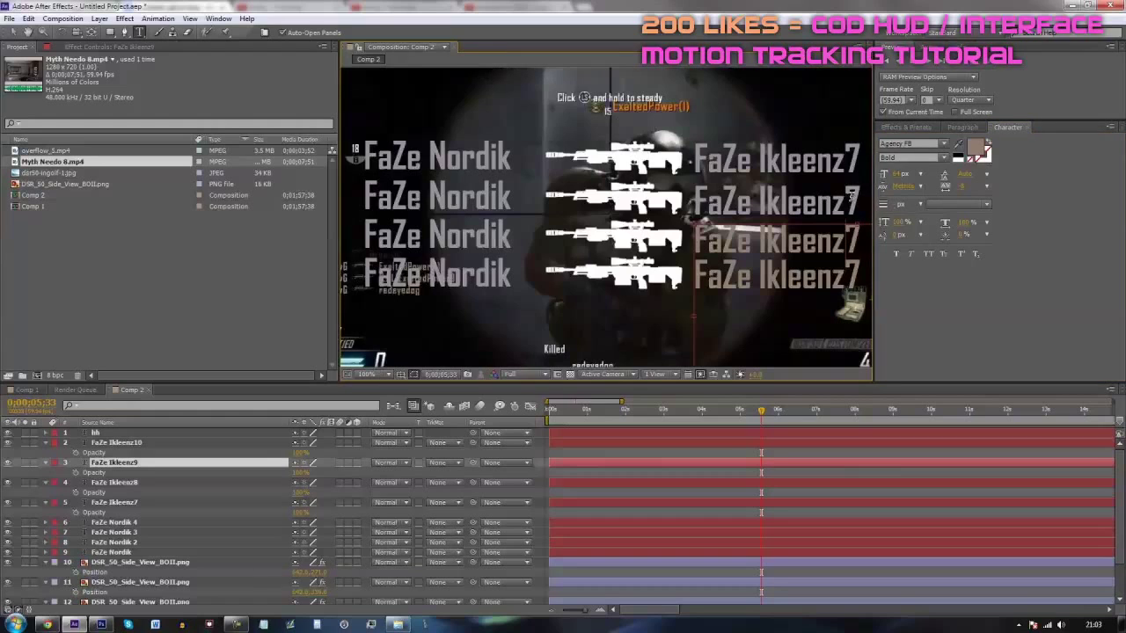
{"action": "left_click", "coordinate": [681, 444]}
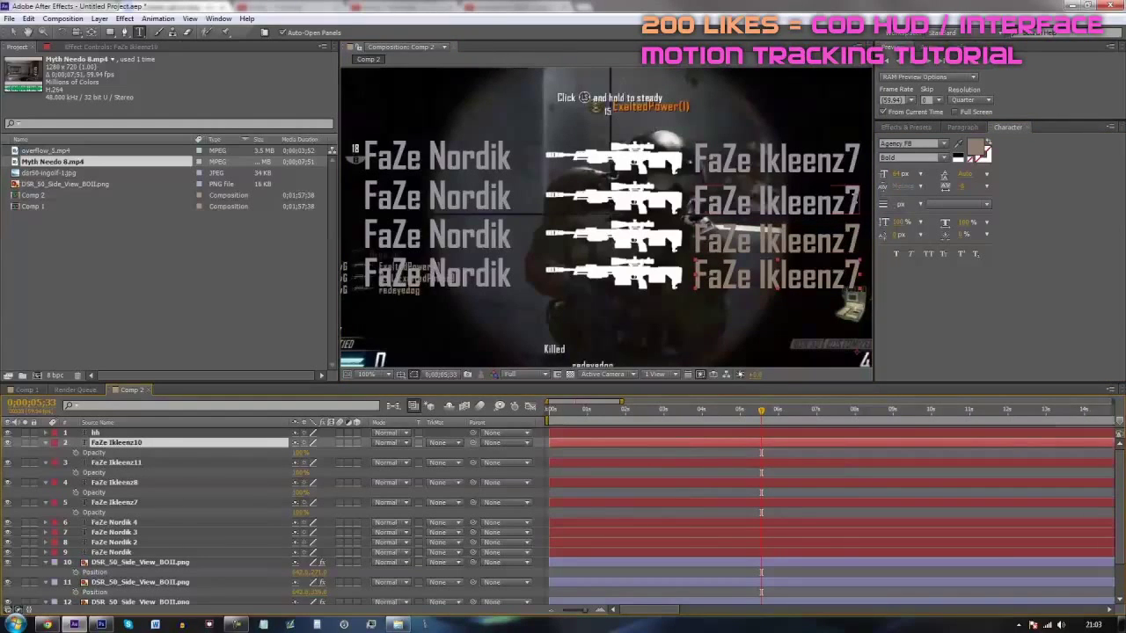
- Recolour the second-row FaZe Ikleenz7 text with the tan sampled from the name below it
{"action": "left_click_drag", "start_coordinate": [859, 203], "coordinate": [695, 203]}
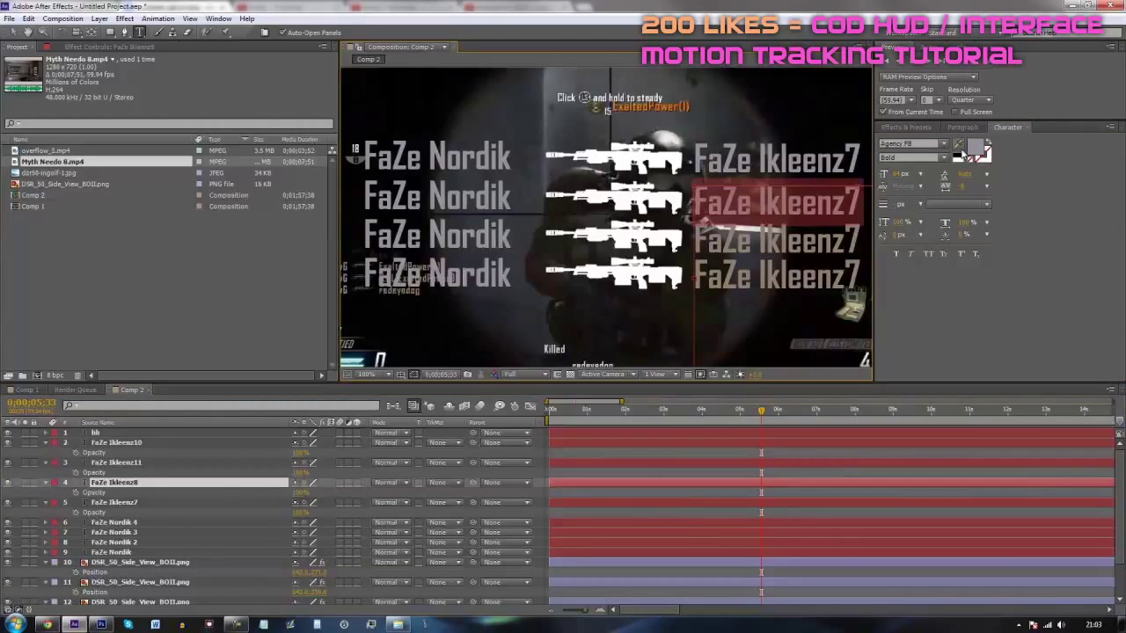
{"action": "left_click", "coordinate": [834, 241]}
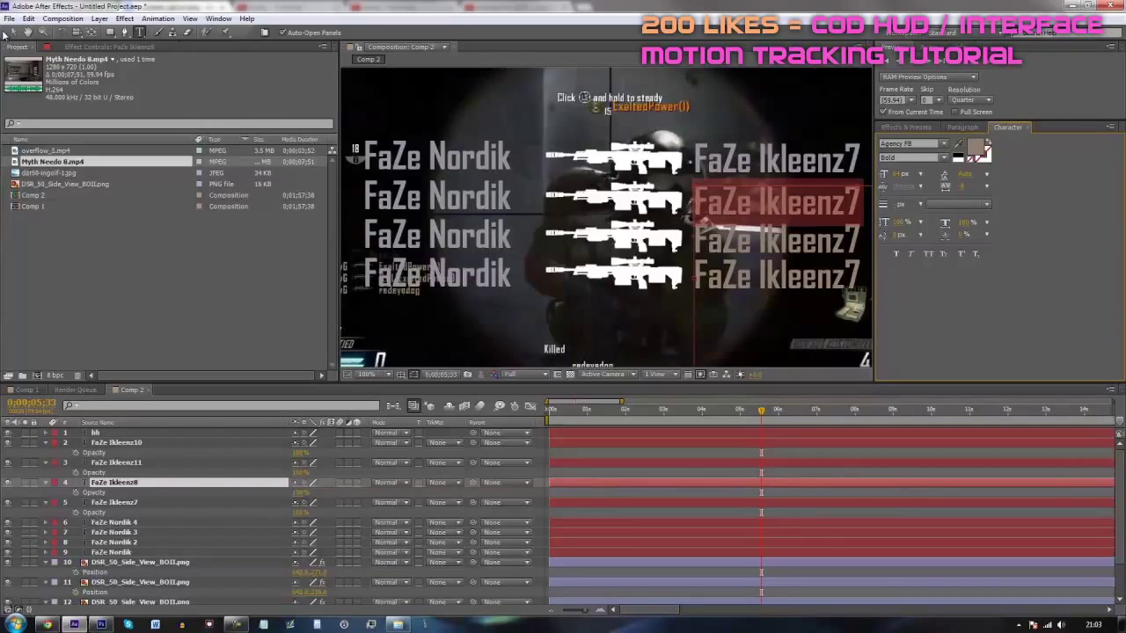
{"action": "left_click", "coordinate": [816, 467]}
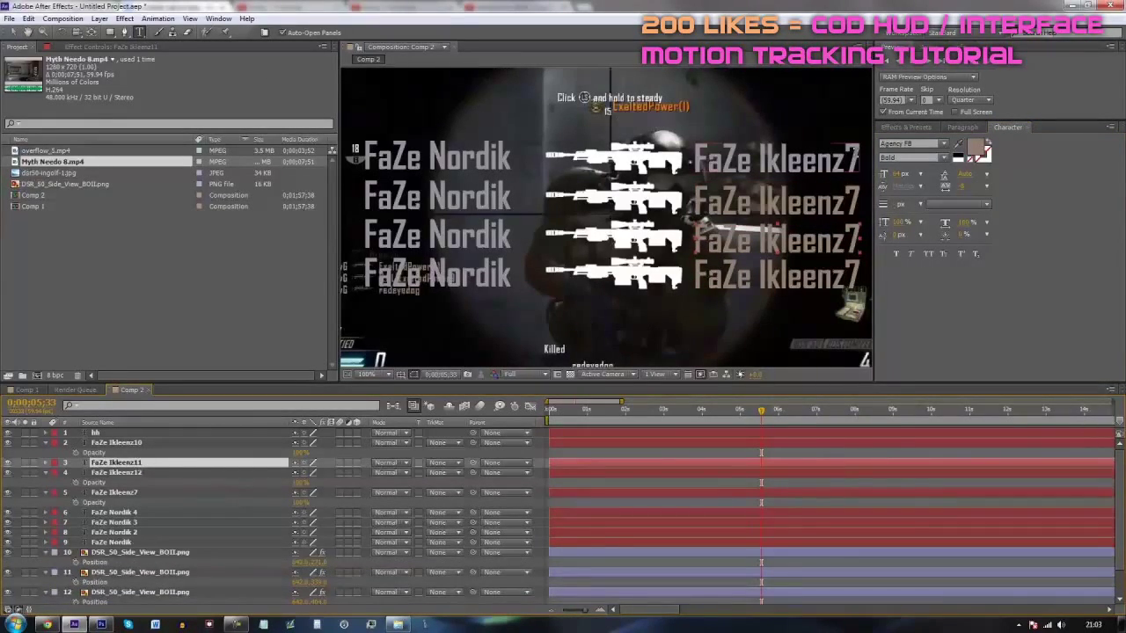
- Fill the top-row FaZe Ikleenz7 text with the same tan sampled from the second-row name and deselect it
{"action": "left_click_drag", "start_coordinate": [859, 157], "coordinate": [584, 153]}
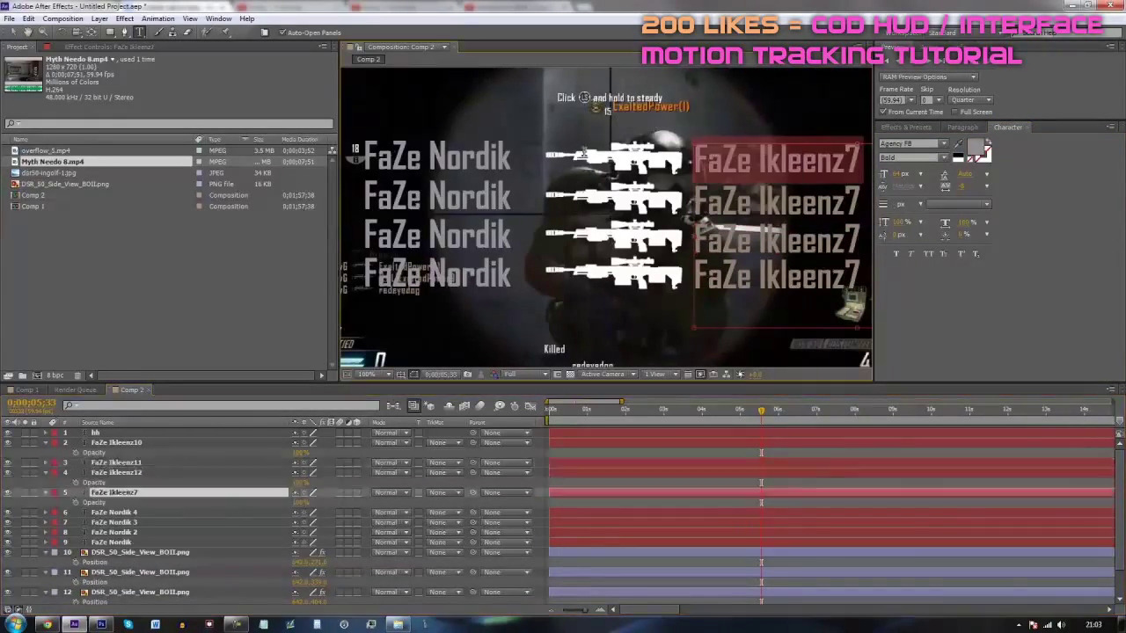
{"action": "left_click", "coordinate": [959, 144]}
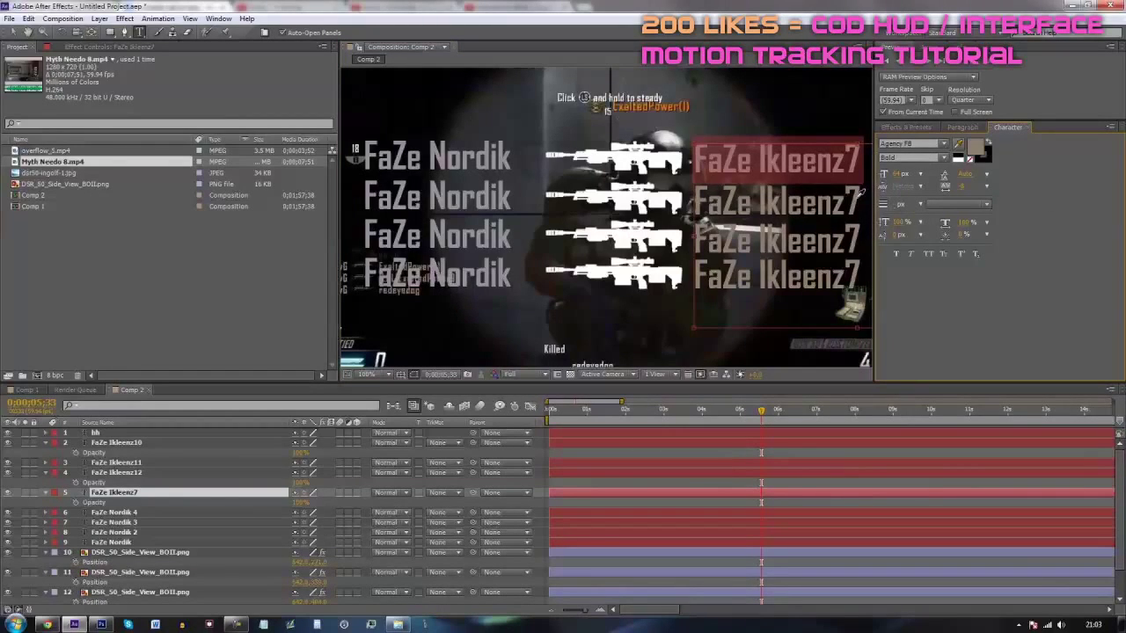
{"action": "key", "text": "comma"}
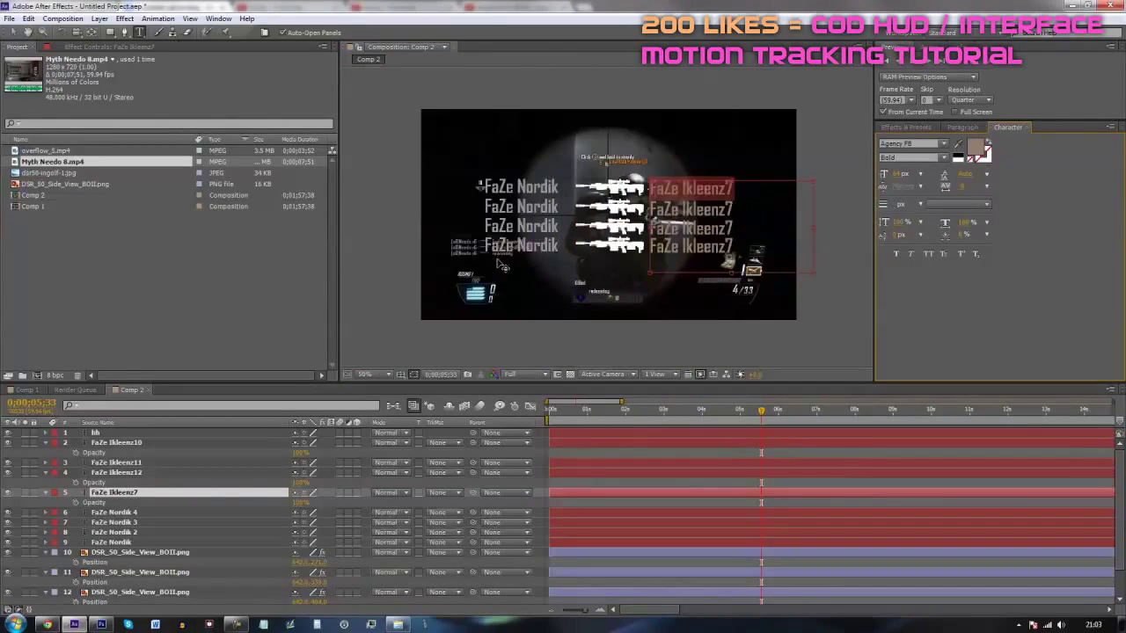
{"action": "left_click", "coordinate": [619, 482]}
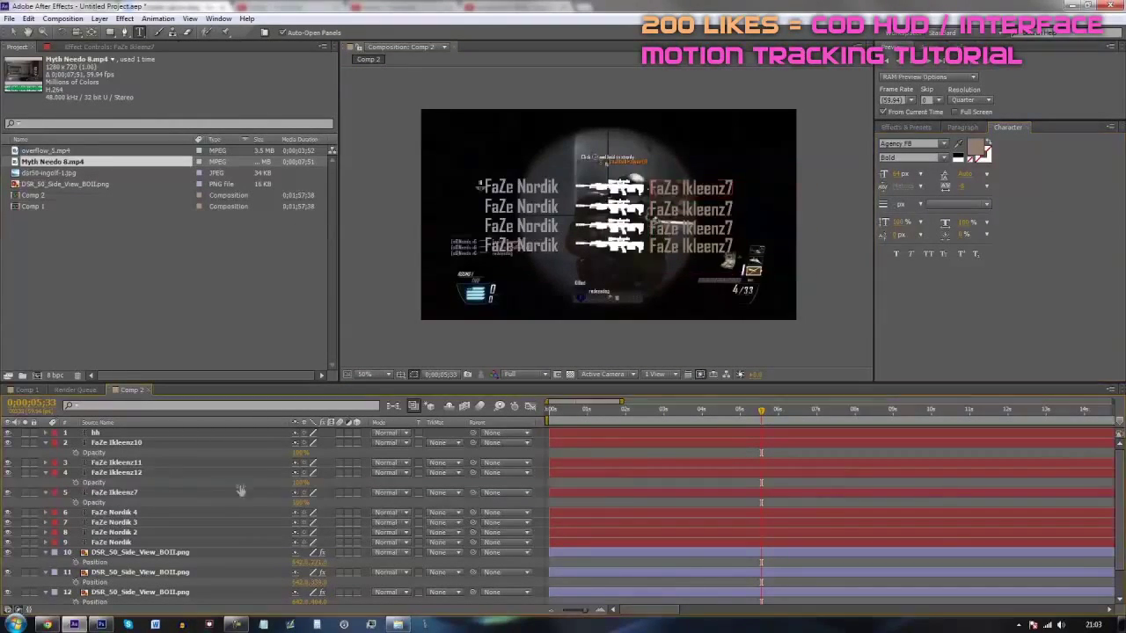
- Collapse the open FaZe Ikleenz7 layers and delete the Myth Needo 8.mp4 footage layer from Comp 2
{"action": "left_click", "coordinate": [46, 474]}
{"action": "left_click", "coordinate": [45, 481]}
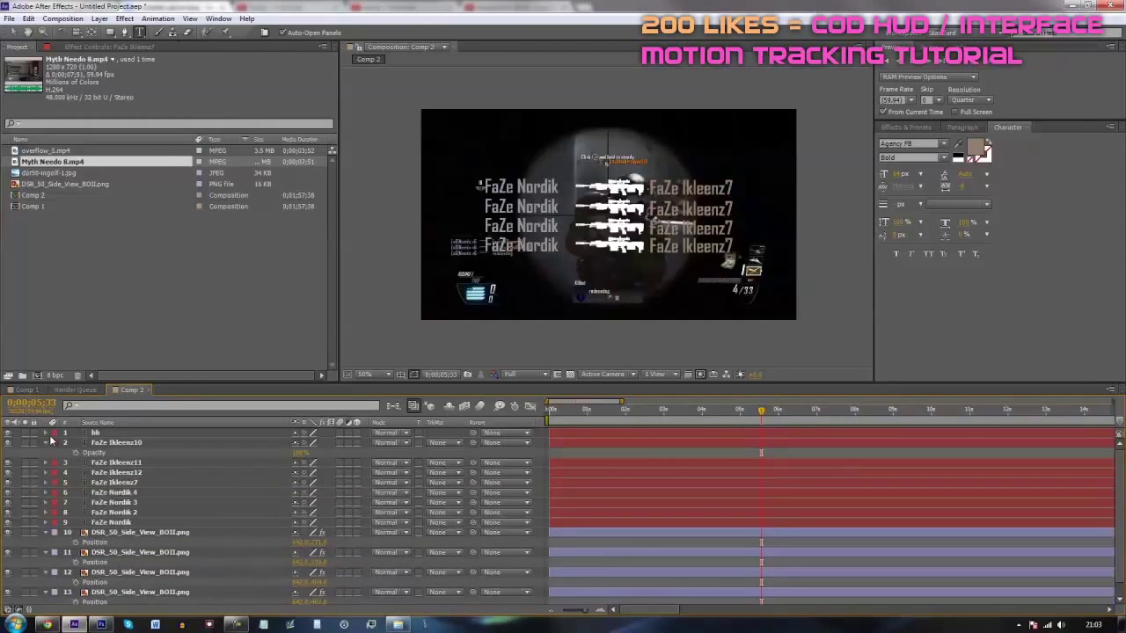
{"action": "left_click", "coordinate": [46, 441]}
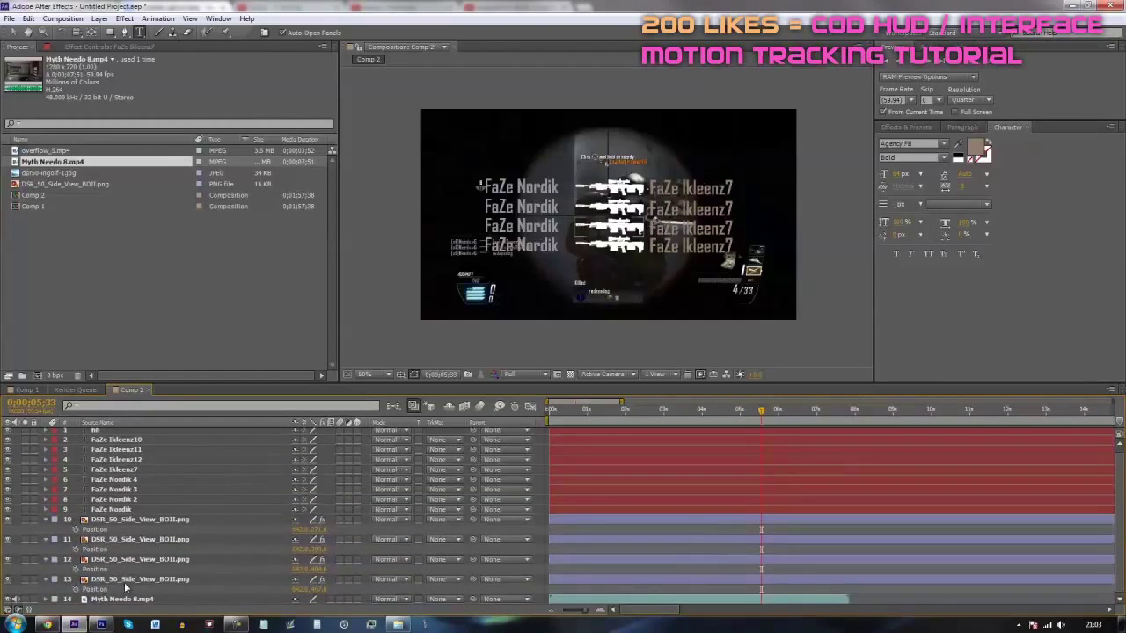
{"action": "left_click", "coordinate": [120, 603]}
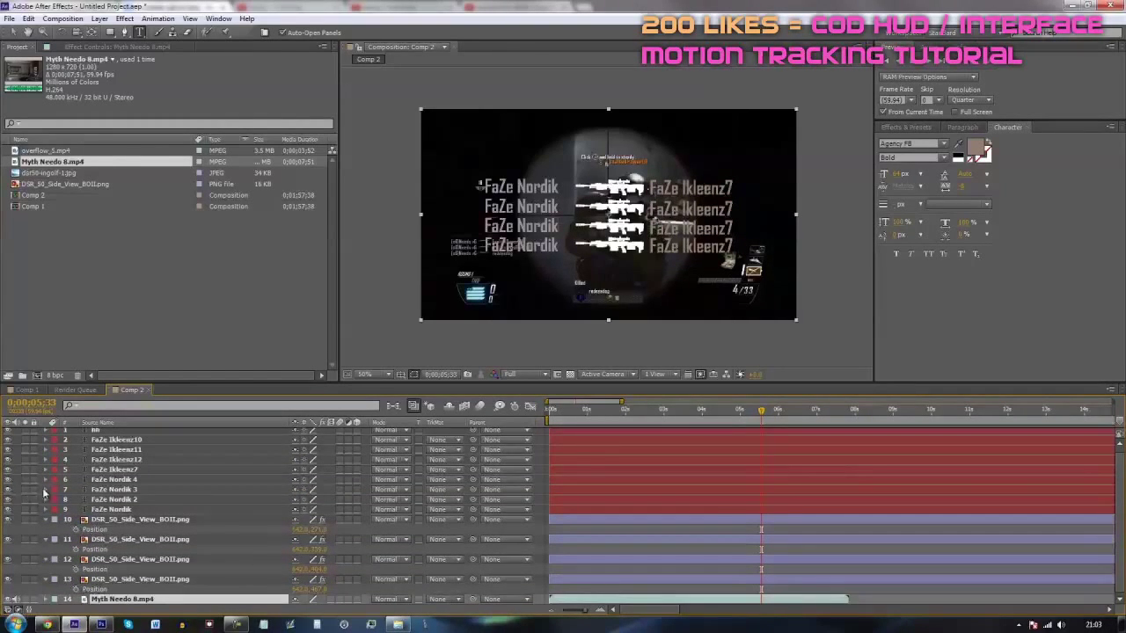
{"action": "key", "text": "Delete"}
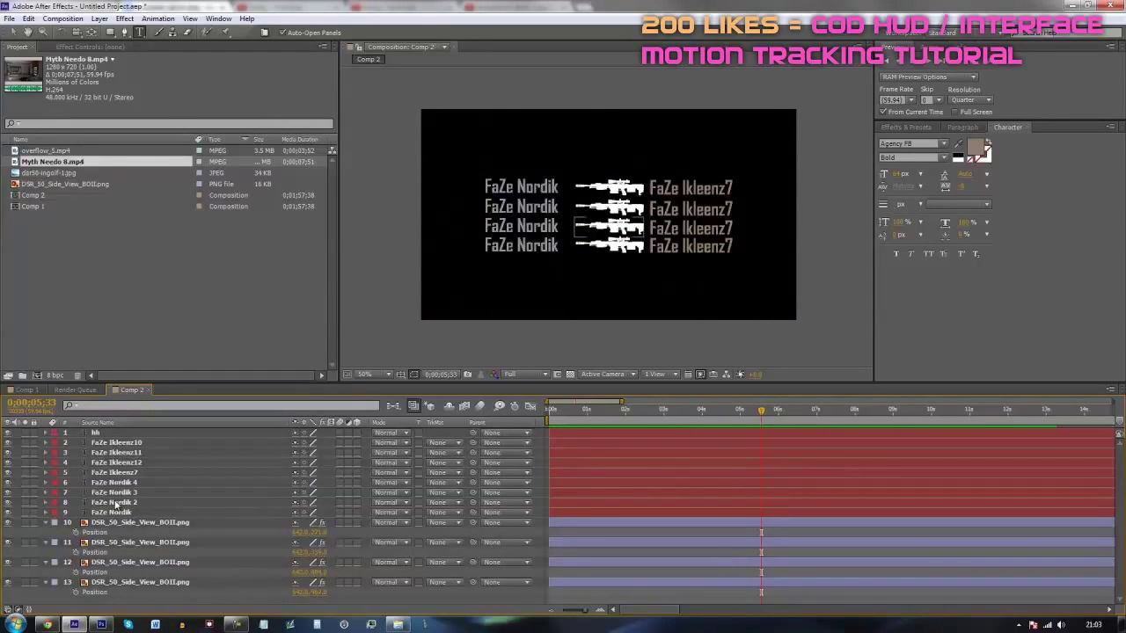
- Select the four FaZe Nordik text layers together and move them closer to the rifle icons
{"action": "left_click", "coordinate": [111, 512]}
{"action": "left_click", "coordinate": [129, 483], "text": "shift"}
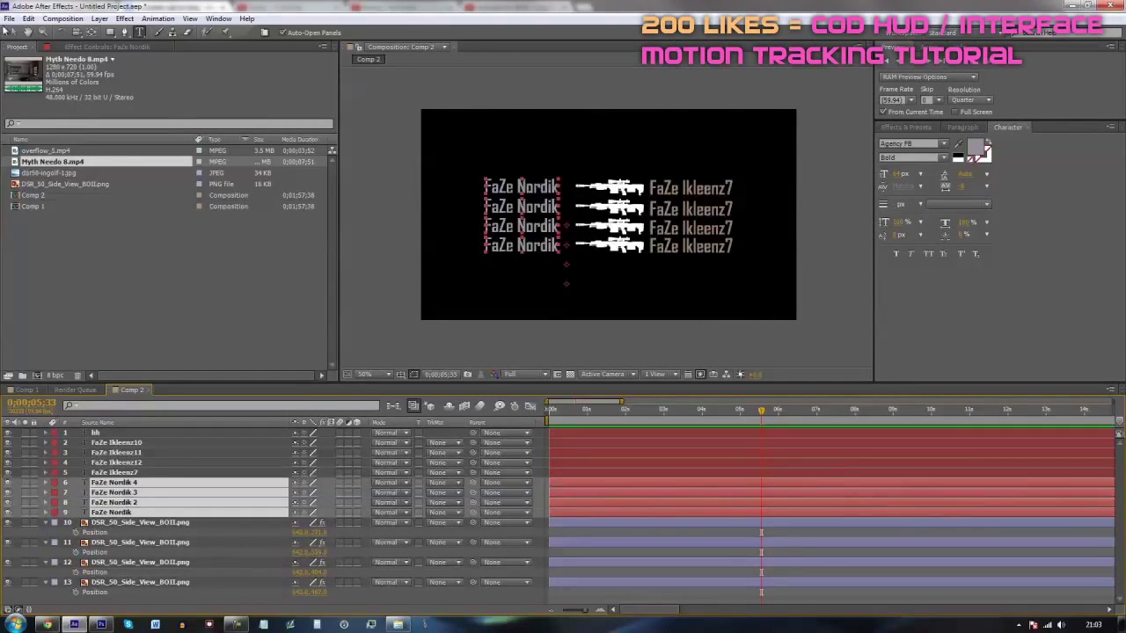
{"action": "left_click", "coordinate": [531, 207]}
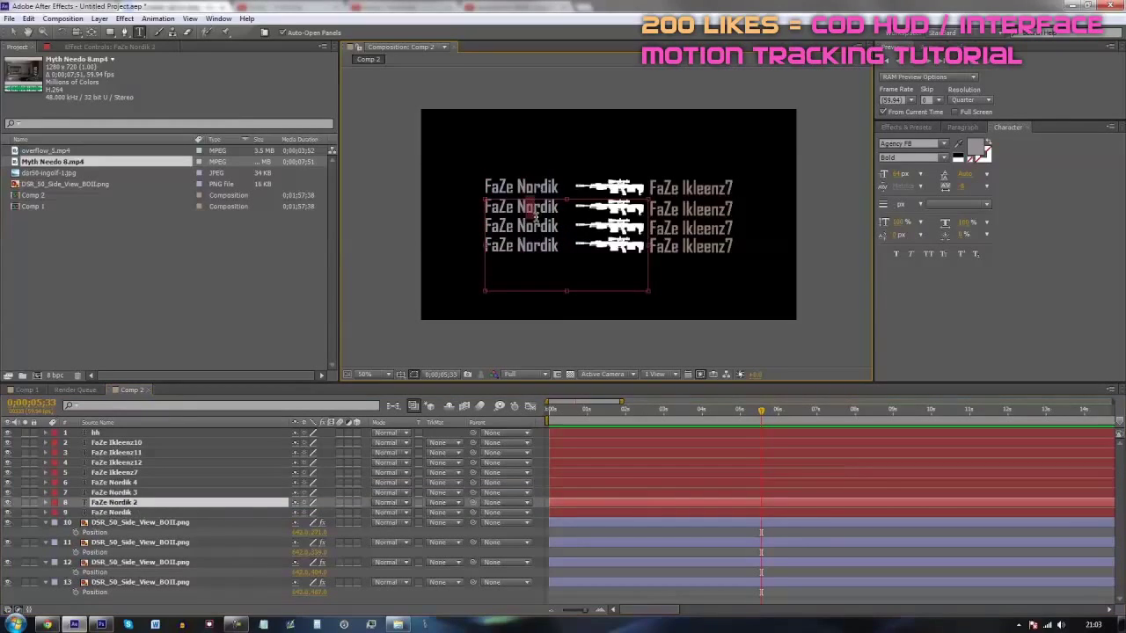
{"action": "left_click", "coordinate": [115, 512]}
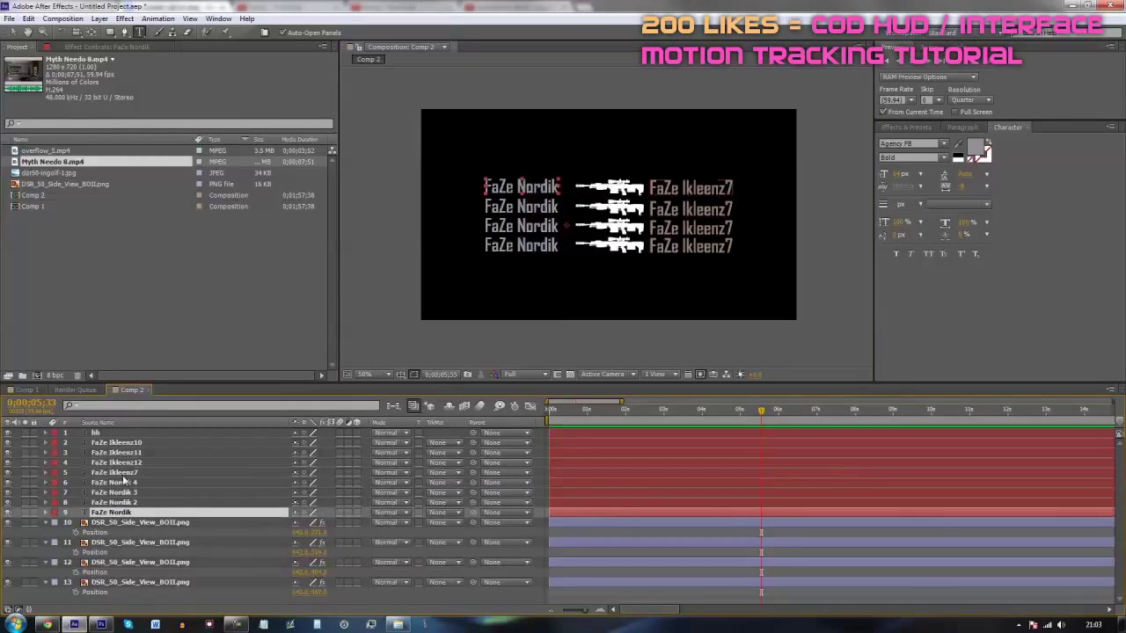
{"action": "left_click", "coordinate": [119, 483], "text": "shift"}
{"action": "key", "text": "v"}
{"action": "left_click_drag", "start_coordinate": [545, 209], "coordinate": [556, 207]}
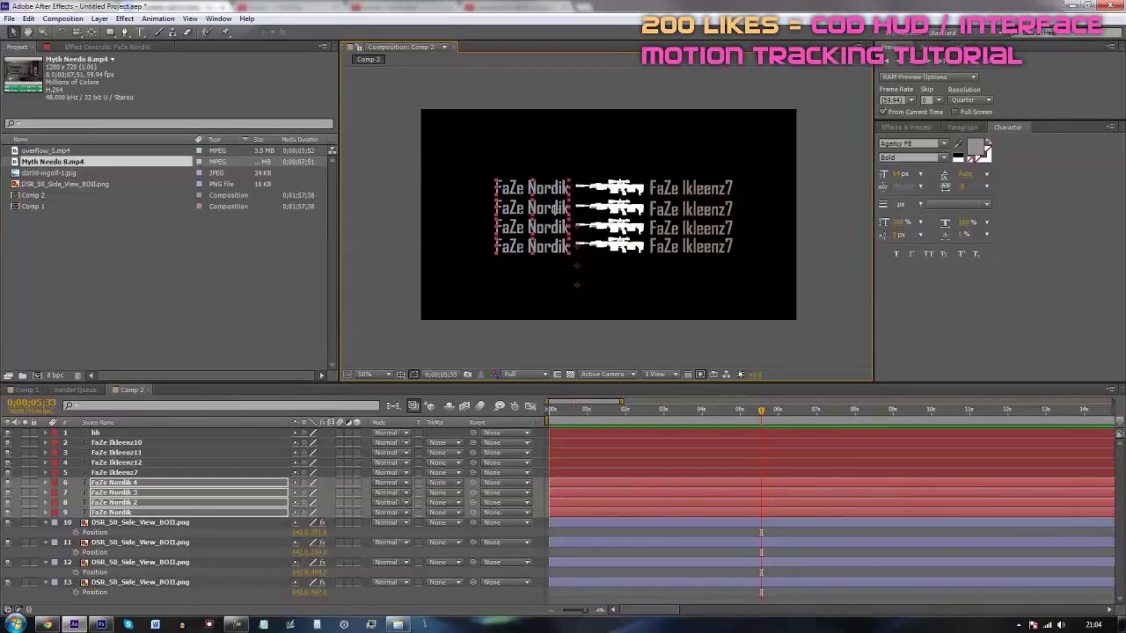
{"action": "left_click", "coordinate": [652, 576]}
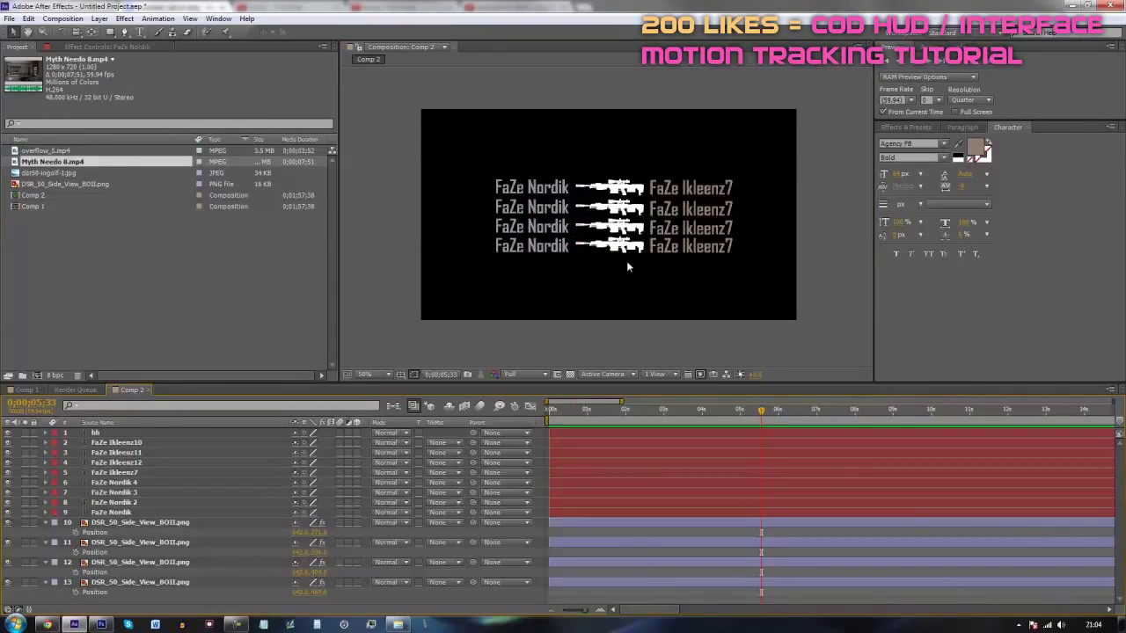
{"action": "scroll", "coordinate": [627, 260], "scroll_direction": "down", "scroll_amount": 3}
{"action": "scroll", "coordinate": [626, 261], "scroll_direction": "up", "scroll_amount": 5}
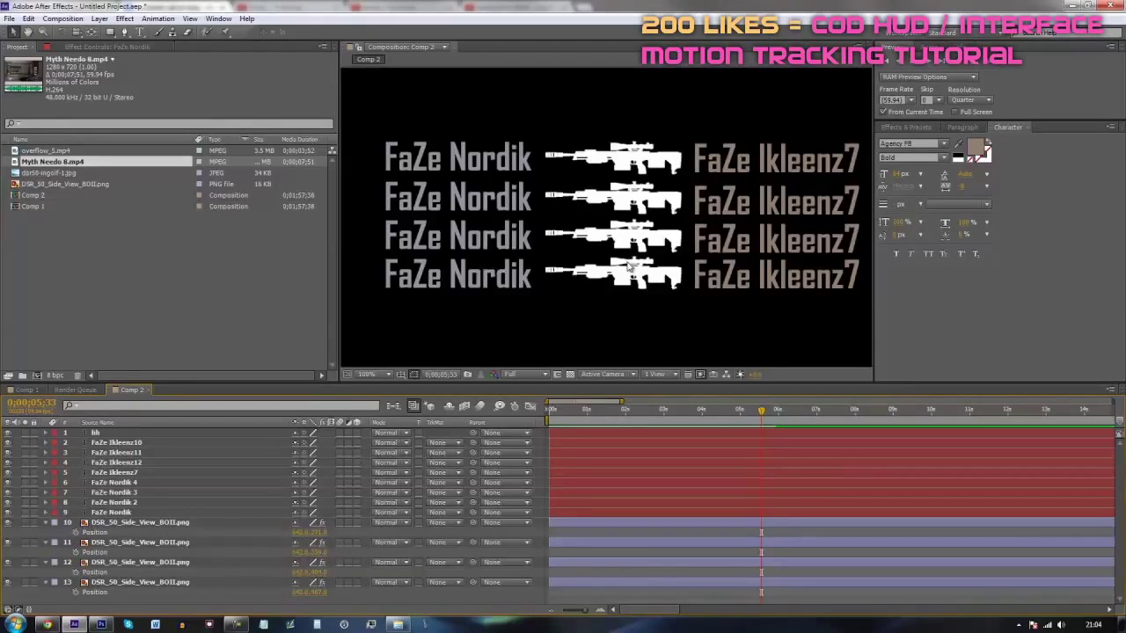
{"action": "scroll", "coordinate": [628, 266], "scroll_direction": "down", "scroll_amount": 4}
{"action": "scroll", "coordinate": [618, 266], "scroll_direction": "up", "scroll_amount": 2}
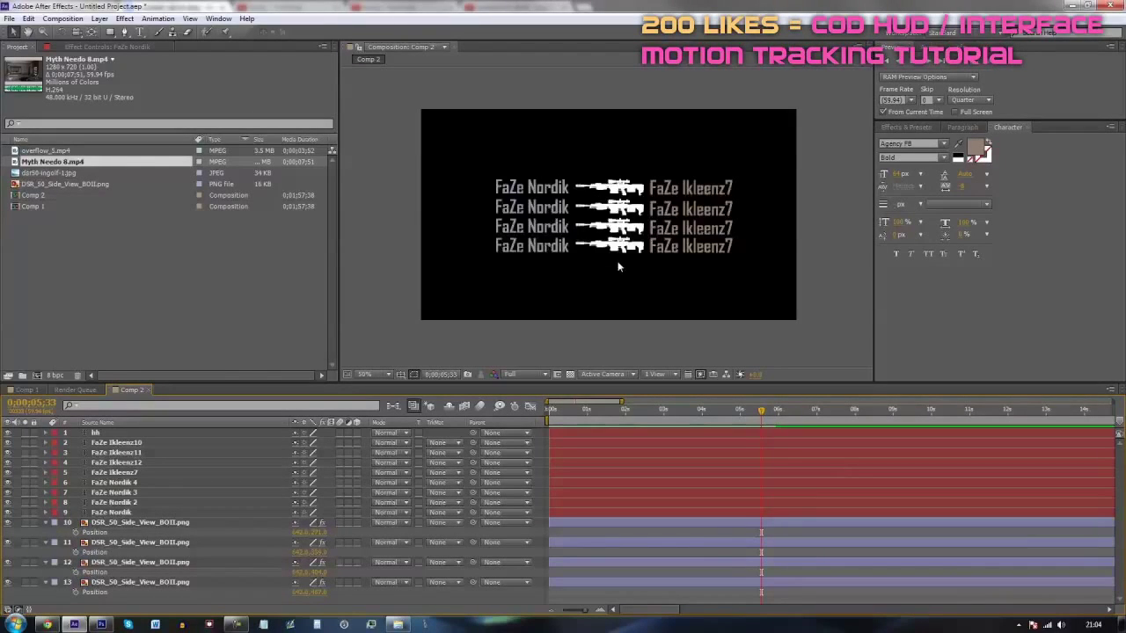
- Place Comp 2 in Comp 1 between the 3D Tracker Camera and overflow_5.mp4, and make it a 3D layer
{"action": "left_click", "coordinate": [26, 389]}
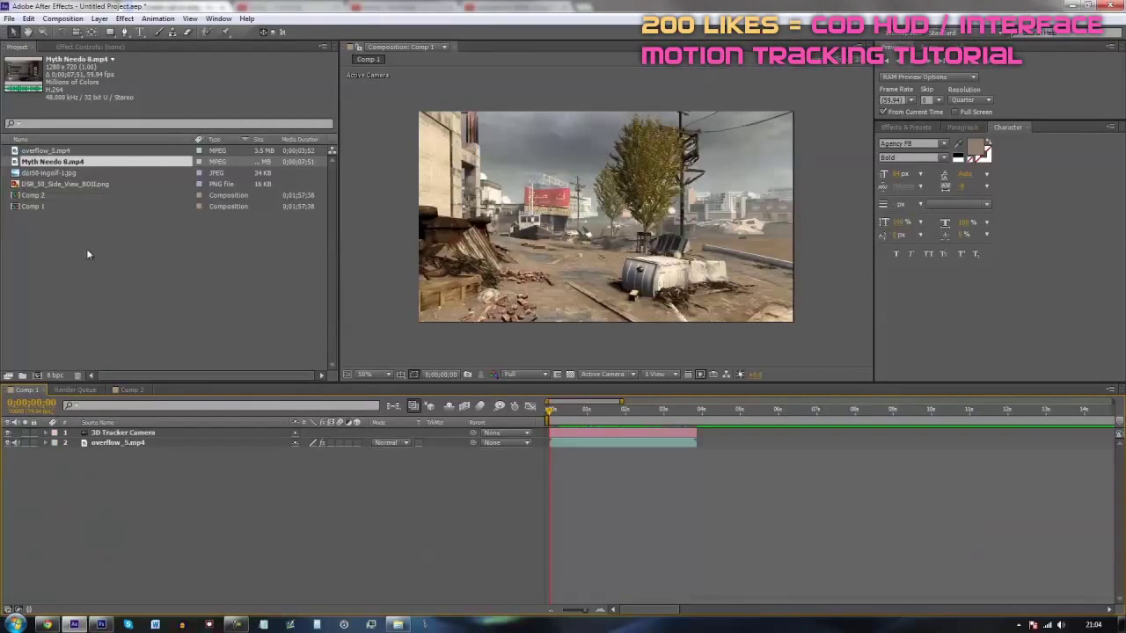
{"action": "left_click", "coordinate": [41, 204]}
{"action": "left_click", "coordinate": [40, 195]}
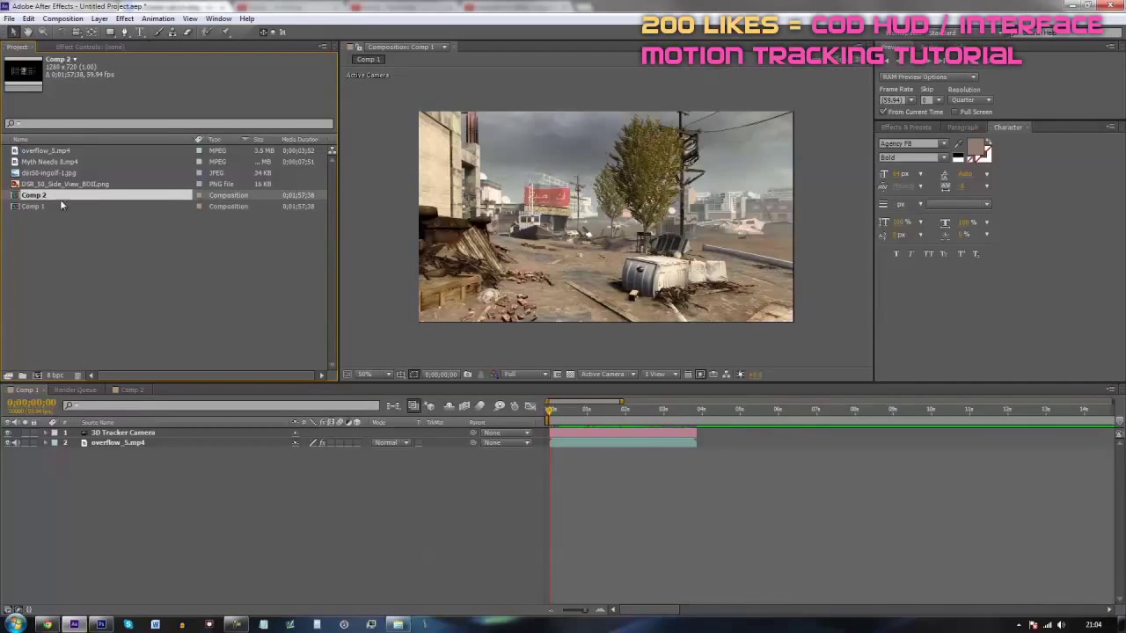
{"action": "left_click_drag", "start_coordinate": [51, 196], "coordinate": [96, 442]}
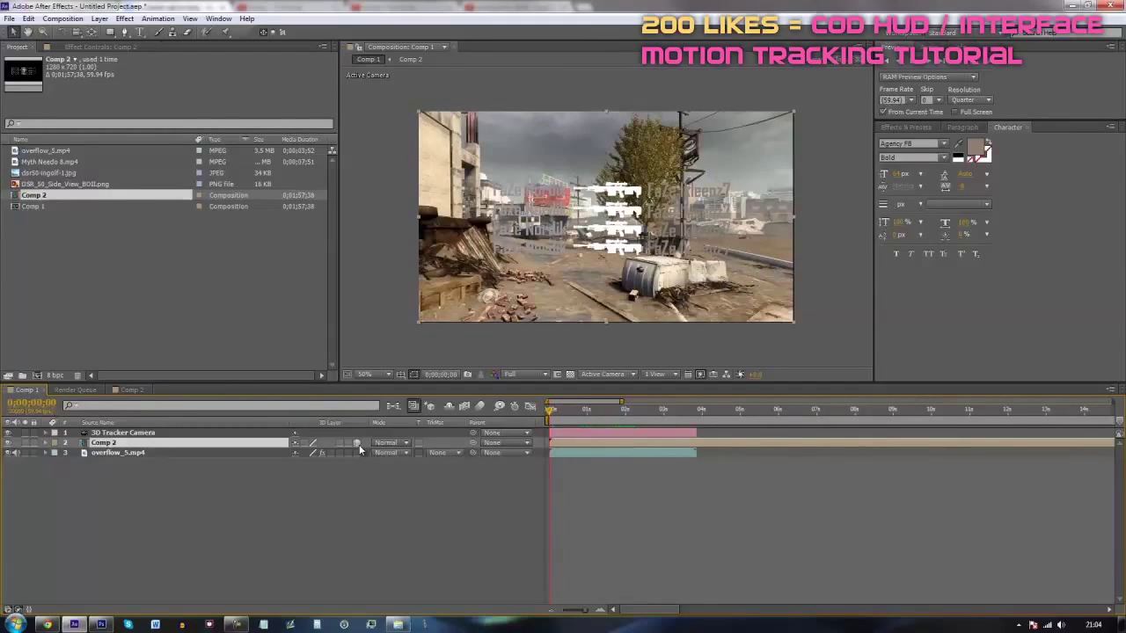
- Push the Comp 2 layer back into the scene with its Z position and check it at other frames
{"action": "left_click_drag", "start_coordinate": [559, 410], "coordinate": [614, 452]}
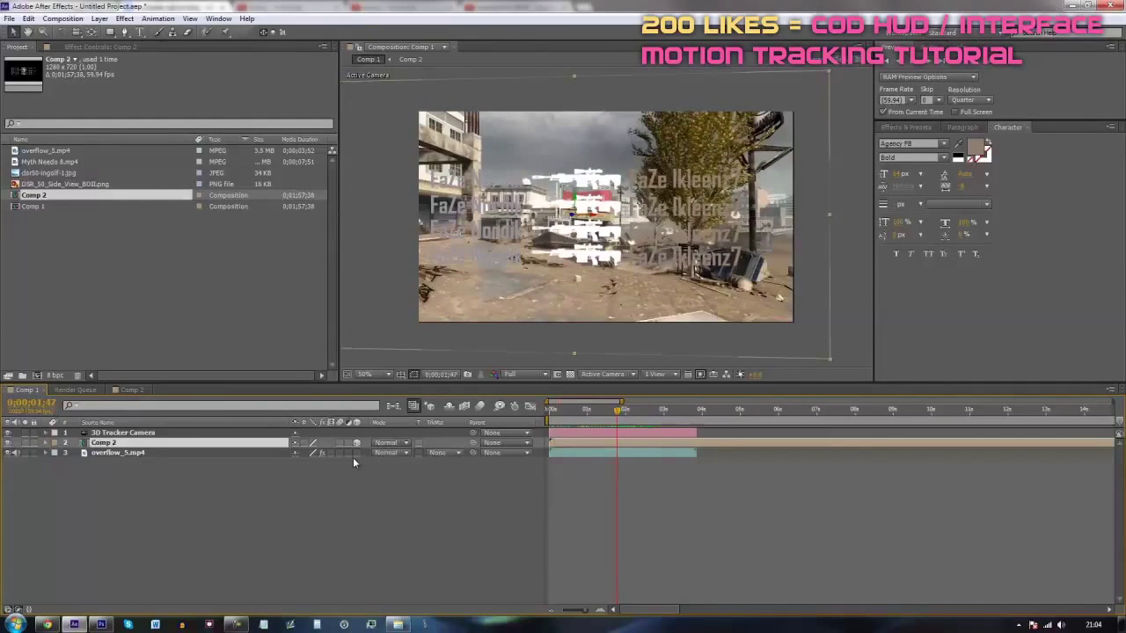
{"action": "key", "text": "p"}
{"action": "left_click_drag", "start_coordinate": [337, 453], "coordinate": [479, 449]}
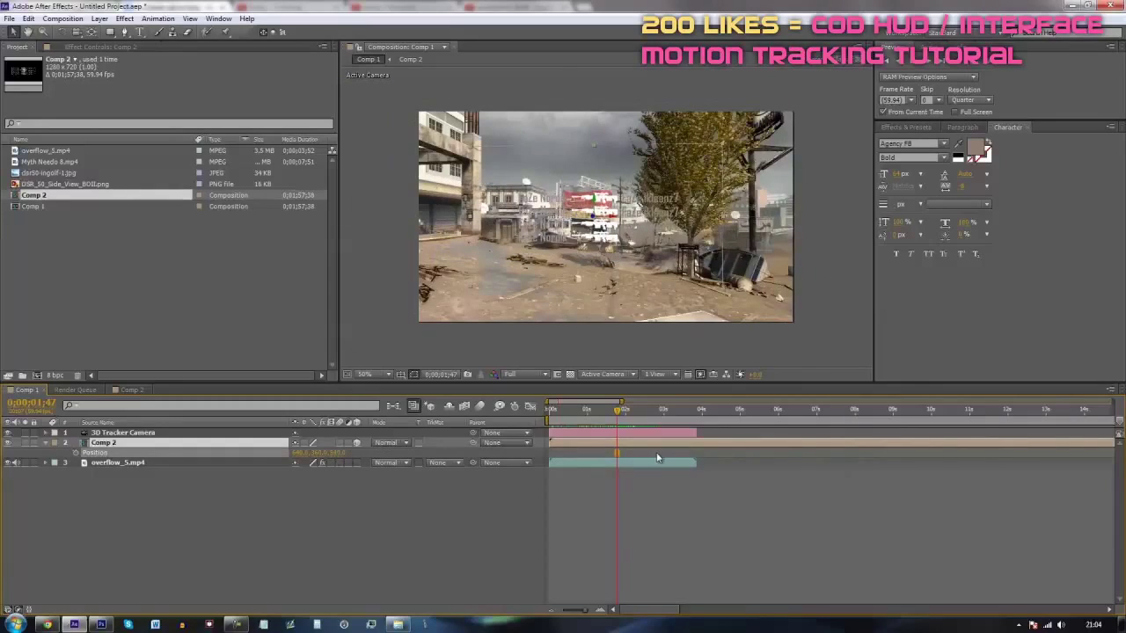
{"action": "left_click", "coordinate": [656, 453]}
{"action": "mouse_move", "coordinate": [616, 416]}
{"action": "left_mouse_down"}
{"action": "mouse_move", "coordinate": [663, 411]}
{"action": "mouse_move", "coordinate": [595, 413]}
{"action": "left_mouse_up"}
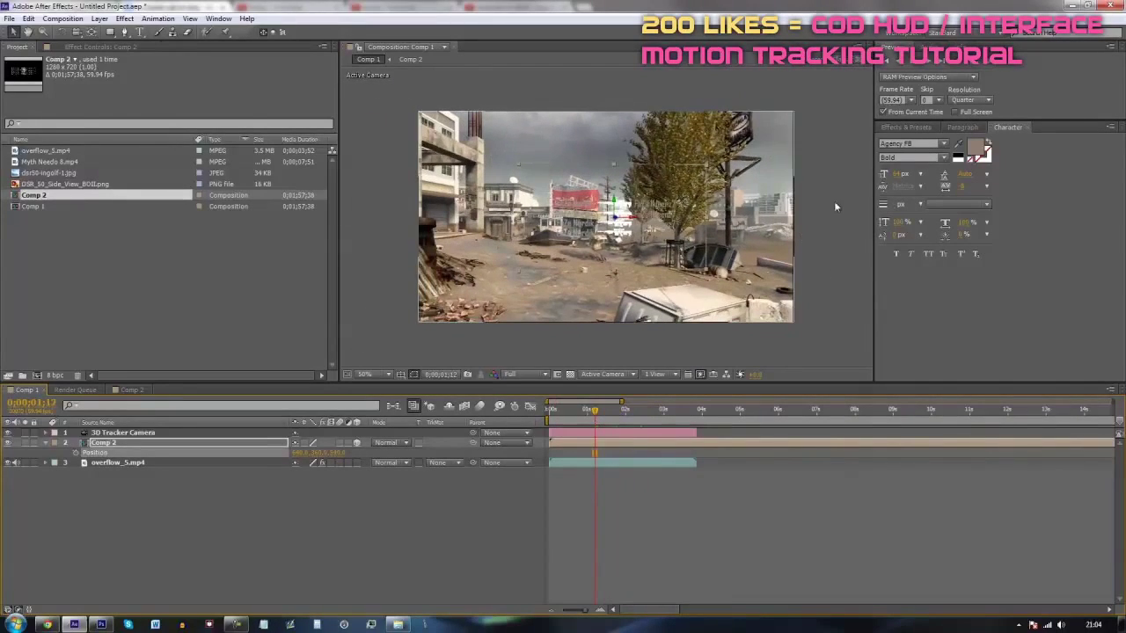
- Find the Drop Shadow effect by searching for "shad" and apply it to the Comp 2 layer
{"action": "left_click", "coordinate": [906, 127]}
{"action": "left_click_drag", "start_coordinate": [918, 139], "coordinate": [767, 99]}
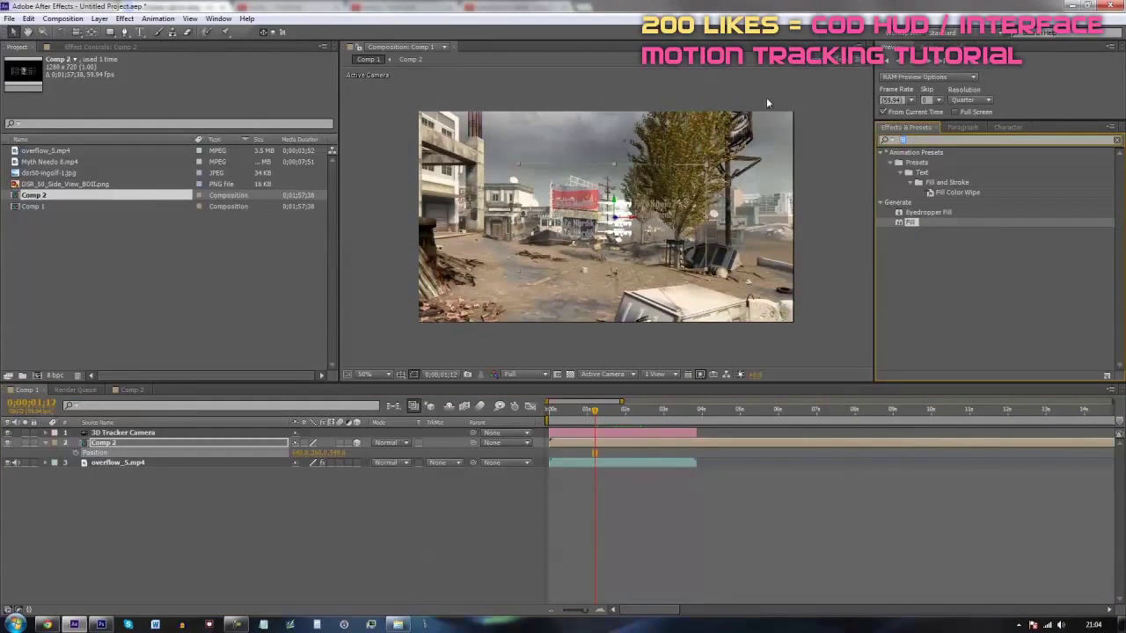
{"action": "type", "text": "shad"}
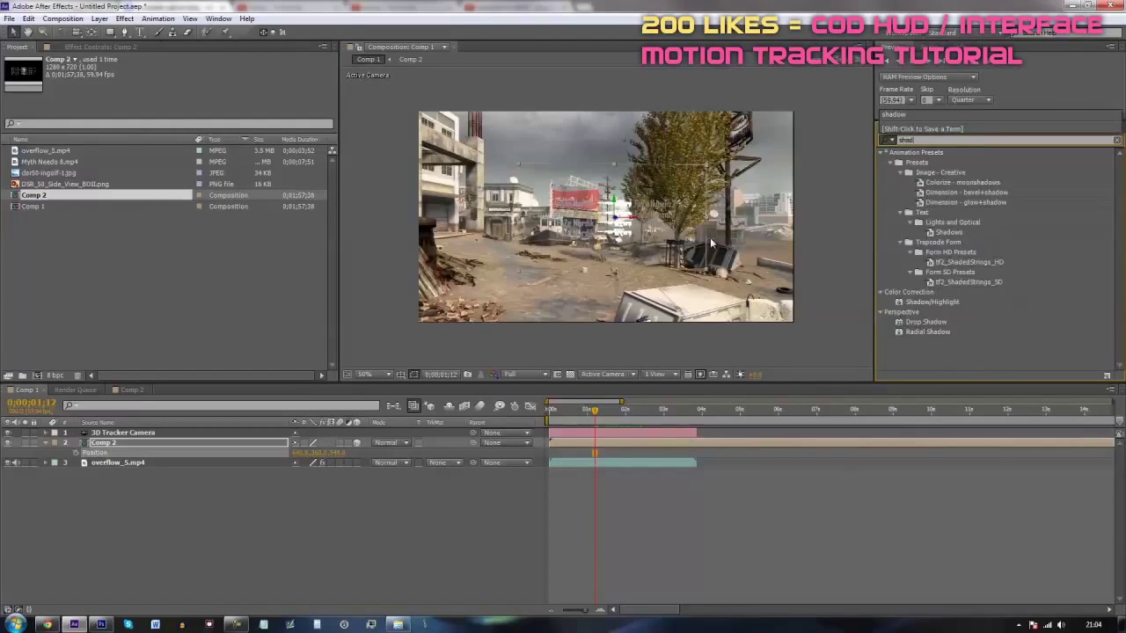
{"action": "left_click_drag", "start_coordinate": [926, 322], "coordinate": [695, 444]}
- Set the Drop Shadow's opacity to 100% and its softness to about 16 on the Comp 2 layer
{"action": "scroll", "coordinate": [576, 234], "scroll_direction": "up", "scroll_amount": 2}
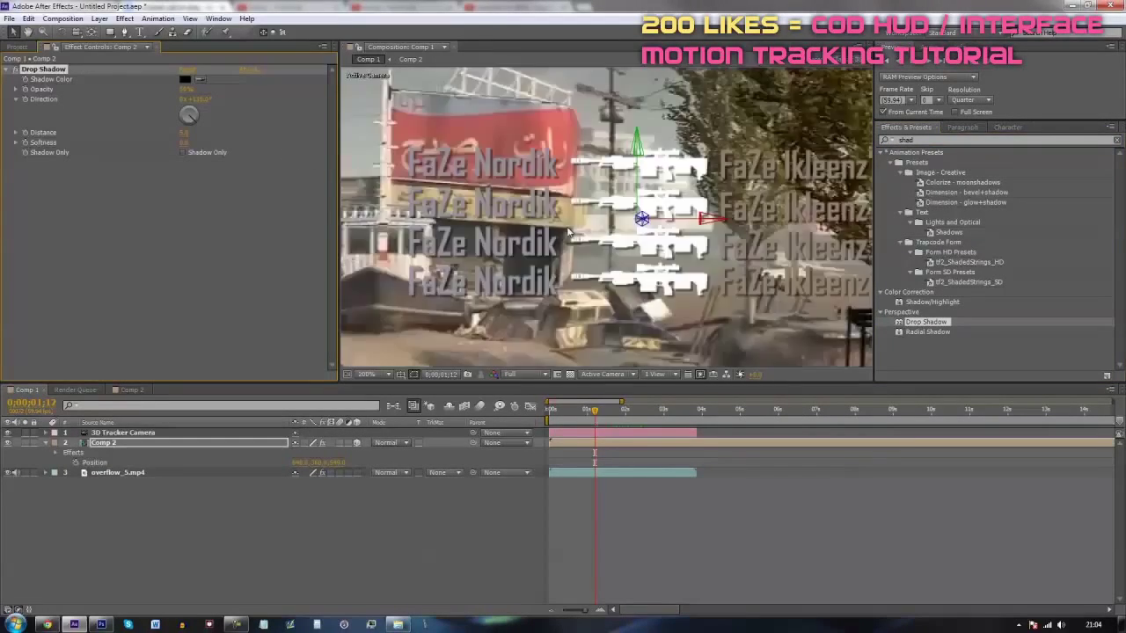
{"action": "scroll", "coordinate": [579, 235], "scroll_direction": "down", "scroll_amount": 1}
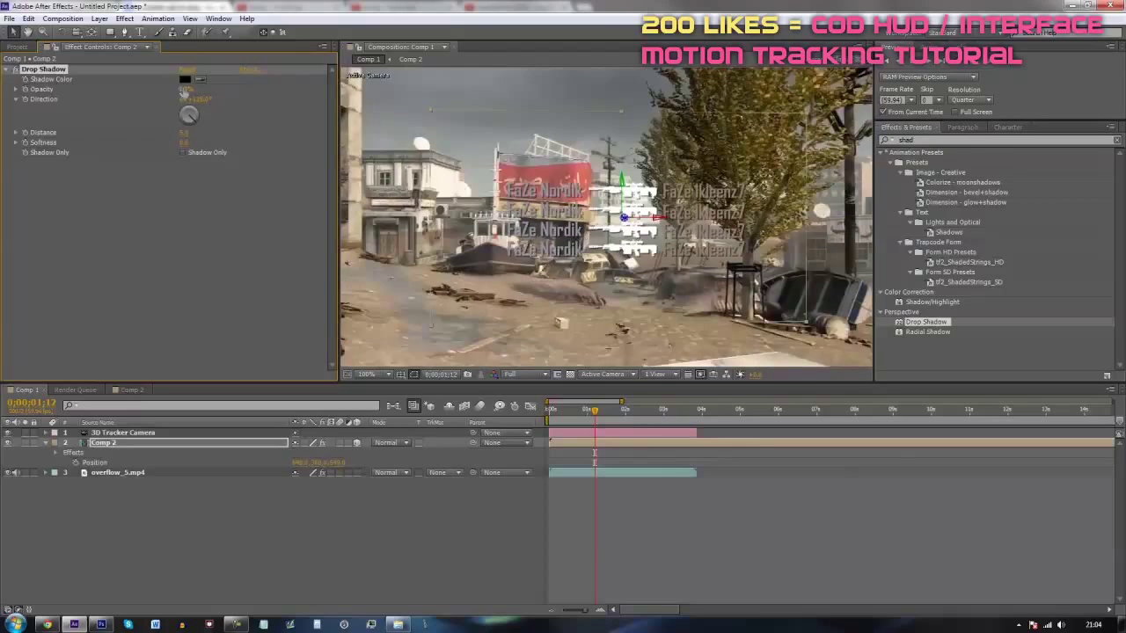
{"action": "mouse_move", "coordinate": [183, 134]}
{"action": "left_mouse_down"}
{"action": "mouse_move", "coordinate": [153, 142]}
{"action": "mouse_move", "coordinate": [202, 144]}
{"action": "left_mouse_up"}
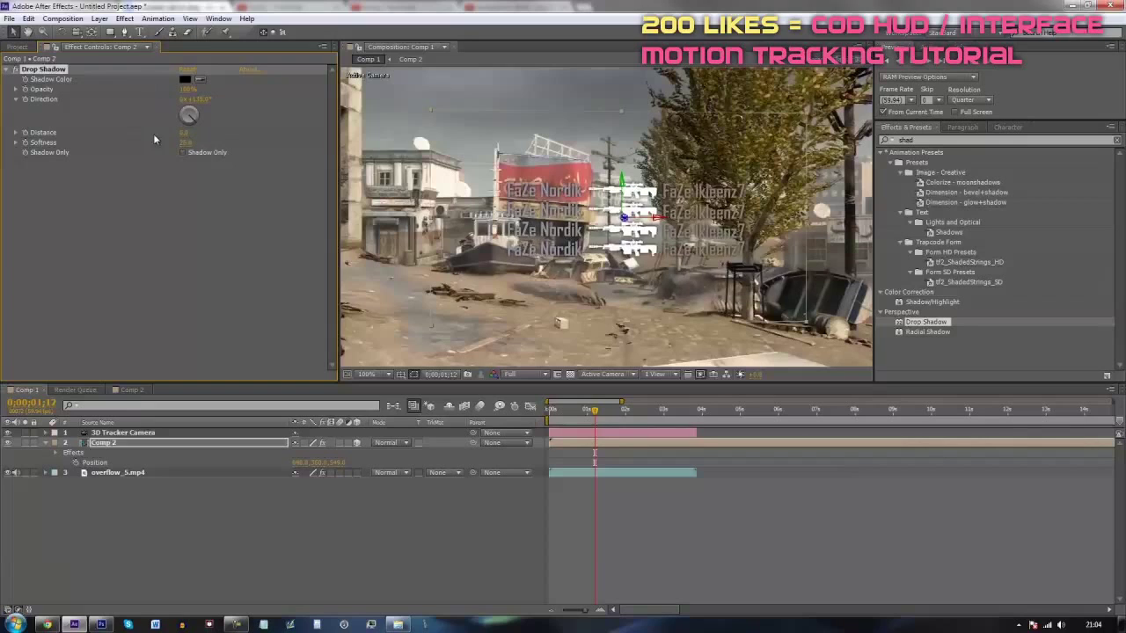
{"action": "left_click_drag", "start_coordinate": [185, 144], "coordinate": [181, 142]}
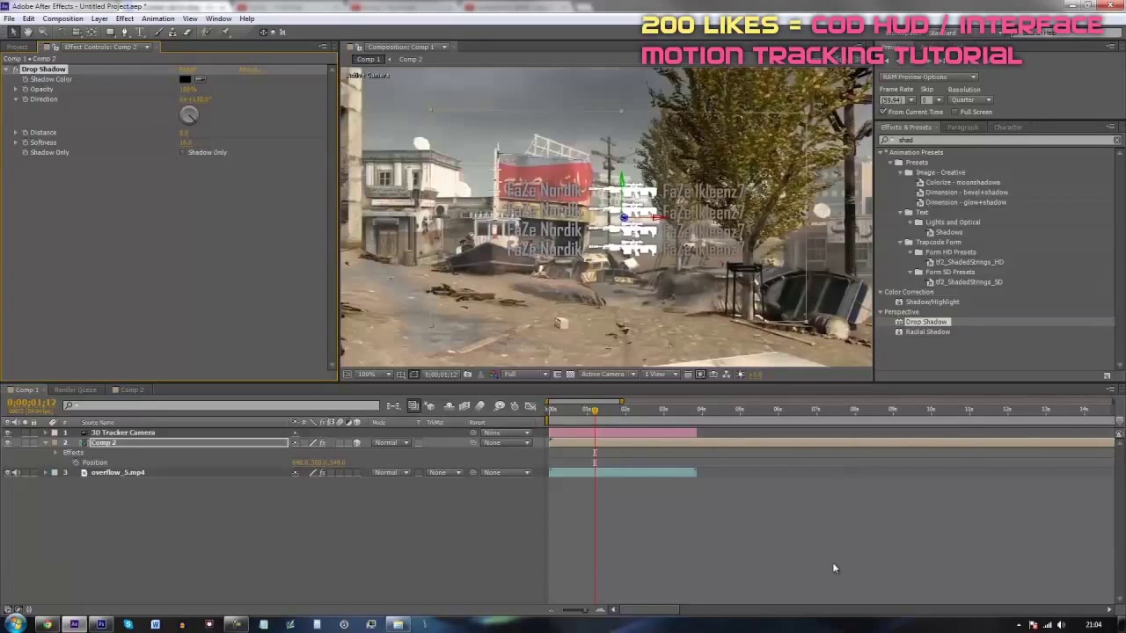
- Compare the kill feed with the Drop Shadow effect off and on, and check how it looks at an earlier frame
{"action": "scroll", "coordinate": [657, 297], "scroll_direction": "down", "scroll_amount": 2}
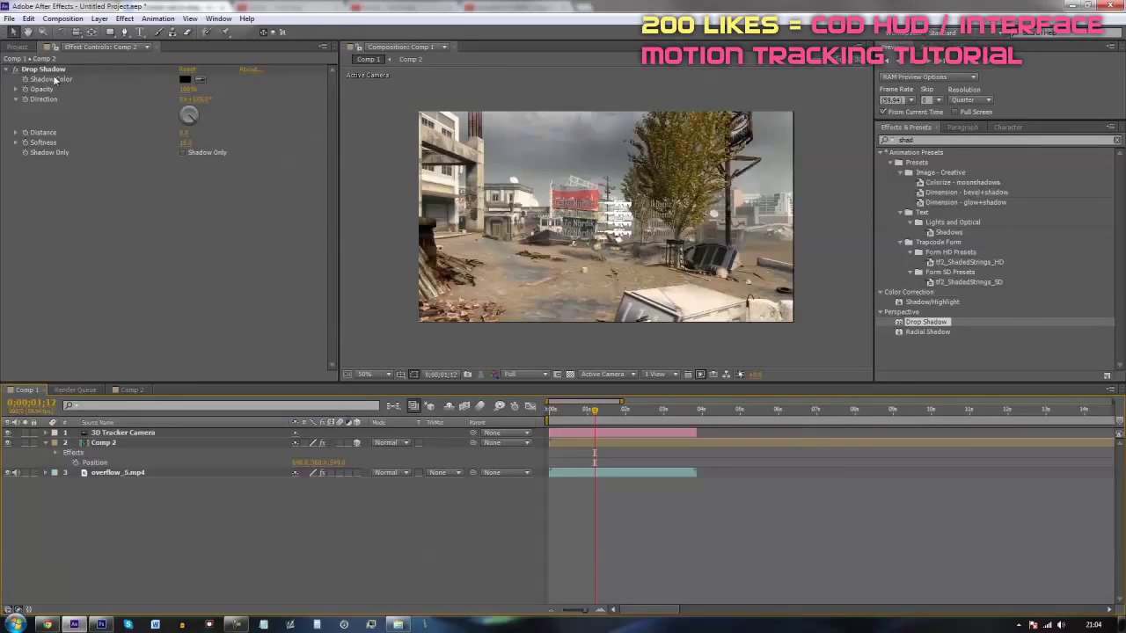
{"action": "left_click", "coordinate": [16, 72]}
{"action": "left_click", "coordinate": [16, 72]}
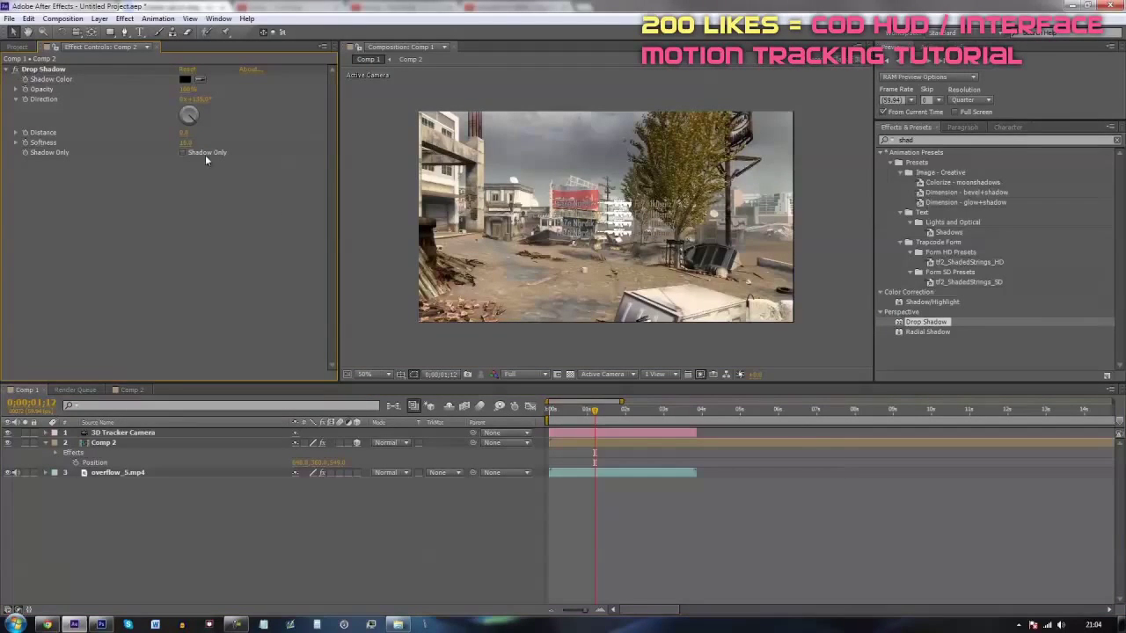
{"action": "left_click", "coordinate": [836, 476]}
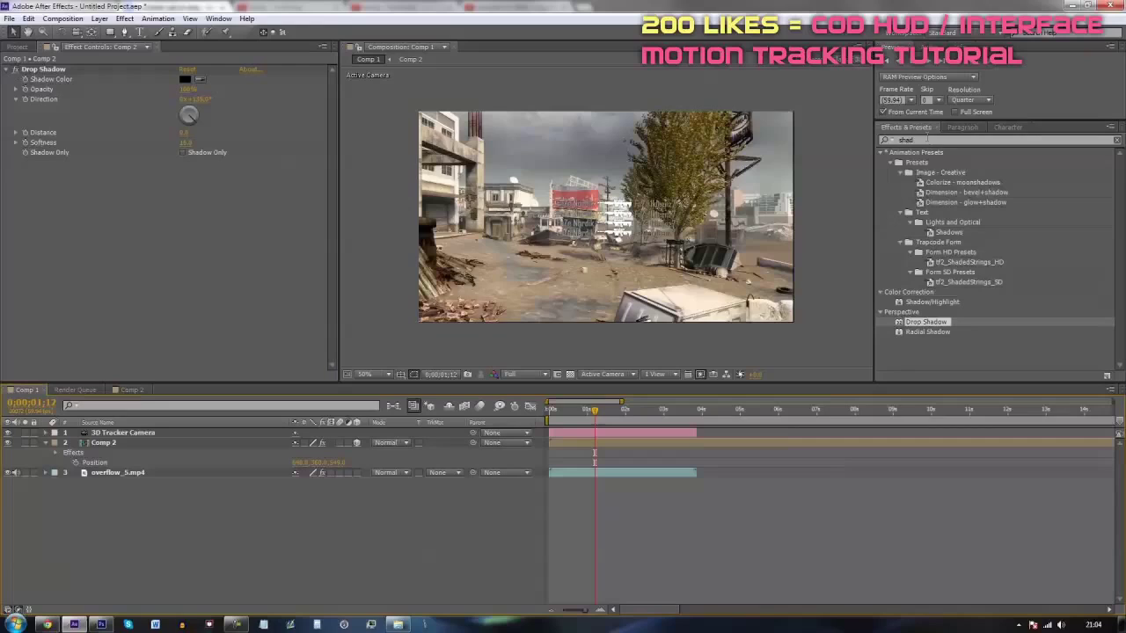
{"action": "scroll", "coordinate": [654, 283], "scroll_direction": "up", "scroll_amount": 1}
{"action": "scroll", "coordinate": [654, 283], "scroll_direction": "down", "scroll_amount": 2}
{"action": "scroll", "coordinate": [654, 283], "scroll_direction": "up", "scroll_amount": 1}
{"action": "scroll", "coordinate": [654, 284], "scroll_direction": "up", "scroll_amount": 1}
{"action": "left_click_drag", "start_coordinate": [595, 409], "coordinate": [582, 459]}
{"action": "scroll", "coordinate": [656, 254], "scroll_direction": "down", "scroll_amount": 1}
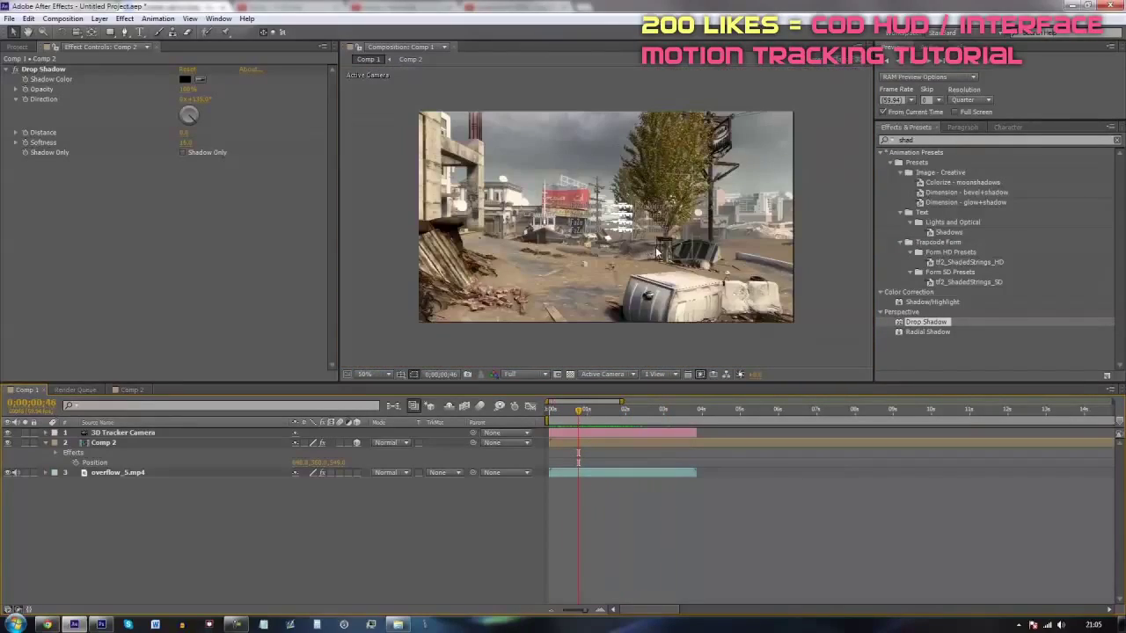
{"action": "left_click_drag", "start_coordinate": [654, 250], "coordinate": [571, 228]}
{"action": "scroll", "coordinate": [545, 246], "scroll_direction": "up", "scroll_amount": 1}
{"action": "scroll", "coordinate": [545, 246], "scroll_direction": "down", "scroll_amount": 1}
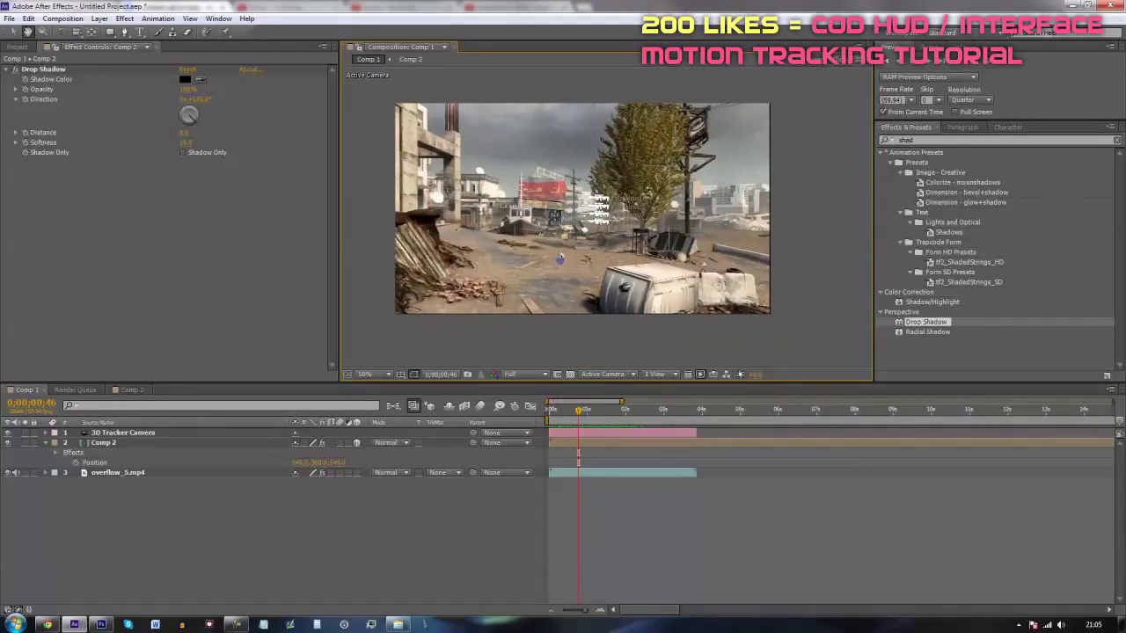
- Hide the Comp 2 layer in Comp 1, collapse its properties, and create a new 1280 x 720 composition
{"action": "left_click", "coordinate": [10, 445]}
{"action": "left_click", "coordinate": [47, 444]}
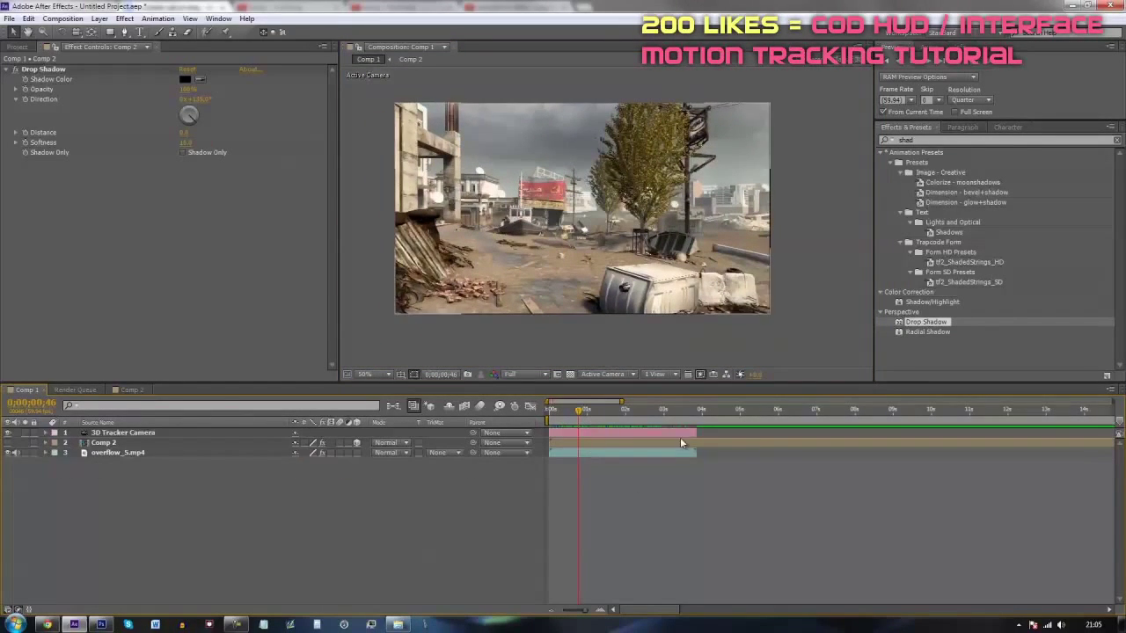
{"action": "left_click", "coordinate": [17, 46]}
{"action": "left_click_drag", "start_coordinate": [117, 392], "coordinate": [80, 391]}
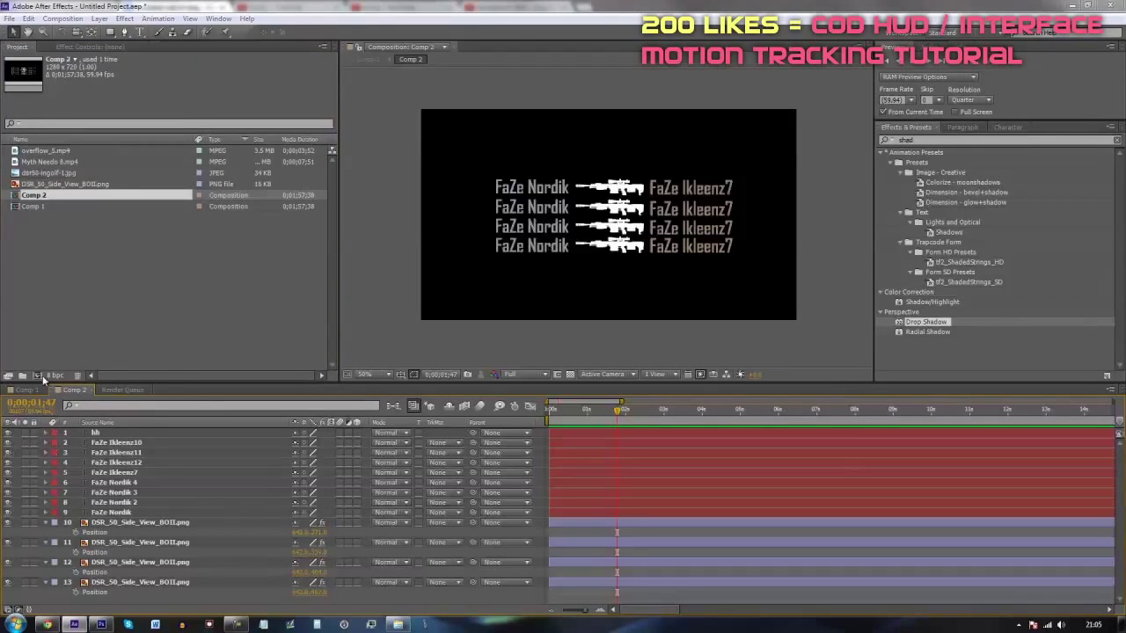
{"action": "key", "text": "ctrl+n"}
{"action": "key", "text": "Return"}
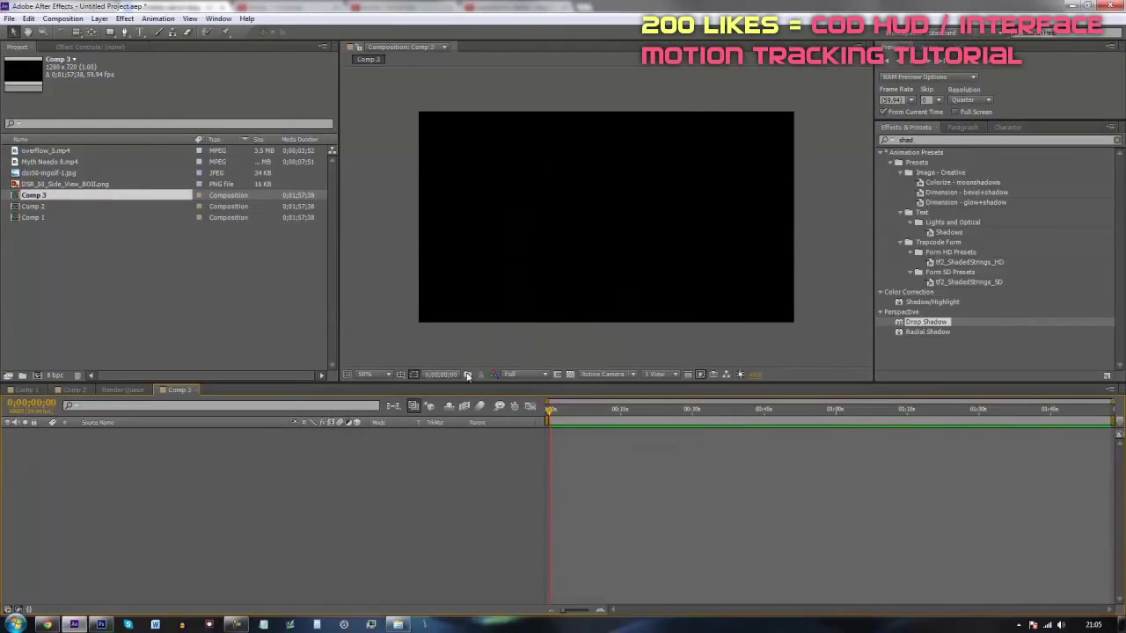
- Import "eRa LCKN FFA - Feed Rust.mp4" from the Toqal folder in the Clips folder of the Videos library
{"action": "double_click", "coordinate": [52, 249]}
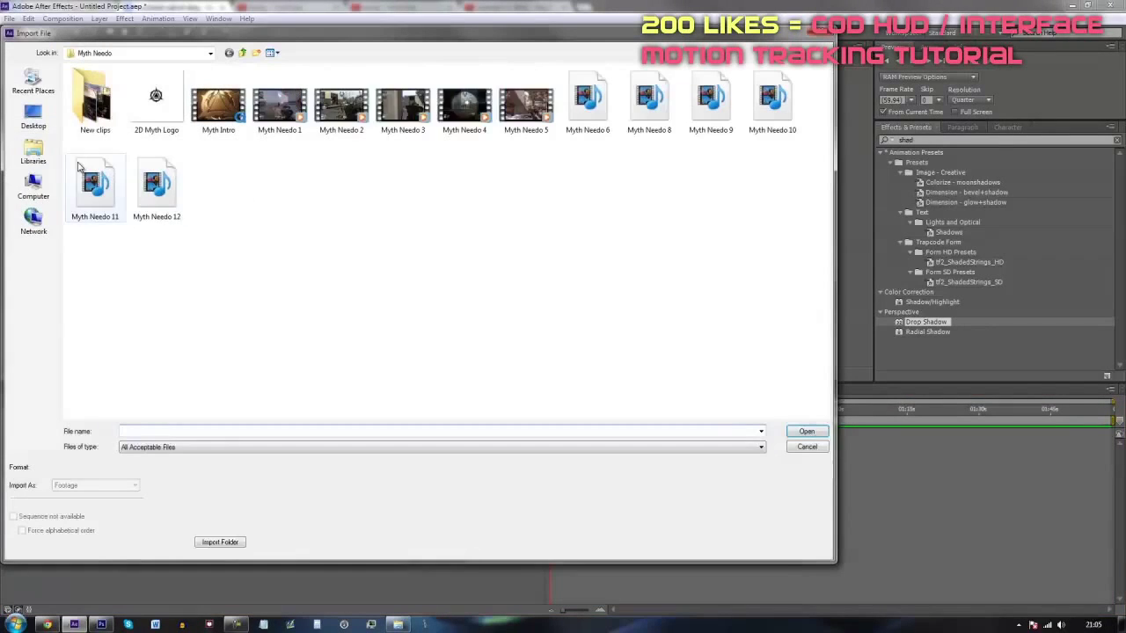
{"action": "left_click", "coordinate": [29, 156]}
{"action": "double_click", "coordinate": [480, 75]}
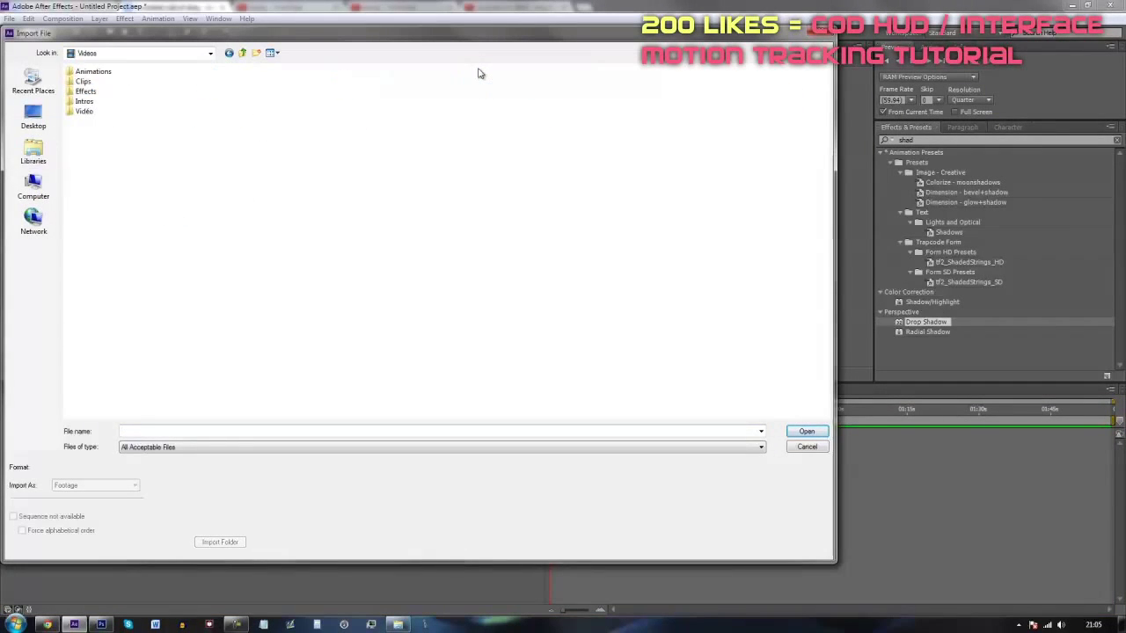
{"action": "left_click", "coordinate": [226, 53]}
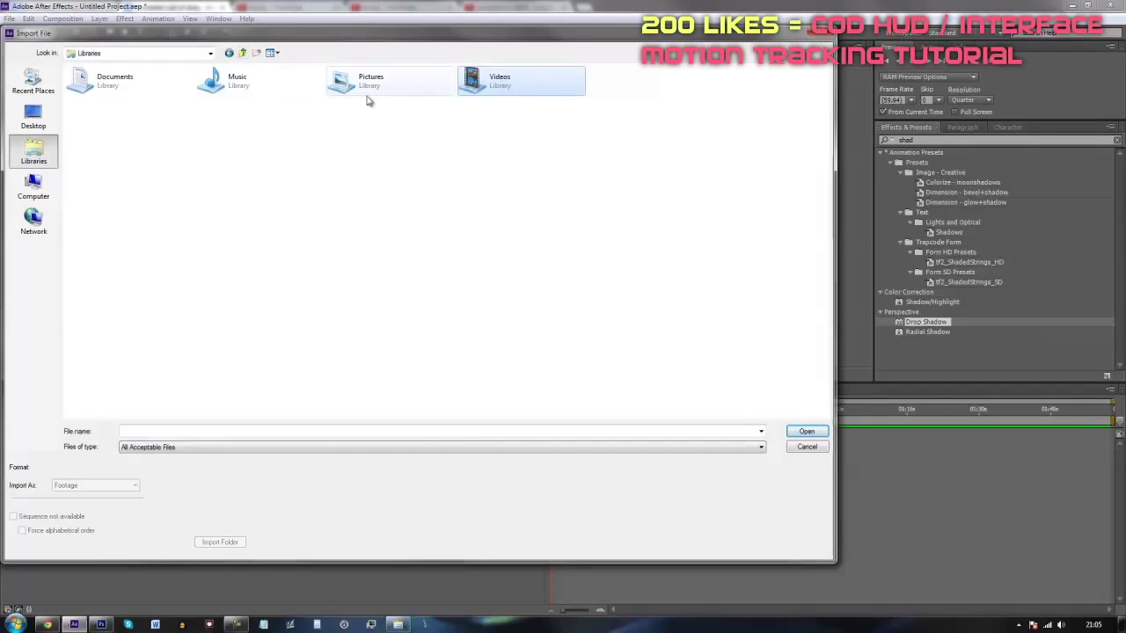
{"action": "double_click", "coordinate": [491, 81]}
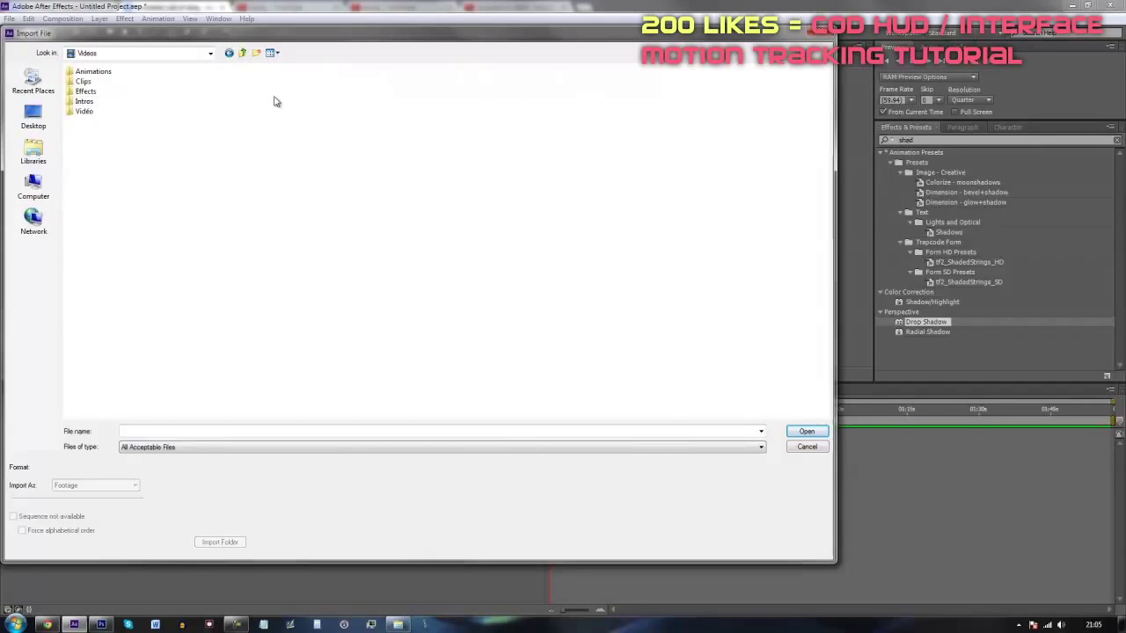
{"action": "double_click", "coordinate": [85, 81]}
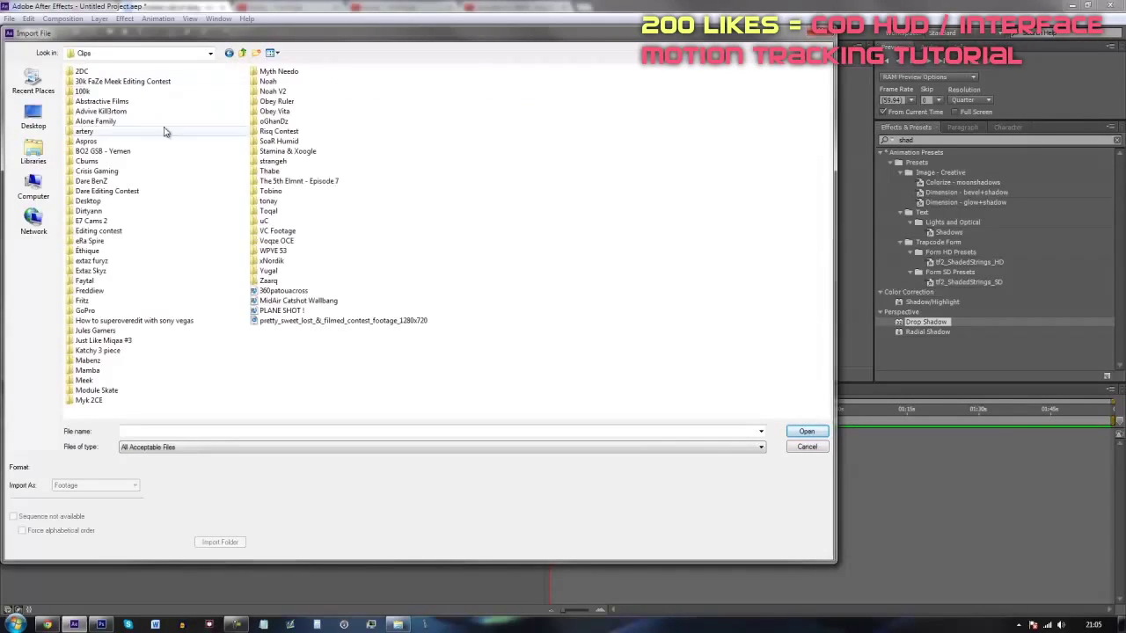
{"action": "double_click", "coordinate": [268, 212]}
{"action": "left_click", "coordinate": [111, 141]}
{"action": "left_click", "coordinate": [115, 150]}
{"action": "left_click", "coordinate": [806, 431]}
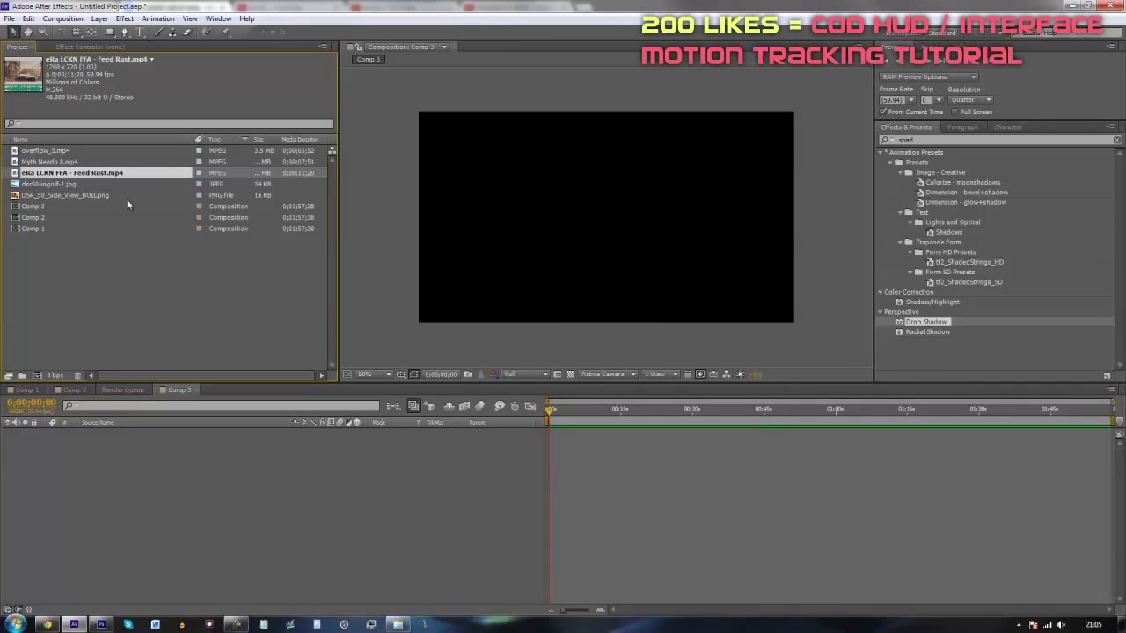
- Add the Feed Rust clip to Comp 3 and go to the One Shot Kill pop-up at 0;00;04;46 on an enlarged timeline
{"action": "left_click_drag", "start_coordinate": [112, 174], "coordinate": [233, 490]}
{"action": "left_click_drag", "start_coordinate": [562, 413], "coordinate": [581, 429]}
{"action": "left_click", "coordinate": [602, 611]}
{"action": "left_click", "coordinate": [602, 612]}
{"action": "left_click", "coordinate": [602, 612]}
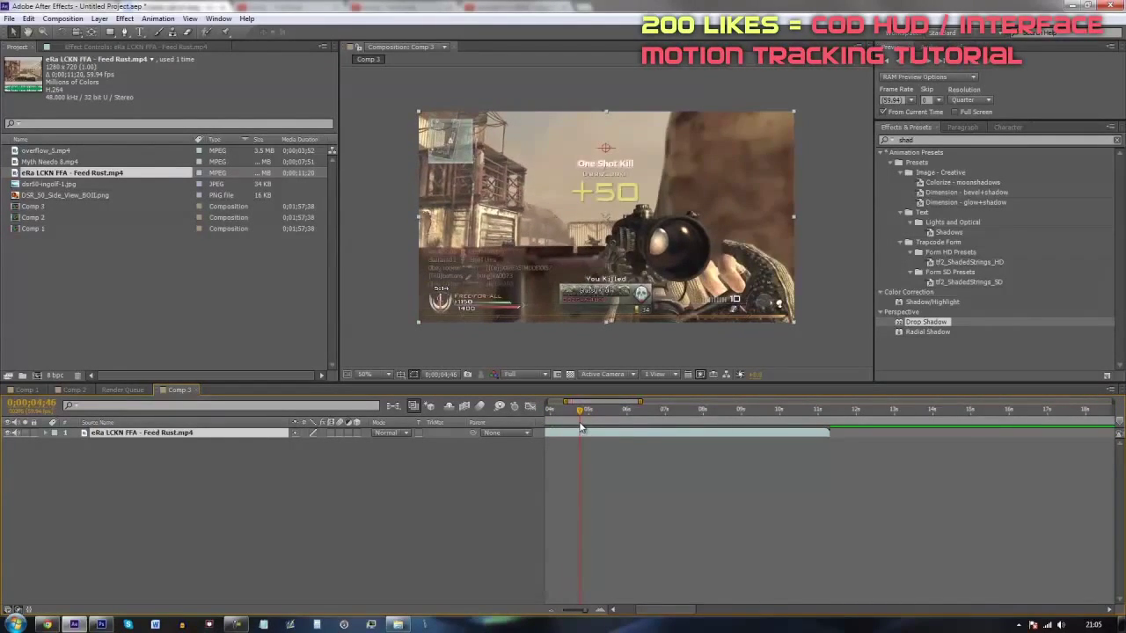
- Examine the One Shot Kill text and +50 score up close, and compare them with the frame at 0;00;05;25
{"action": "key", "text": "period"}
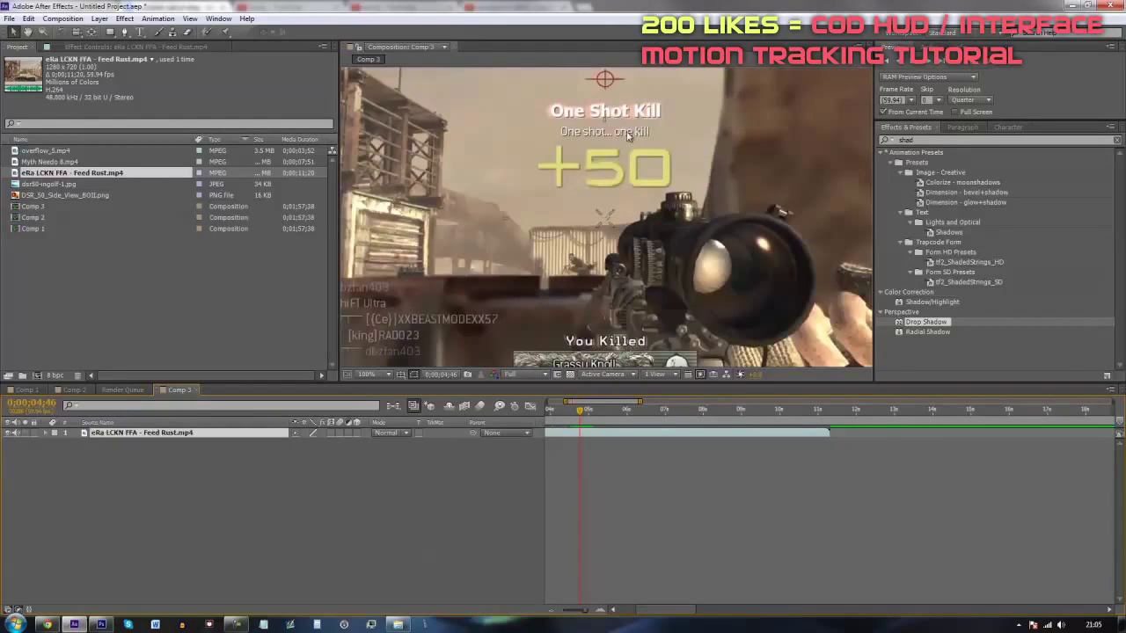
{"action": "left_click_drag", "start_coordinate": [629, 165], "coordinate": [632, 215]}
{"action": "scroll", "coordinate": [629, 169], "scroll_direction": "up", "scroll_amount": 1}
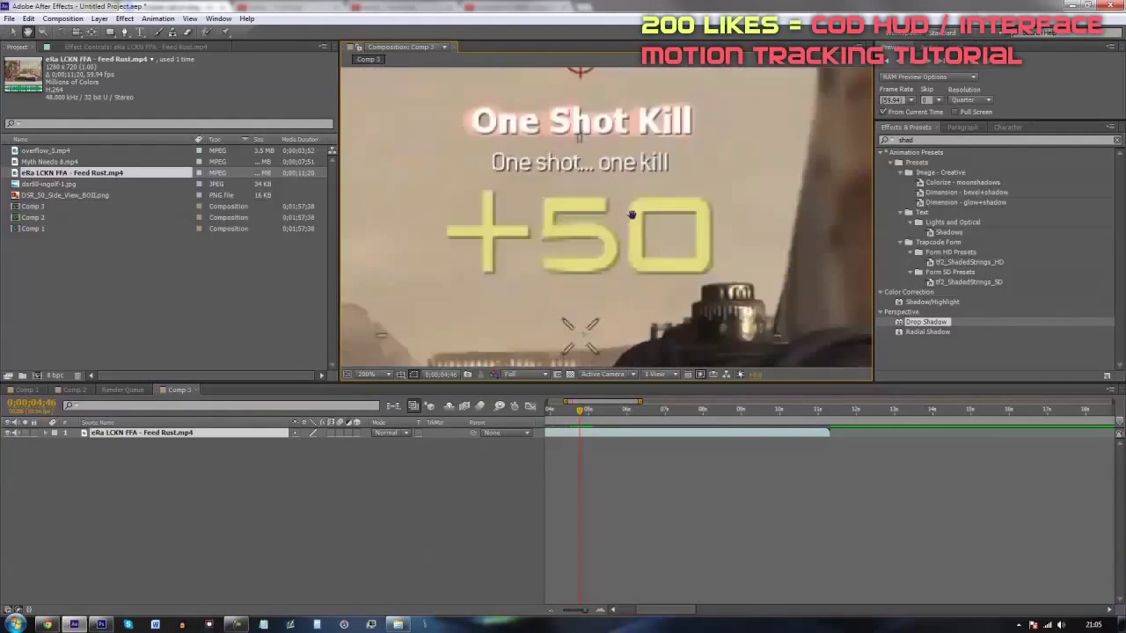
{"action": "left_click_drag", "start_coordinate": [586, 147], "coordinate": [563, 188]}
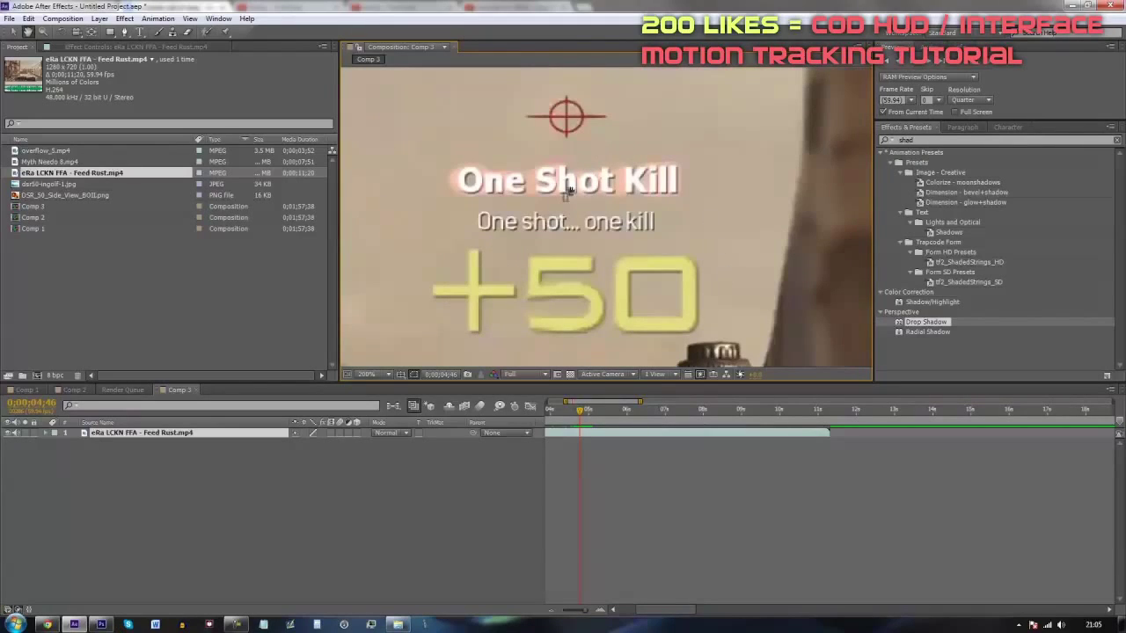
{"action": "key", "text": "comma"}
{"action": "key", "text": "period"}
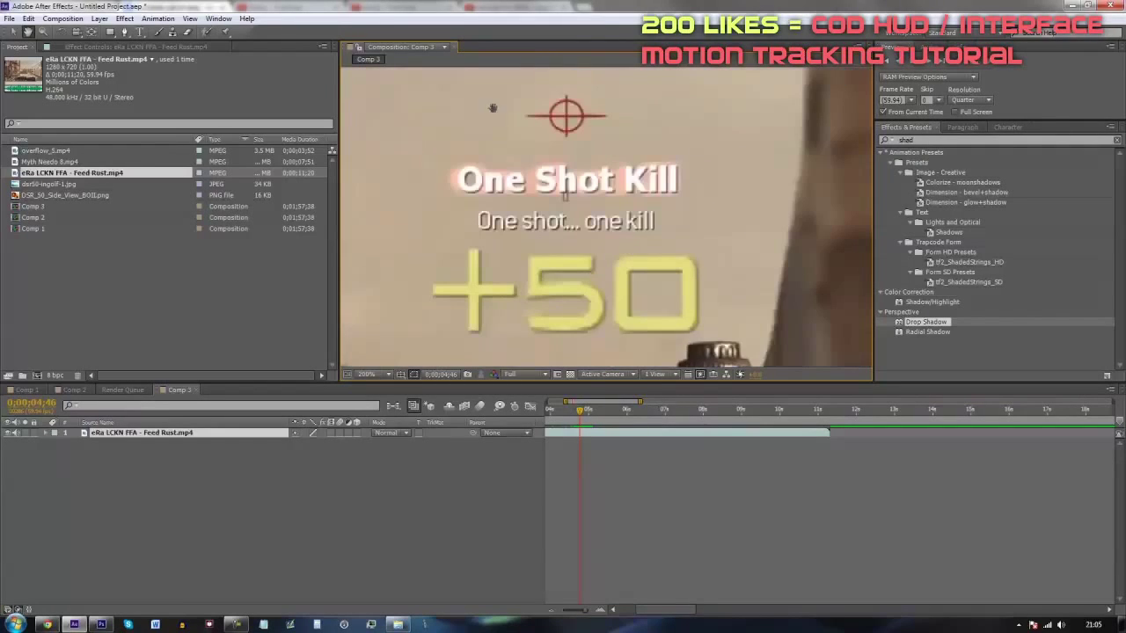
{"action": "key", "text": "comma"}
{"action": "left_click_drag", "start_coordinate": [579, 410], "coordinate": [605, 419]}
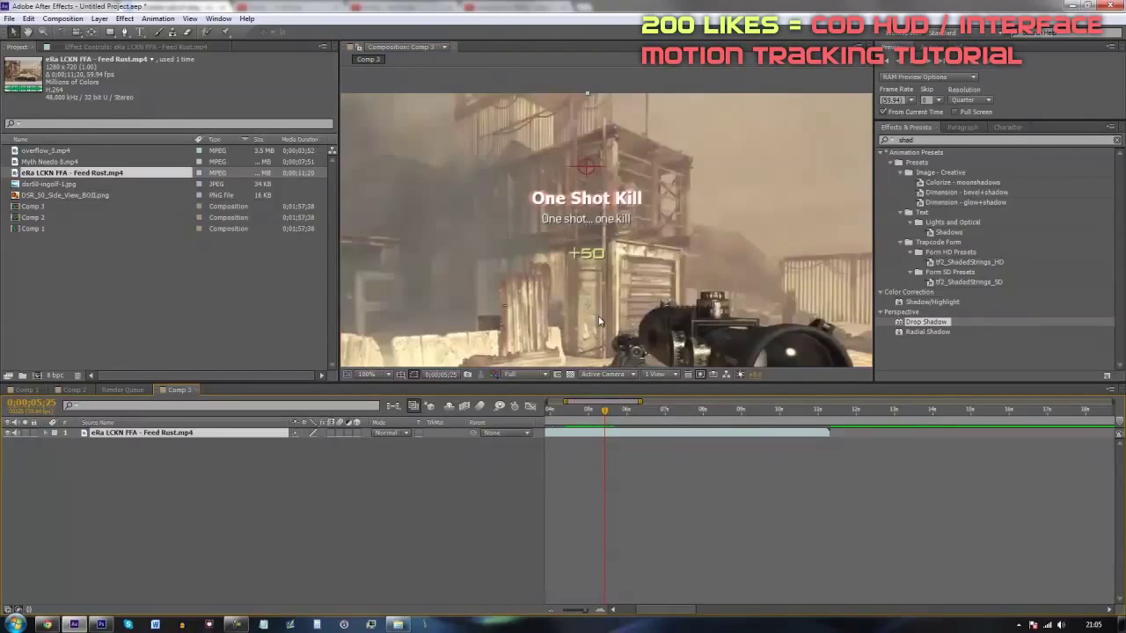
{"action": "scroll", "coordinate": [601, 299], "scroll_direction": "up", "scroll_amount": 2}
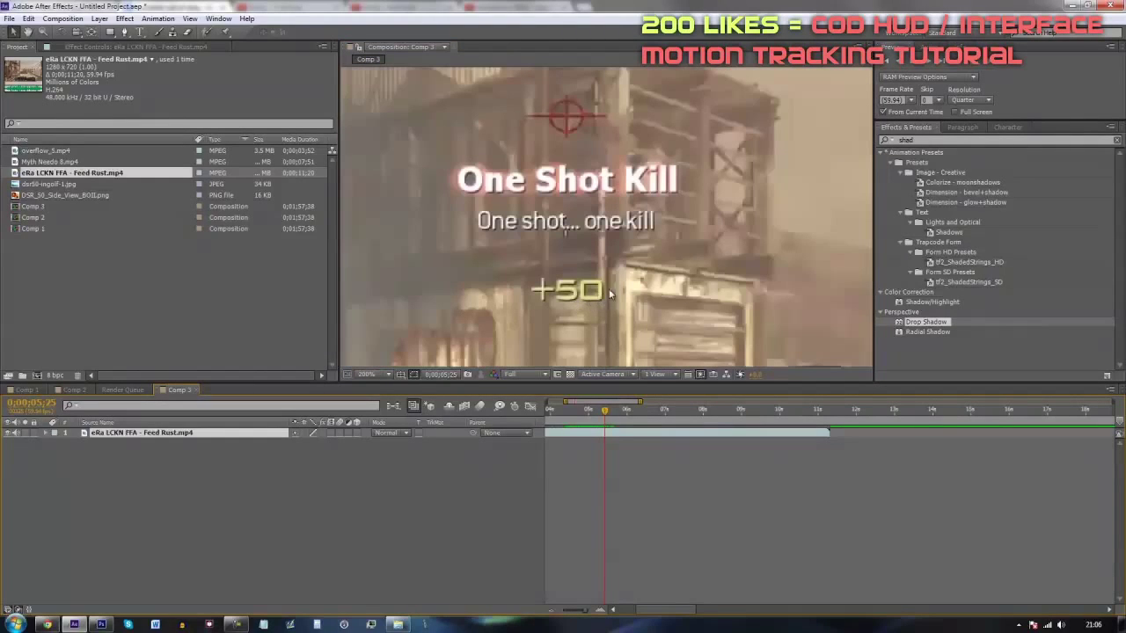
{"action": "scroll", "coordinate": [598, 335], "scroll_direction": "down", "scroll_amount": 1}
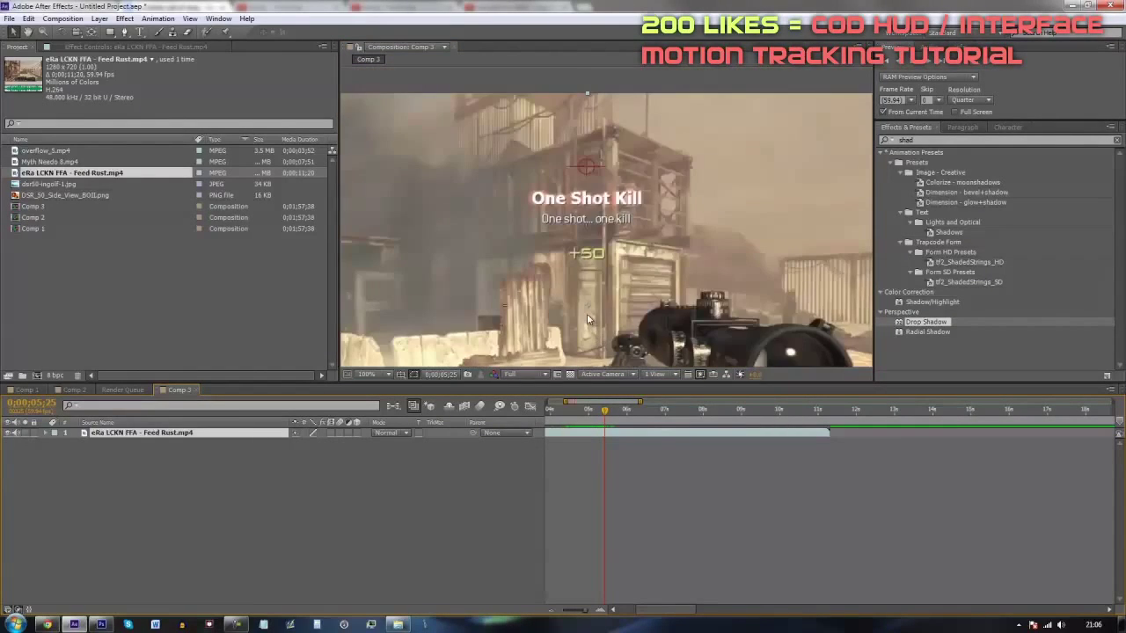
{"action": "scroll", "coordinate": [587, 313], "scroll_direction": "down", "scroll_amount": 1}
{"action": "scroll", "coordinate": [587, 315], "scroll_direction": "up", "scroll_amount": 1}
{"action": "scroll", "coordinate": [587, 316], "scroll_direction": "down", "scroll_amount": 1}
{"action": "left_click_drag", "start_coordinate": [584, 277], "coordinate": [581, 230]}
- Go to 0;00;04;50 in the Feed Rust clip and inspect the +50 pop-up against its background
{"action": "left_click_drag", "start_coordinate": [607, 407], "coordinate": [582, 427]}
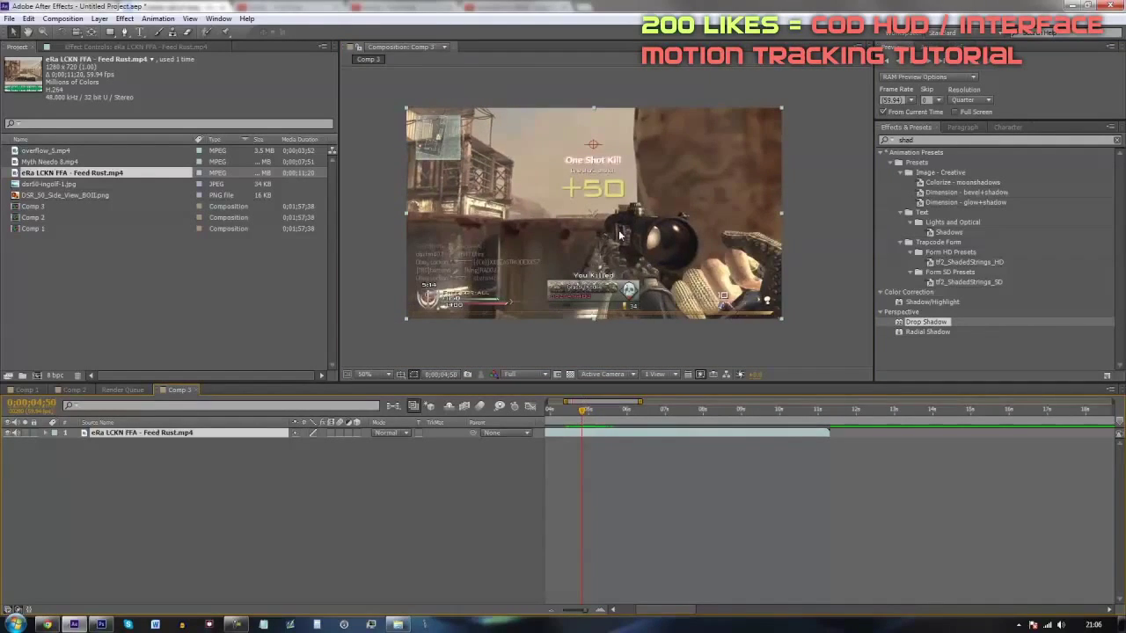
{"action": "scroll", "coordinate": [621, 230], "scroll_direction": "up", "scroll_amount": 1}
{"action": "left_click_drag", "start_coordinate": [604, 177], "coordinate": [589, 243]}
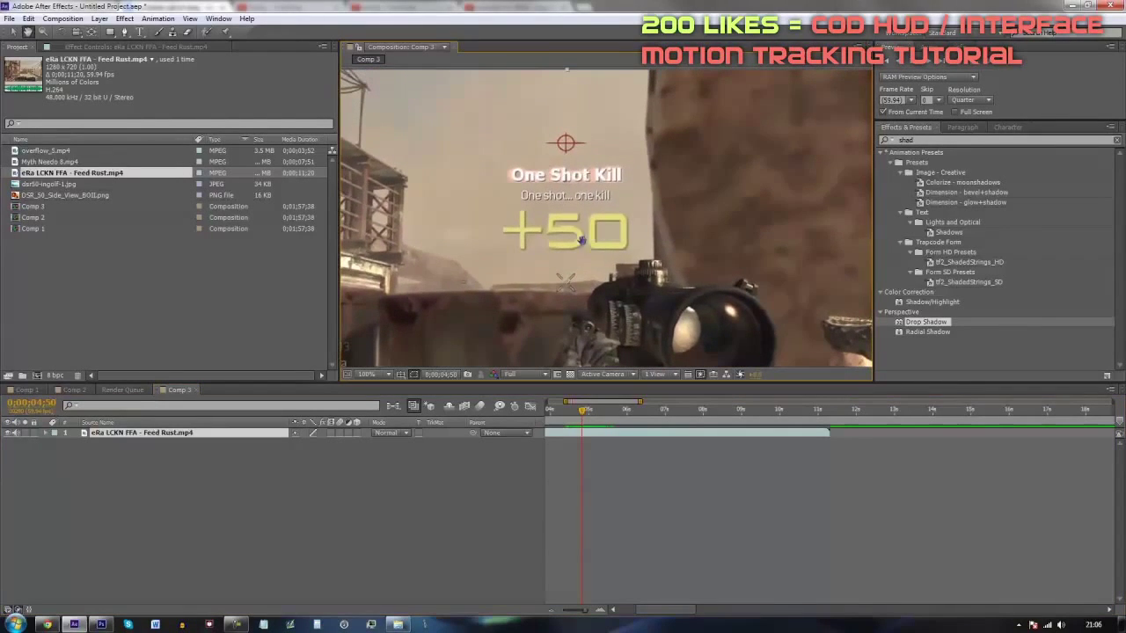
{"action": "scroll", "coordinate": [584, 228], "scroll_direction": "up", "scroll_amount": 1}
{"action": "left_click_drag", "start_coordinate": [561, 271], "coordinate": [608, 255]}
{"action": "scroll", "coordinate": [588, 304], "scroll_direction": "down", "scroll_amount": 1}
{"action": "scroll", "coordinate": [613, 257], "scroll_direction": "down", "scroll_amount": 1}
{"action": "key", "text": "v"}
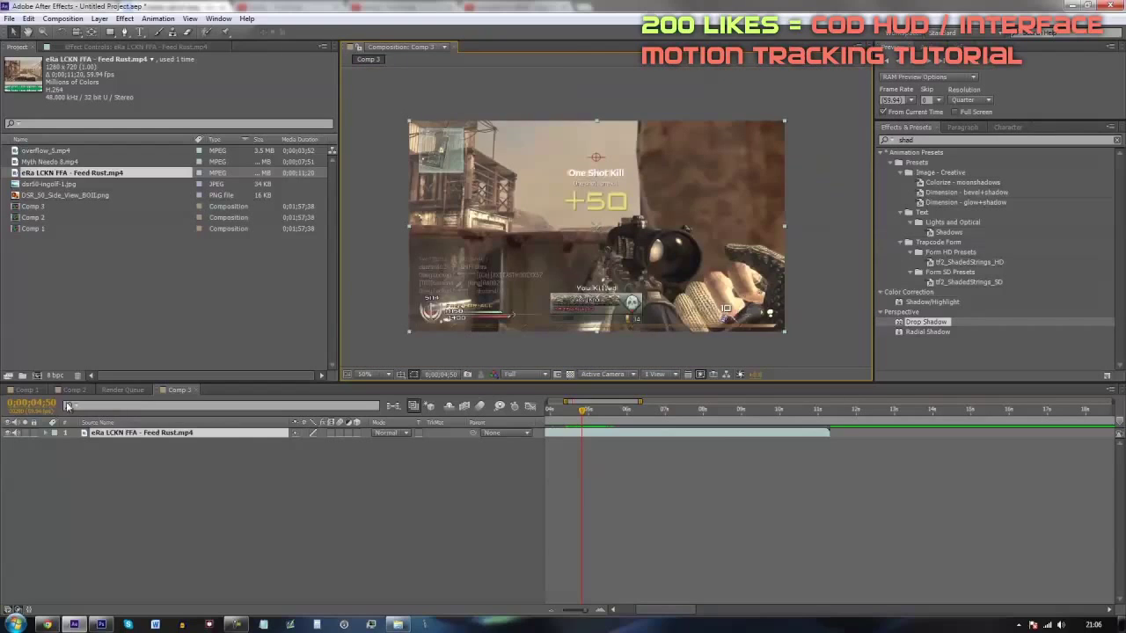
{"action": "scroll", "coordinate": [614, 228], "scroll_direction": "up", "scroll_amount": 2}
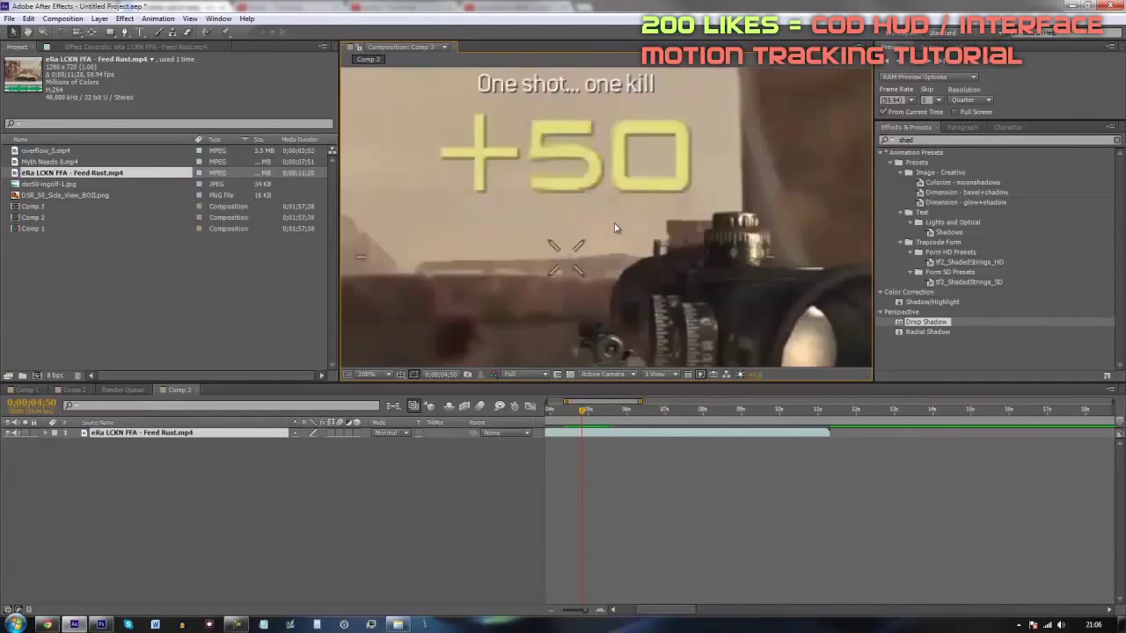
{"action": "scroll", "coordinate": [545, 182], "scroll_direction": "down", "scroll_amount": 1}
{"action": "scroll", "coordinate": [603, 205], "scroll_direction": "down", "scroll_amount": 1}
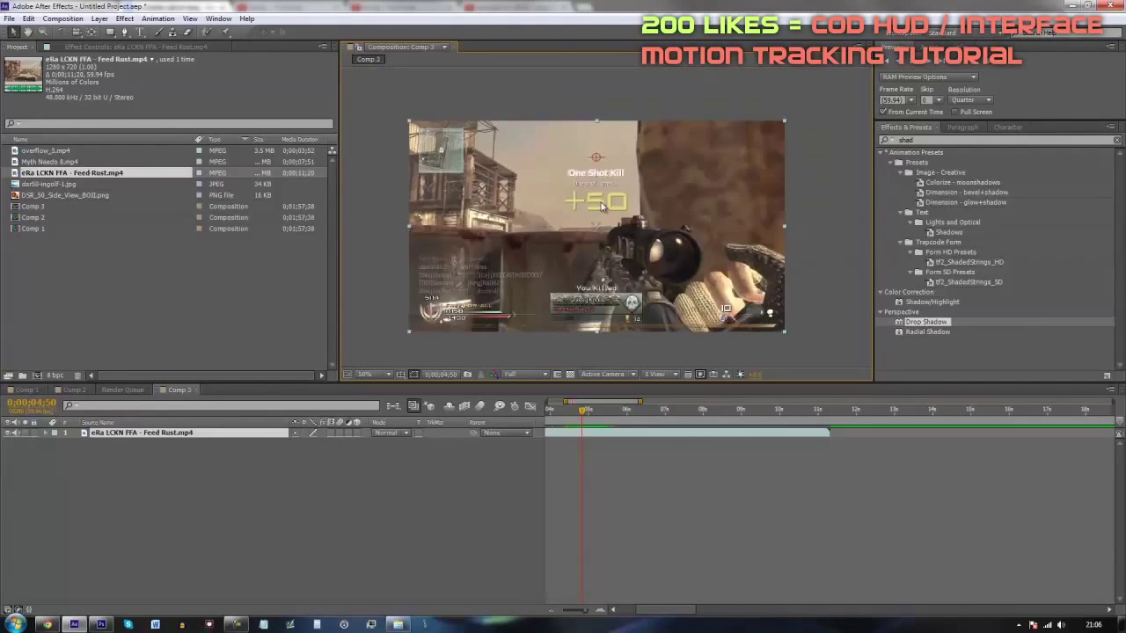
{"action": "scroll", "coordinate": [602, 206], "scroll_direction": "up", "scroll_amount": 1}
{"action": "scroll", "coordinate": [602, 206], "scroll_direction": "down", "scroll_amount": 1}
{"action": "scroll", "coordinate": [602, 206], "scroll_direction": "up", "scroll_amount": 1}
{"action": "scroll", "coordinate": [603, 206], "scroll_direction": "down", "scroll_amount": 1}
{"action": "scroll", "coordinate": [607, 217], "scroll_direction": "up", "scroll_amount": 1}
{"action": "key", "text": "h"}
{"action": "left_click_drag", "start_coordinate": [613, 186], "coordinate": [576, 269]}
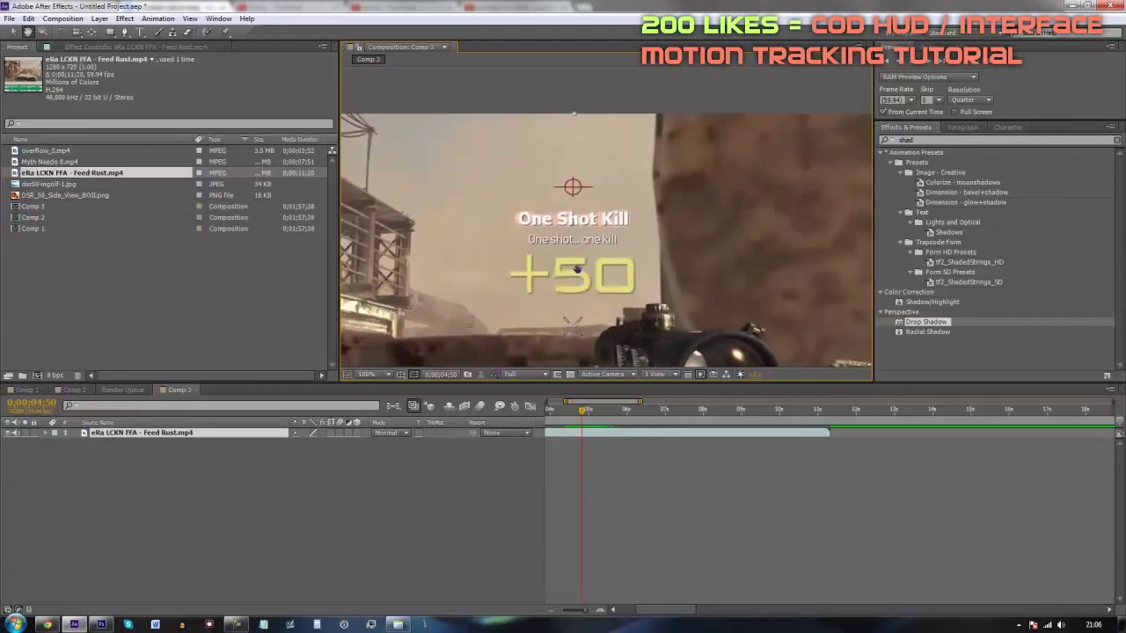
- Freeze the Feed Rust clip on the current frame, check other times, and return to the start of the composition
{"action": "right_click", "coordinate": [592, 434]}
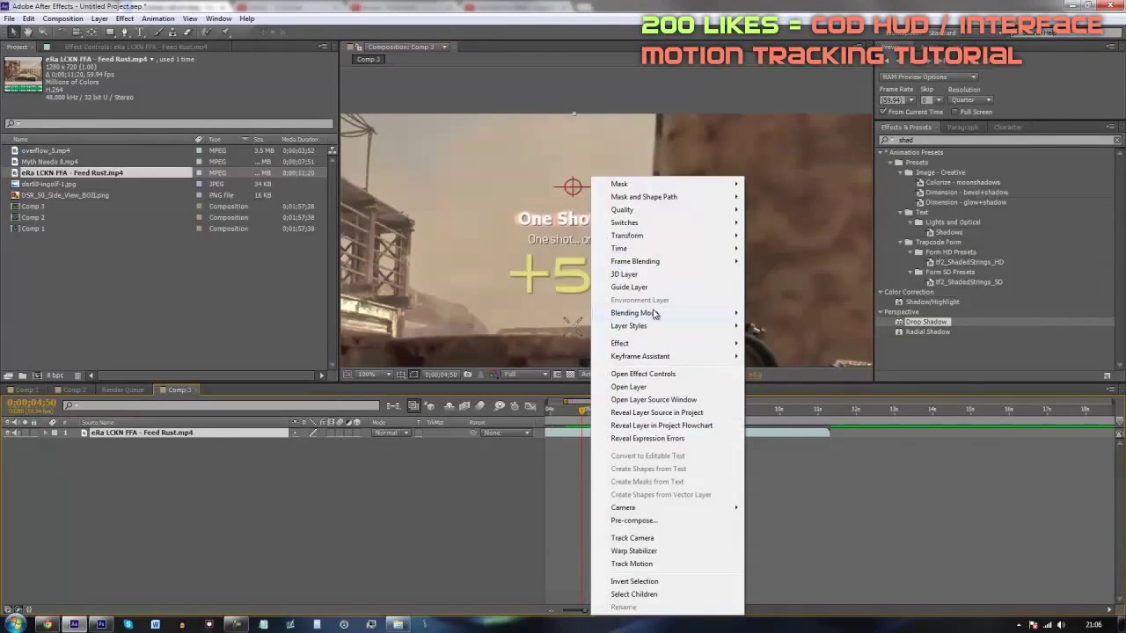
{"action": "mouse_move", "coordinate": [624, 251]}
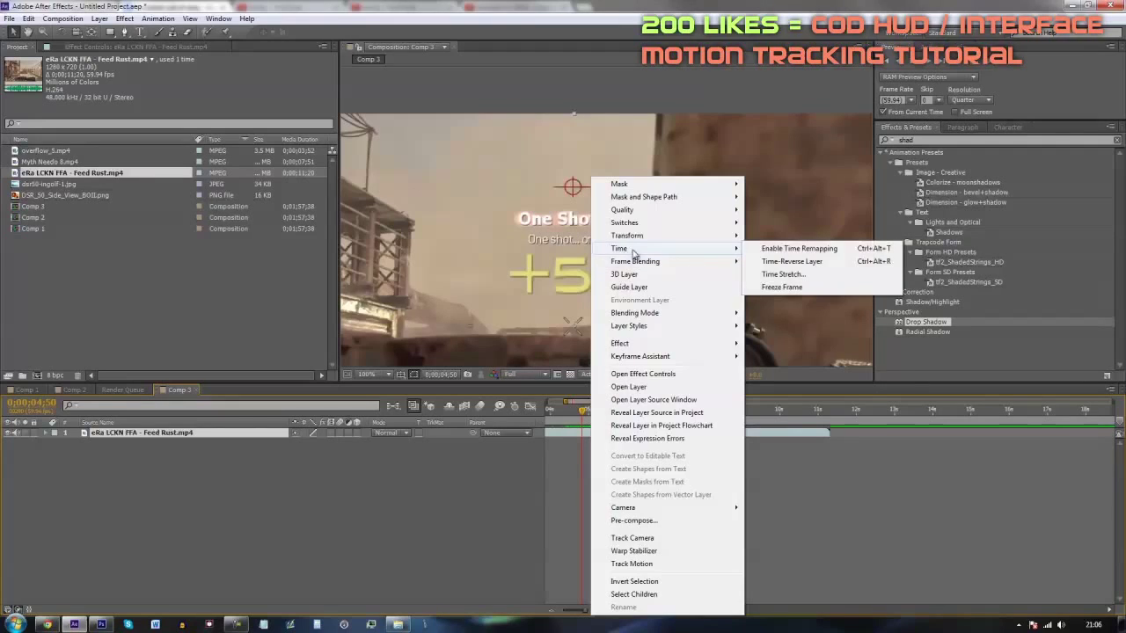
{"action": "left_click", "coordinate": [777, 289]}
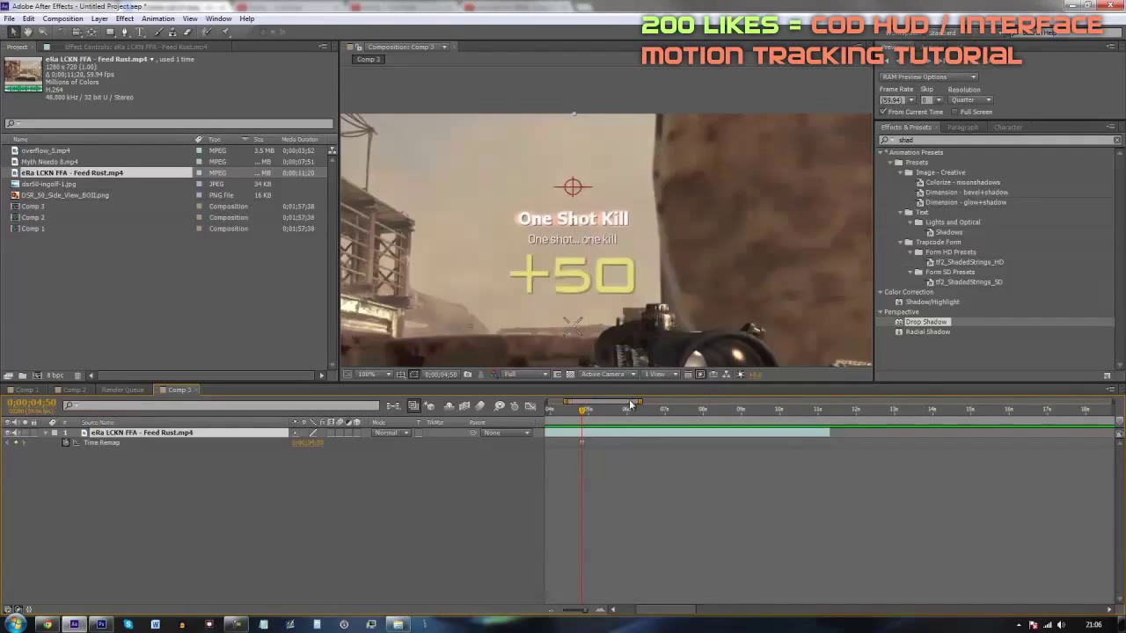
{"action": "left_click_drag", "start_coordinate": [585, 411], "coordinate": [745, 414]}
{"action": "key", "text": "Home"}
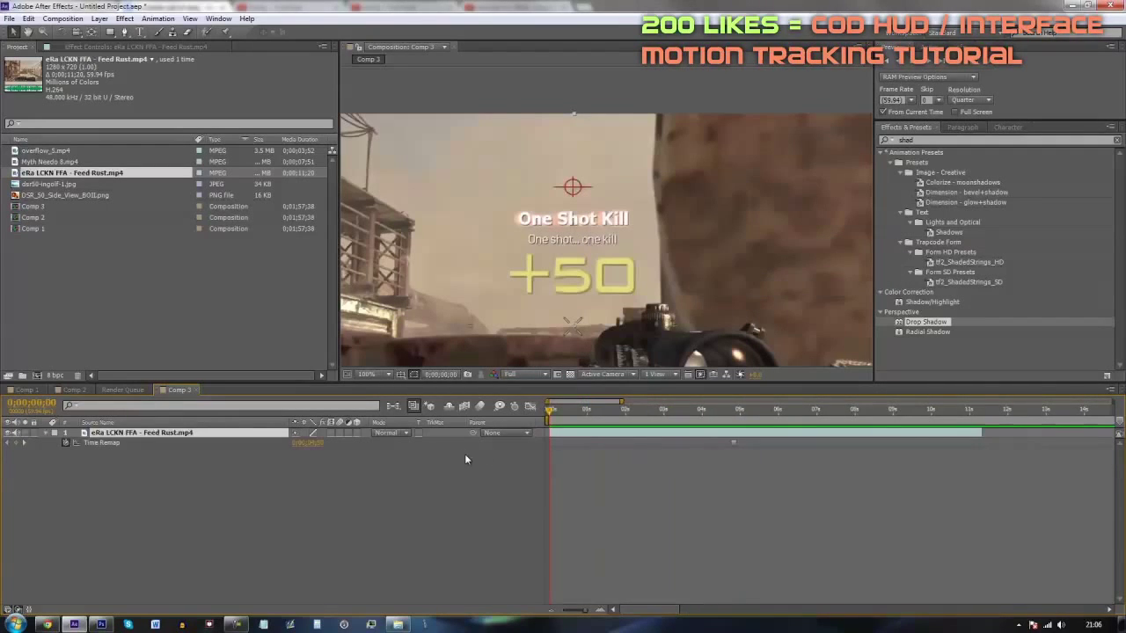
- Search the effects for Color Key and apply it to the Feed Rust clip
{"action": "left_click_drag", "start_coordinate": [935, 139], "coordinate": [781, 120]}
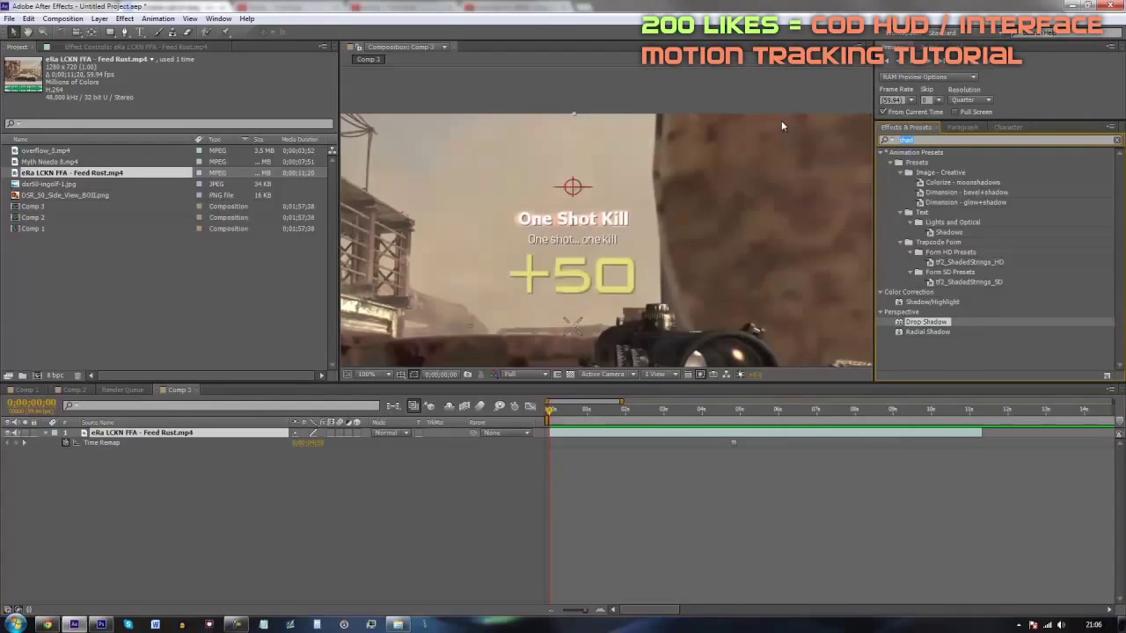
{"action": "type", "text": "colo"}
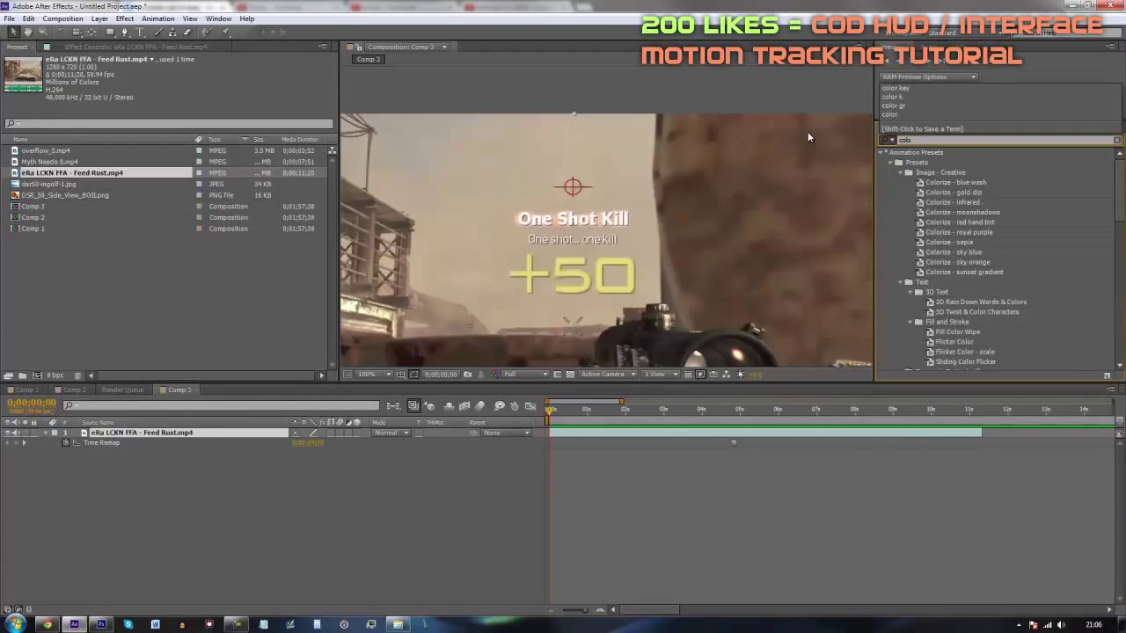
{"action": "type", "text": "r ke"}
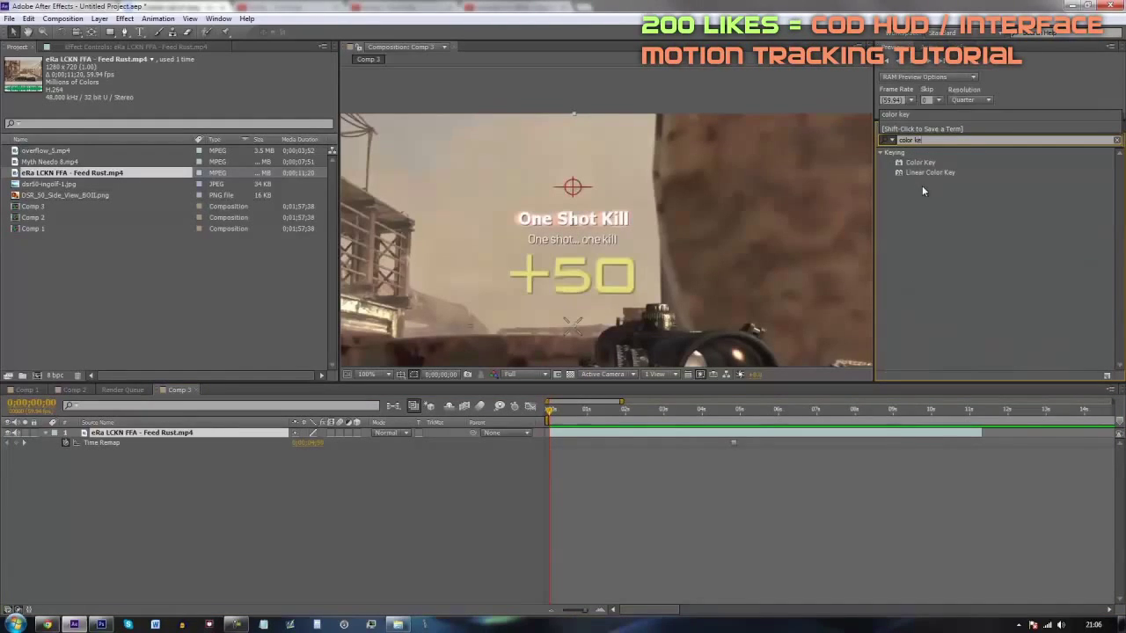
{"action": "left_click_drag", "start_coordinate": [911, 200], "coordinate": [787, 434]}
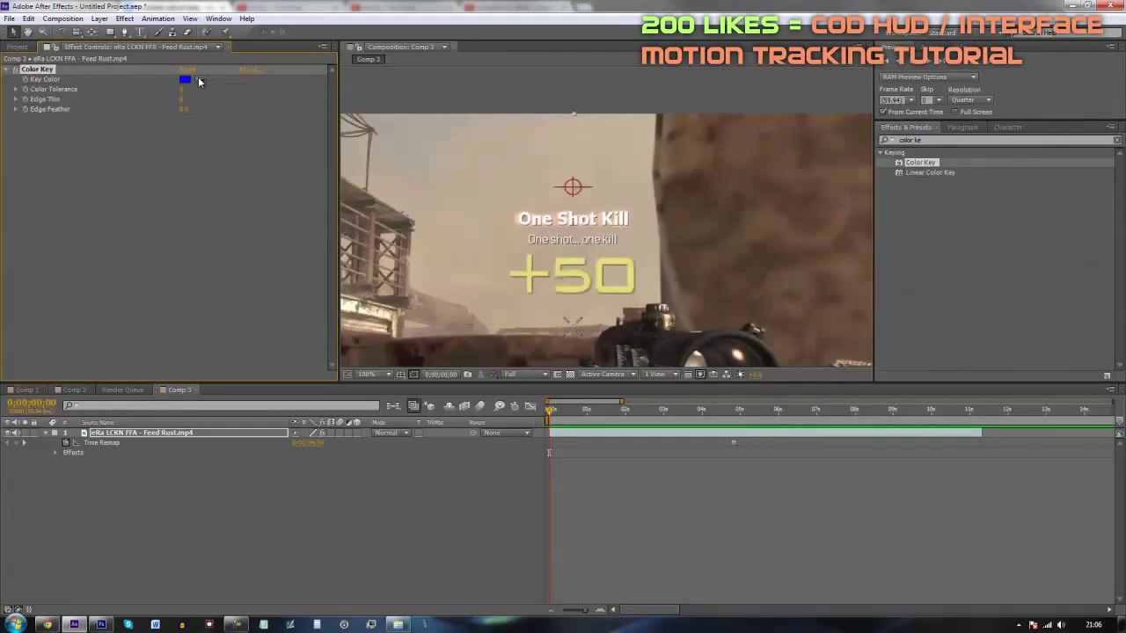
- Mask the clip to a rectangle around the crosshair, One Shot Kill text and +50, and key out the beige background with increased tolerance
{"action": "left_click", "coordinate": [110, 31]}
{"action": "left_click_drag", "start_coordinate": [500, 166], "coordinate": [640, 307]}
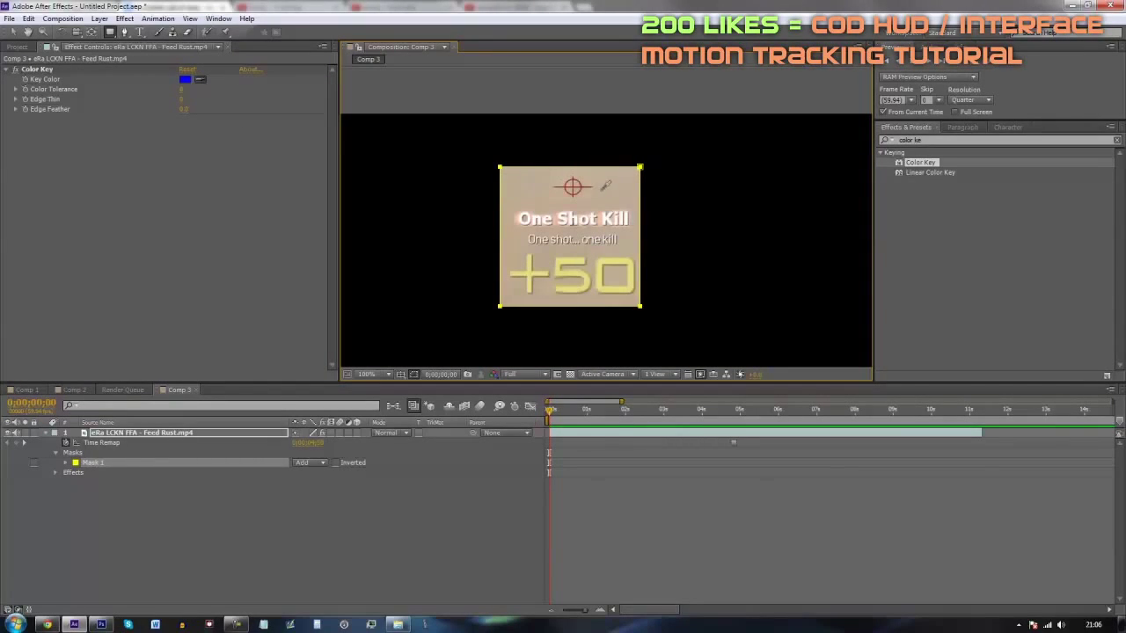
{"action": "left_click", "coordinate": [601, 189]}
{"action": "left_click_drag", "start_coordinate": [184, 95], "coordinate": [202, 88]}
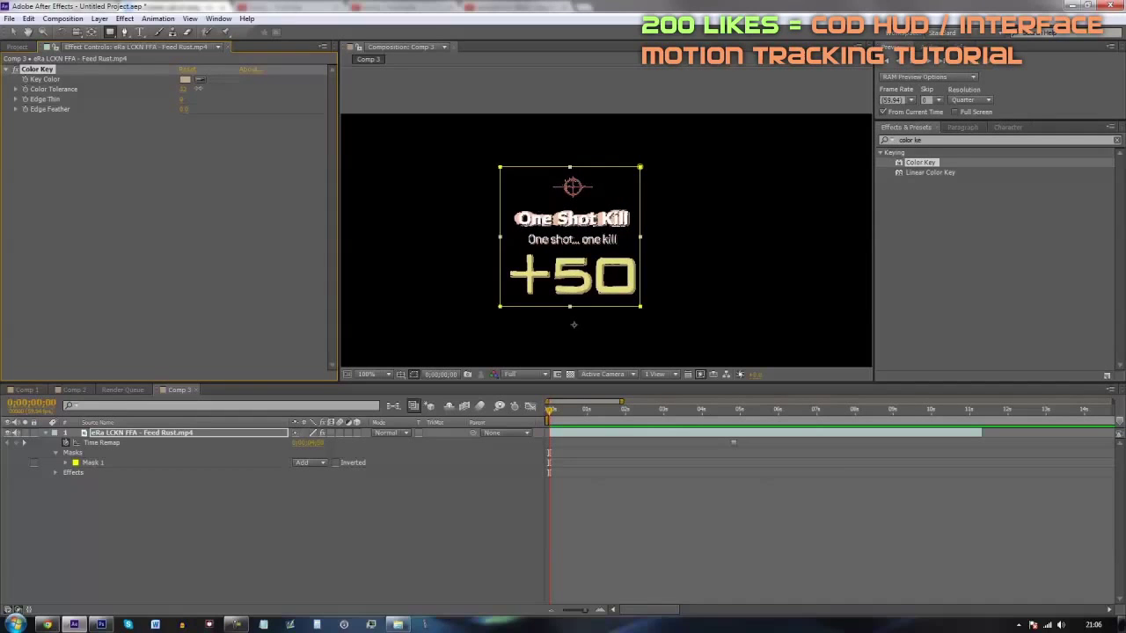
- Try keying the beige background with Keylight in place of Color Key, adjusting screen gain and balance, and remove the Keylight effect
{"action": "left_click", "coordinate": [15, 69]}
{"action": "left_click_drag", "start_coordinate": [935, 140], "coordinate": [596, 129]}
{"action": "type", "text": "keyl"}
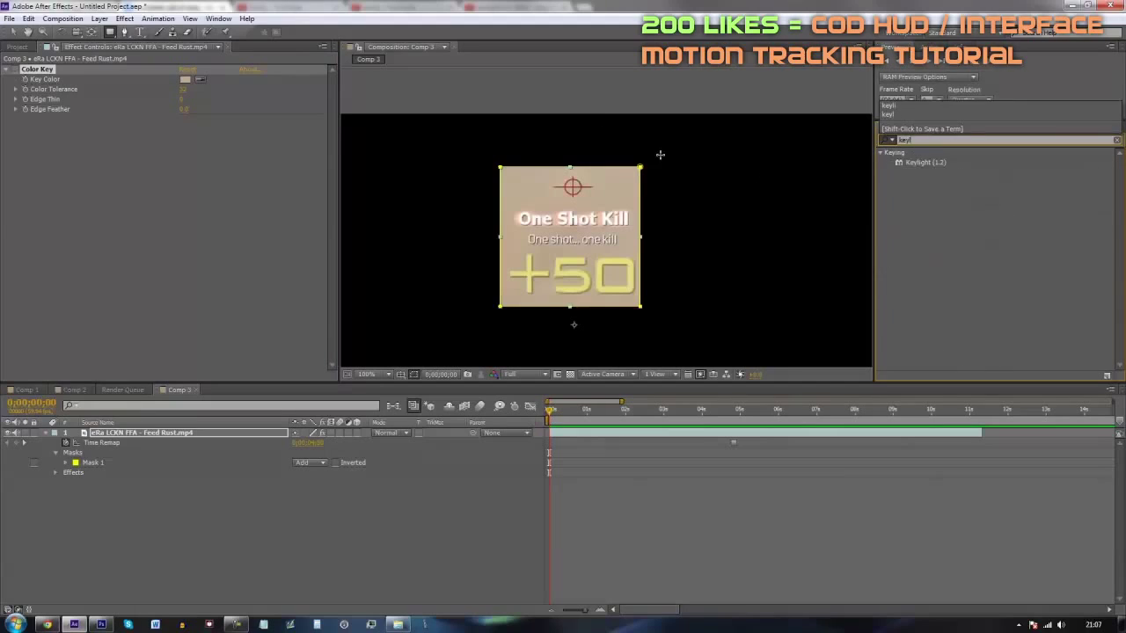
{"action": "left_click_drag", "start_coordinate": [515, 163], "coordinate": [519, 172]}
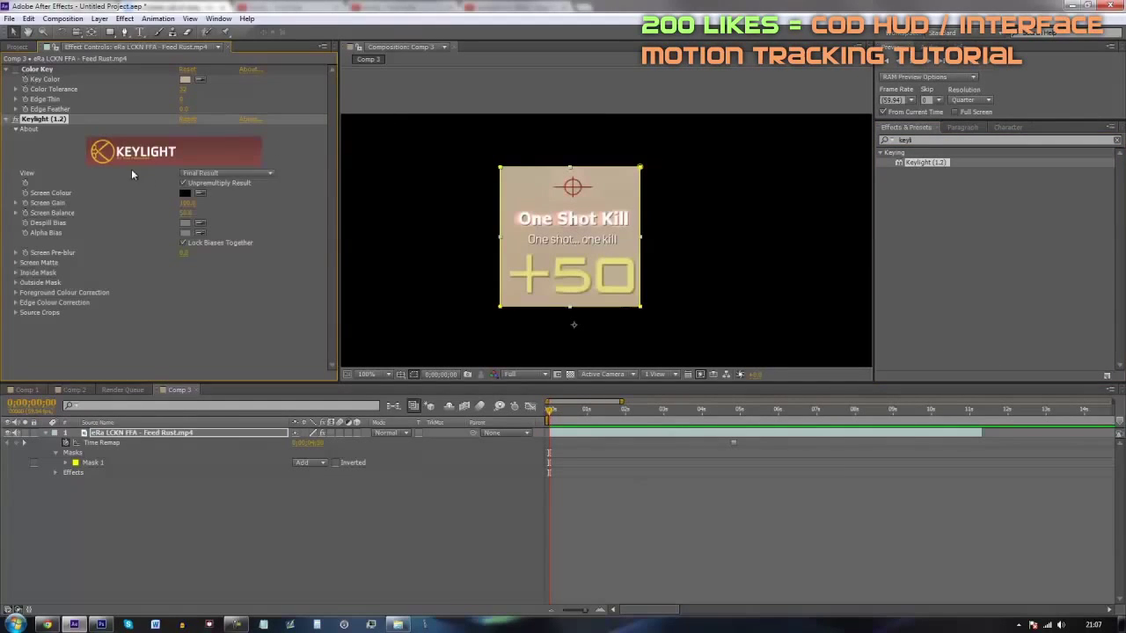
{"action": "left_click", "coordinate": [543, 195]}
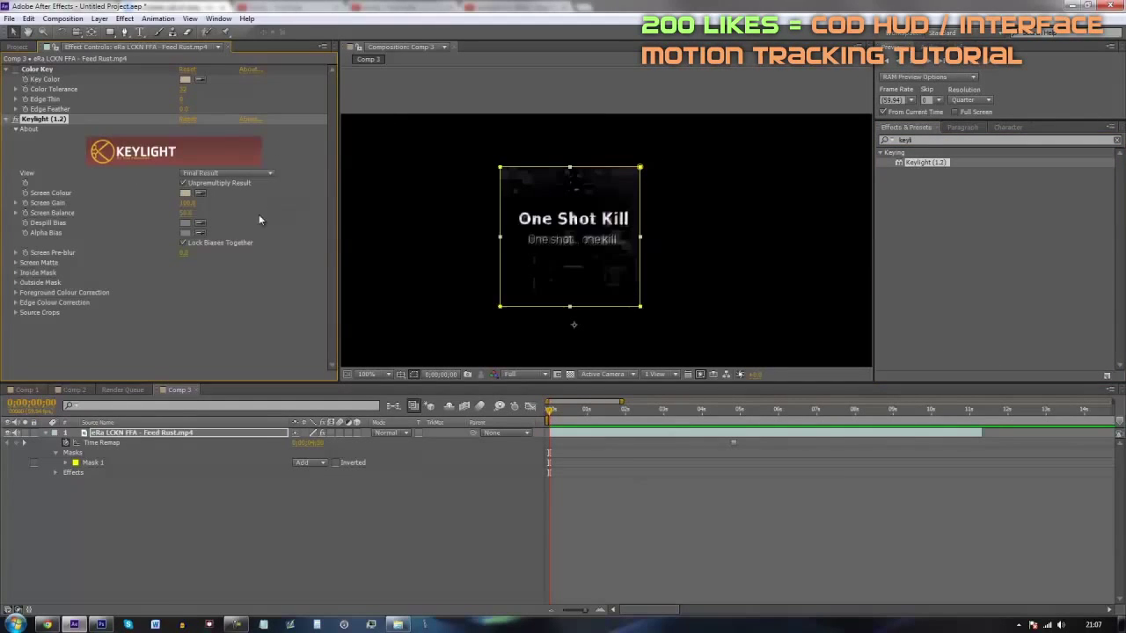
{"action": "left_click_drag", "start_coordinate": [184, 202], "coordinate": [269, 214]}
{"action": "left_click_drag", "start_coordinate": [184, 203], "coordinate": [200, 205]}
{"action": "key", "text": "equal"}
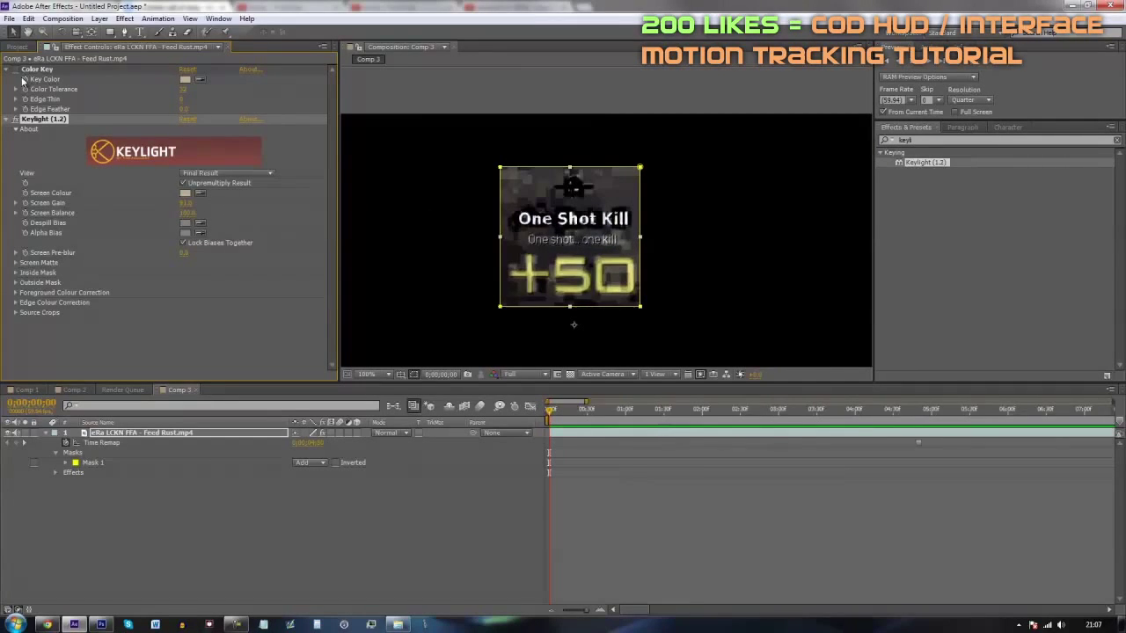
{"action": "key", "text": "Delete"}
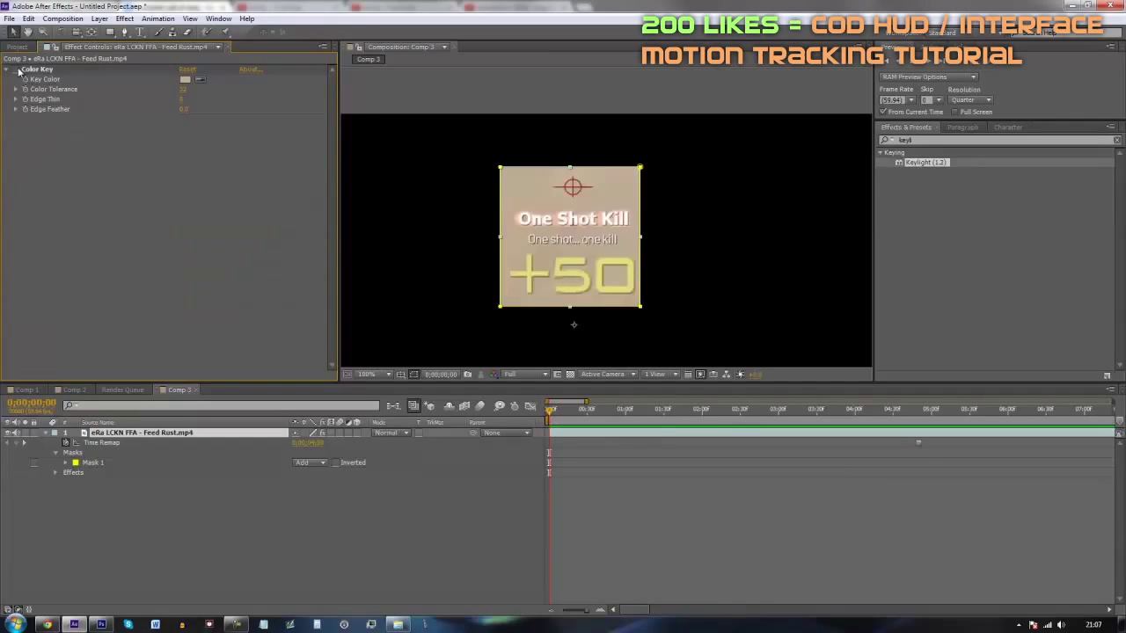
- Refine the Color Key on the pop-up by raising its color tolerance and adjusting its edge thinning and feather
{"action": "left_click_drag", "start_coordinate": [181, 99], "coordinate": [228, 119]}
{"action": "left_click_drag", "start_coordinate": [182, 89], "coordinate": [300, 168]}
{"action": "left_click", "coordinate": [705, 463]}
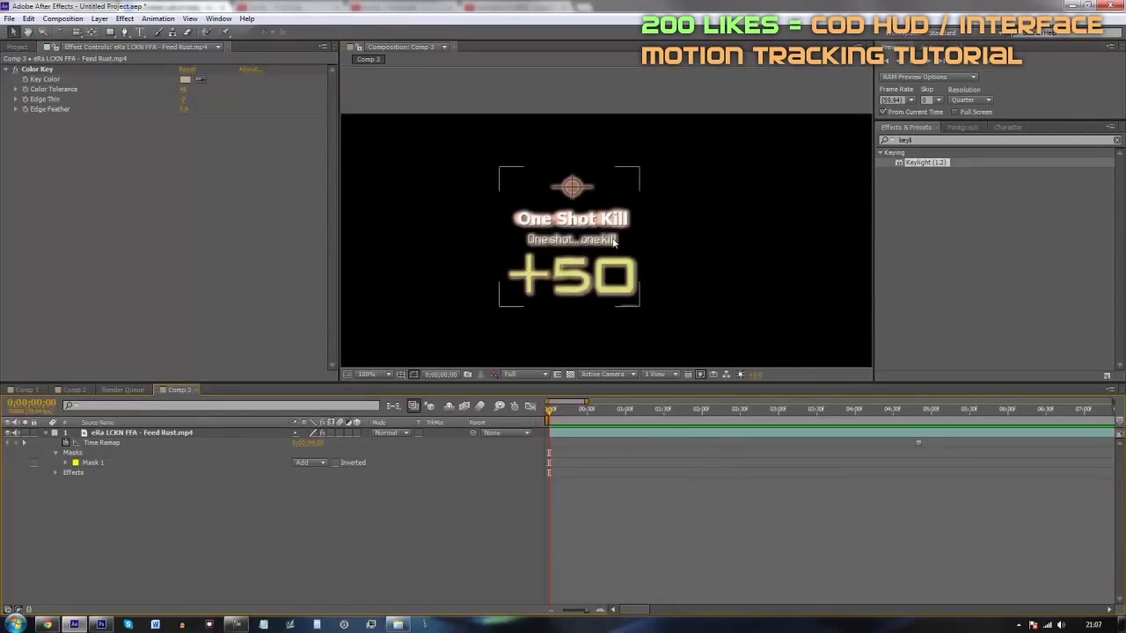
- Add a second Color Key to the Feed Rust clip, sample the leftover background near the crosshair, and increase its tolerance and edge feather
{"action": "left_click_drag", "start_coordinate": [924, 140], "coordinate": [810, 143]}
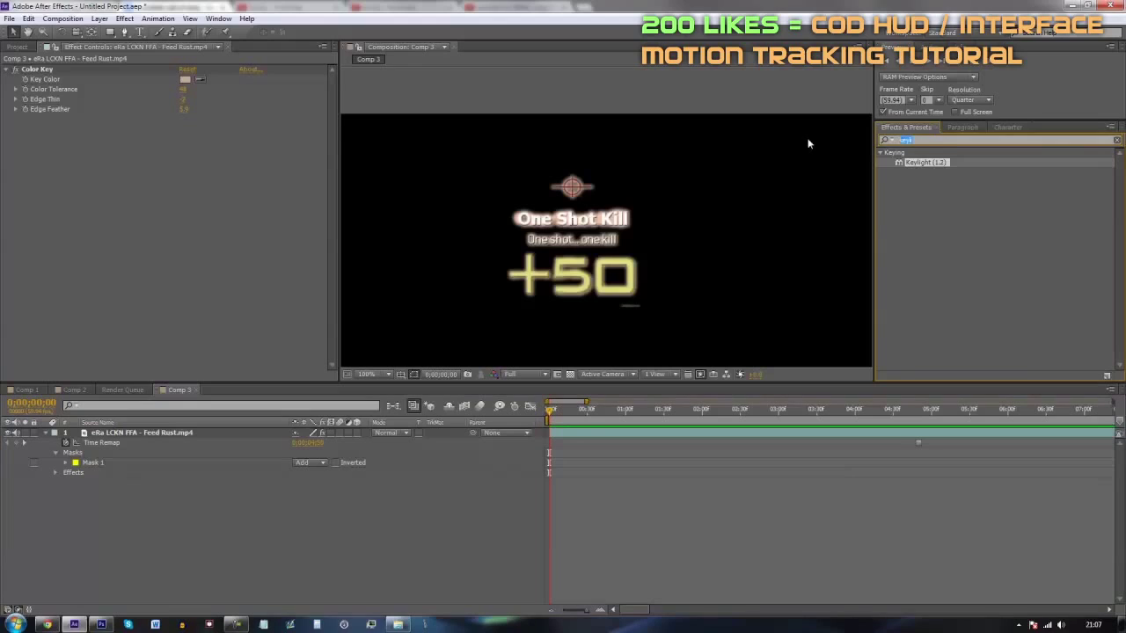
{"action": "type", "text": "color k"}
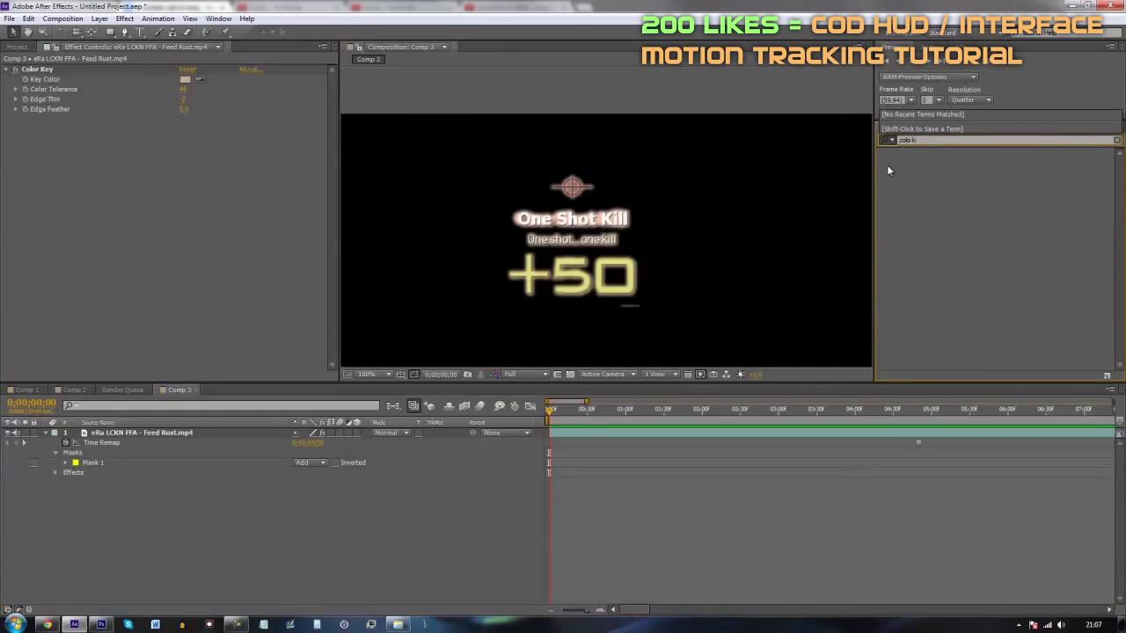
{"action": "key", "text": "BackSpace"}
{"action": "key", "text": "BackSpace"}
{"action": "key", "text": "BackSpace"}
{"action": "key", "text": "BackSpace"}
{"action": "key", "text": "BackSpace"}
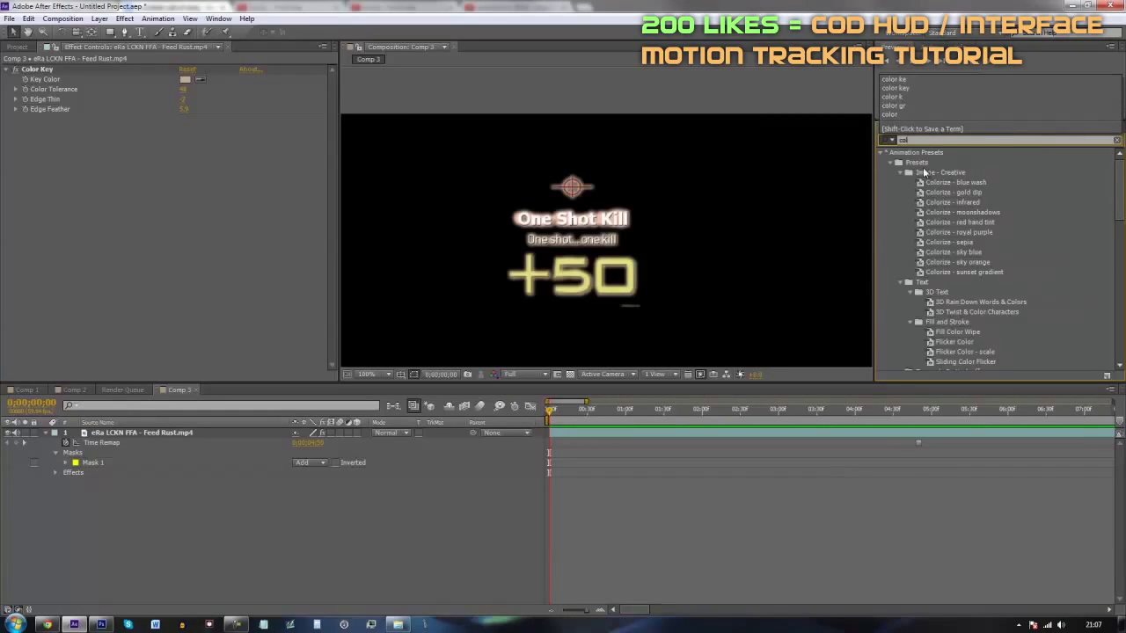
{"action": "type", "text": "or"}
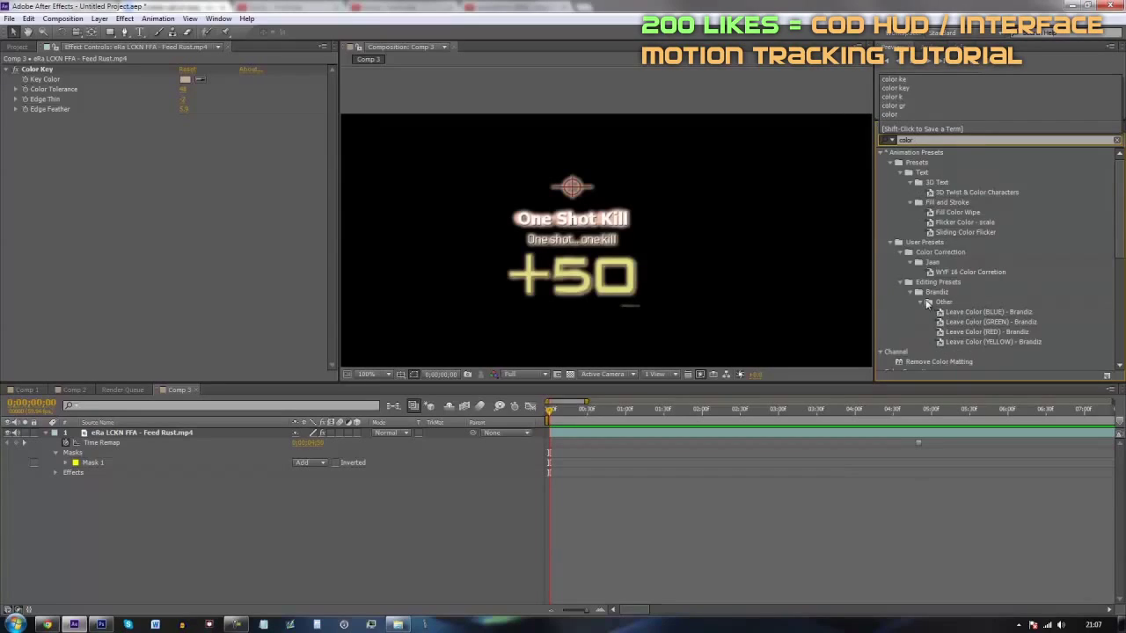
{"action": "scroll", "coordinate": [948, 290], "scroll_direction": "down", "scroll_amount": 5}
{"action": "scroll", "coordinate": [935, 287], "scroll_direction": "up", "scroll_amount": 2}
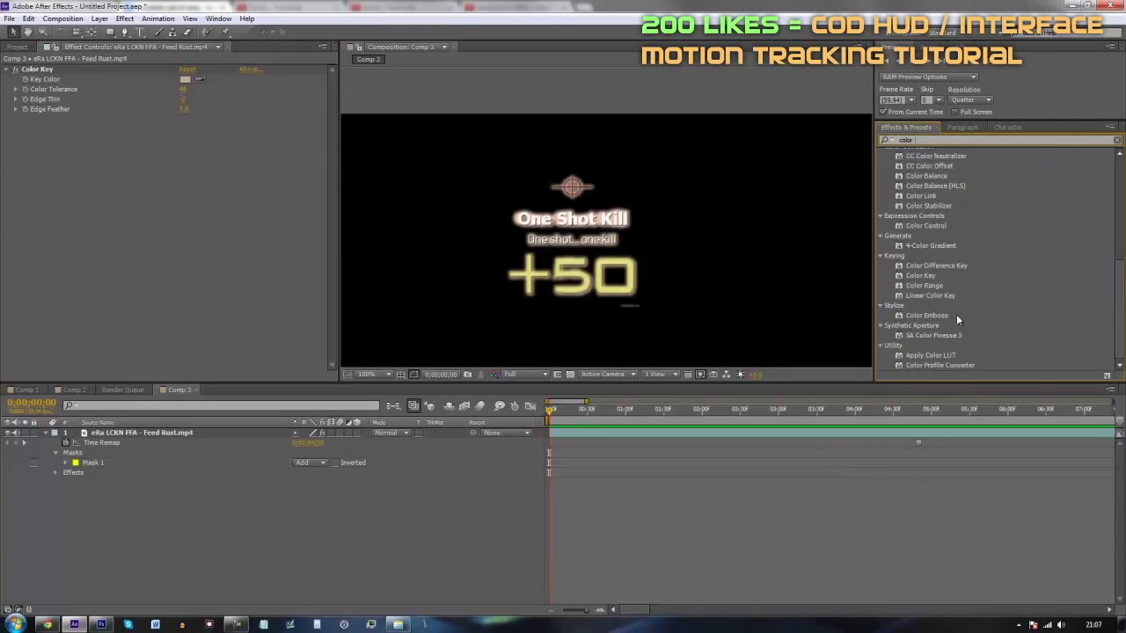
{"action": "left_click_drag", "start_coordinate": [920, 276], "coordinate": [238, 126]}
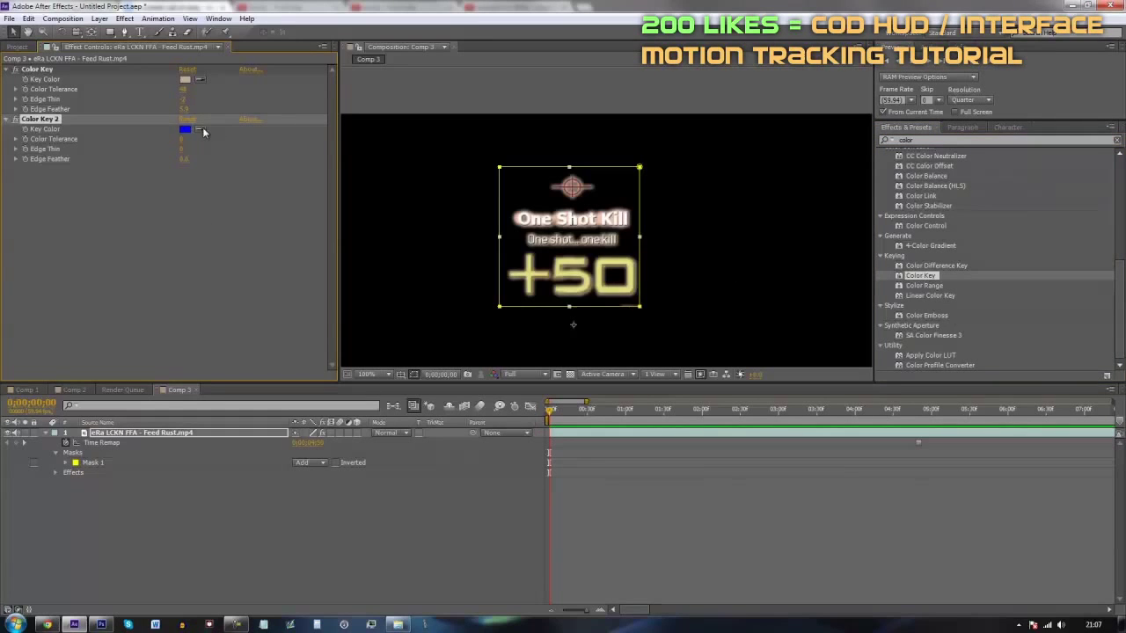
{"action": "left_click", "coordinate": [576, 191]}
{"action": "left_click_drag", "start_coordinate": [182, 139], "coordinate": [213, 161]}
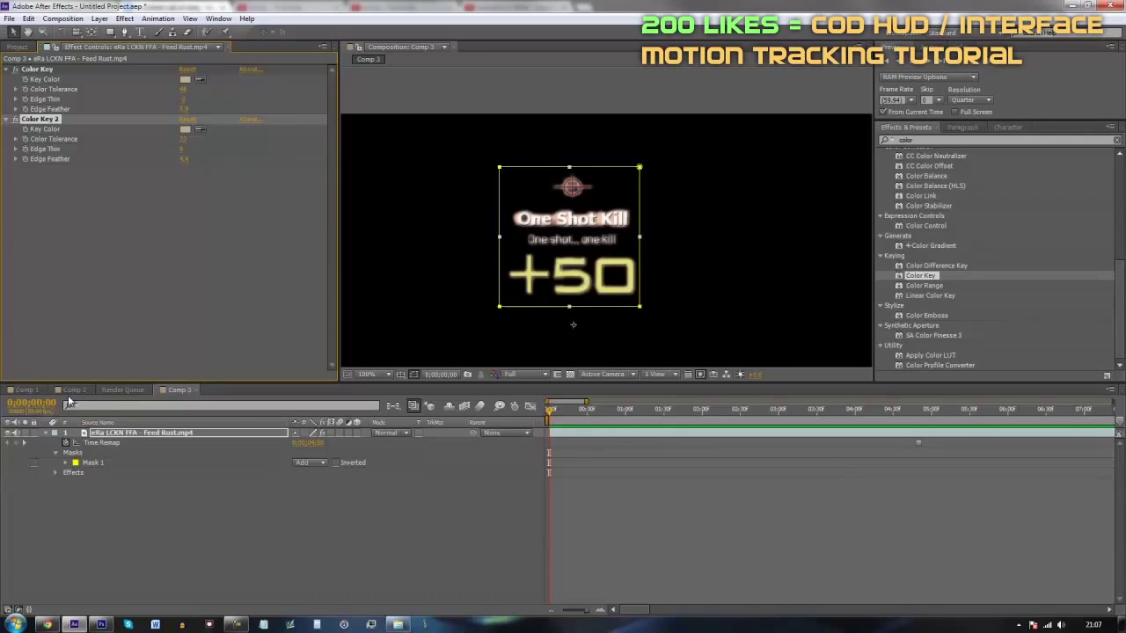
- Place Comp 3 in Comp 1 directly above overflow_5.mp4 as a 3D layer, and check the pop-up at 0;00;00;40
{"action": "left_click", "coordinate": [27, 390]}
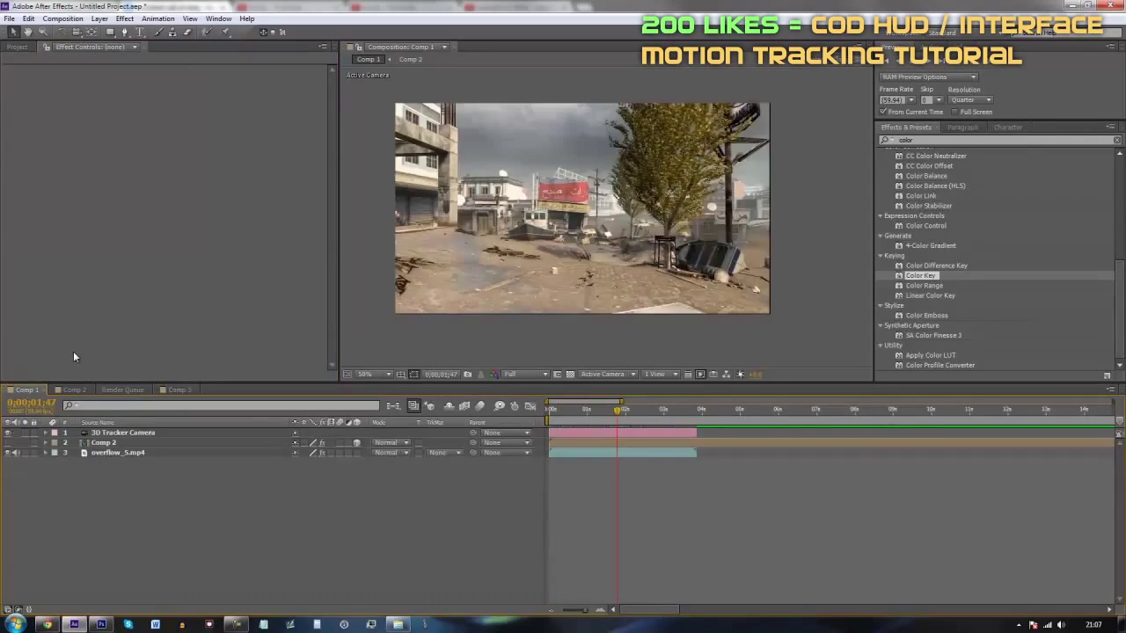
{"action": "left_click", "coordinate": [17, 47]}
{"action": "left_click", "coordinate": [35, 207]}
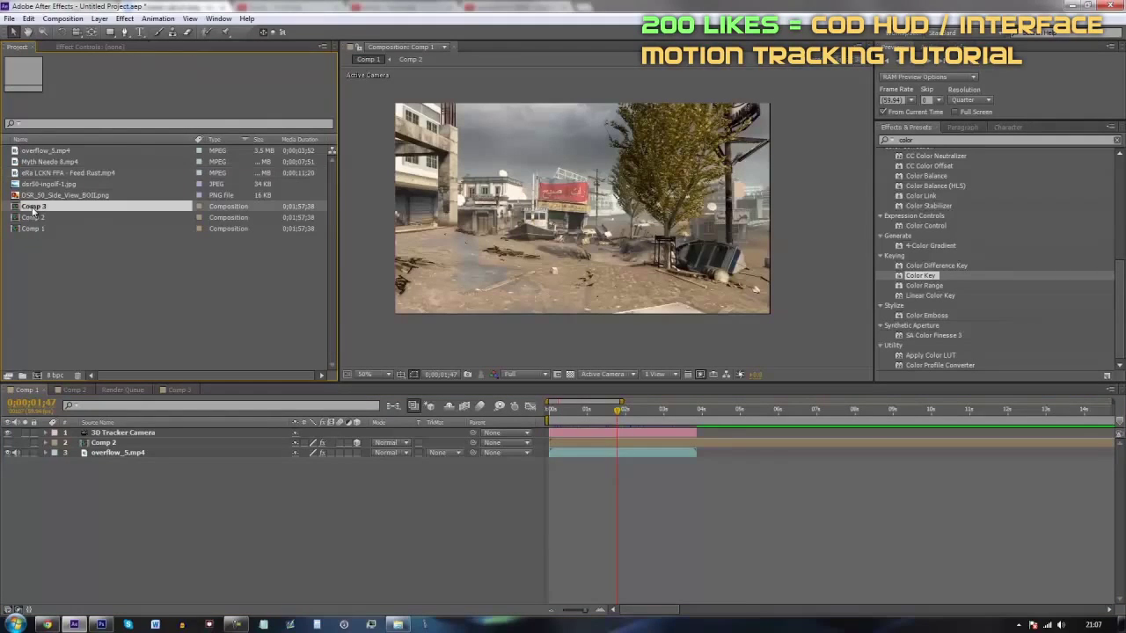
{"action": "left_click_drag", "start_coordinate": [41, 210], "coordinate": [126, 451]}
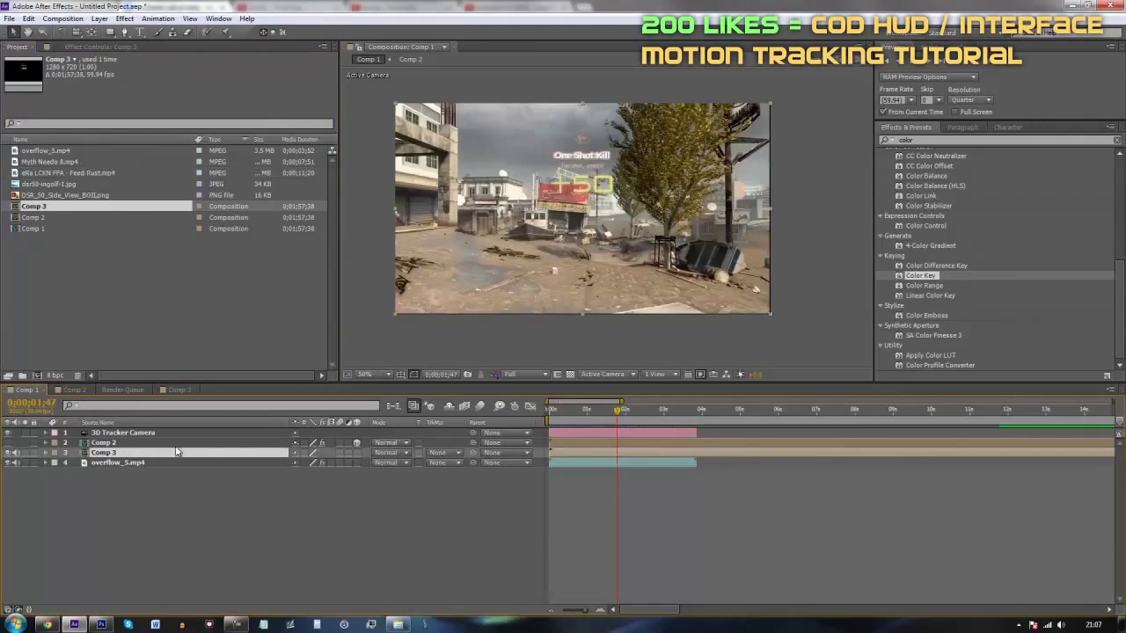
{"action": "left_click", "coordinate": [358, 453]}
{"action": "left_click_drag", "start_coordinate": [617, 409], "coordinate": [574, 428]}
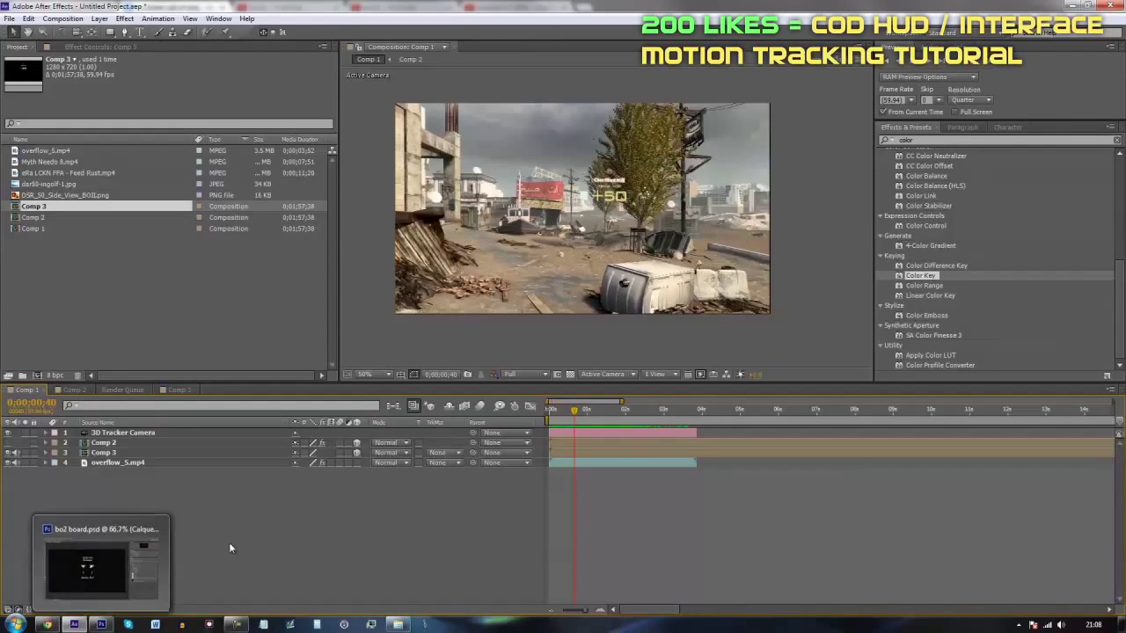
- Switch to Photoshop and examine the Round Win board against the black background, the reference gameplay image and transparency
{"action": "left_click", "coordinate": [94, 625]}
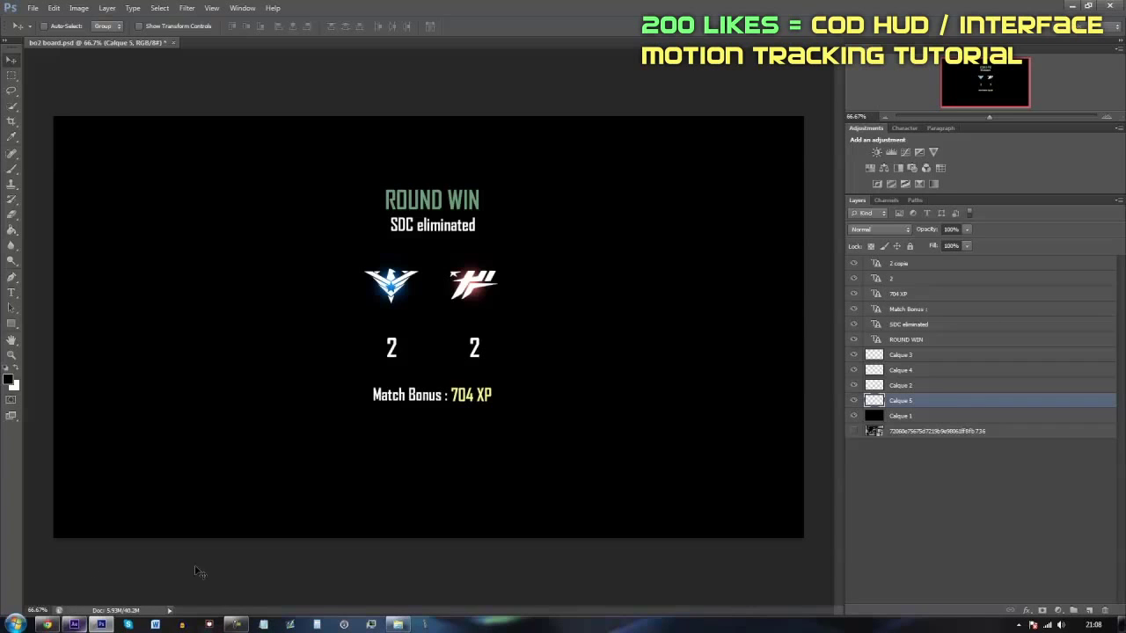
{"action": "left_click", "coordinate": [853, 415]}
{"action": "left_click", "coordinate": [853, 431]}
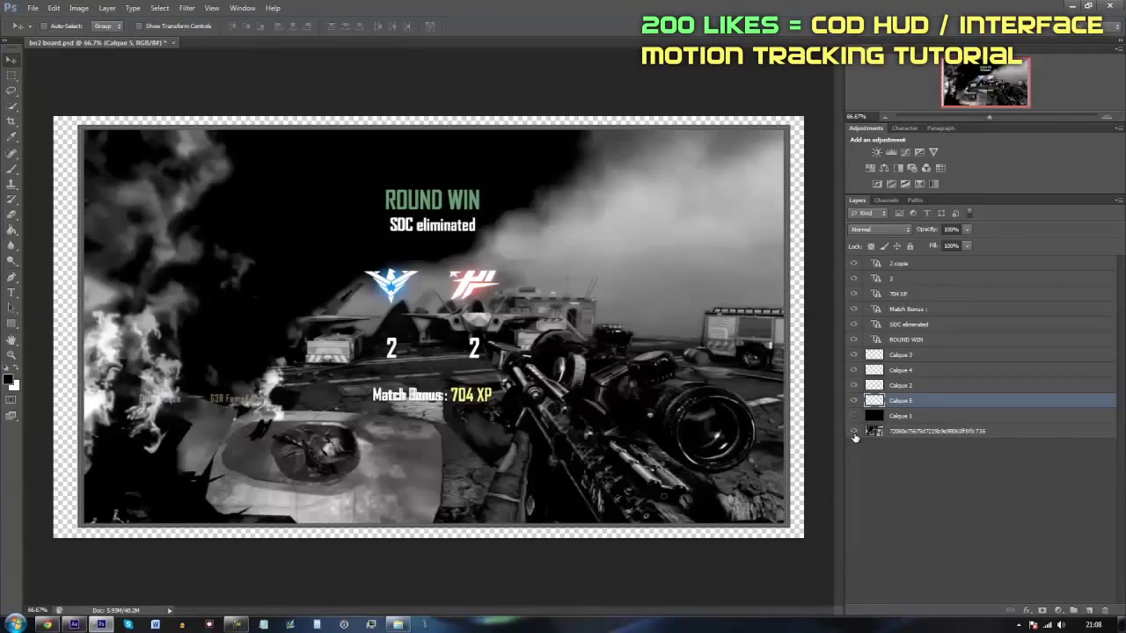
{"action": "left_click", "coordinate": [853, 431]}
{"action": "left_click", "coordinate": [854, 415]}
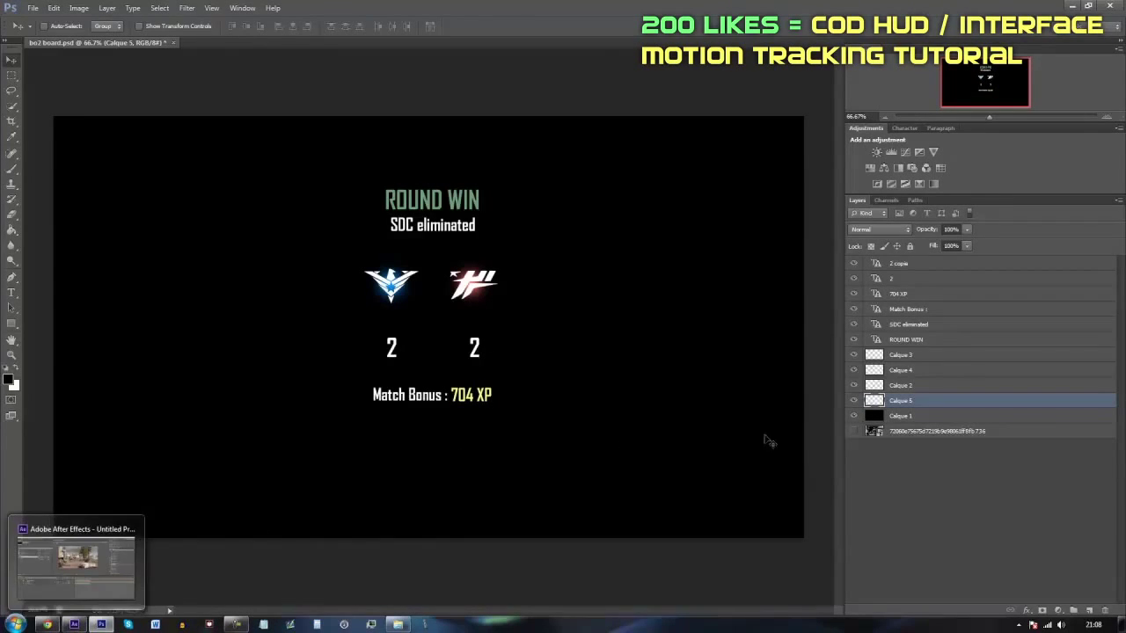
{"action": "left_click", "coordinate": [854, 416]}
{"action": "left_click", "coordinate": [854, 415]}
{"action": "left_click", "coordinate": [853, 415]}
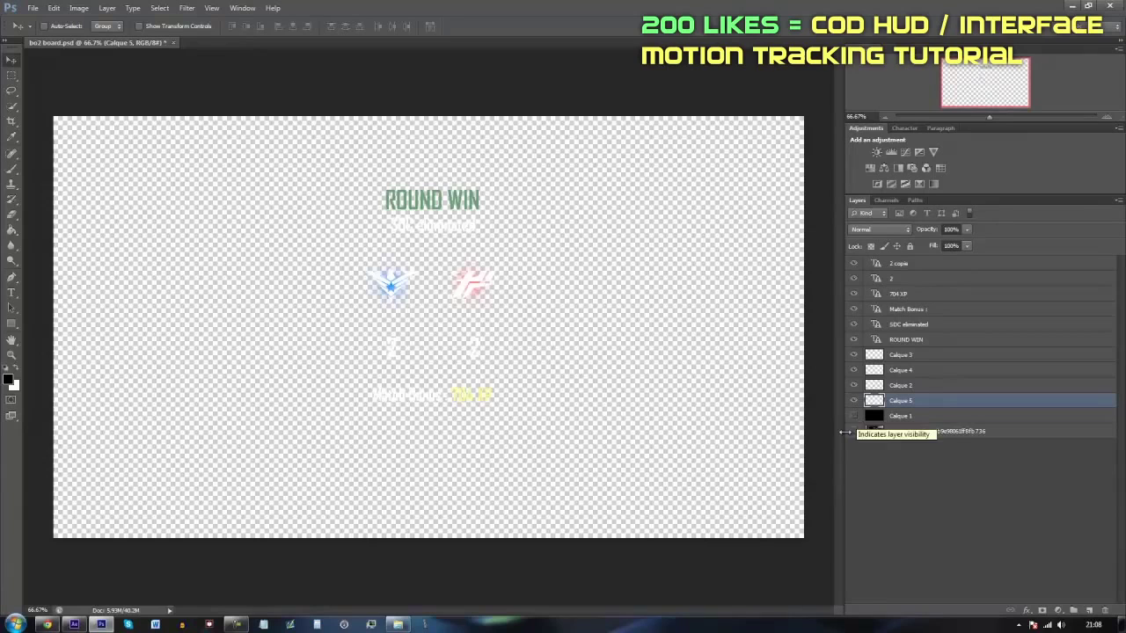
{"action": "left_click", "coordinate": [854, 431]}
{"action": "left_click", "coordinate": [854, 431]}
{"action": "left_click", "coordinate": [853, 416]}
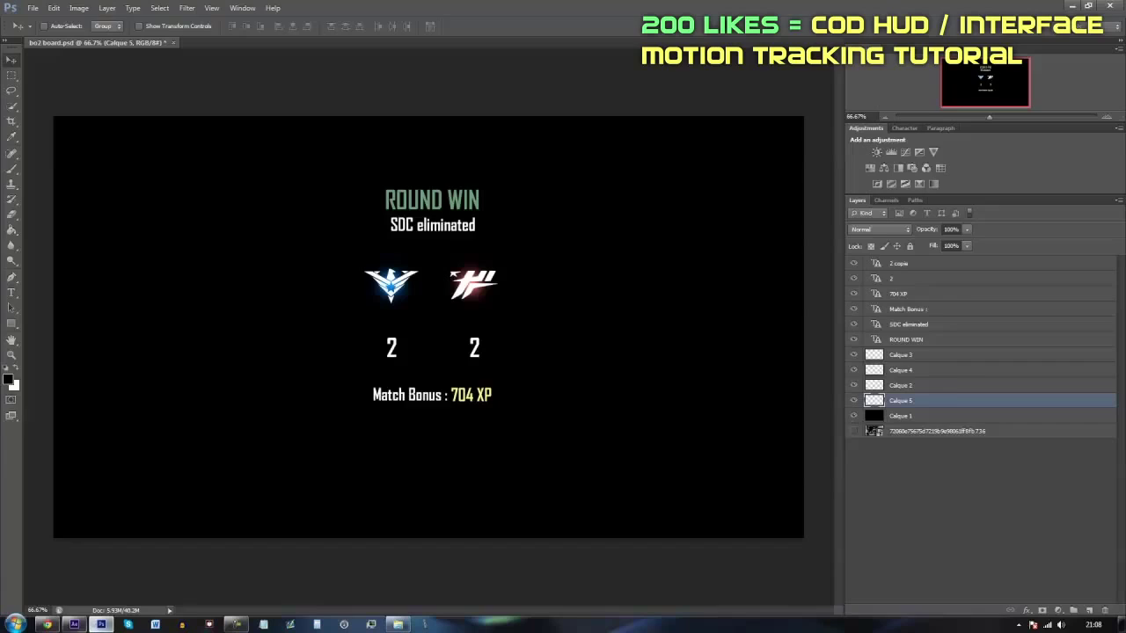
- Switch back to After Effects and examine Comp 1 at 100% in an enlarged composition viewer
{"action": "left_click", "coordinate": [74, 625]}
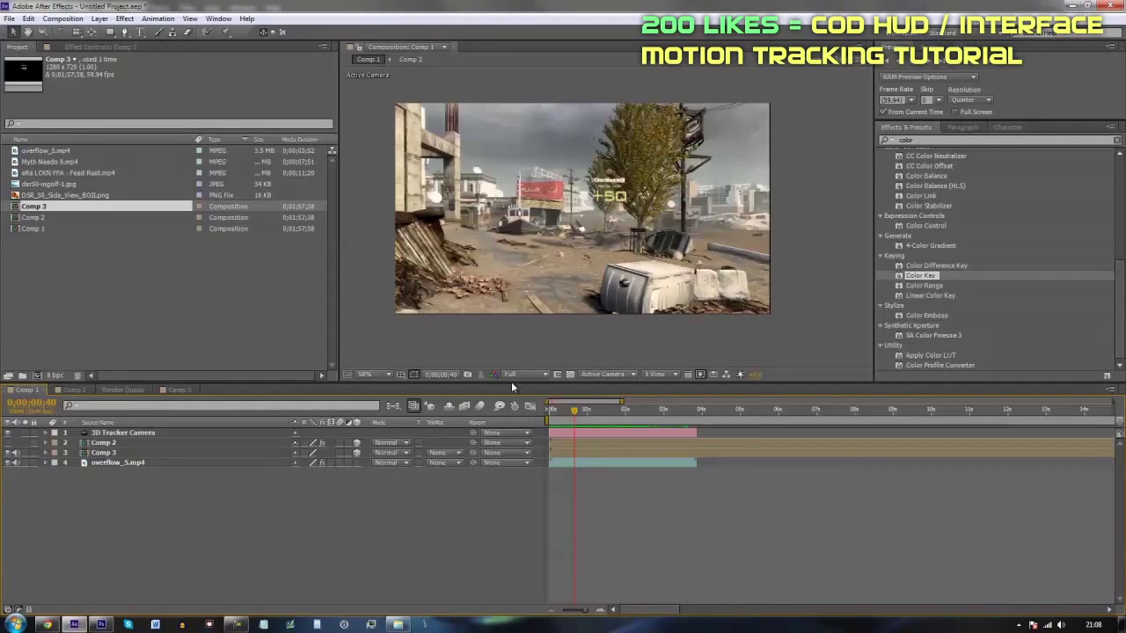
{"action": "left_click_drag", "start_coordinate": [499, 388], "coordinate": [499, 502]}
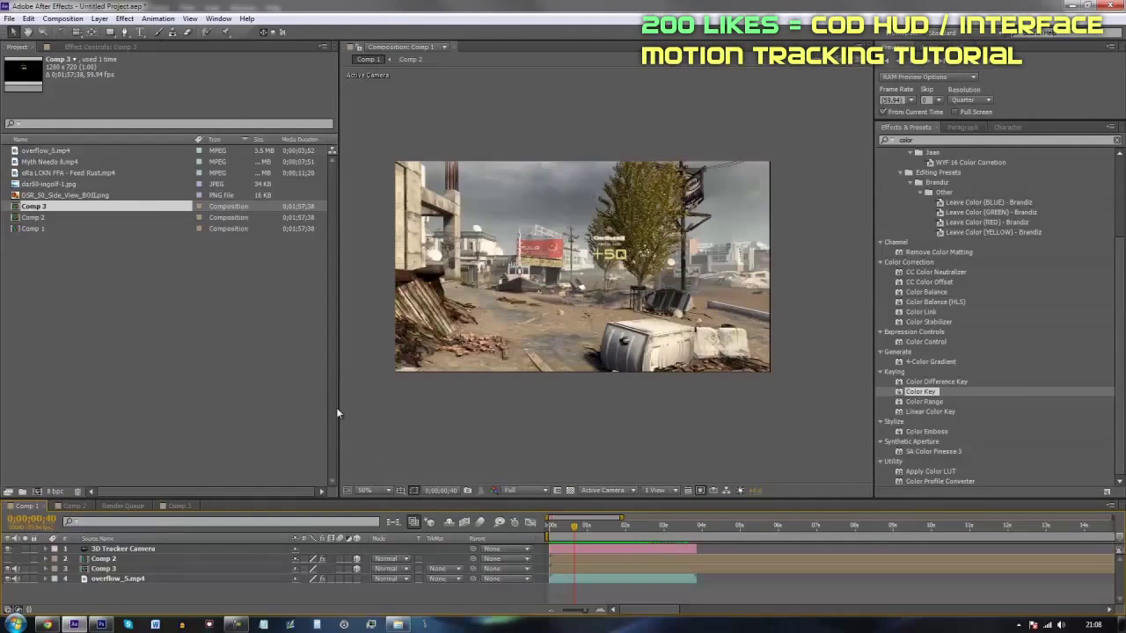
{"action": "left_click_drag", "start_coordinate": [330, 404], "coordinate": [239, 387]}
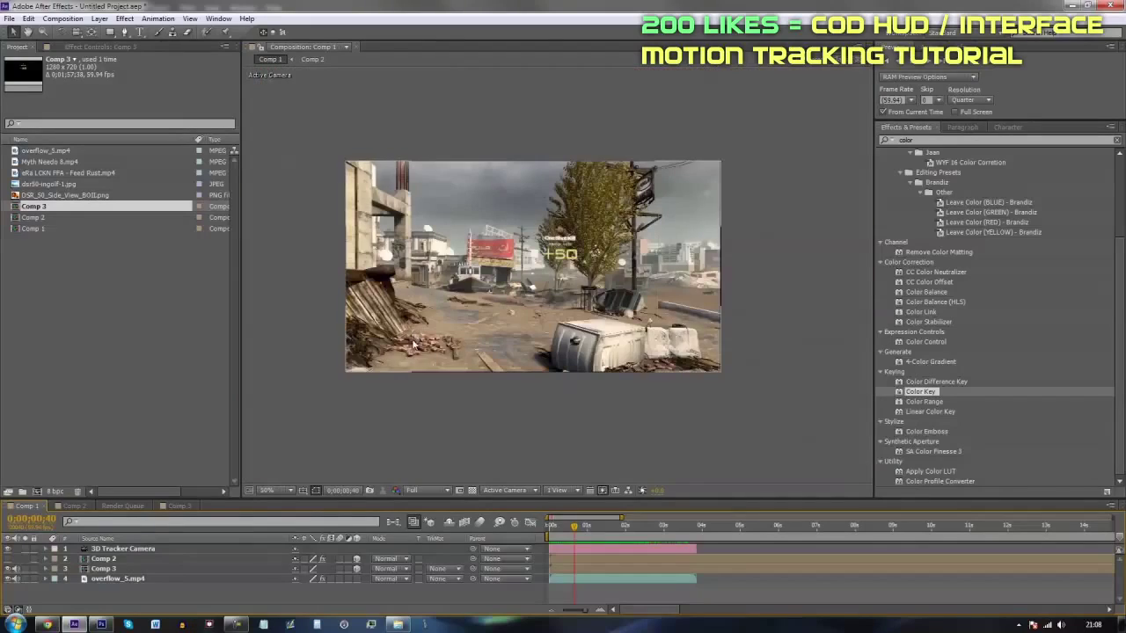
{"action": "left_click", "coordinate": [266, 490]}
{"action": "left_click", "coordinate": [299, 413]}
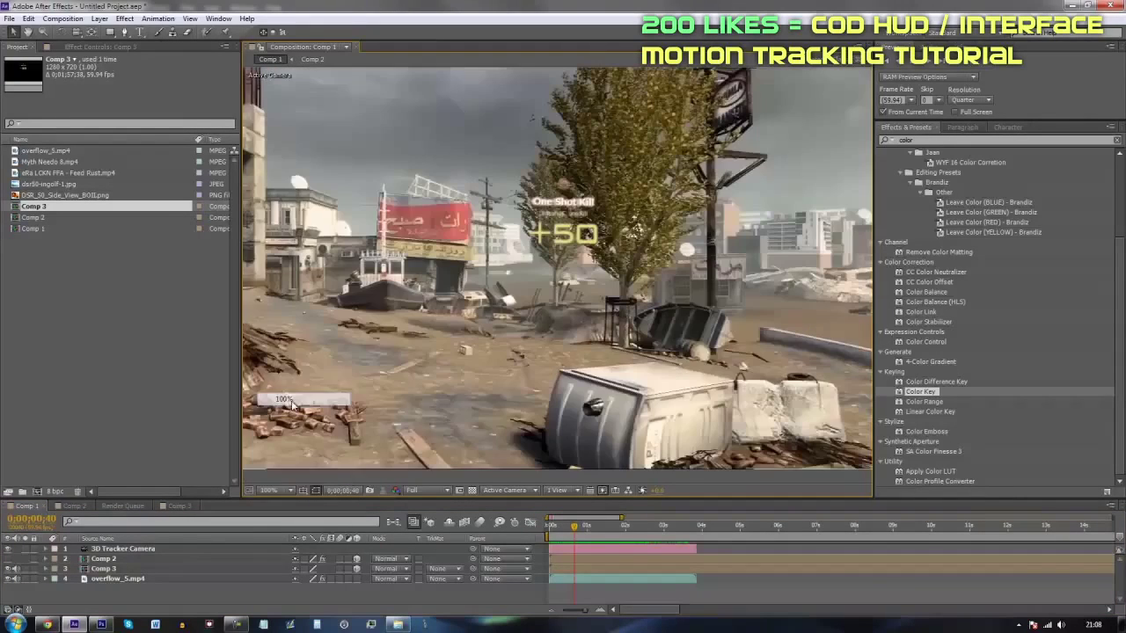
{"action": "left_click_drag", "start_coordinate": [240, 422], "coordinate": [39, 409]}
{"action": "left_click_drag", "start_coordinate": [427, 316], "coordinate": [509, 327]}
{"action": "key", "text": "v"}
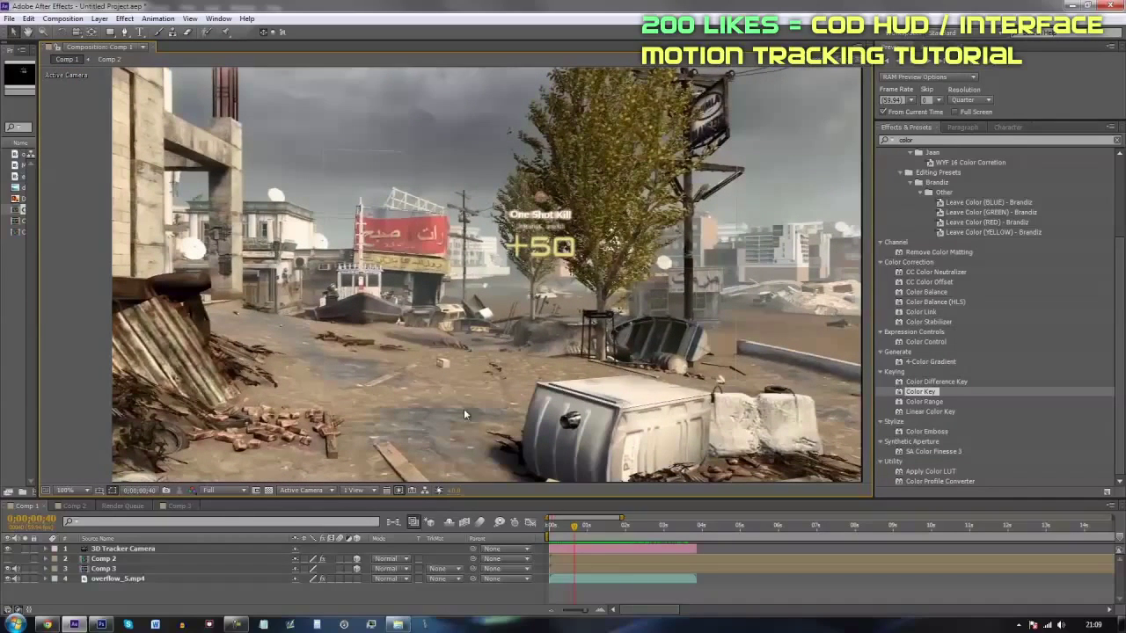
{"action": "left_click", "coordinate": [289, 625]}
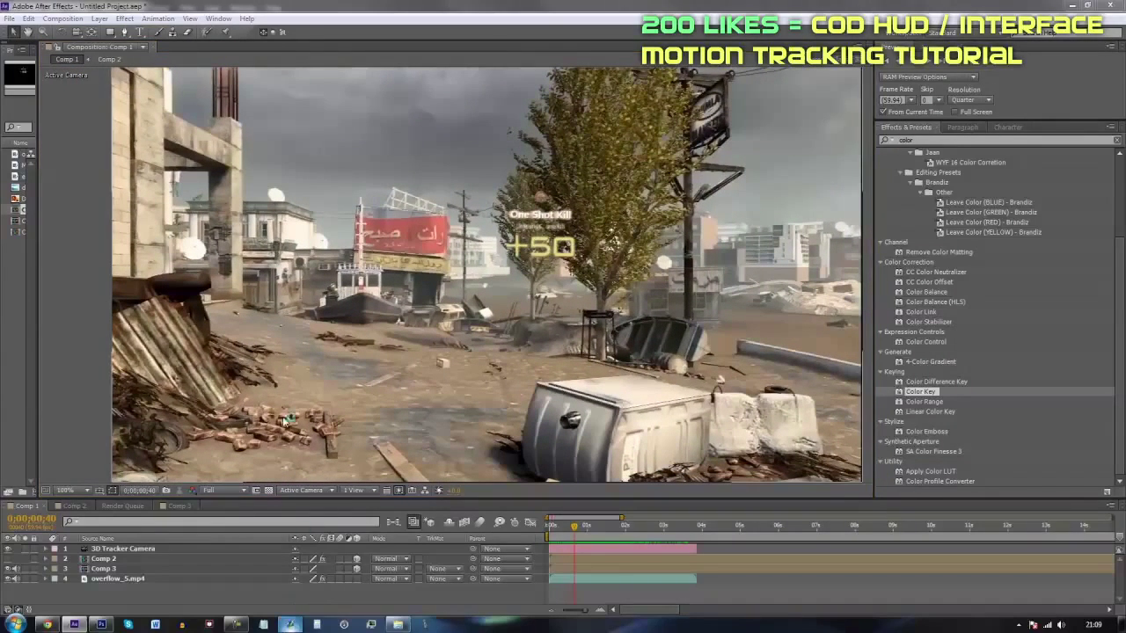
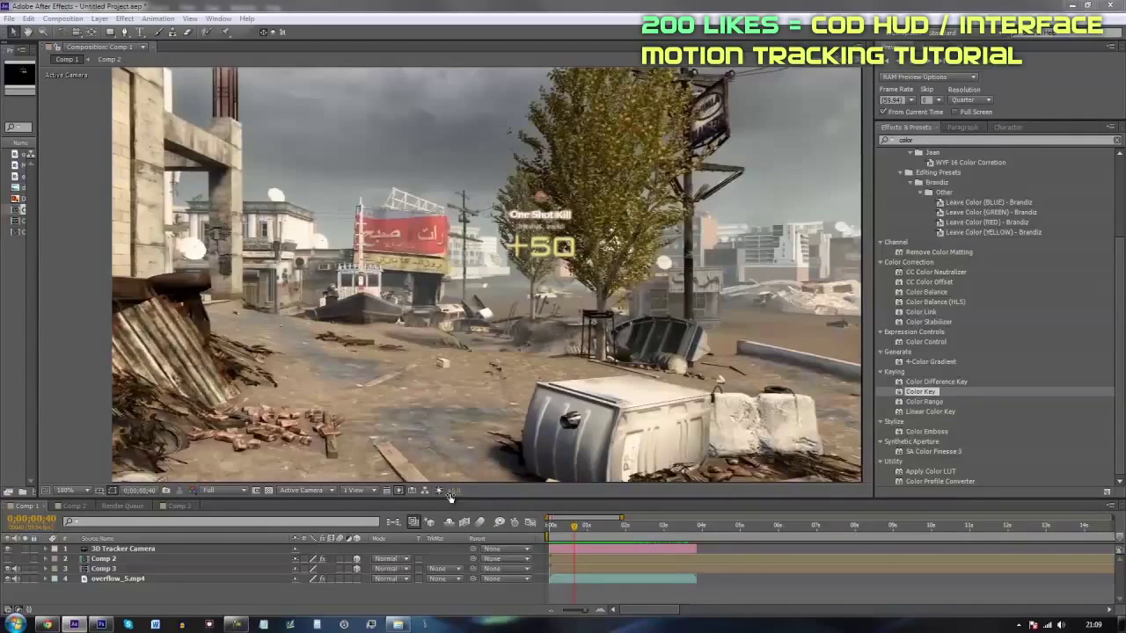
- Capture the Comp 1 view as a Gyazo image, inspect it in the browser, and check the pop-up at 0;00;01;12 in After Effects
{"action": "left_click_drag", "start_coordinate": [448, 497], "coordinate": [449, 405]}
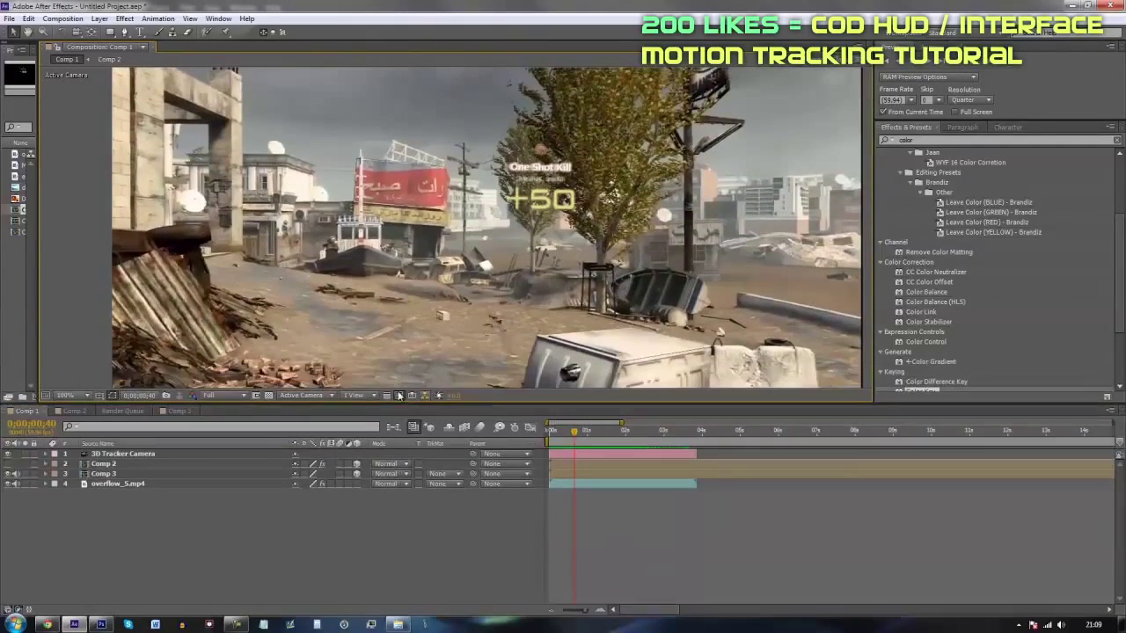
{"action": "left_click_drag", "start_coordinate": [39, 313], "coordinate": [251, 295]}
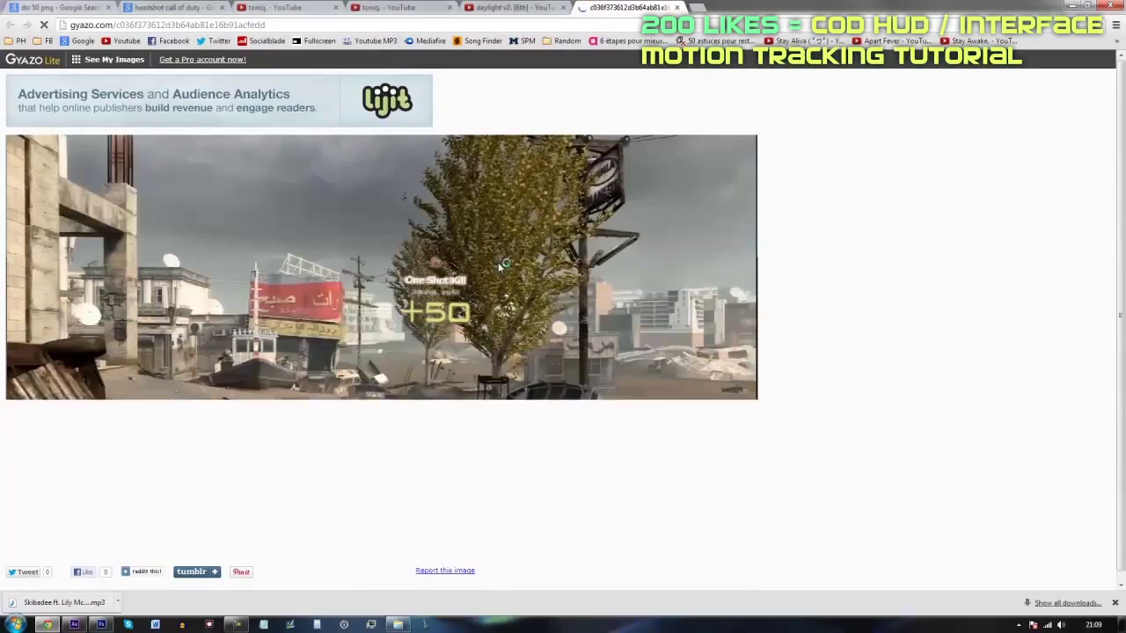
{"action": "right_click", "coordinate": [370, 278]}
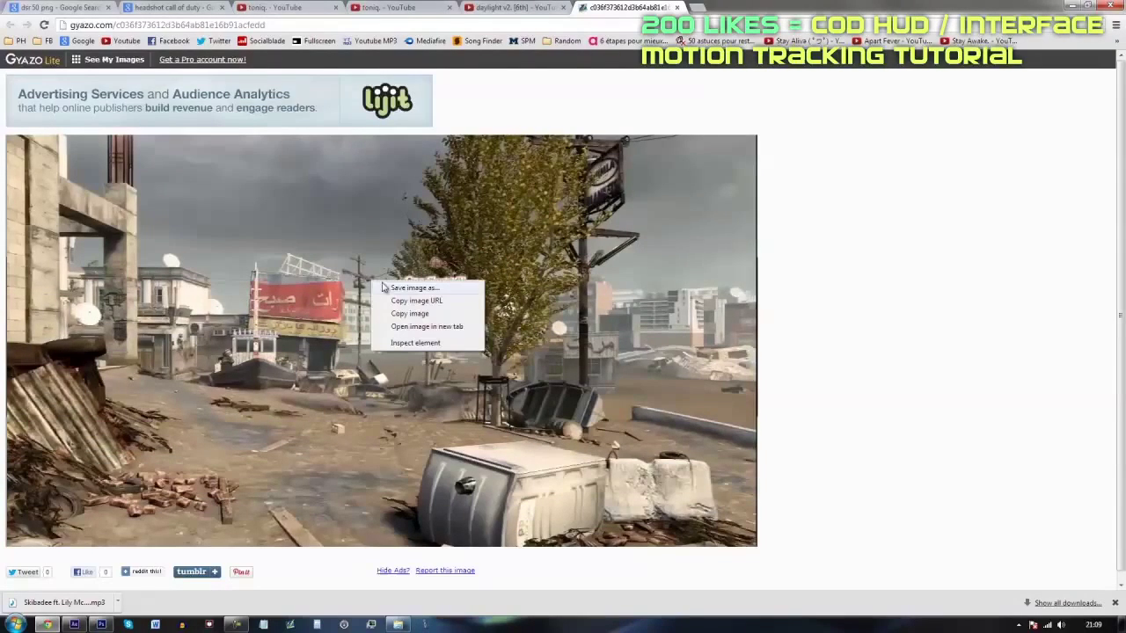
{"action": "left_click", "coordinate": [452, 222]}
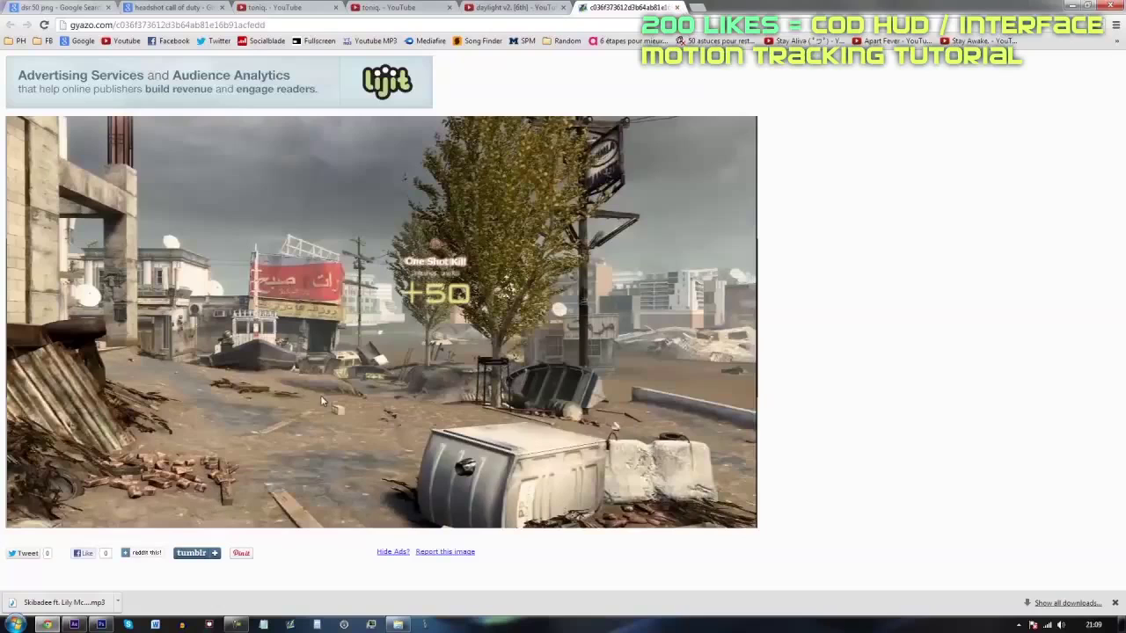
{"action": "left_click", "coordinate": [680, 9]}
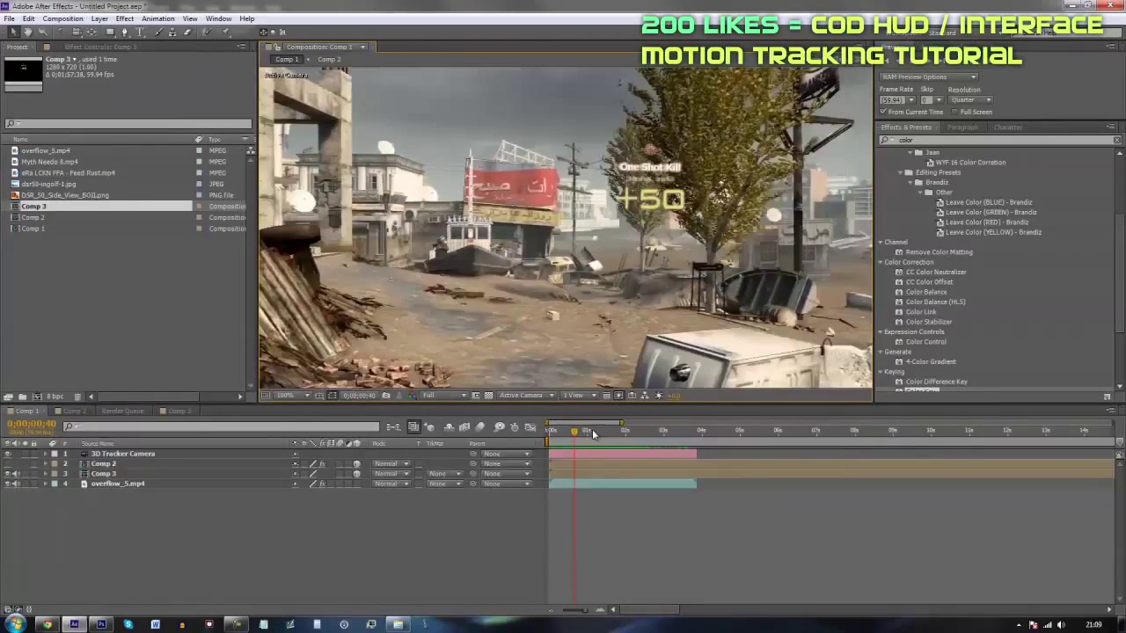
{"action": "left_click", "coordinate": [592, 431]}
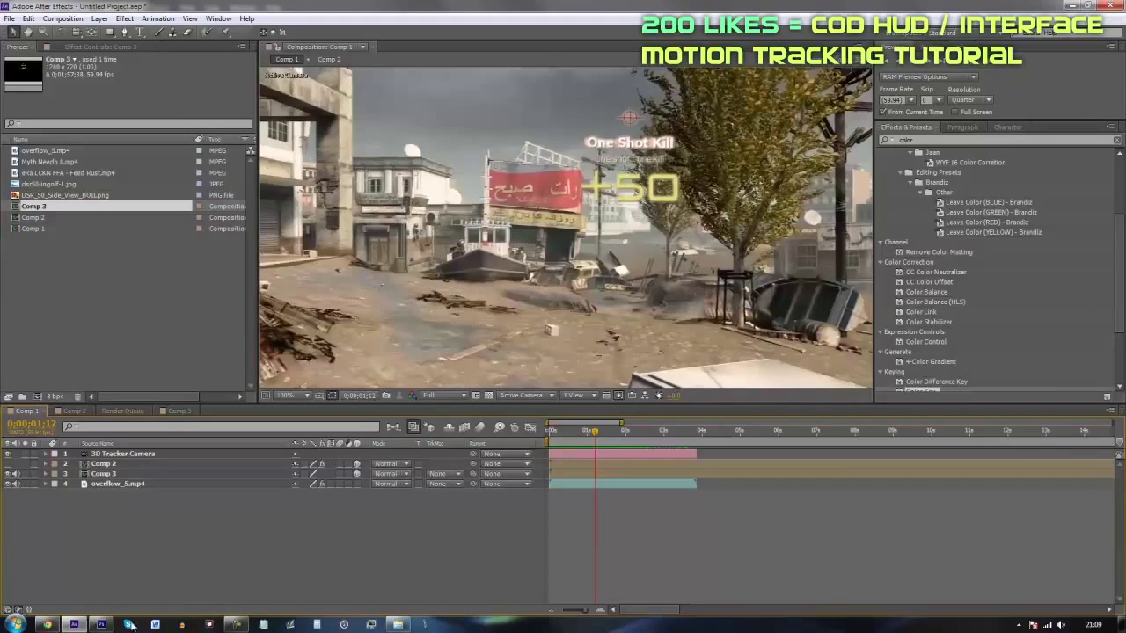
- Switch to Photoshop, hide all emblem, text and background layers of the Round Win board, and show only the reference gameplay image
{"action": "left_click", "coordinate": [101, 625]}
{"action": "left_click_drag", "start_coordinate": [859, 426], "coordinate": [855, 310]}
{"action": "left_click", "coordinate": [853, 431]}
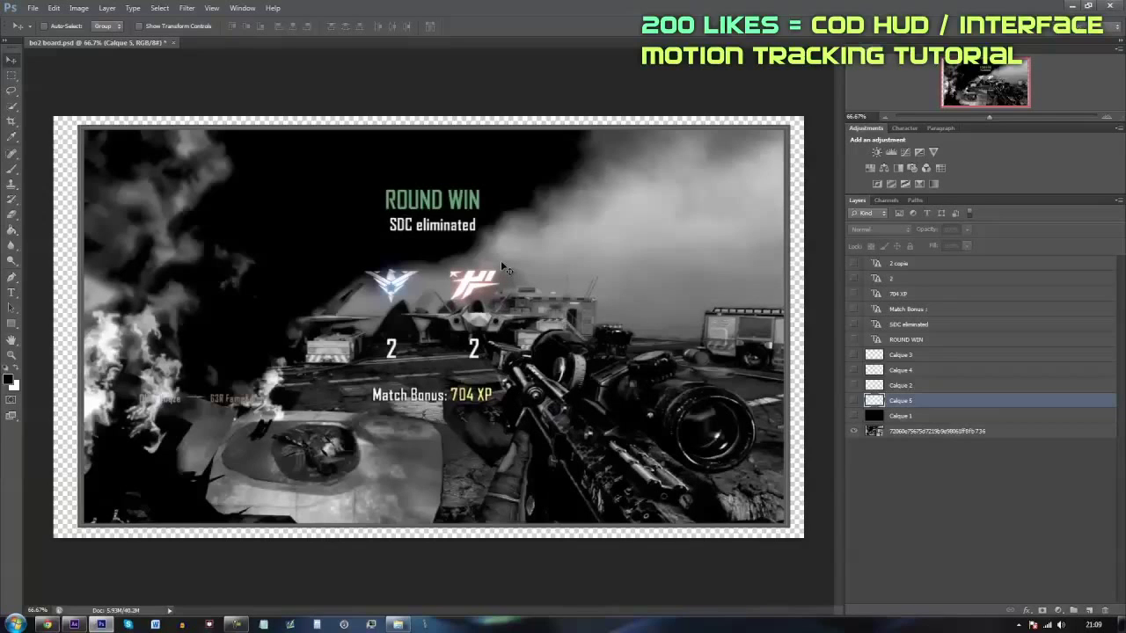
- Examine the Round Win title, team emblems, scores and match bonus in the reference gameplay image at different zoom levels
{"action": "key", "text": "ctrl+plus"}
{"action": "key", "text": "ctrl+plus"}
{"action": "key", "text": "ctrl+minus"}
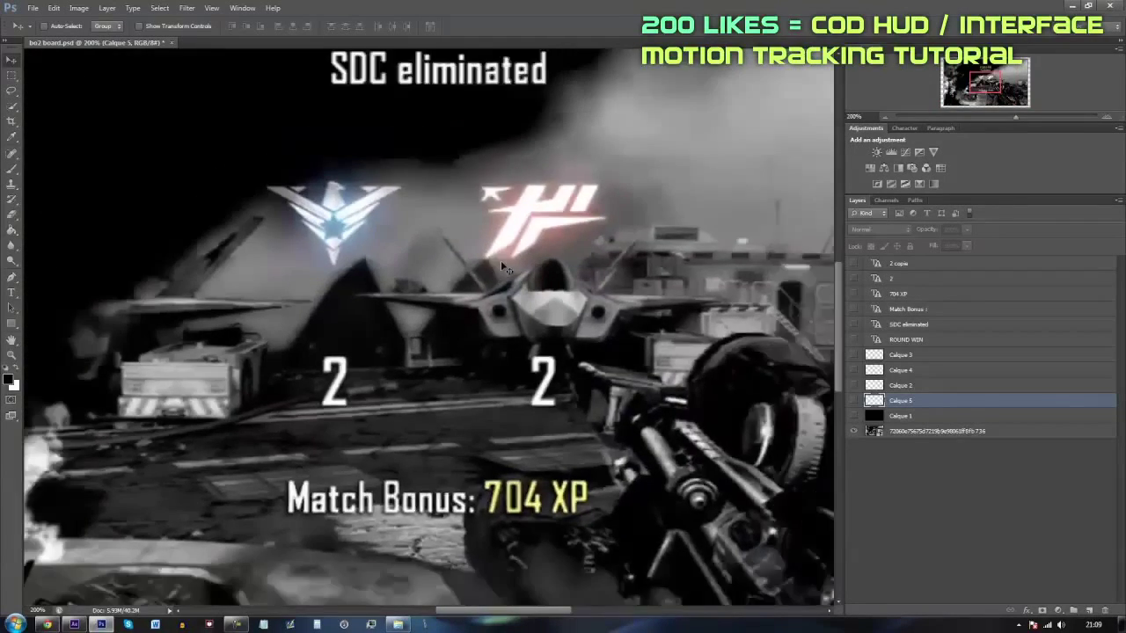
{"action": "key", "text": "ctrl+minus"}
{"action": "key", "text": "ctrl+plus"}
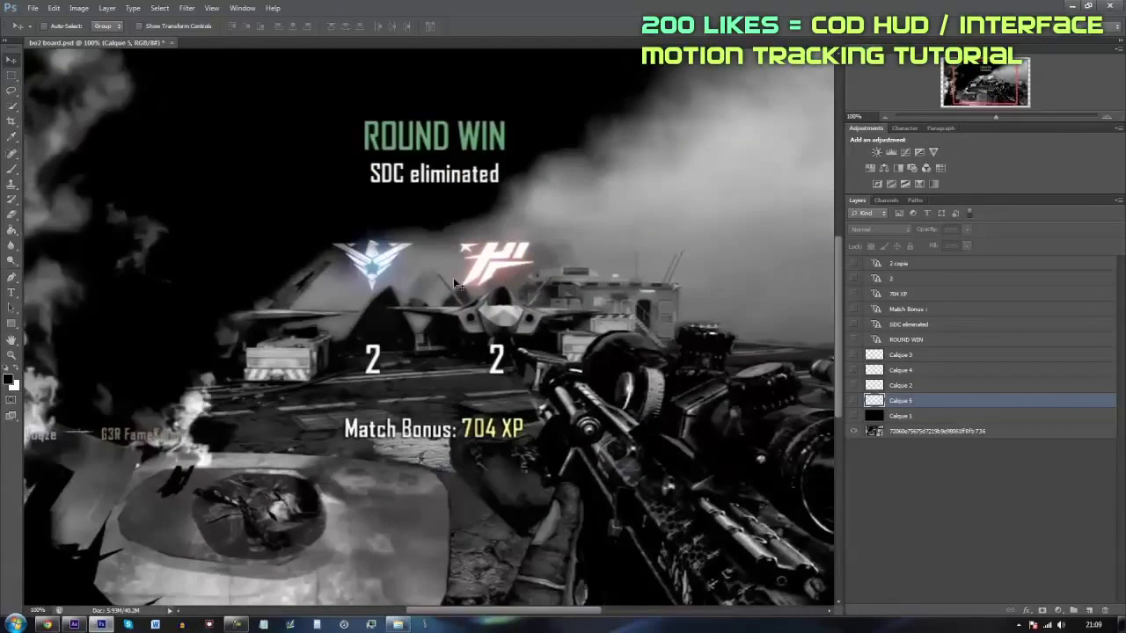
{"action": "scroll", "coordinate": [444, 255], "scroll_direction": "down", "scroll_amount": 1}
{"action": "scroll", "coordinate": [434, 234], "scroll_direction": "up", "scroll_amount": 2}
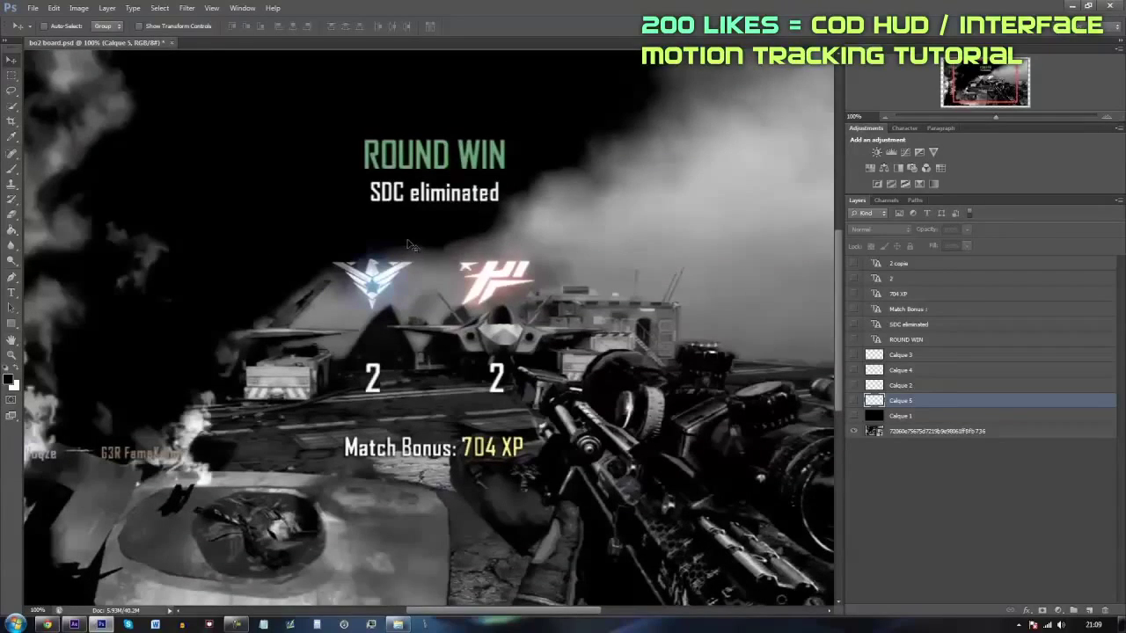
{"action": "scroll", "coordinate": [422, 253], "scroll_direction": "up", "scroll_amount": 1}
{"action": "scroll", "coordinate": [449, 269], "scroll_direction": "down", "scroll_amount": 2}
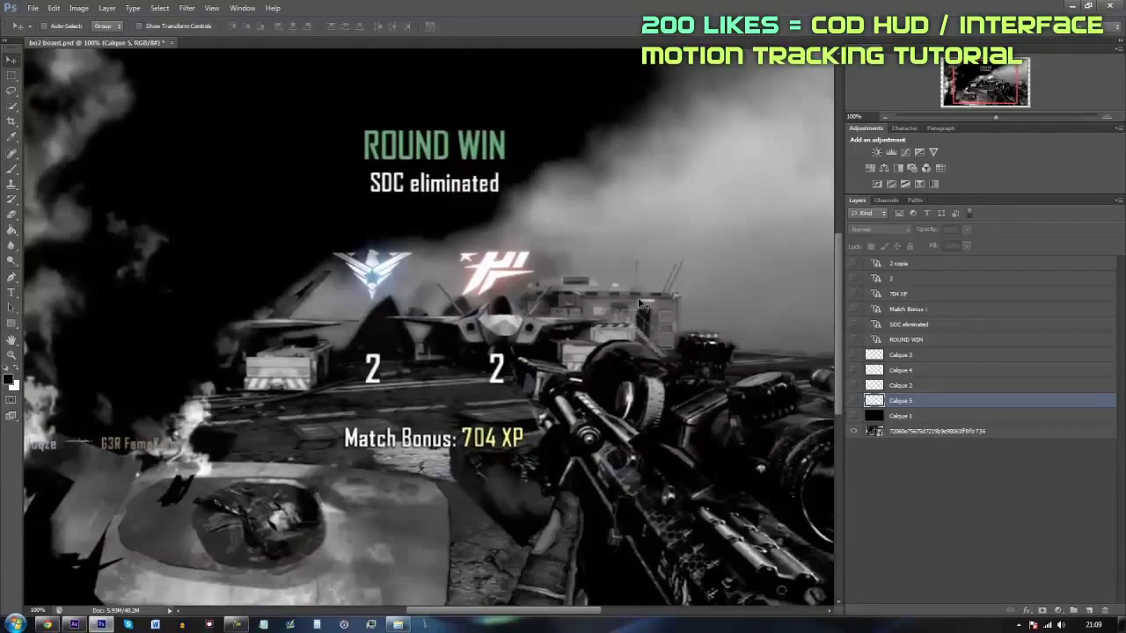
{"action": "key", "text": "ctrl+minus"}
{"action": "key", "text": "ctrl+plus"}
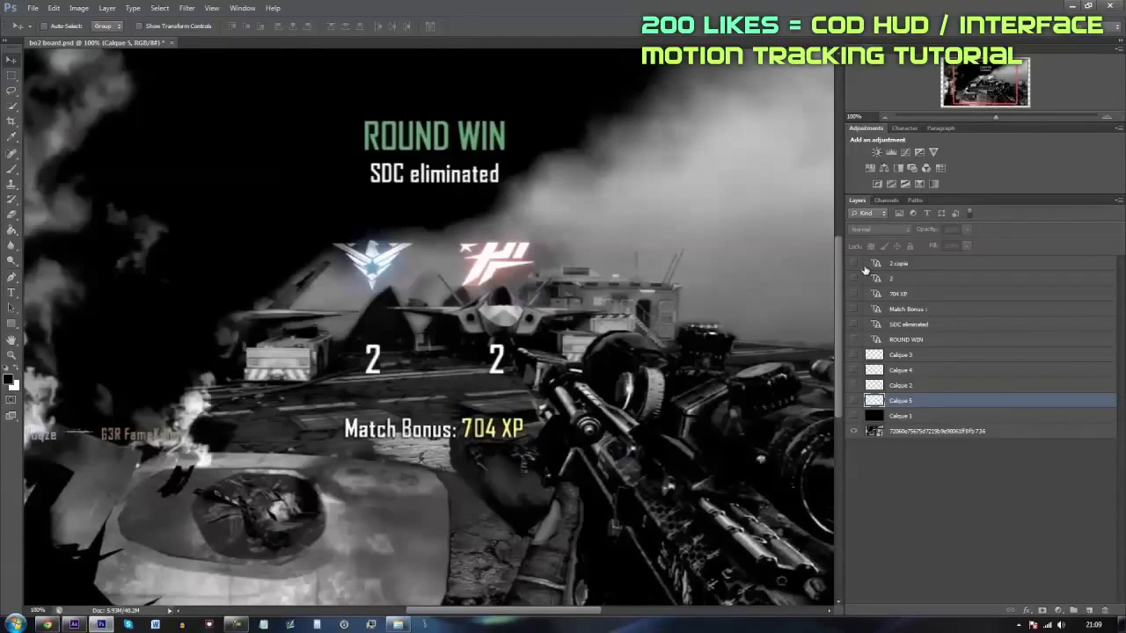
- Hide the reference gameplay image and show the black background Calque 1 with the Calque 2 emblem
{"action": "left_click", "coordinate": [858, 265]}
{"action": "mouse_move", "coordinate": [858, 268]}
{"action": "left_mouse_down"}
{"action": "mouse_move", "coordinate": [857, 286]}
{"action": "mouse_move", "coordinate": [862, 264]}
{"action": "left_mouse_up"}
{"action": "left_click", "coordinate": [853, 431]}
{"action": "left_click", "coordinate": [853, 416]}
{"action": "left_click", "coordinate": [854, 386]}
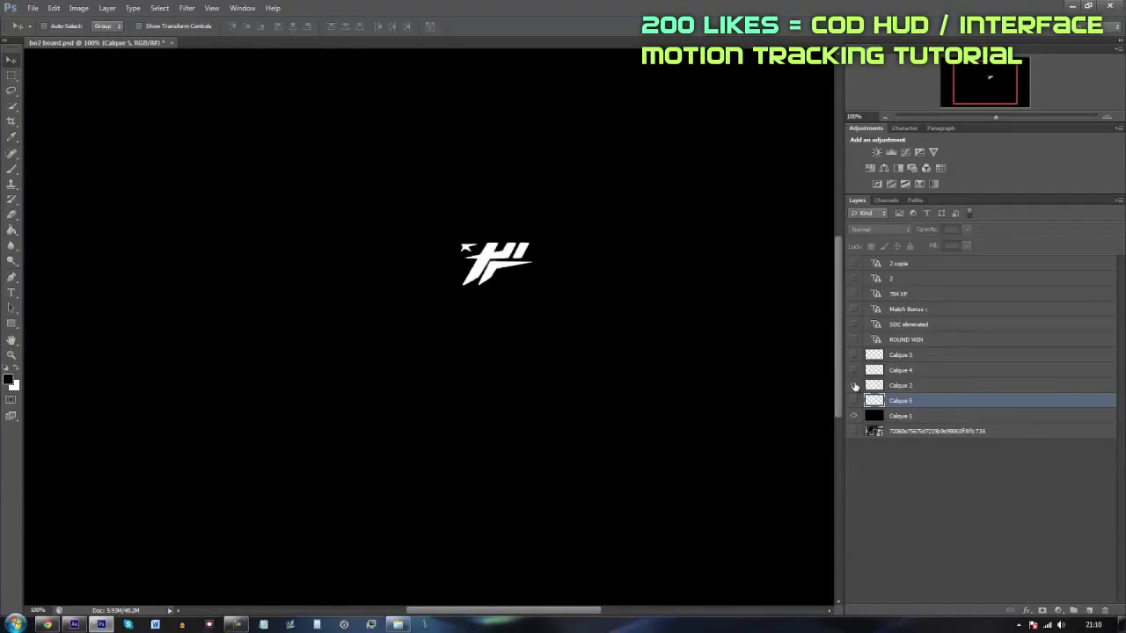
- Preview the coloured glow layers Calque 5 and Calque 4 with the emblem, and hide both glows and Calque 2
{"action": "left_click", "coordinate": [854, 400]}
{"action": "left_click", "coordinate": [856, 369]}
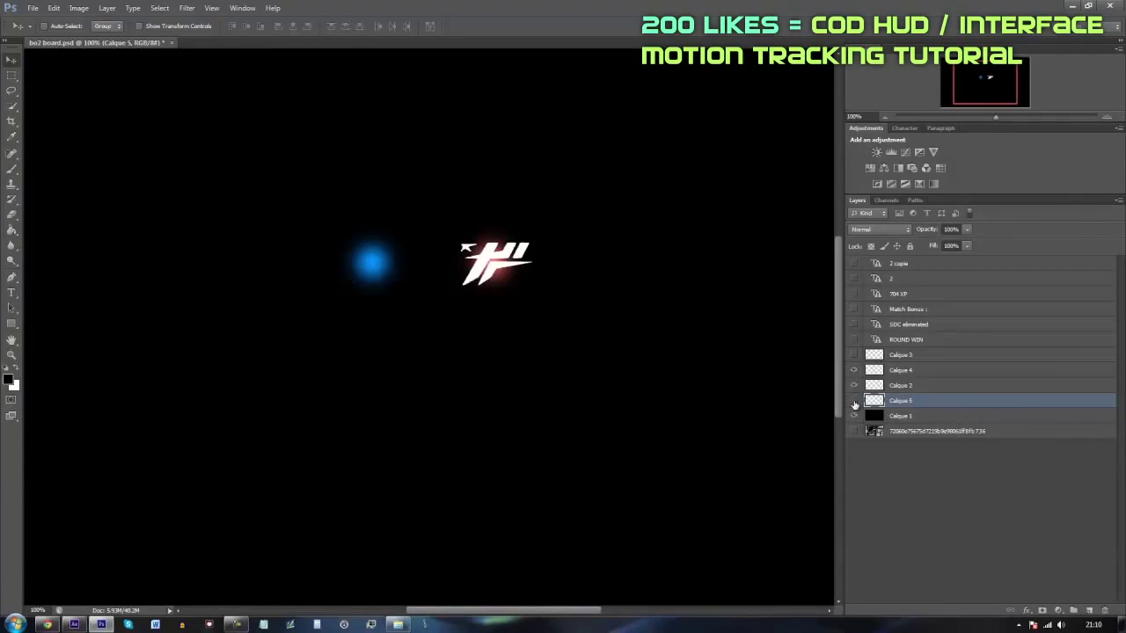
{"action": "left_click", "coordinate": [854, 403]}
{"action": "left_click", "coordinate": [854, 385]}
{"action": "left_click", "coordinate": [855, 370]}
- Show the emblem layers Calque 3 and Calque 2 and all six text layers over the black background
{"action": "left_click", "coordinate": [854, 356]}
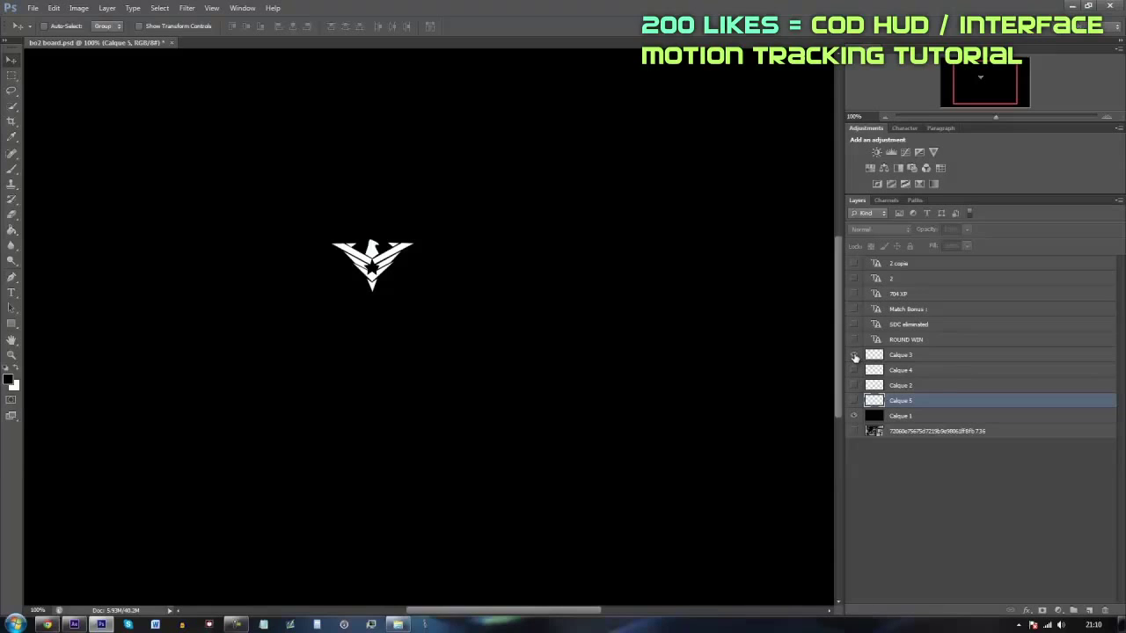
{"action": "left_click", "coordinate": [854, 386]}
{"action": "left_click", "coordinate": [853, 340]}
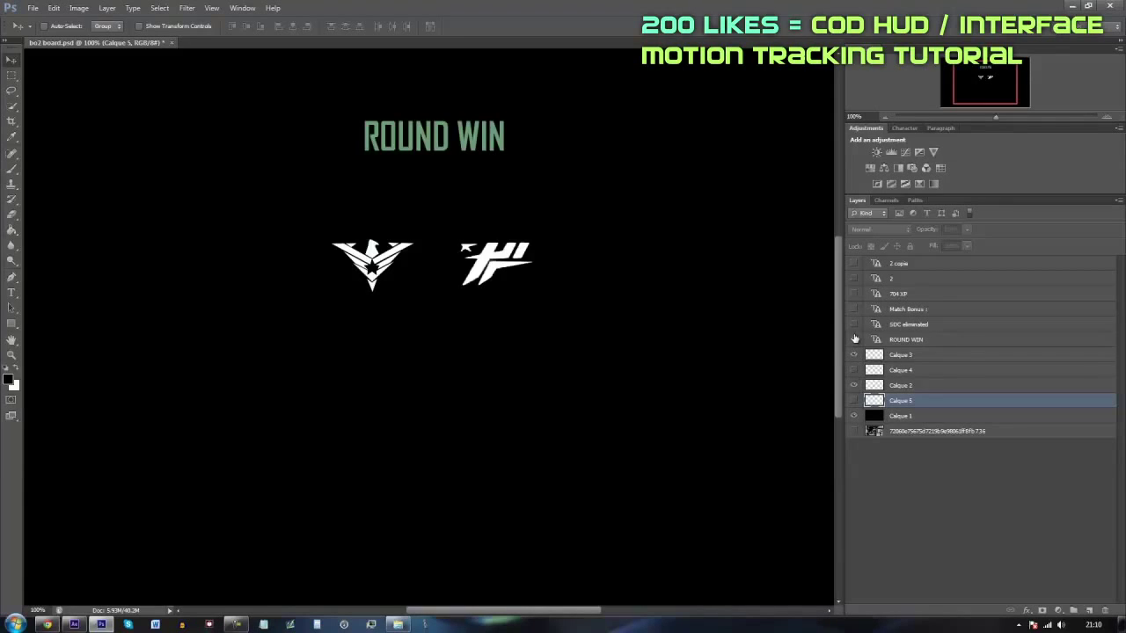
{"action": "left_click", "coordinate": [854, 325]}
{"action": "left_click", "coordinate": [854, 309]}
{"action": "left_click", "coordinate": [855, 294]}
{"action": "left_click", "coordinate": [854, 278]}
{"action": "left_click", "coordinate": [854, 263]}
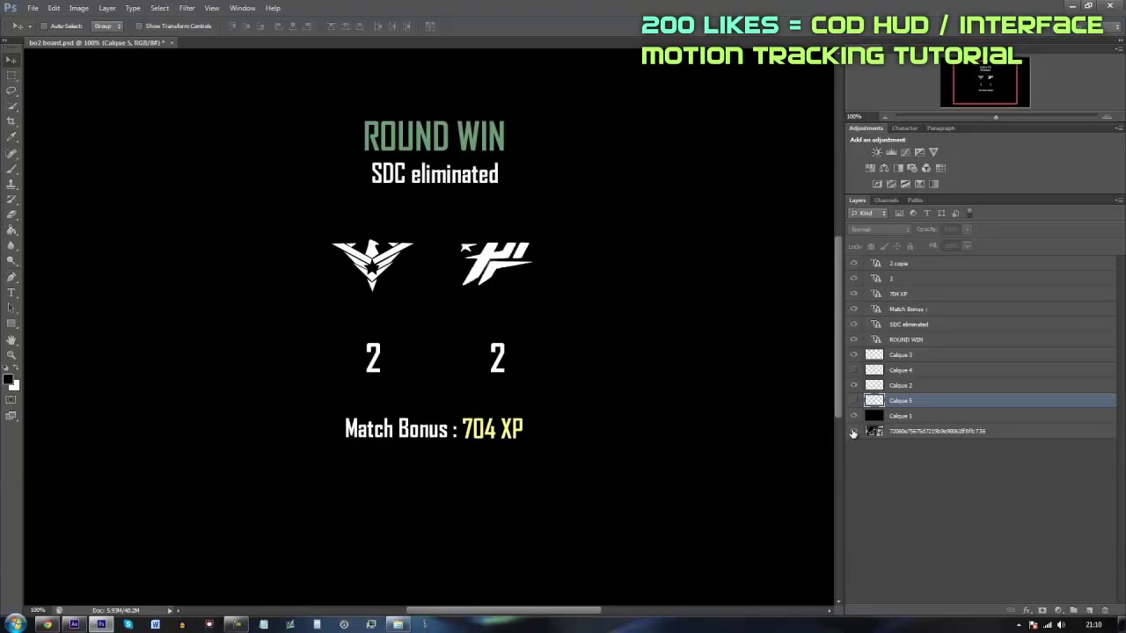
- Hide the black background, show the reference gameplay image beneath the board, and compare the emblems and text at 200%
{"action": "left_click", "coordinate": [853, 432]}
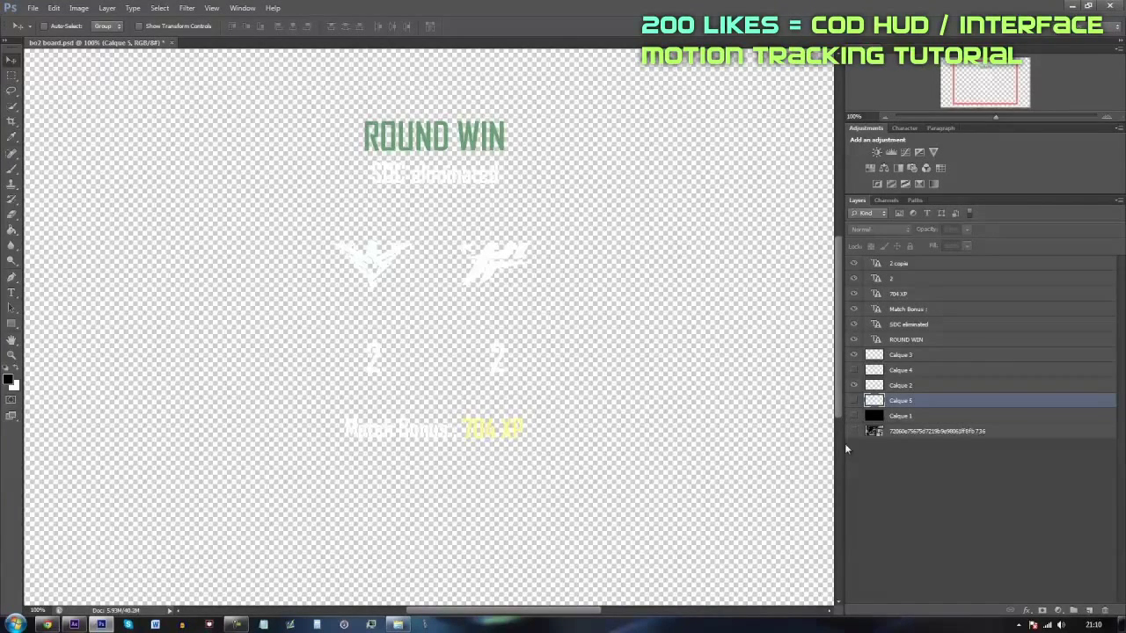
{"action": "left_click", "coordinate": [854, 431]}
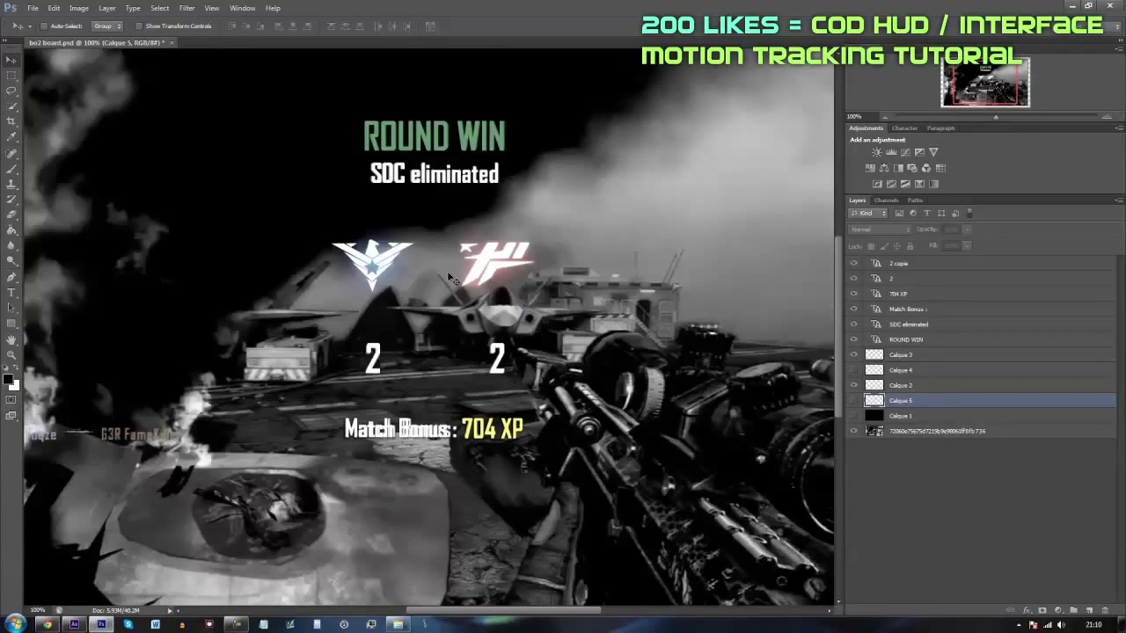
{"action": "key", "text": "ctrl+plus"}
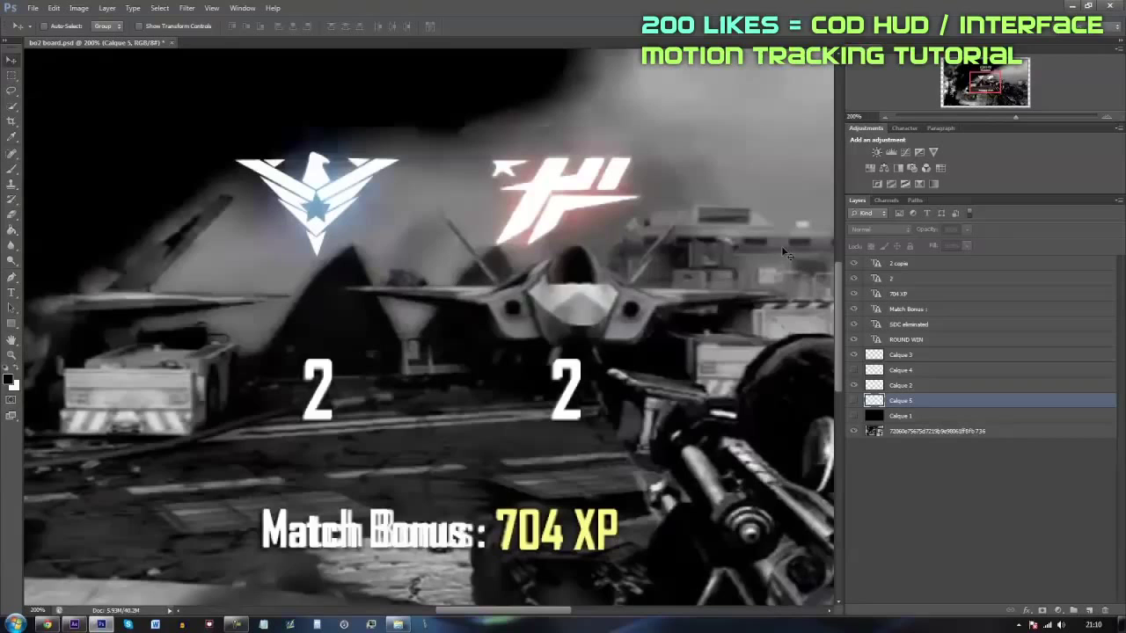
- Draw a short Pen path below the eagle emblem, view the options available for the path, and delete it
{"action": "left_click", "coordinate": [11, 277]}
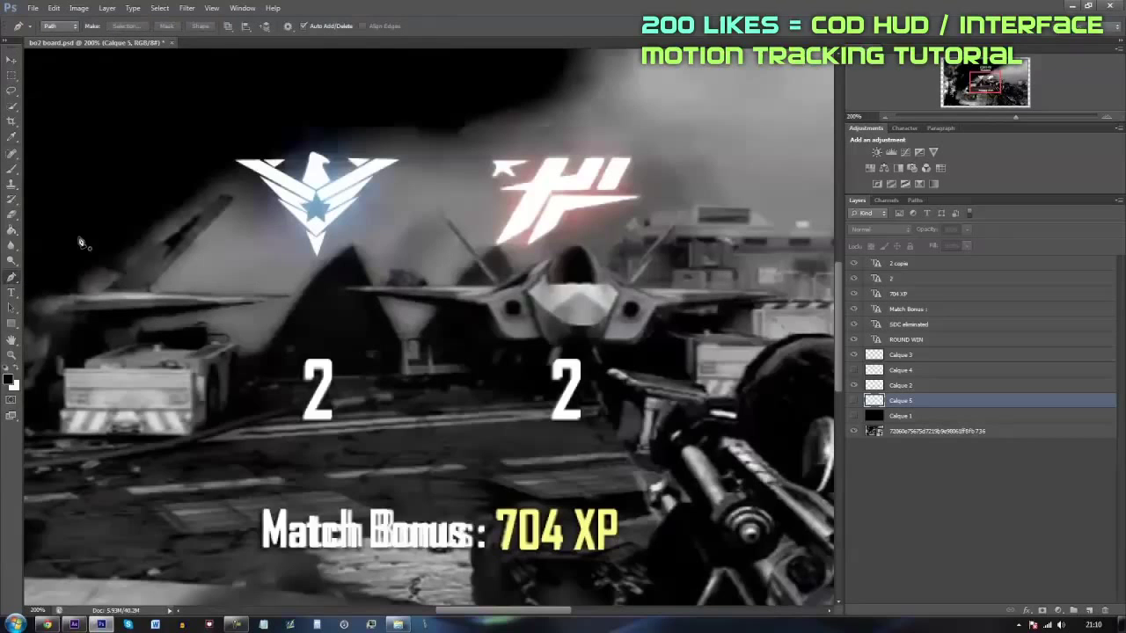
{"action": "left_click", "coordinate": [369, 294]}
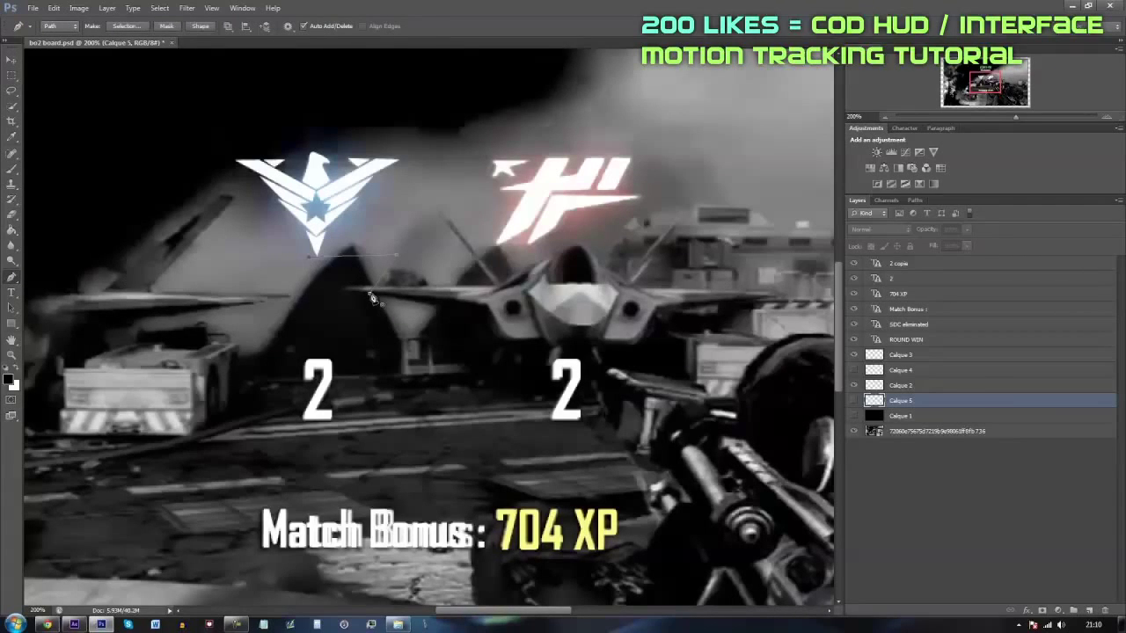
{"action": "right_click", "coordinate": [365, 282]}
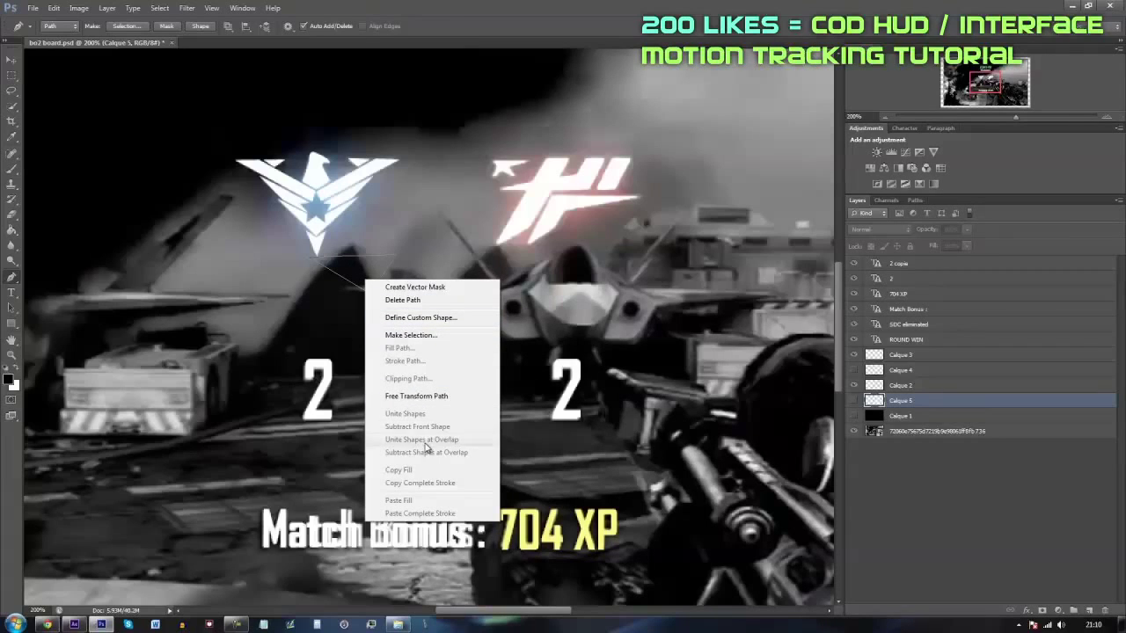
{"action": "left_click", "coordinate": [481, 260]}
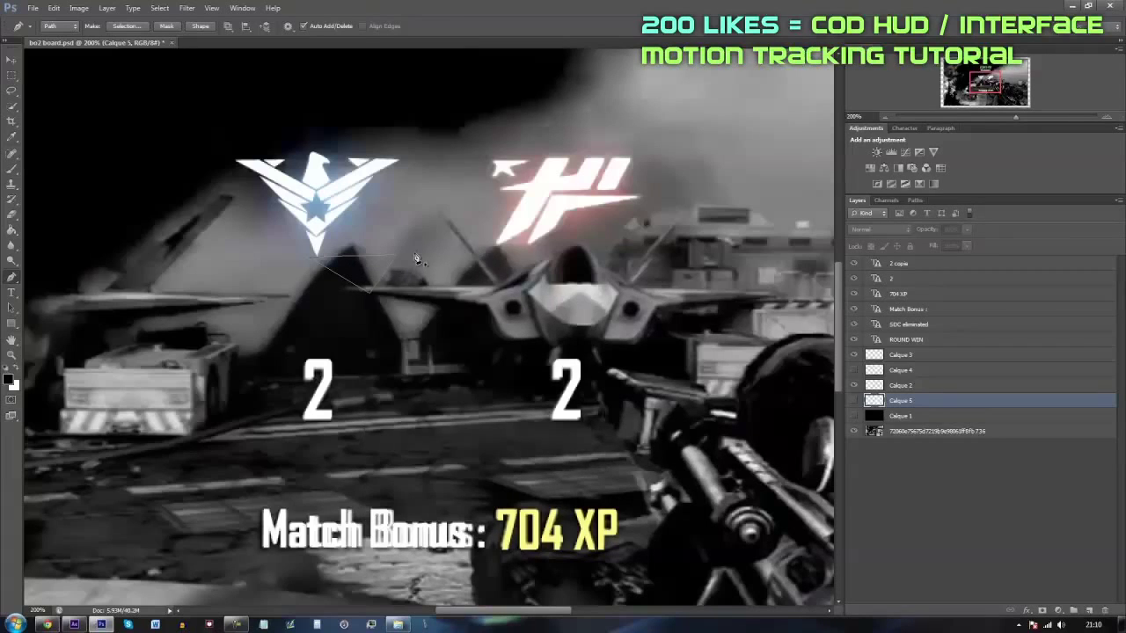
{"action": "right_click", "coordinate": [373, 286]}
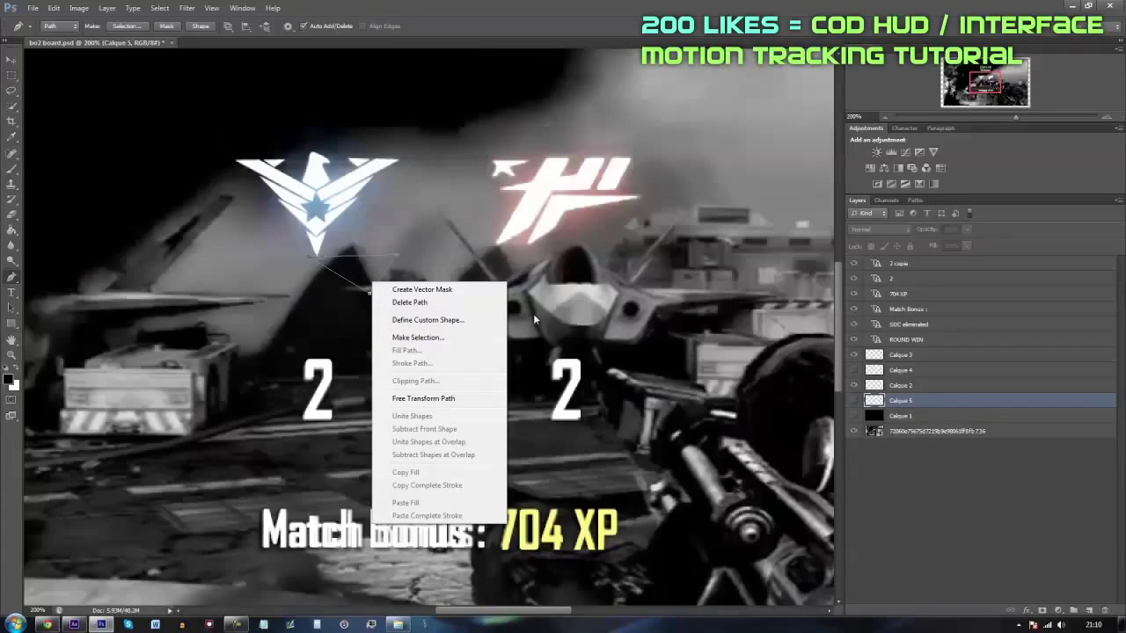
{"action": "left_click", "coordinate": [409, 266]}
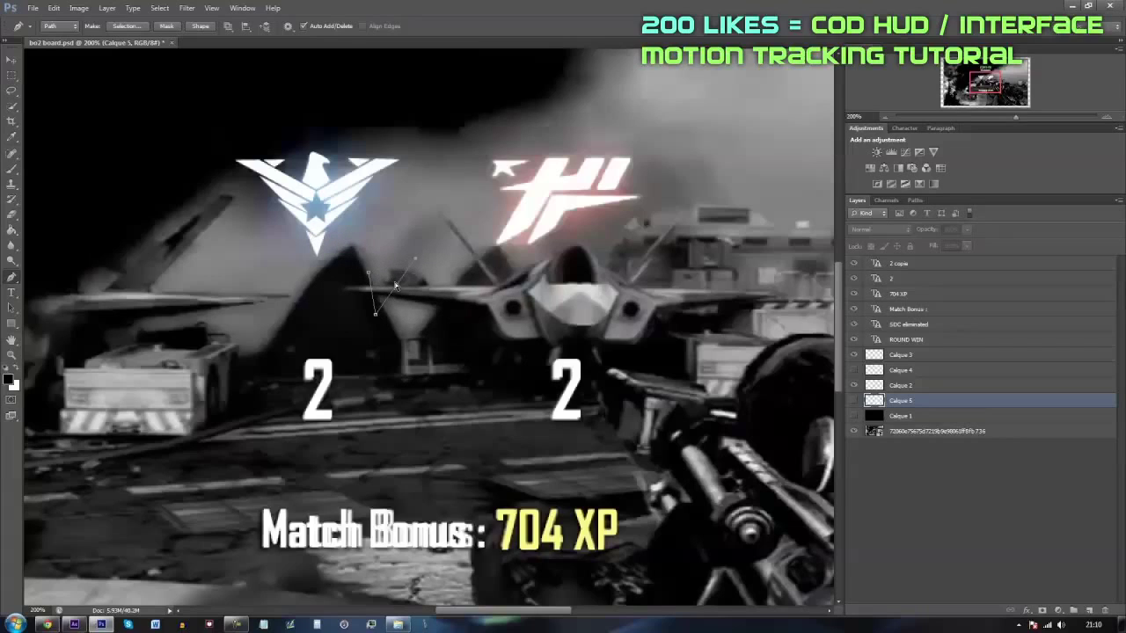
{"action": "key", "text": "Delete"}
- Hide all emblem and text layers, and replace the reference gameplay image with the black background Calque 1
{"action": "left_click", "coordinate": [855, 387]}
{"action": "left_click_drag", "start_coordinate": [855, 356], "coordinate": [855, 263]}
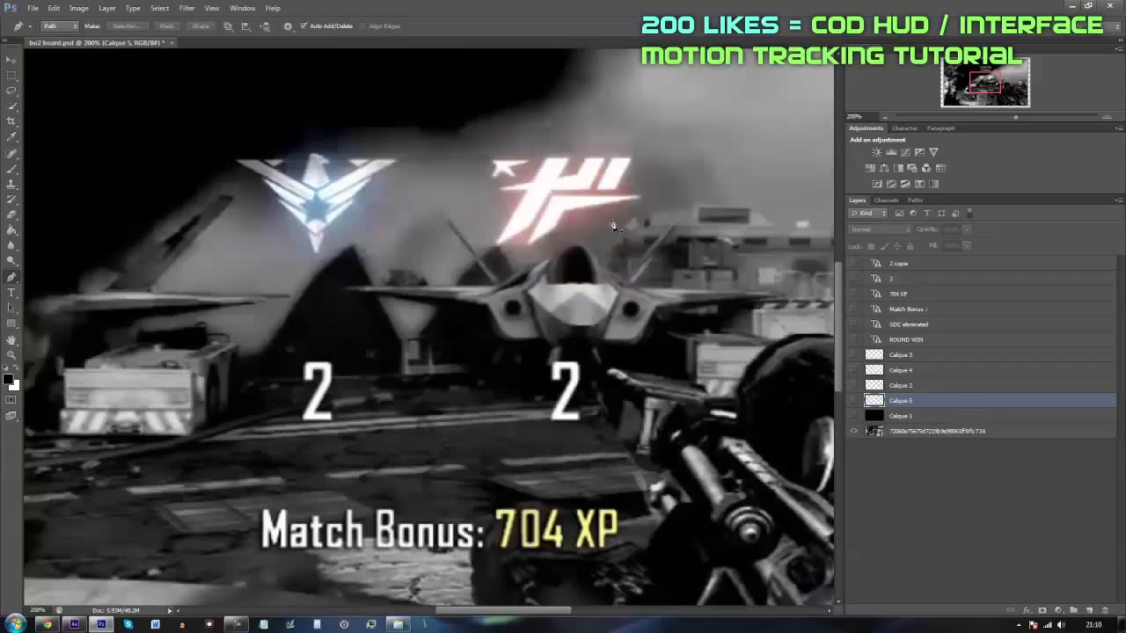
{"action": "left_click", "coordinate": [856, 432]}
{"action": "left_click", "coordinate": [854, 416]}
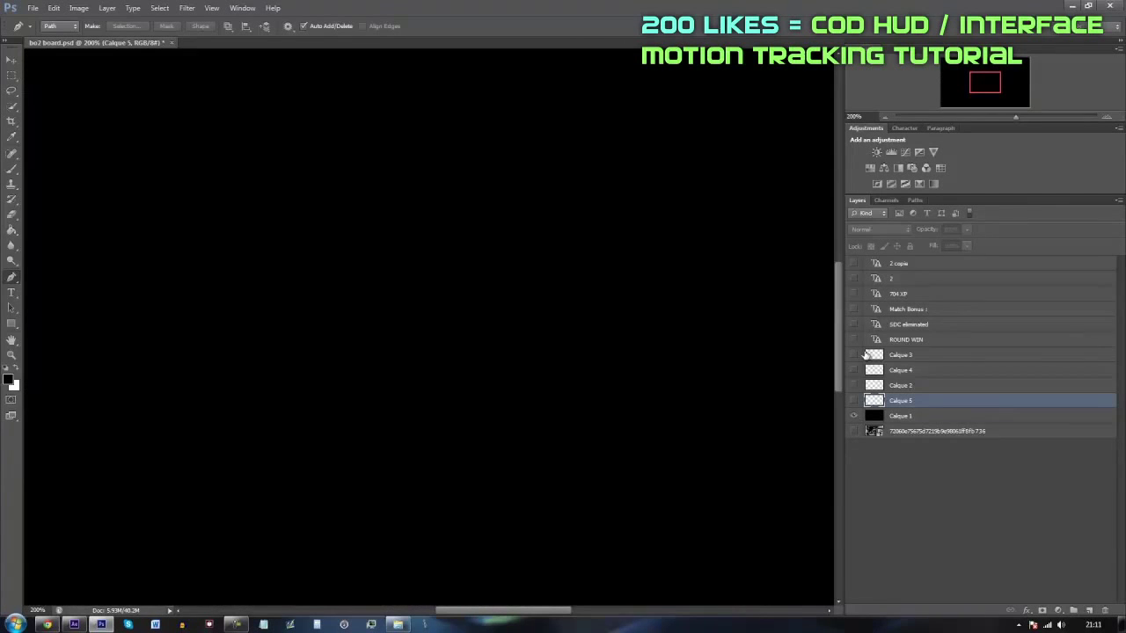
- Show all six text layers and the emblems Calque 3 and Calque 2, and view the complete board at 100%
{"action": "left_click_drag", "start_coordinate": [856, 267], "coordinate": [858, 362]}
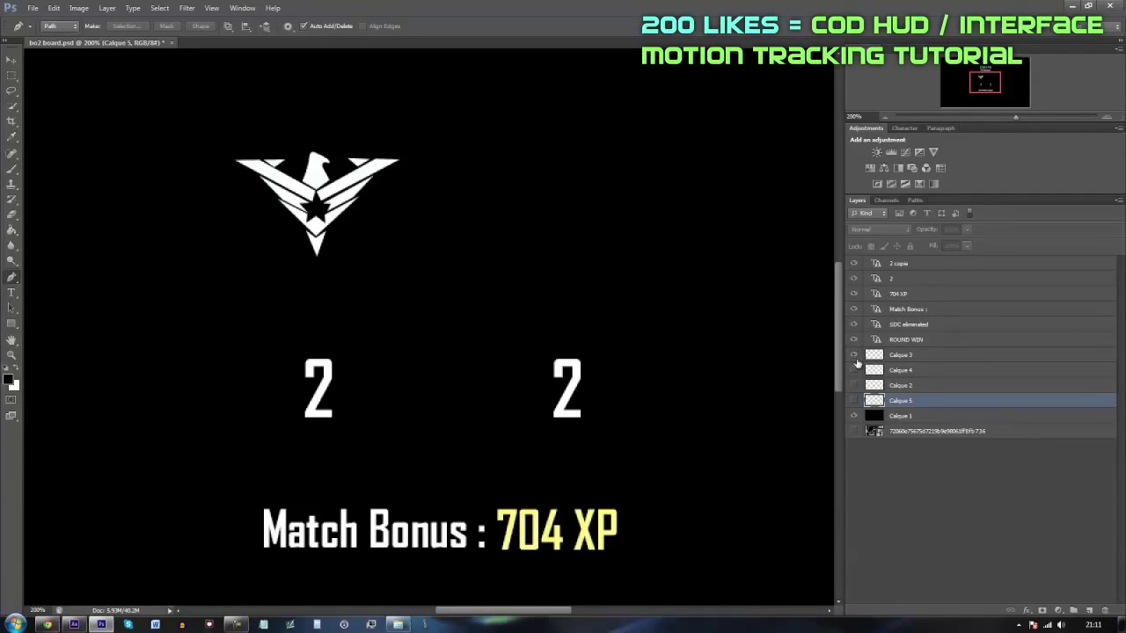
{"action": "left_click", "coordinate": [855, 385]}
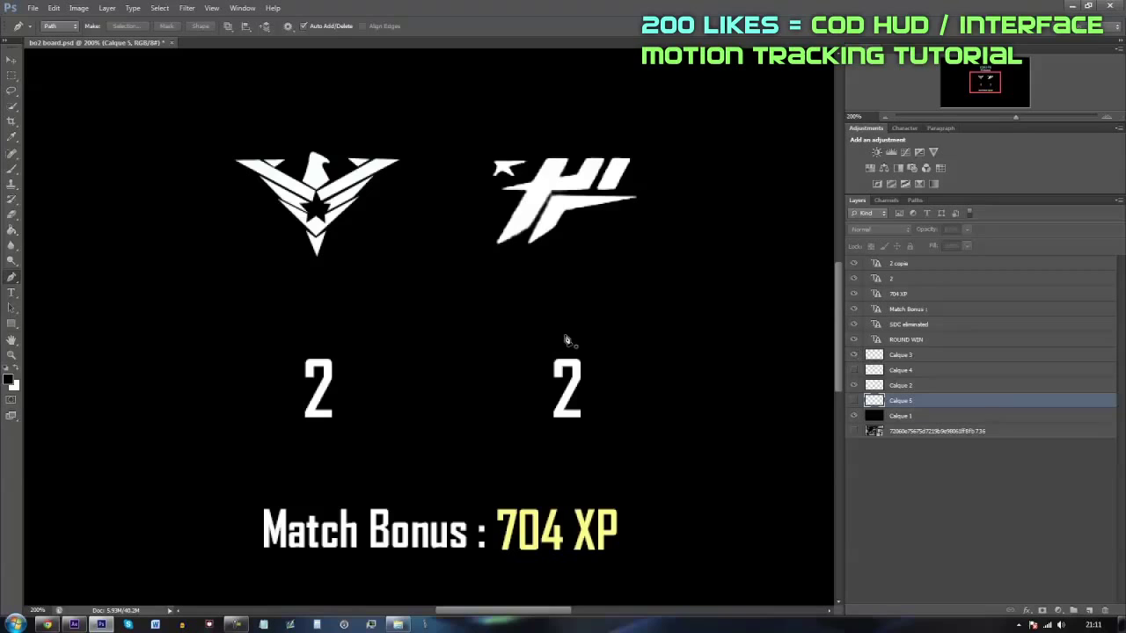
{"action": "key", "text": "ctrl+minus"}
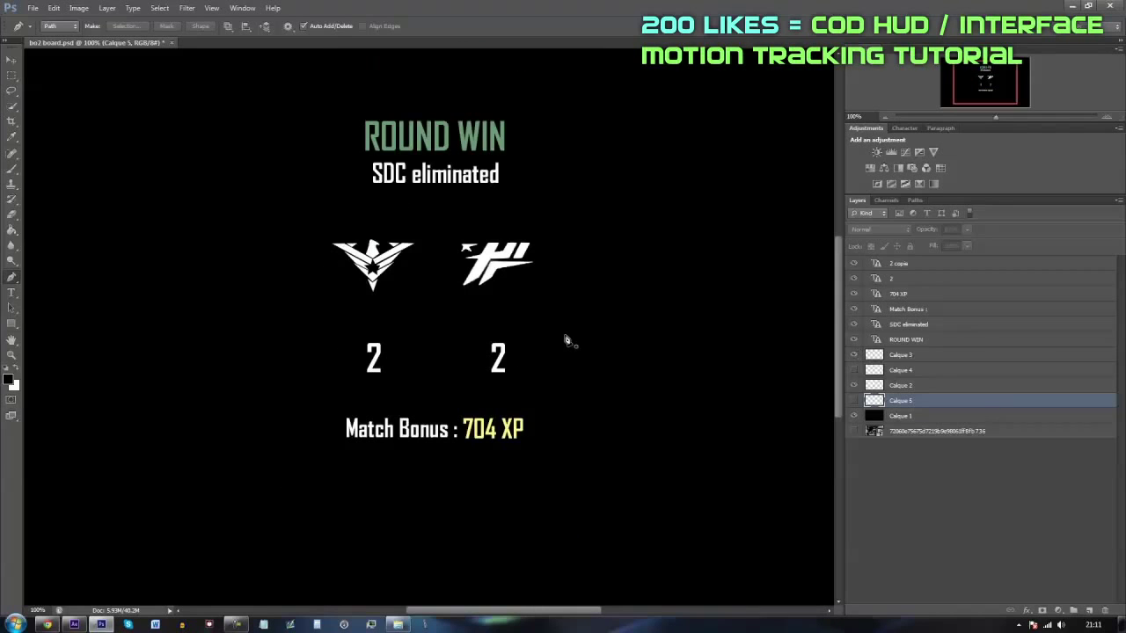
- Hide the black background and the Calque 2 emblem, and show the reference gameplay image beneath the board
{"action": "left_click", "coordinate": [854, 417]}
{"action": "left_click", "coordinate": [854, 386]}
{"action": "left_click", "coordinate": [854, 432]}
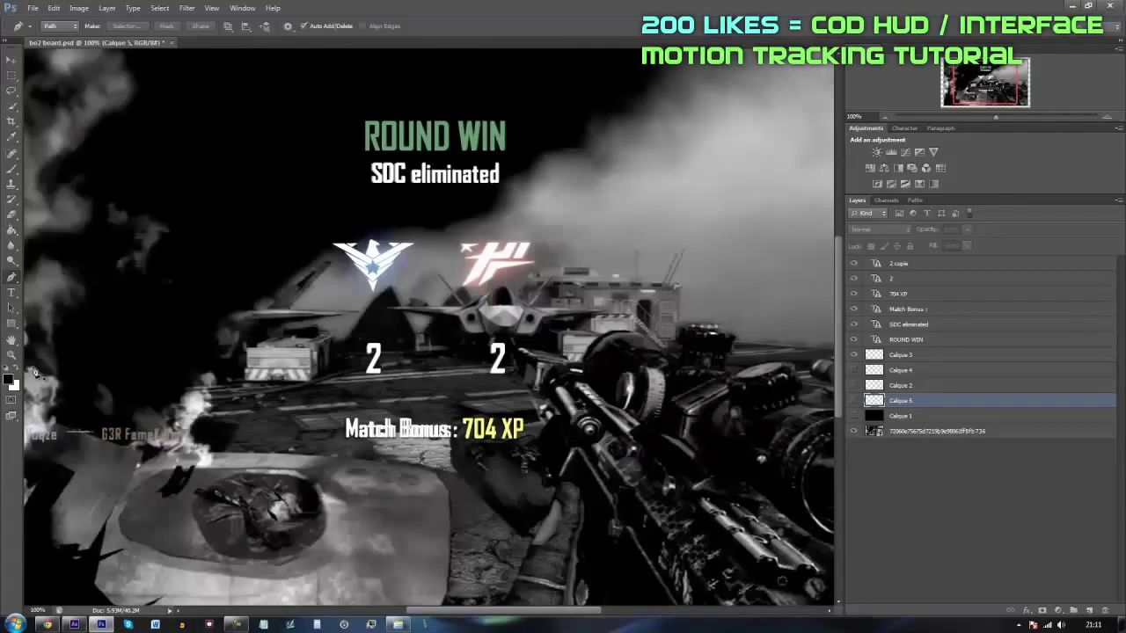
- Confirm black 000000 as the foreground colour, hide the reference gameplay image, and show the black background Calque 1
{"action": "left_click", "coordinate": [10, 380]}
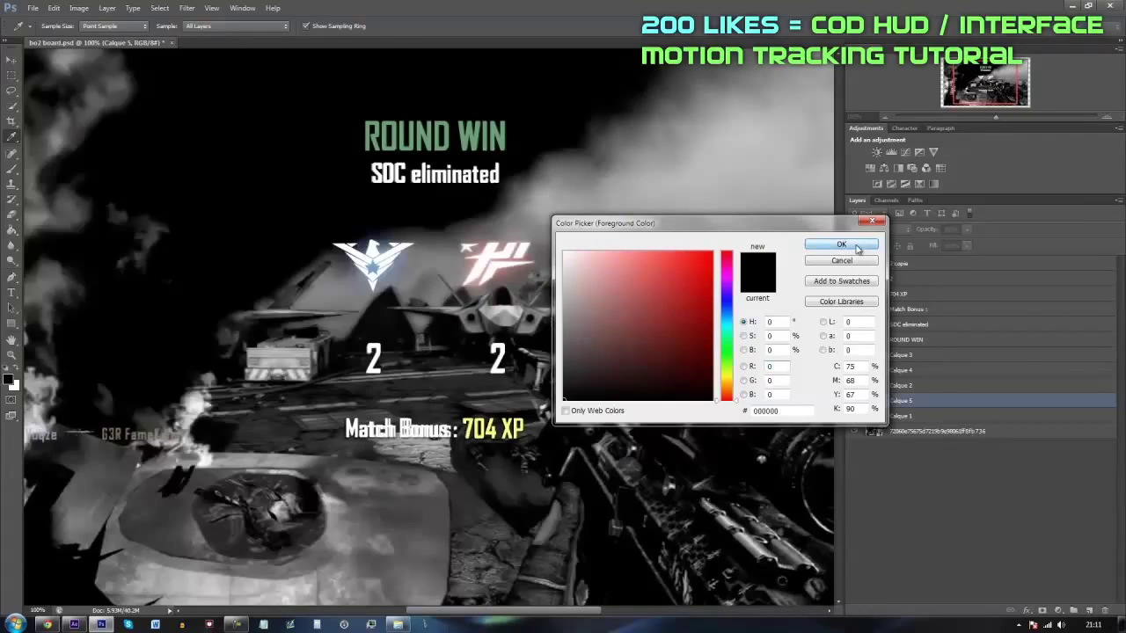
{"action": "left_click", "coordinate": [840, 245]}
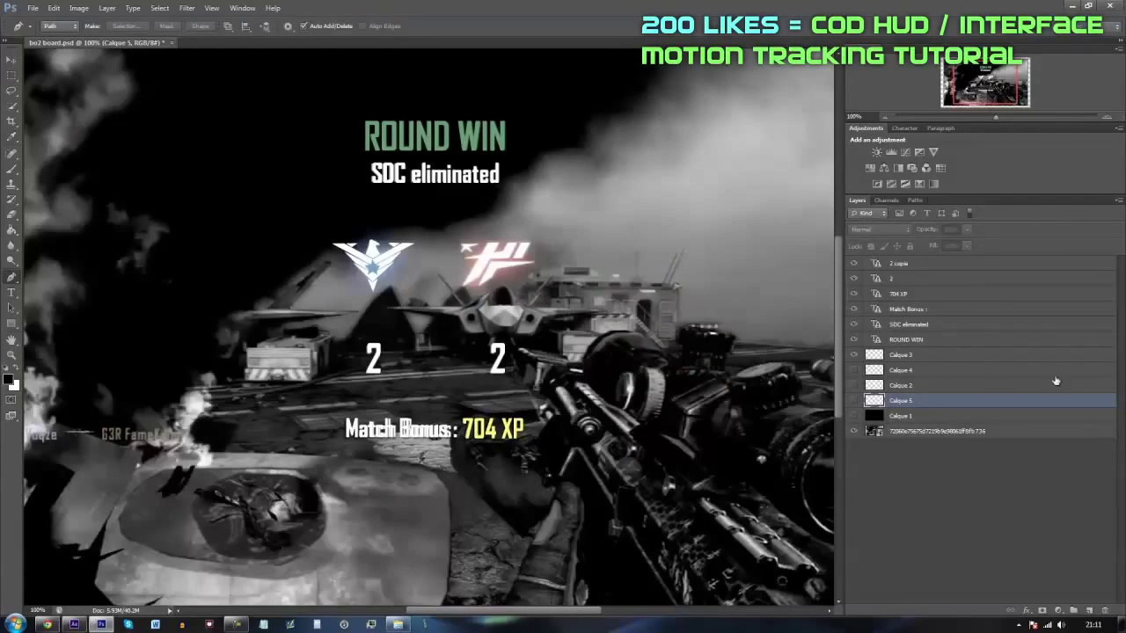
{"action": "left_click", "coordinate": [854, 432]}
{"action": "left_click", "coordinate": [853, 417]}
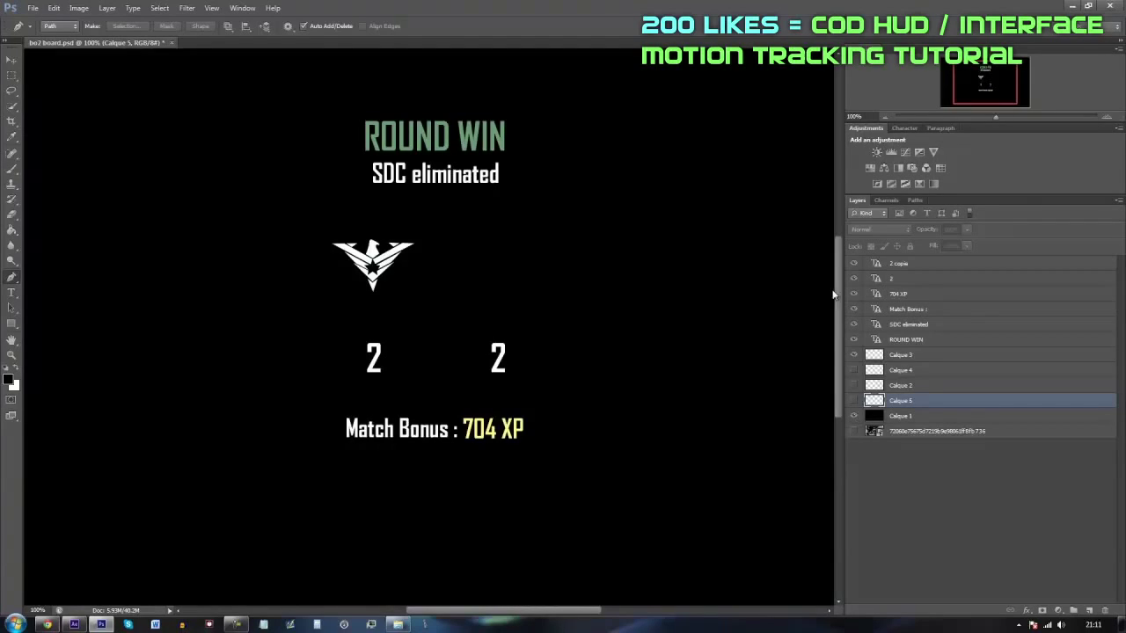
- Show the Calque 2 emblem and create a new layer above Calque 5, ready for painting with the Brush tool
{"action": "left_click", "coordinate": [854, 386]}
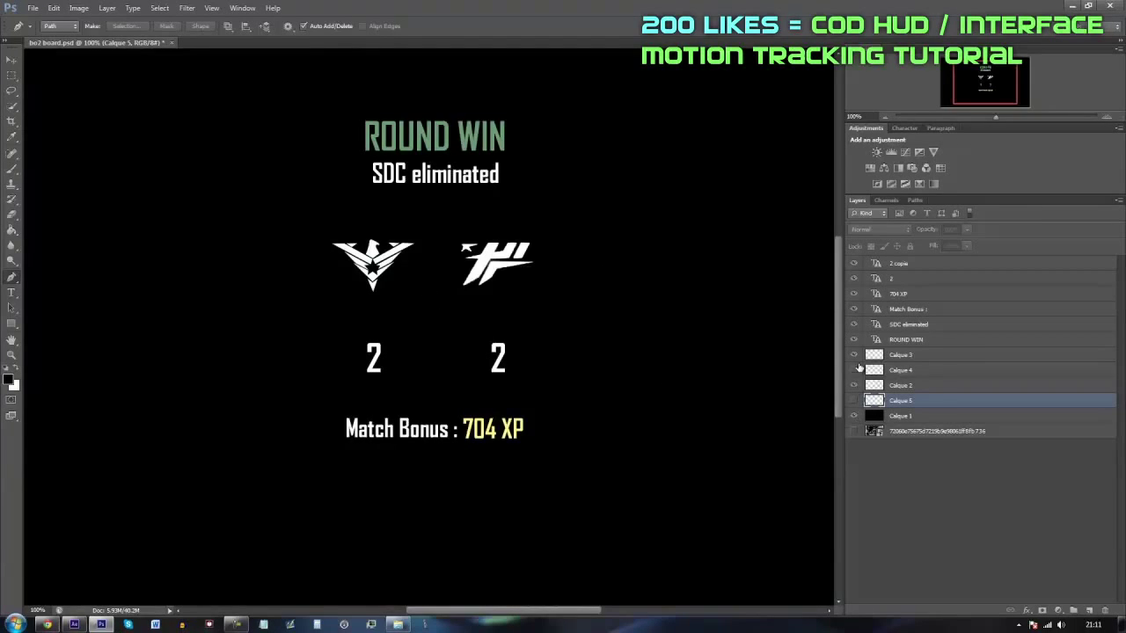
{"action": "left_click", "coordinate": [1089, 610]}
{"action": "left_click", "coordinate": [13, 169]}
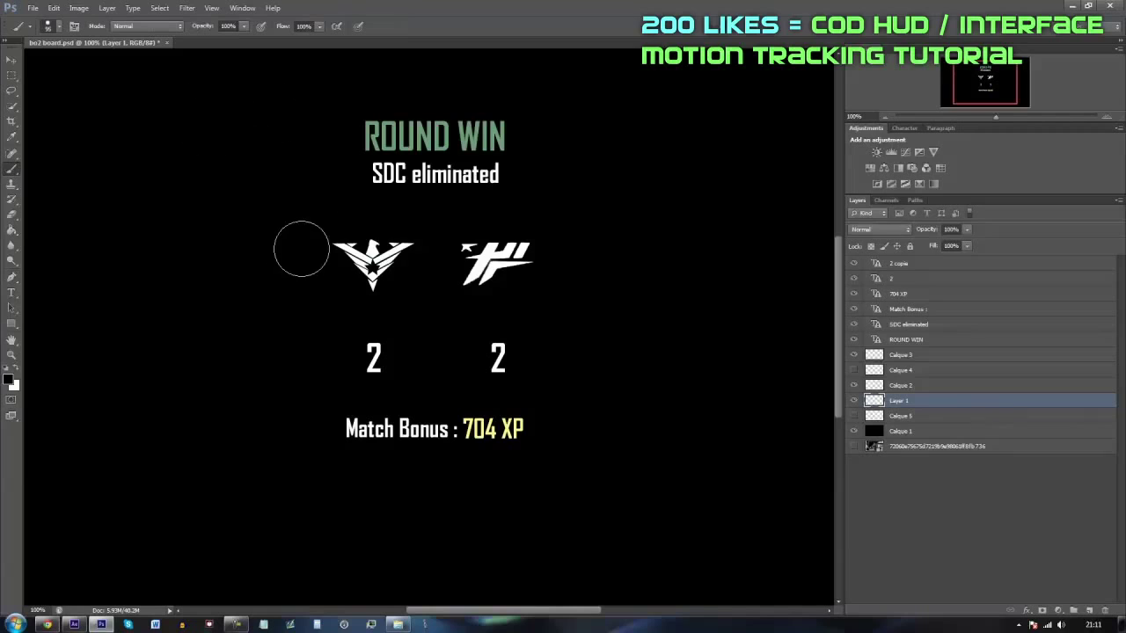
- Set the brush to 172 px with 0% hardness, testing white dabs over the eagle emblem and undoing them
{"action": "left_click", "coordinate": [18, 374]}
{"action": "left_click", "coordinate": [59, 28]}
{"action": "left_click", "coordinate": [80, 92]}
{"action": "left_click", "coordinate": [345, 279]}
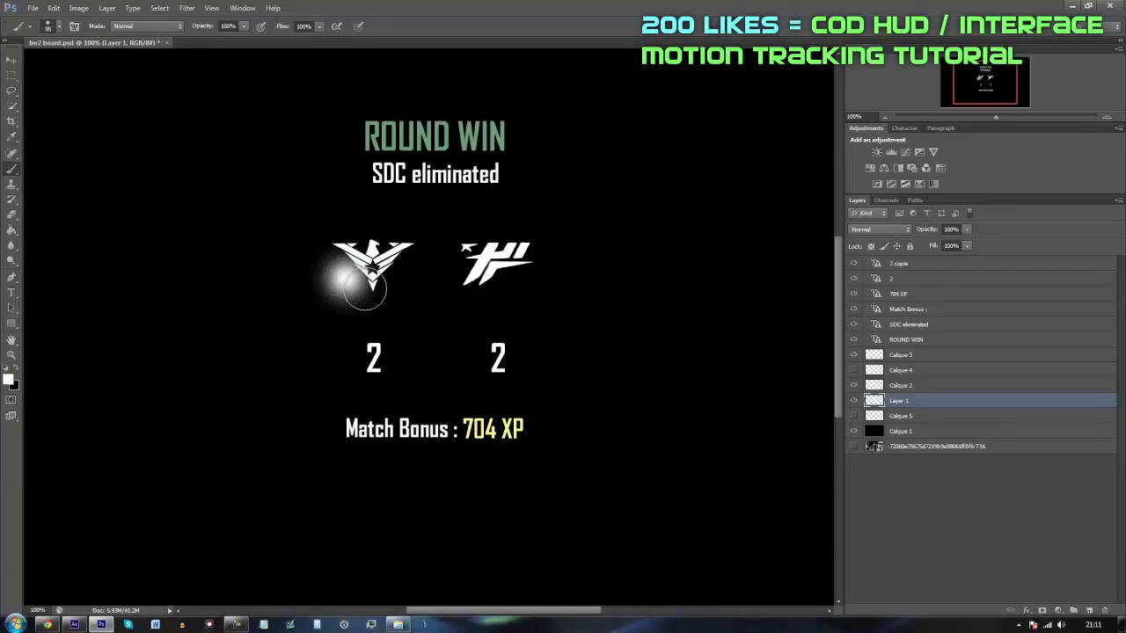
{"action": "key", "text": "ctrl+z"}
{"action": "left_click", "coordinate": [58, 29]}
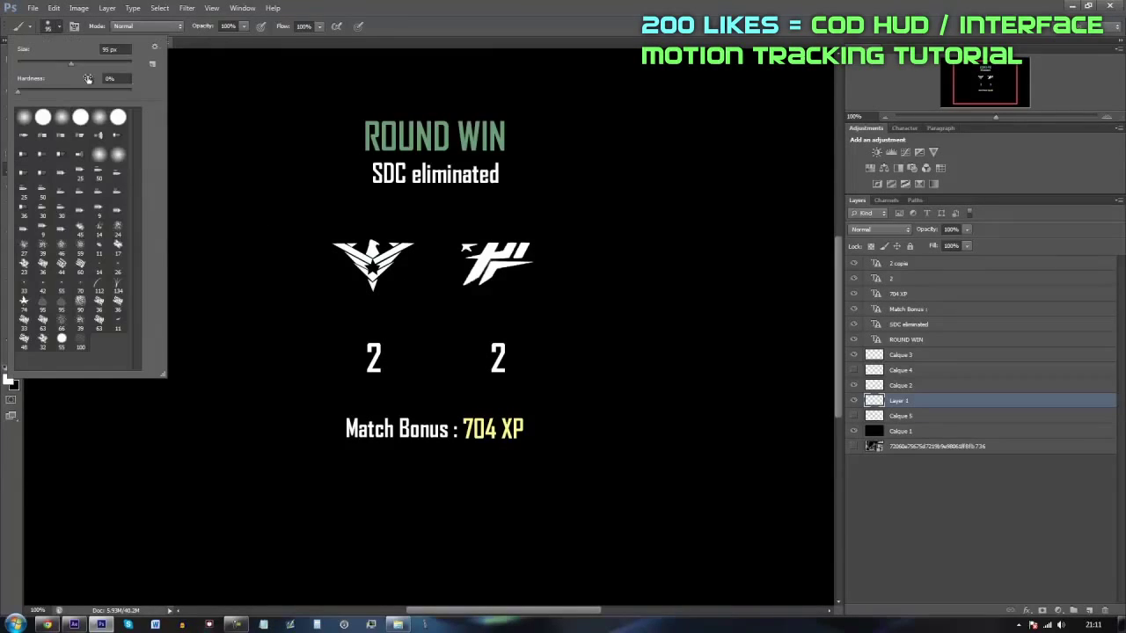
{"action": "left_click", "coordinate": [94, 63]}
{"action": "left_click", "coordinate": [373, 262]}
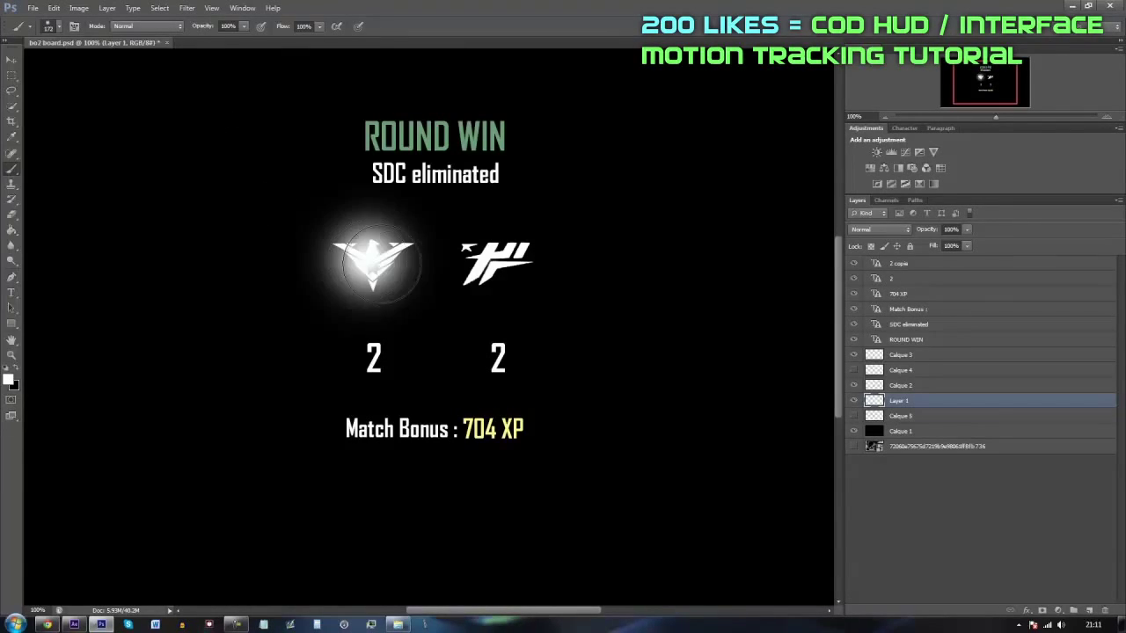
{"action": "key", "text": "ctrl+z"}
- Set the foreground colour to pure red ff0000
{"action": "left_click", "coordinate": [9, 380]}
{"action": "left_click_drag", "start_coordinate": [697, 360], "coordinate": [857, 206]}
{"action": "left_click", "coordinate": [846, 247]}
- Show the reference gameplay image instead of the black background, sample the eagle emblem's glow and choose a vivid blue foreground colour
{"action": "left_click", "coordinate": [853, 431]}
{"action": "left_click", "coordinate": [854, 446]}
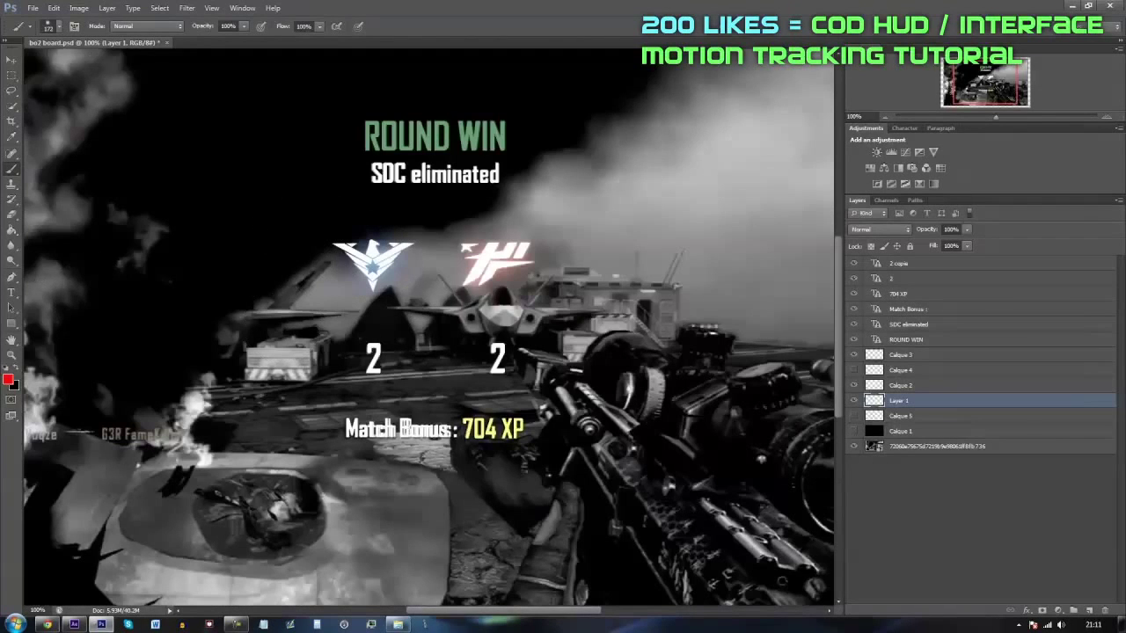
{"action": "left_click", "coordinate": [9, 381]}
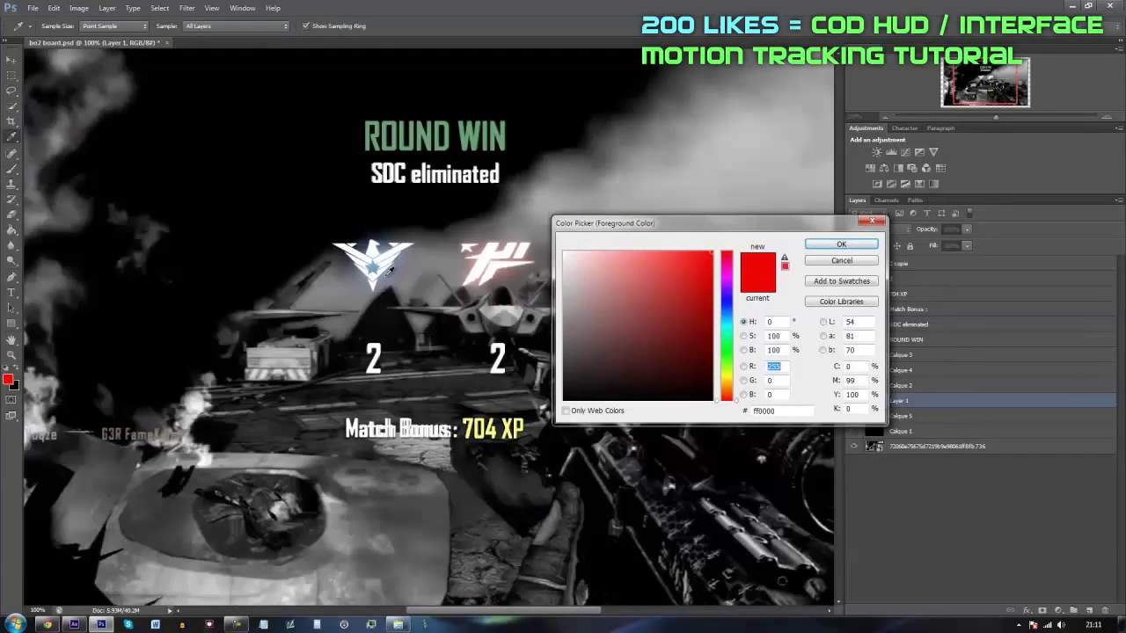
{"action": "left_click", "coordinate": [388, 270]}
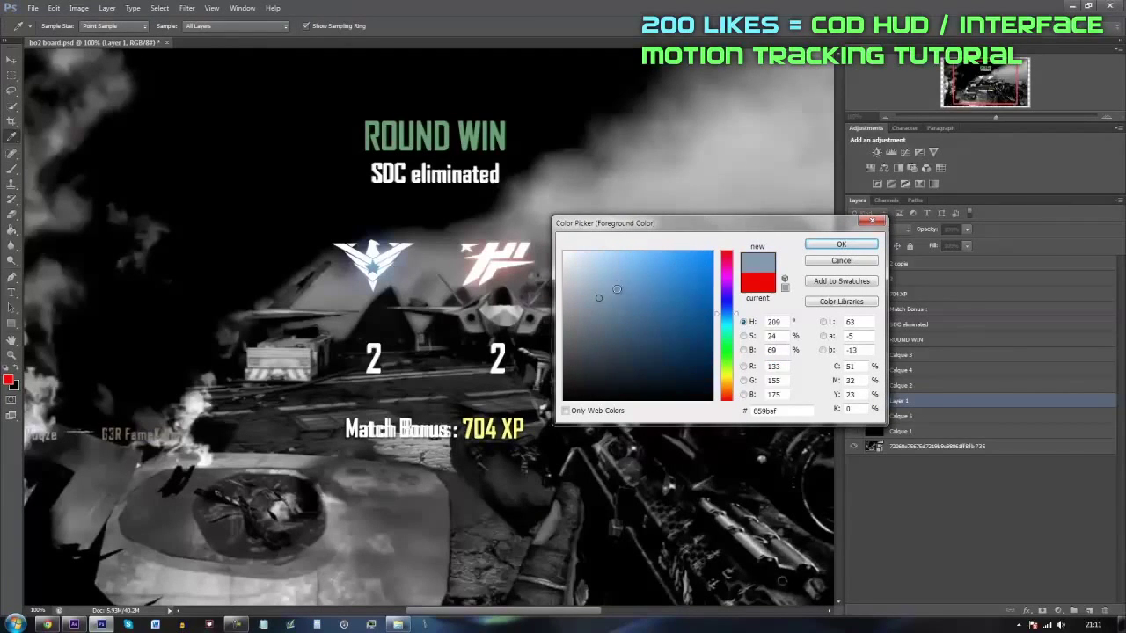
{"action": "left_click", "coordinate": [836, 244]}
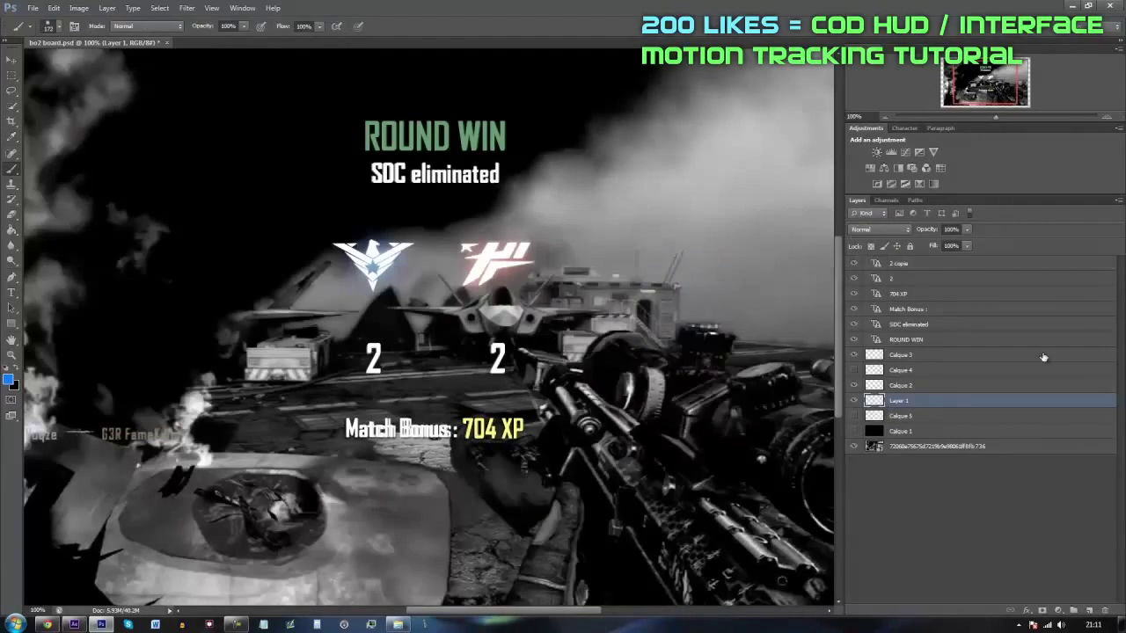
- Paint a soft blue glow behind the eagle emblem, and set its layer to Screen blending at 53% opacity
{"action": "mouse_move", "coordinate": [377, 264]}
{"action": "left_mouse_down"}
{"action": "mouse_move", "coordinate": [356, 238]}
{"action": "mouse_move", "coordinate": [392, 268]}
{"action": "mouse_move", "coordinate": [373, 260]}
{"action": "left_mouse_up"}
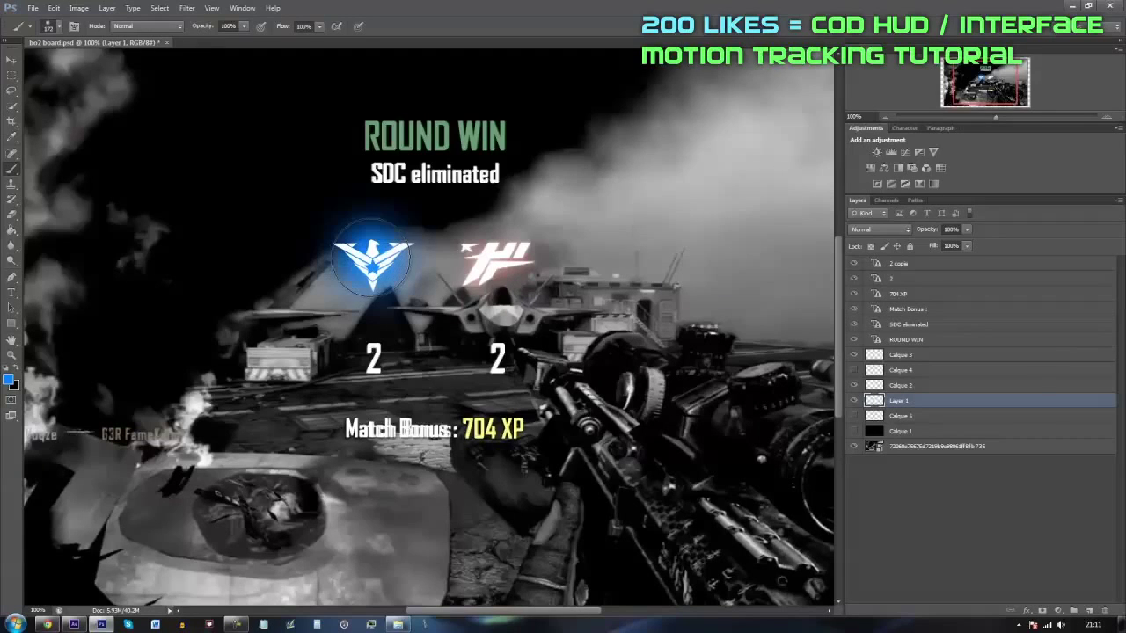
{"action": "left_click", "coordinate": [885, 230]}
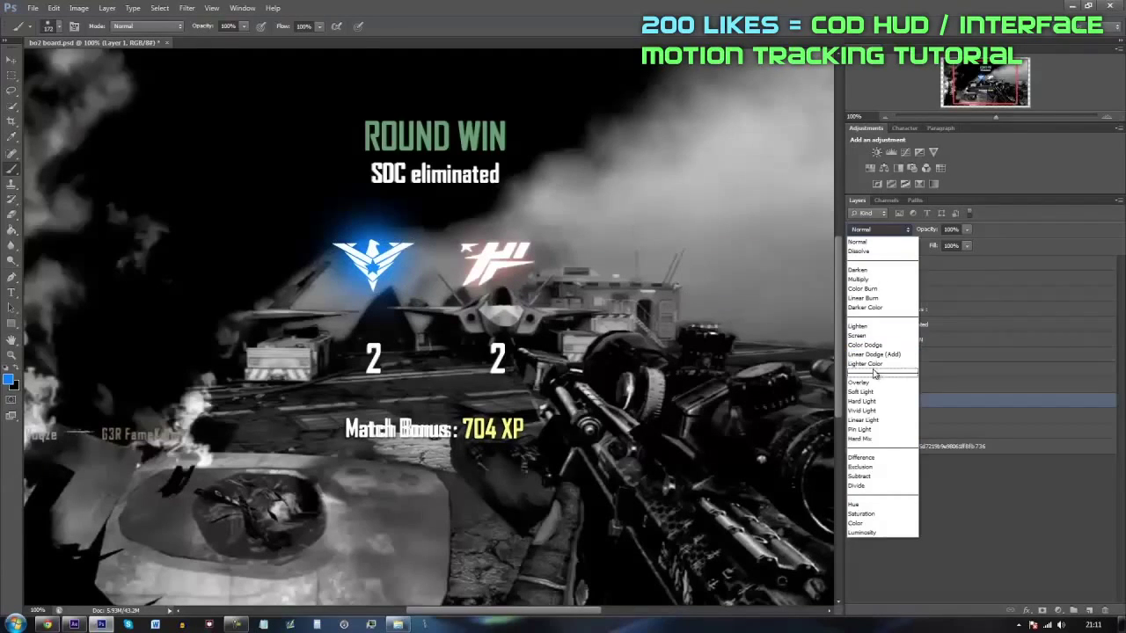
{"action": "left_click", "coordinate": [861, 336]}
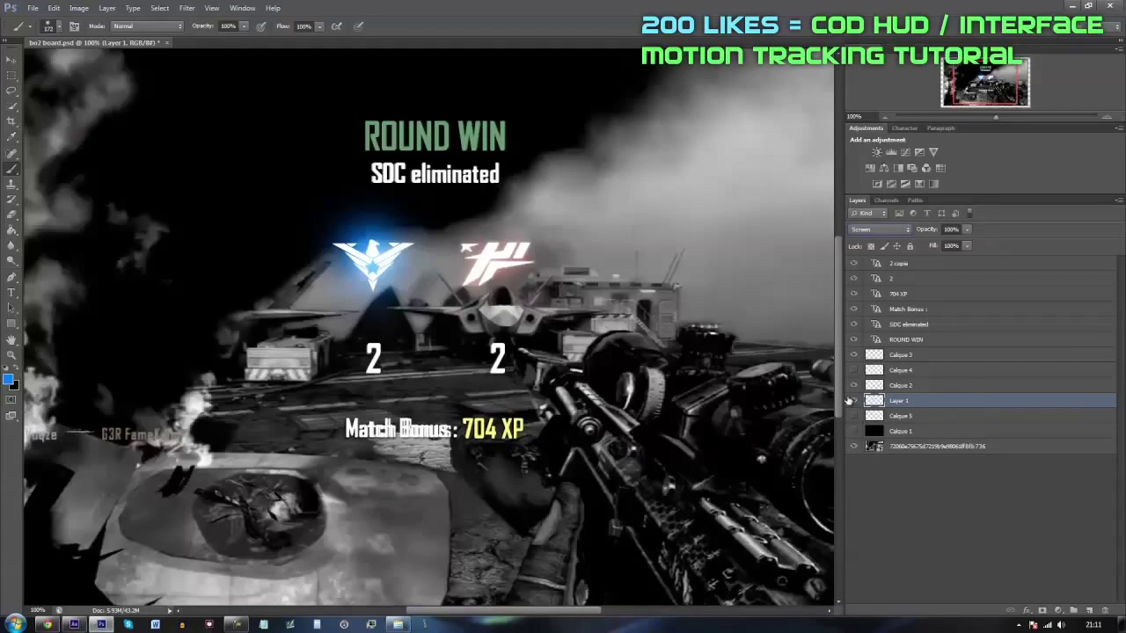
{"action": "left_click_drag", "start_coordinate": [967, 235], "coordinate": [940, 247]}
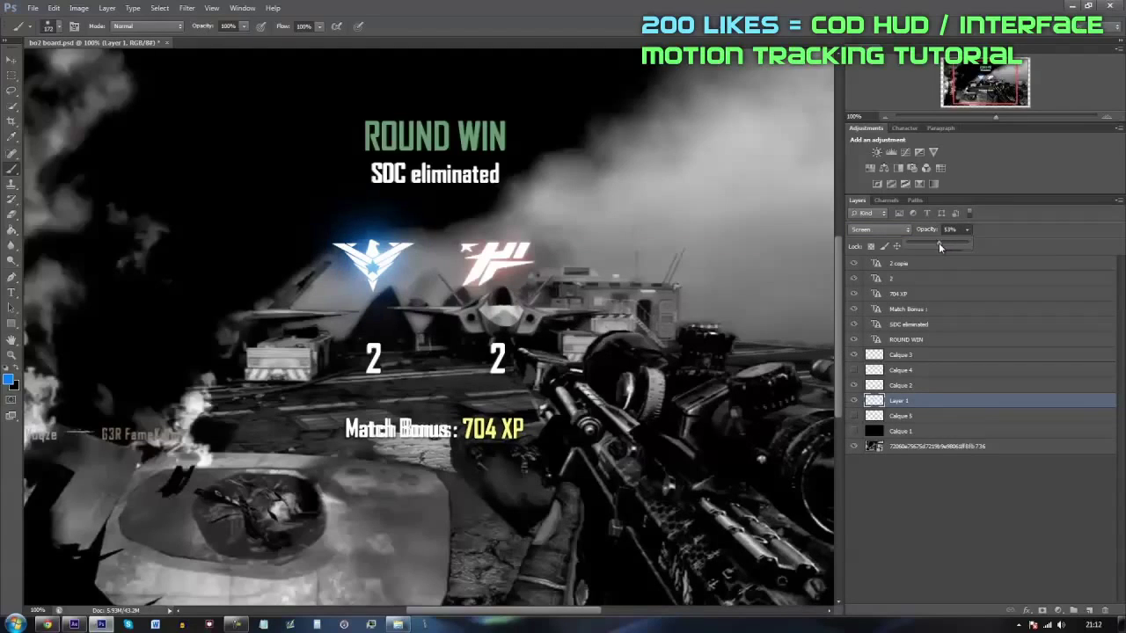
- Hide the reference gameplay image and the black background, keeping Layer 1, Calque 4 and Calque 5 shown on transparency
{"action": "left_click", "coordinate": [855, 401]}
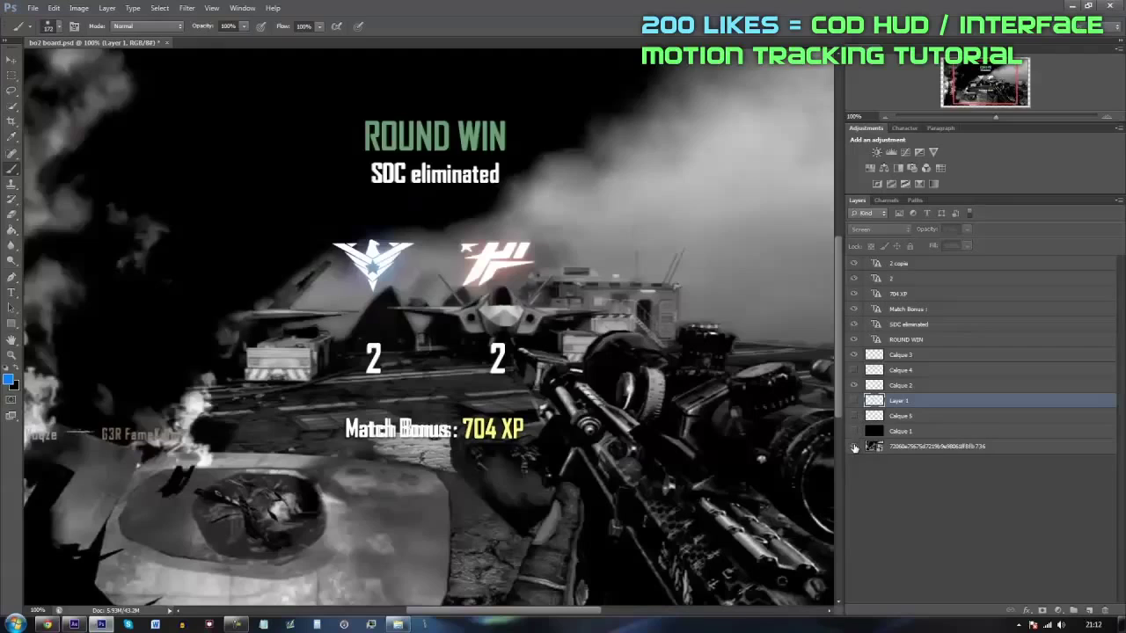
{"action": "left_click", "coordinate": [854, 447]}
{"action": "left_click", "coordinate": [853, 402]}
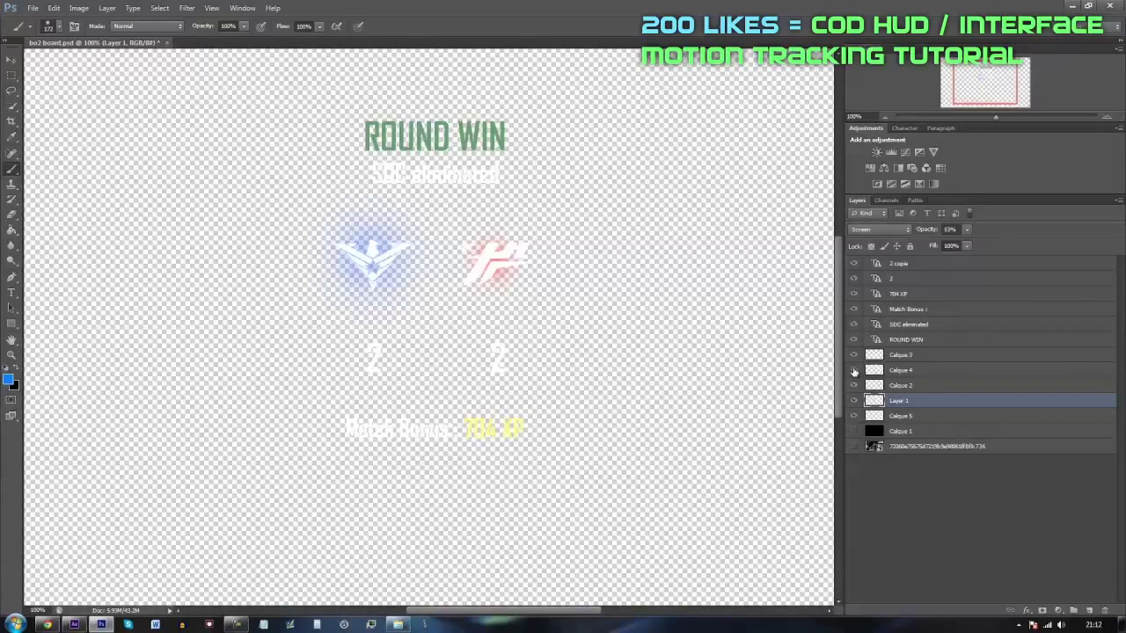
{"action": "left_click", "coordinate": [854, 431]}
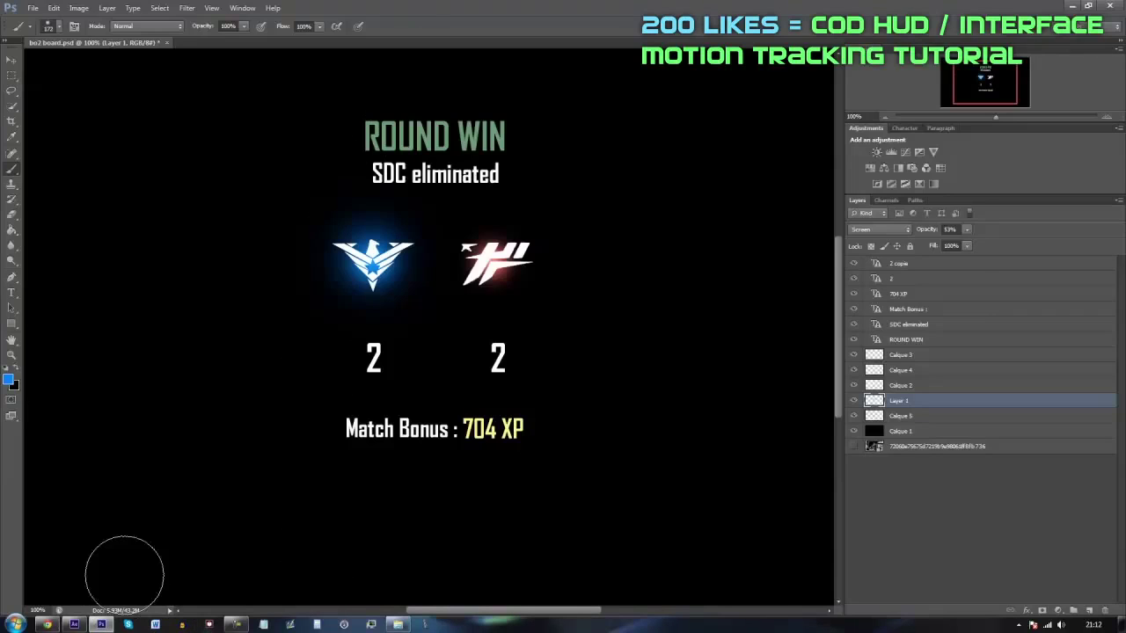
{"action": "left_click", "coordinate": [854, 431]}
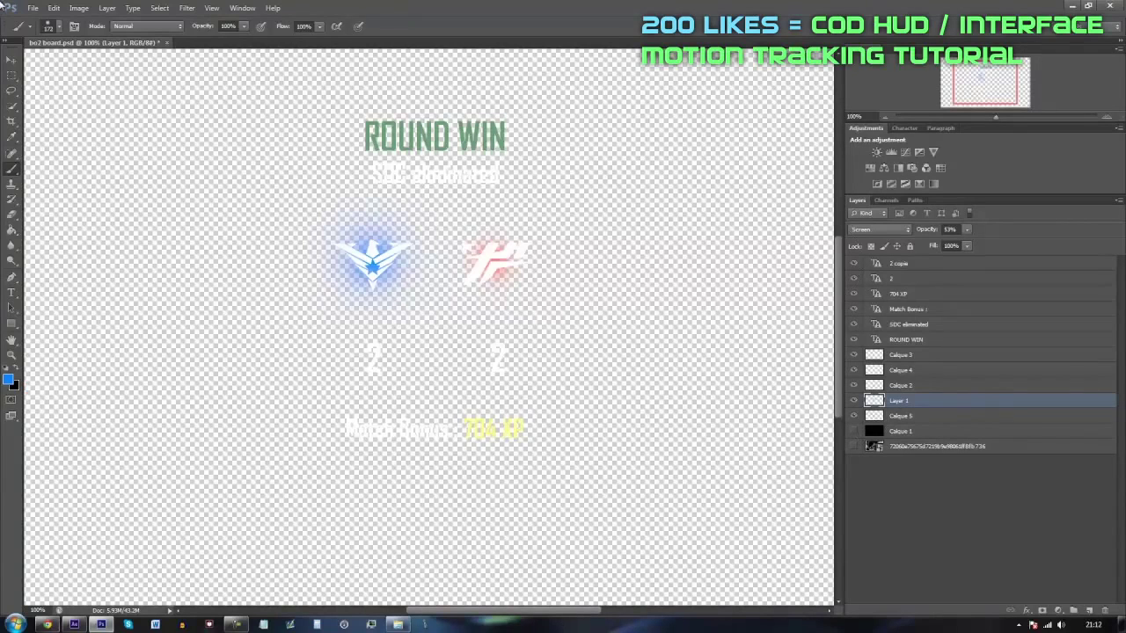
{"action": "left_click", "coordinate": [31, 9]}
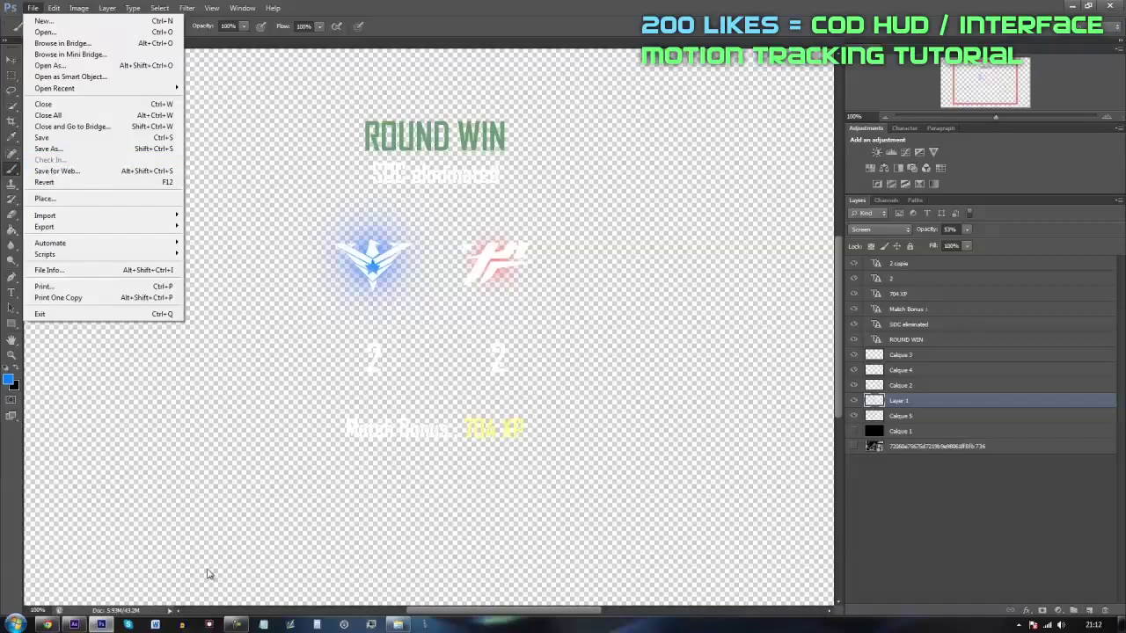
{"action": "left_click", "coordinate": [249, 464]}
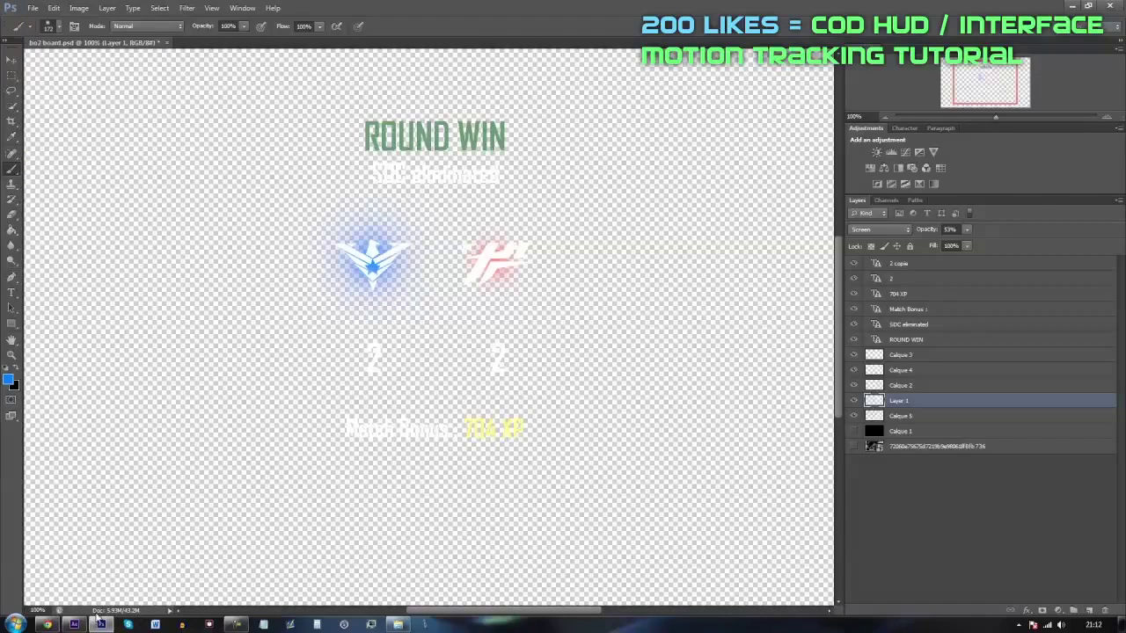
{"action": "left_click", "coordinate": [76, 624]}
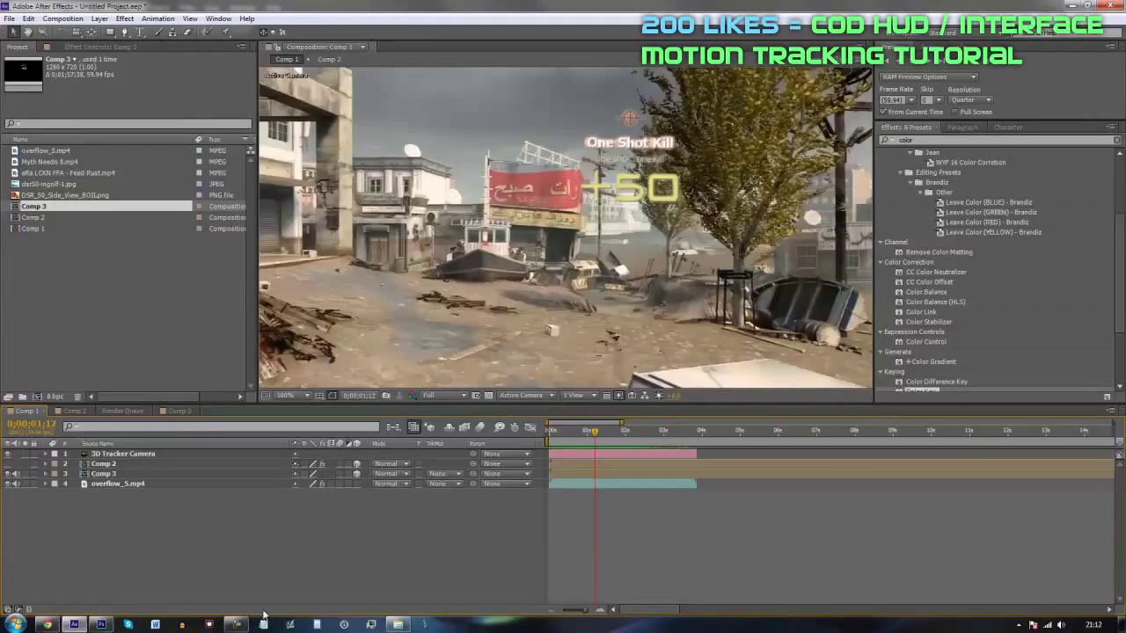
{"action": "left_click", "coordinate": [101, 624]}
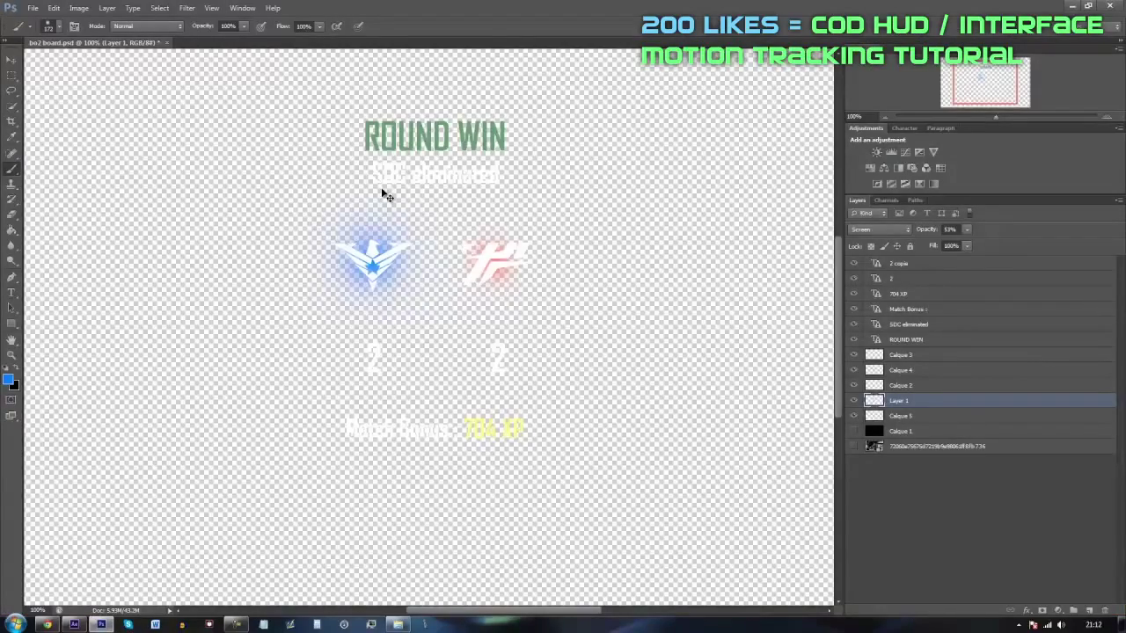
- Save the transparent board to the Desktop as a PNG named asdkjfahsdf, with Smallest / Slow compression and no interlacing
{"action": "key", "text": "ctrl+minus"}
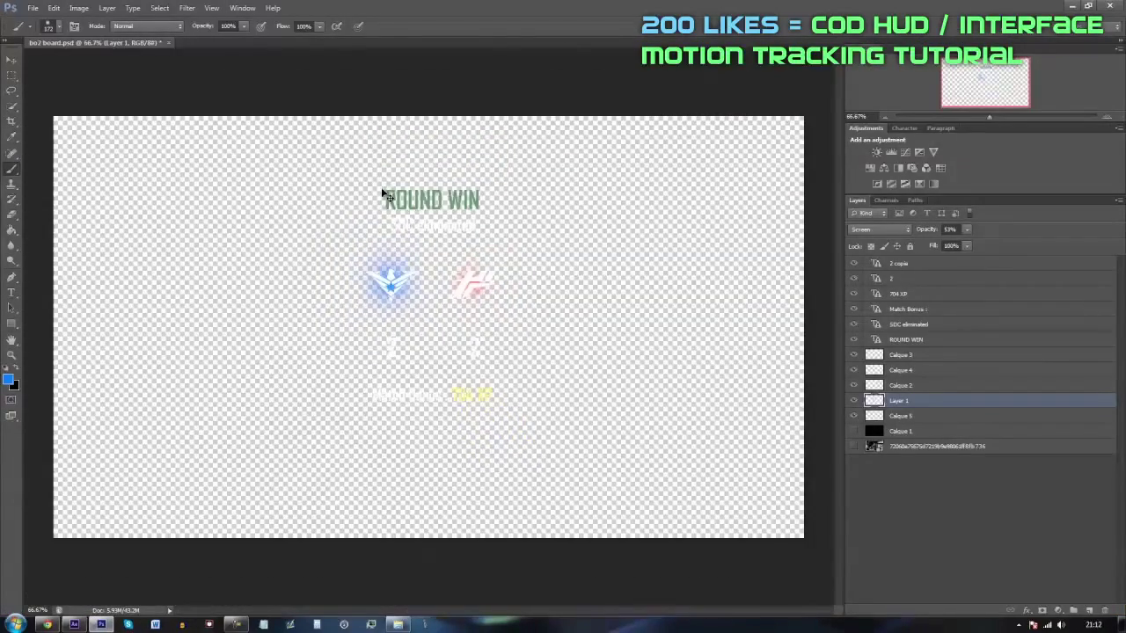
{"action": "left_click", "coordinate": [32, 8]}
{"action": "left_click", "coordinate": [53, 150]}
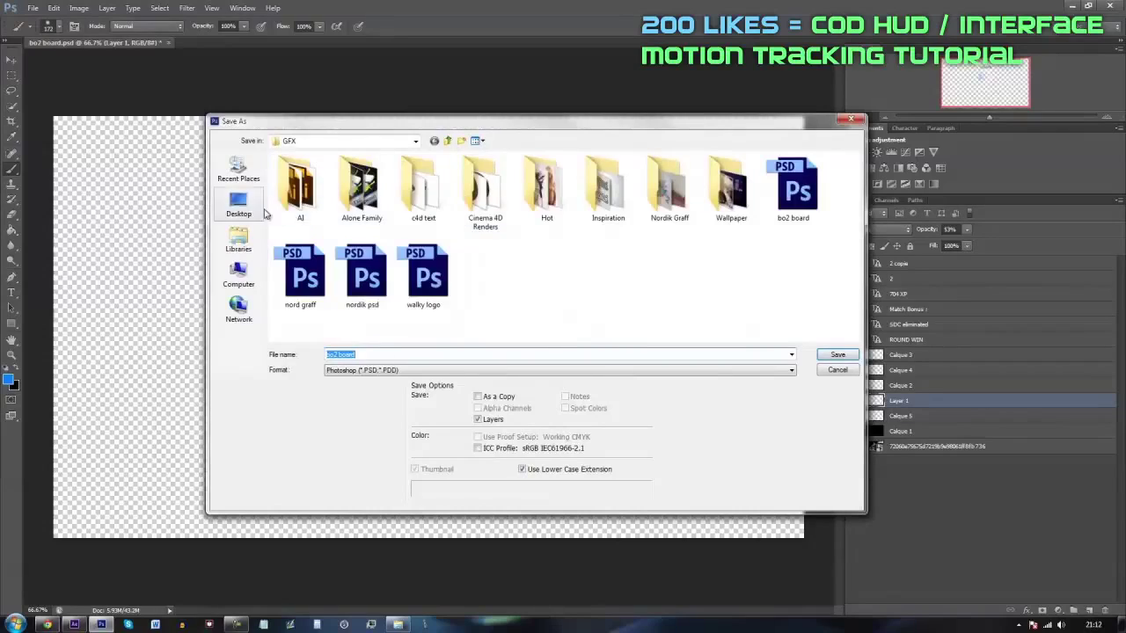
{"action": "left_click", "coordinate": [239, 207]}
{"action": "left_click", "coordinate": [410, 371]}
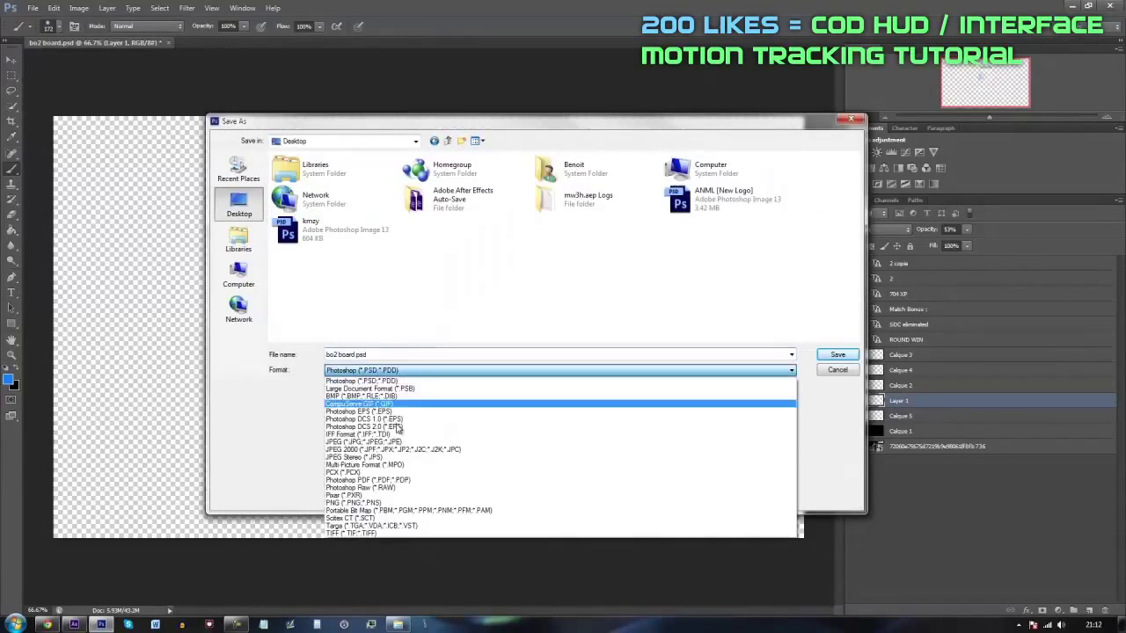
{"action": "left_click", "coordinate": [352, 502]}
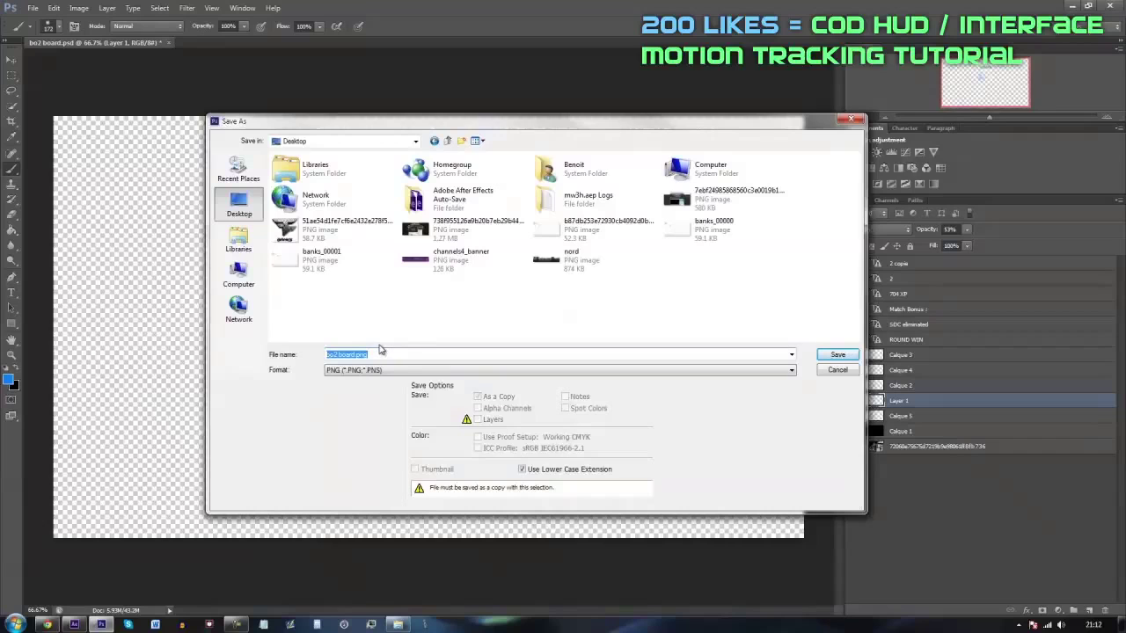
{"action": "type", "text": "ae board"}
{"action": "key", "text": "Return"}
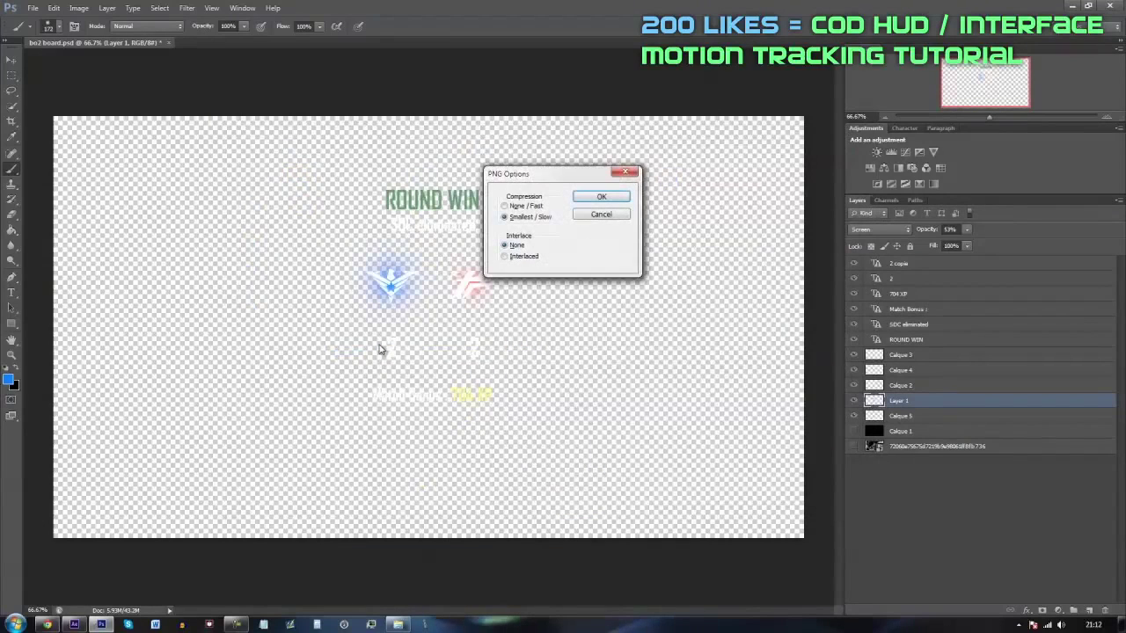
{"action": "left_click", "coordinate": [618, 197]}
- Switch to Windows Explorer, open the Desktop folder, and preview the sdfsdf_00000 image before closing the viewer
{"action": "left_click", "coordinate": [398, 624]}
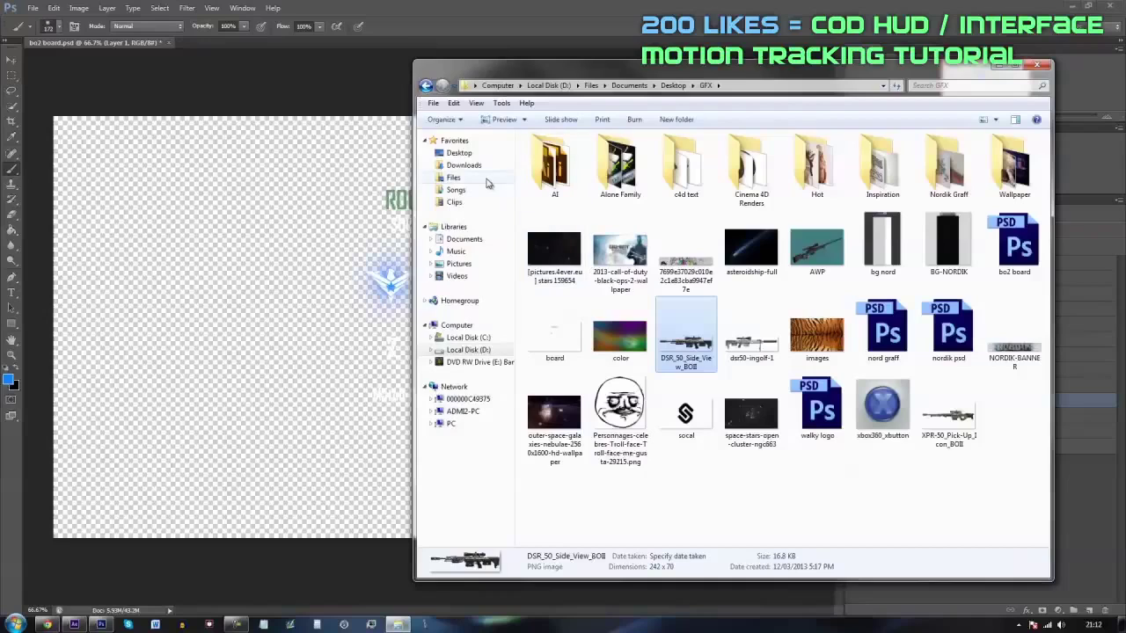
{"action": "left_click", "coordinate": [459, 152]}
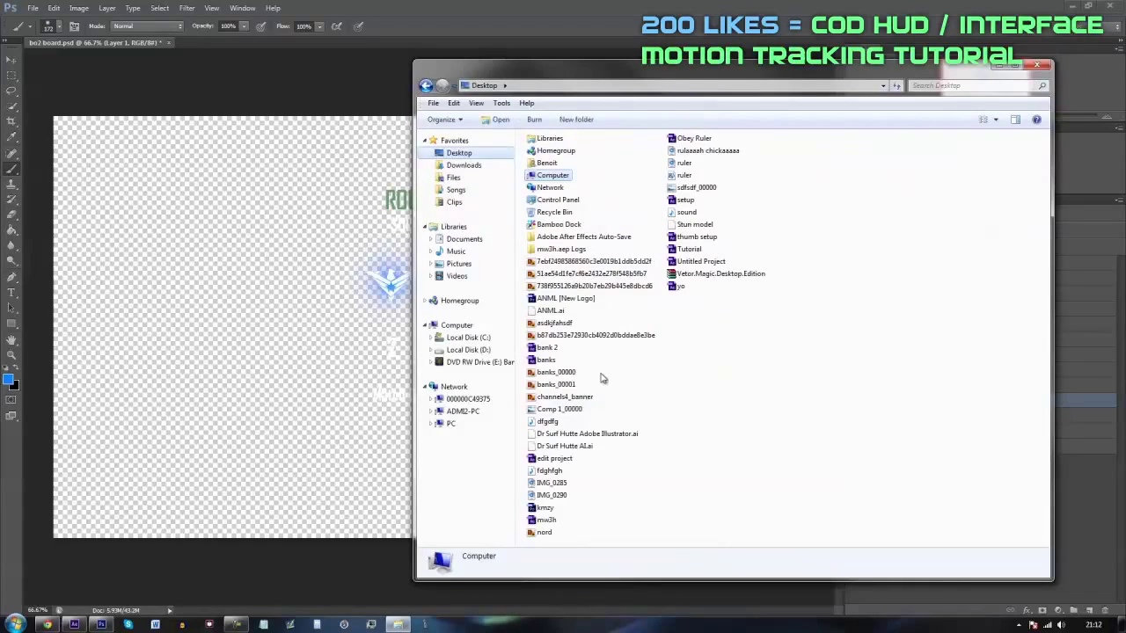
{"action": "double_click", "coordinate": [691, 188]}
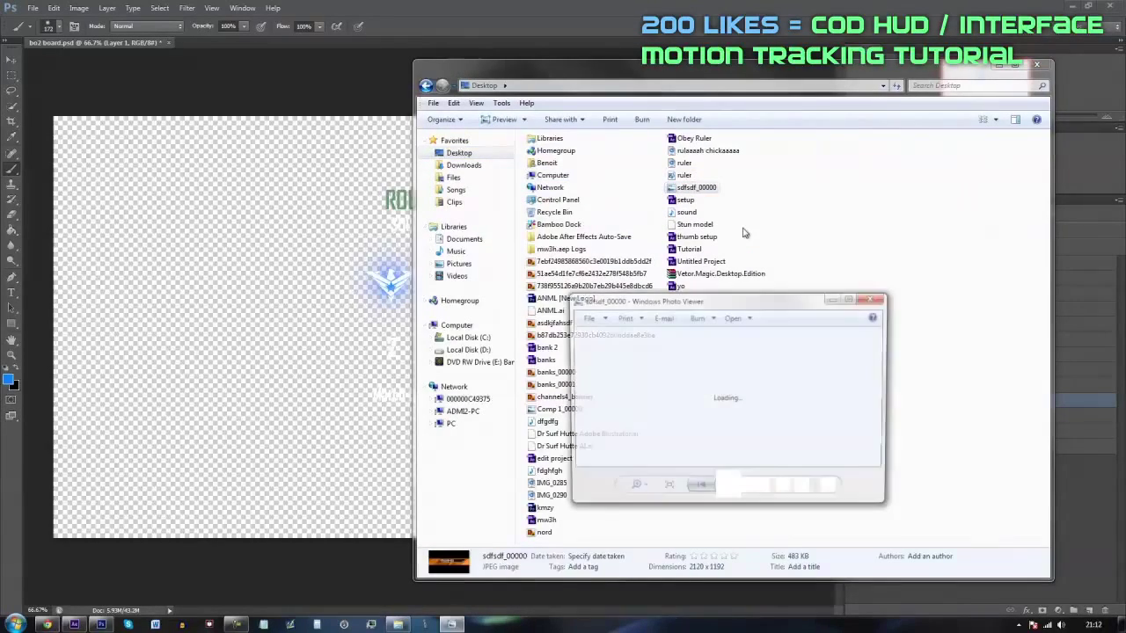
{"action": "left_click", "coordinate": [875, 289]}
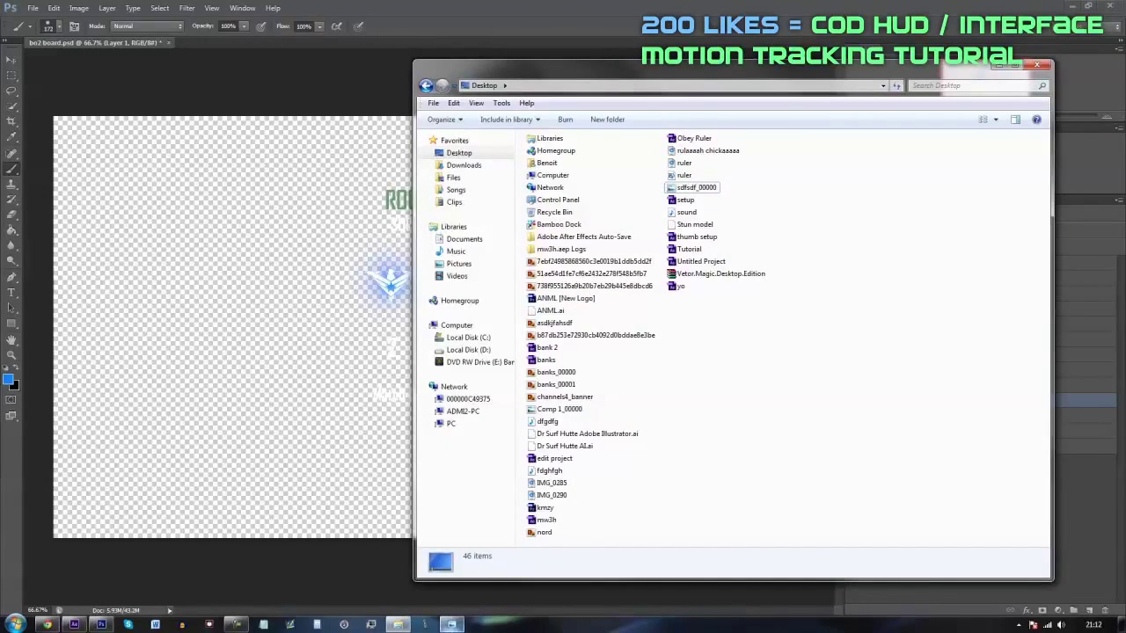
{"action": "left_click", "coordinate": [453, 626]}
{"action": "left_click", "coordinate": [882, 300]}
- Check the image files in the Desktop folder to locate the exported board, and select asdkjfahsdf
{"action": "left_click", "coordinate": [545, 424]}
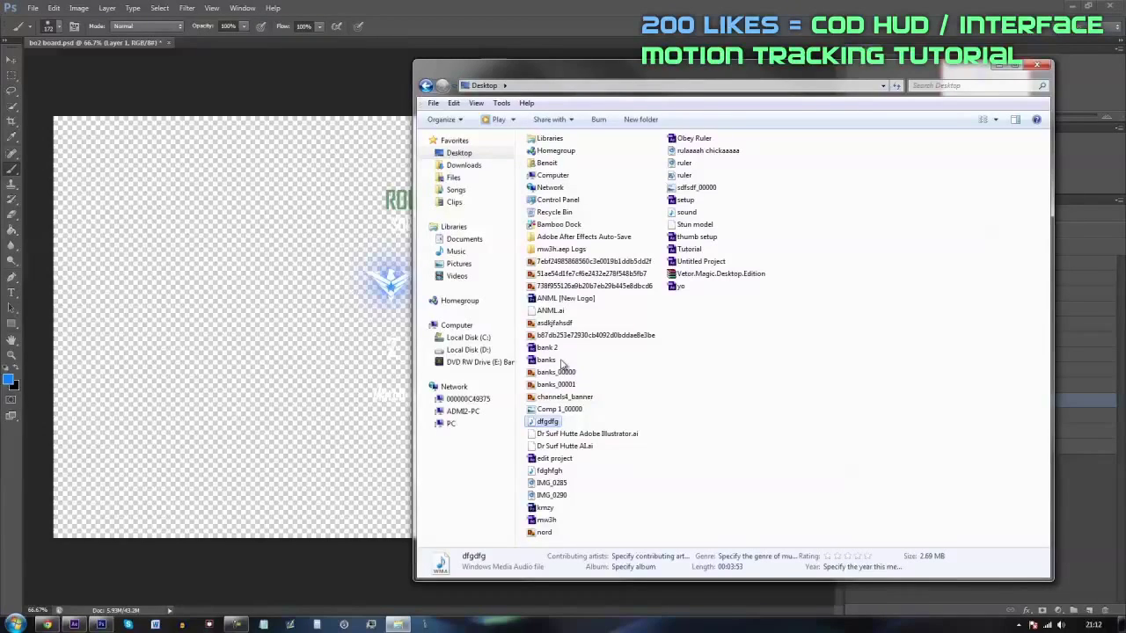
{"action": "left_click", "coordinate": [563, 336]}
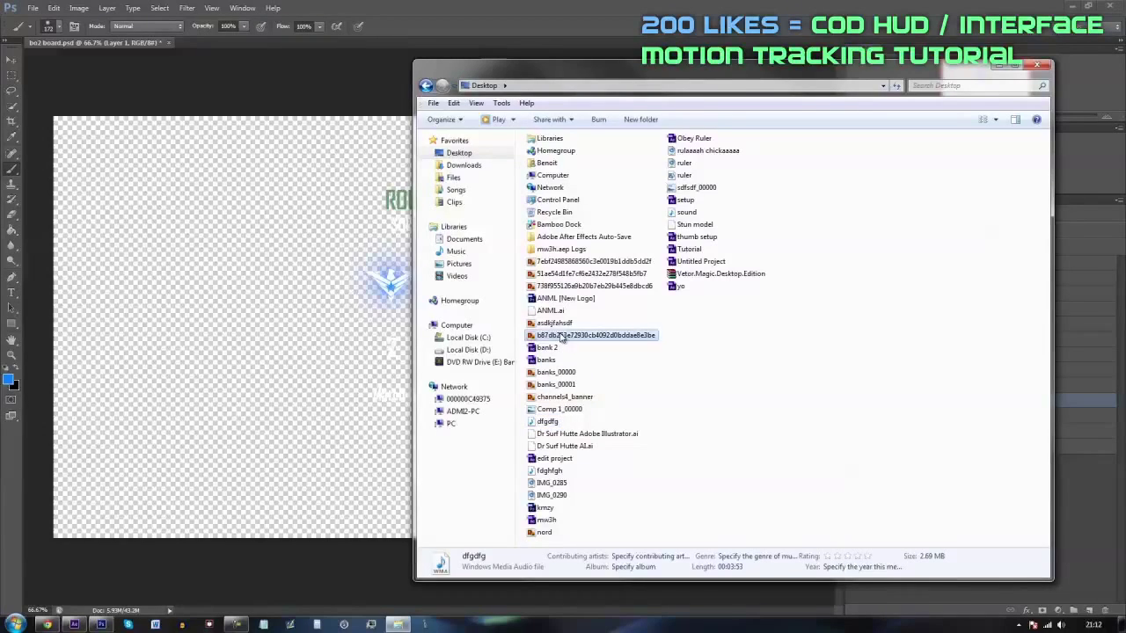
{"action": "left_click", "coordinate": [559, 397]}
{"action": "left_click", "coordinate": [545, 533]}
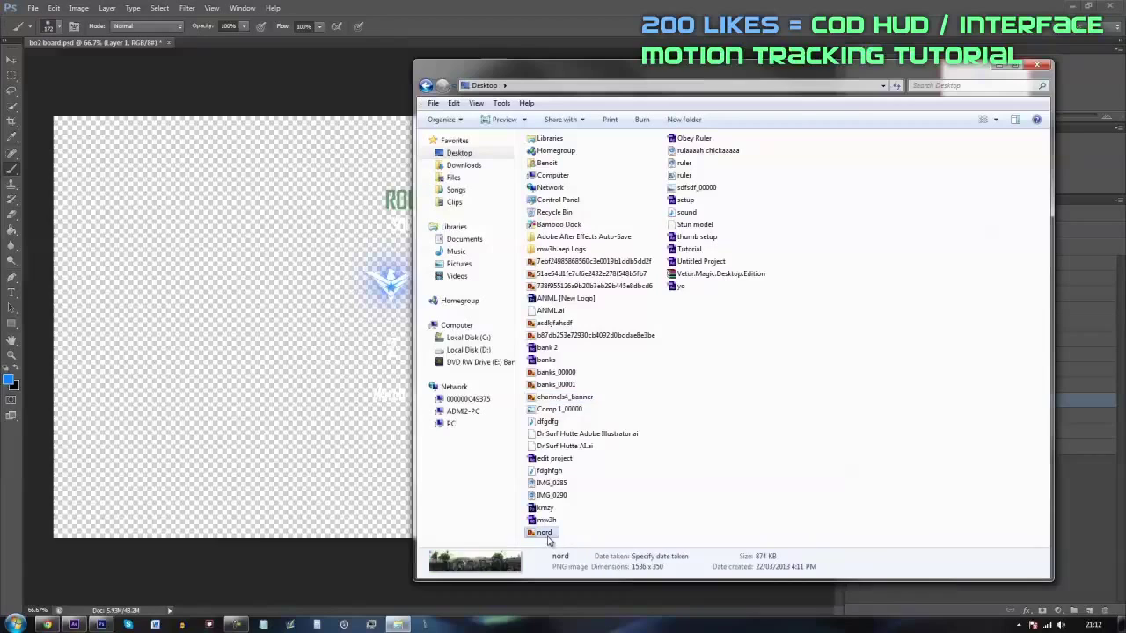
{"action": "left_click", "coordinate": [684, 189]}
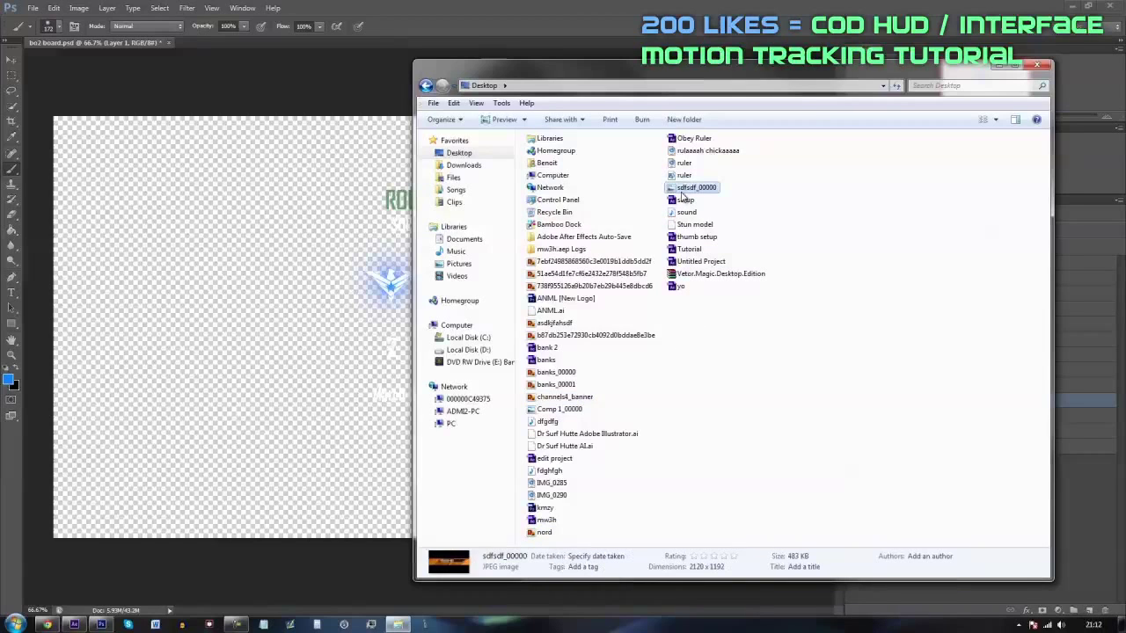
{"action": "left_click", "coordinate": [559, 397]}
{"action": "left_click", "coordinate": [556, 385]}
{"action": "left_click", "coordinate": [549, 325]}
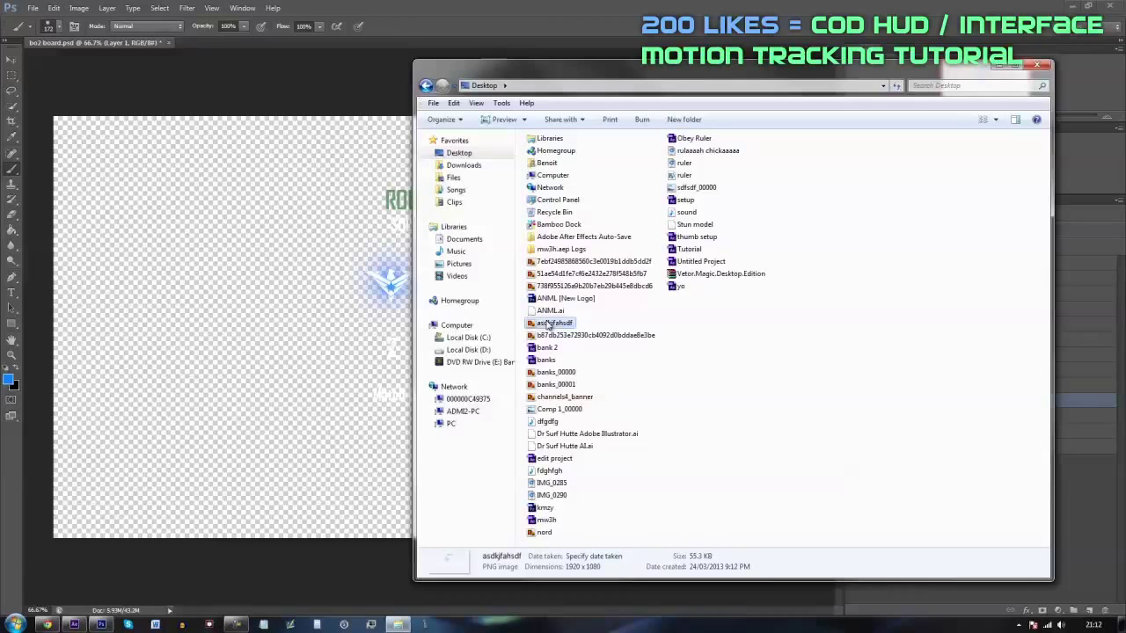
- Import asdkjfahsdf.png from the Desktop into the After Effects project and place it in Comp 1 directly above the Comp 3 layer
{"action": "left_click_drag", "start_coordinate": [550, 324], "coordinate": [140, 283]}
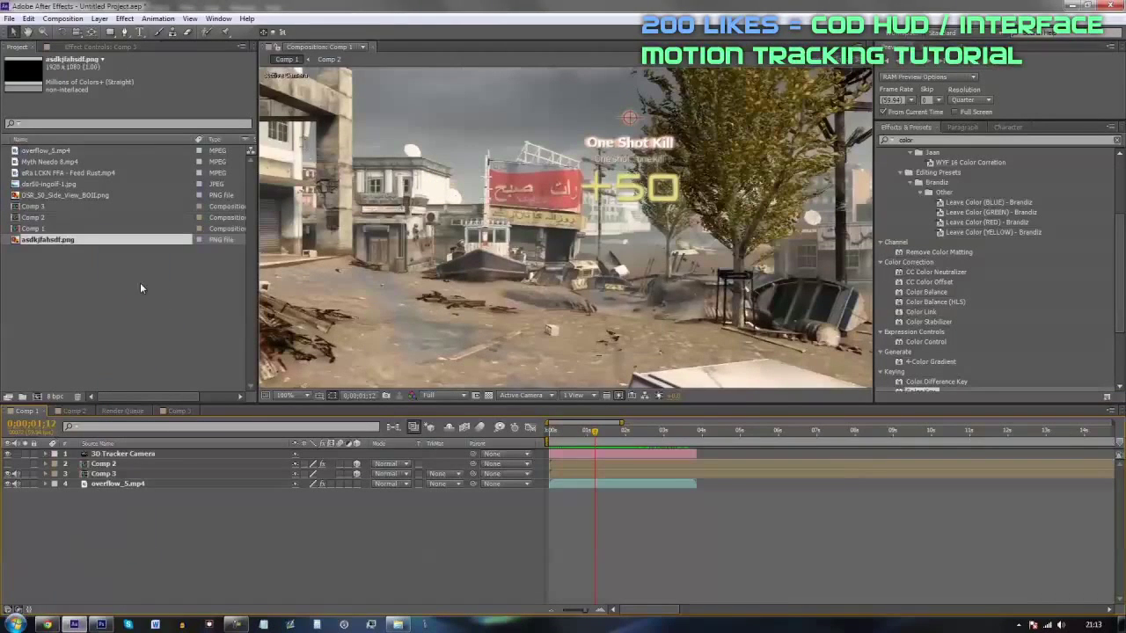
{"action": "left_click_drag", "start_coordinate": [51, 230], "coordinate": [81, 230]}
{"action": "left_click_drag", "start_coordinate": [64, 239], "coordinate": [121, 473]}
- Hide the Comp 3 pop-up layer, keeping it 3D, and preview the whole board over the footage
{"action": "left_click", "coordinate": [356, 484]}
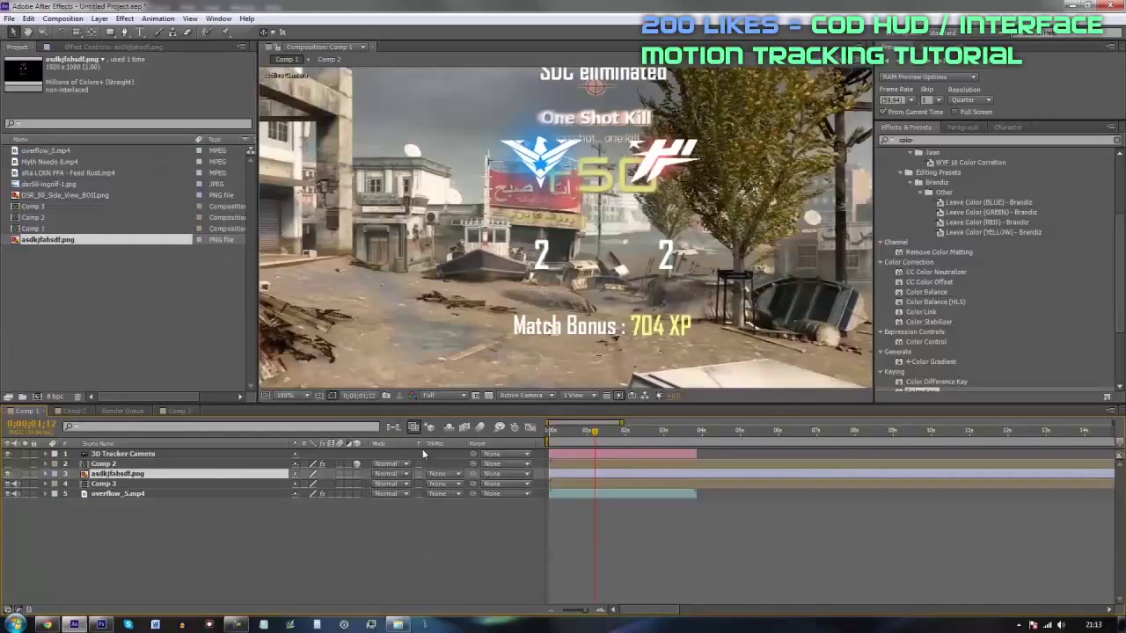
{"action": "left_click", "coordinate": [7, 484]}
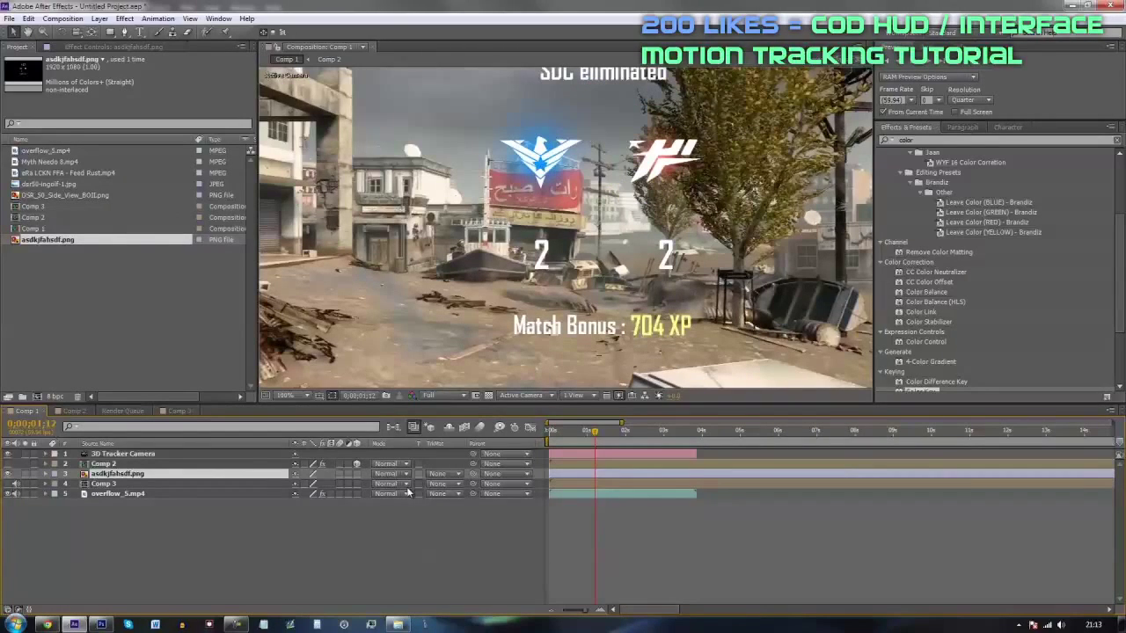
{"action": "left_click", "coordinate": [357, 484]}
{"action": "left_click", "coordinate": [554, 612]}
{"action": "scroll", "coordinate": [568, 240], "scroll_direction": "down", "scroll_amount": 2}
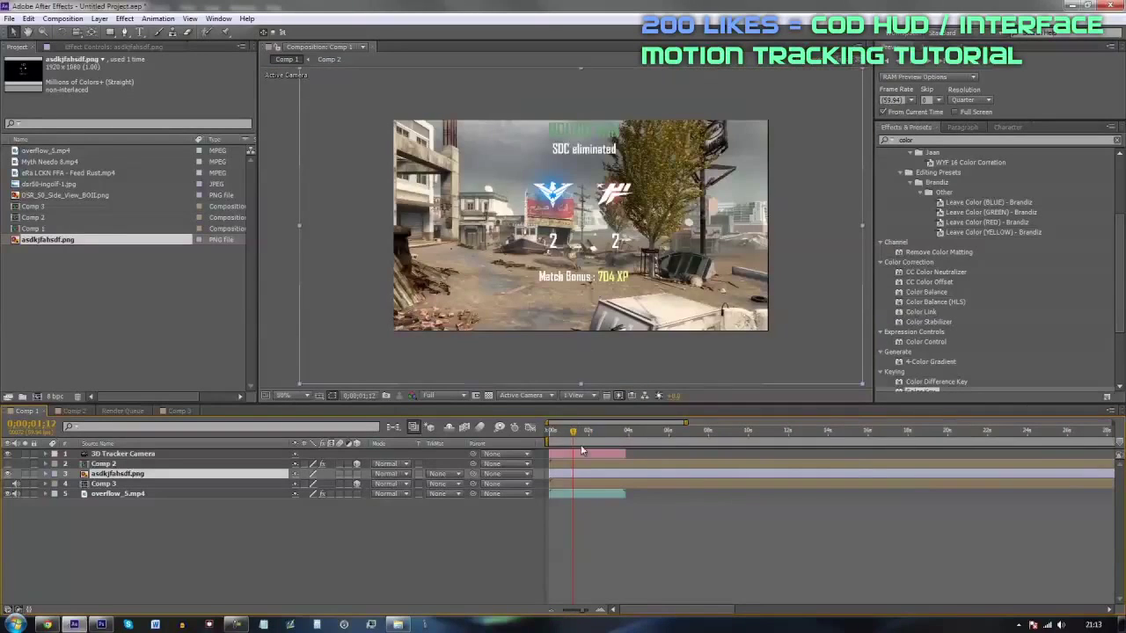
{"action": "key", "text": "space"}
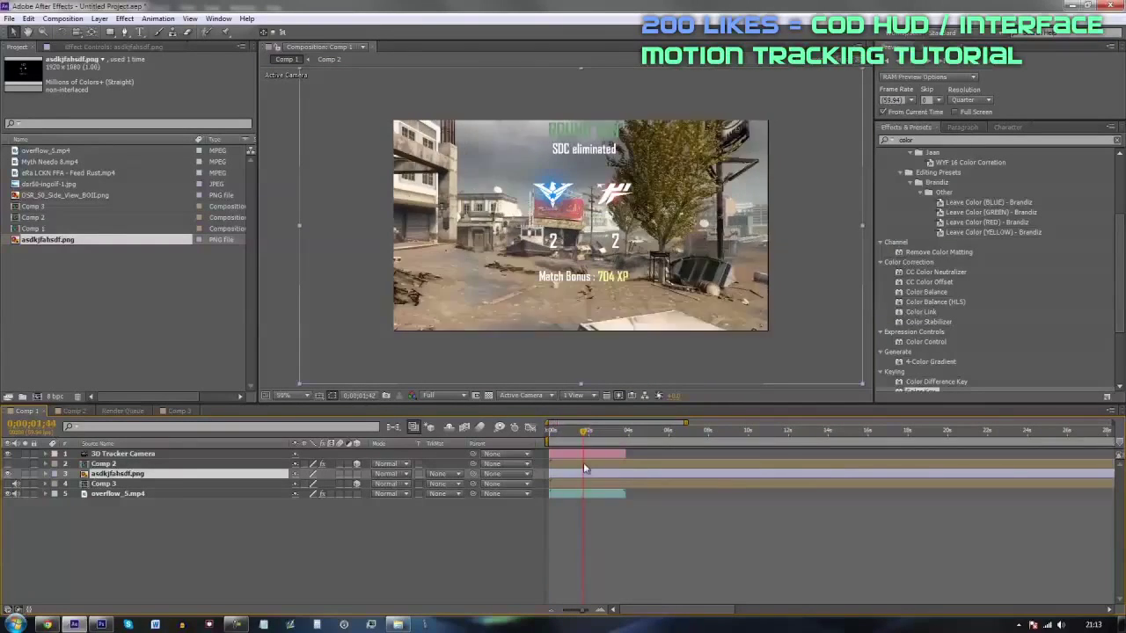
- Make the asdkjfahsdf.png layer 3D and push it back in depth so it follows the tracked camera
{"action": "left_click", "coordinate": [363, 475]}
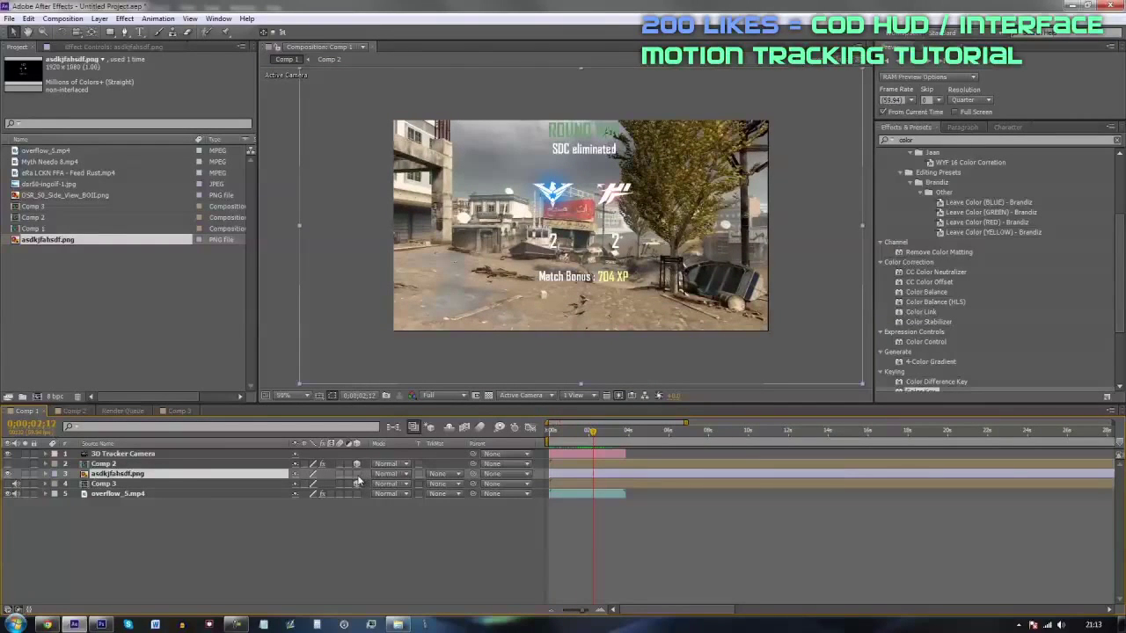
{"action": "left_click_drag", "start_coordinate": [603, 434], "coordinate": [577, 453]}
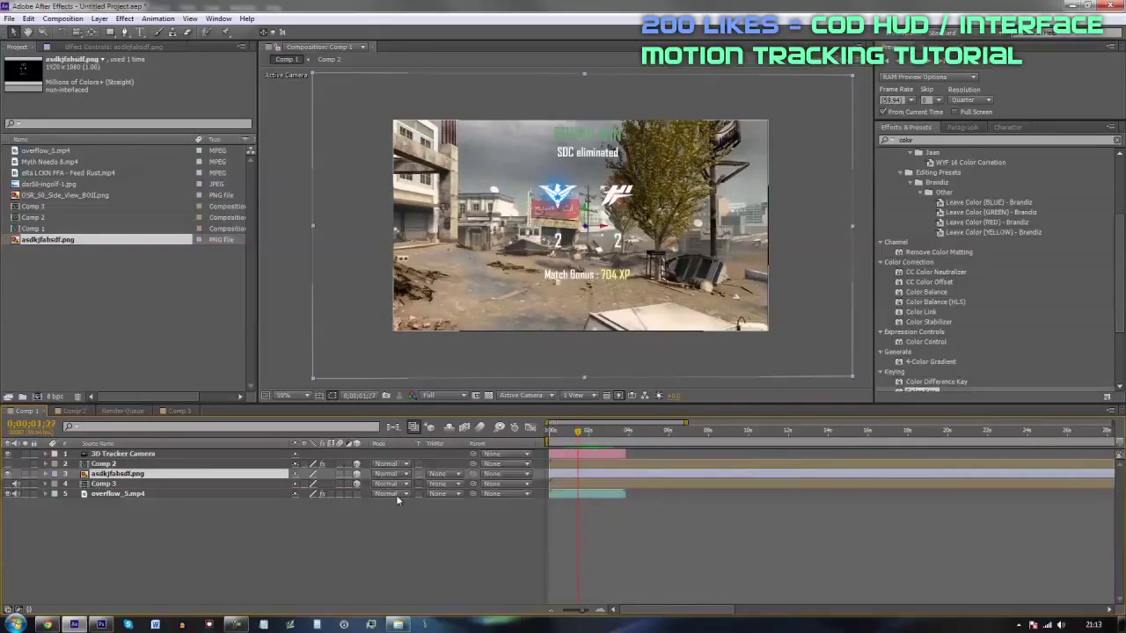
{"action": "key", "text": "p"}
{"action": "left_click_drag", "start_coordinate": [340, 485], "coordinate": [664, 485]}
- Scale the board layer up to about 160% and check it against the moving footage
{"action": "key", "text": "s"}
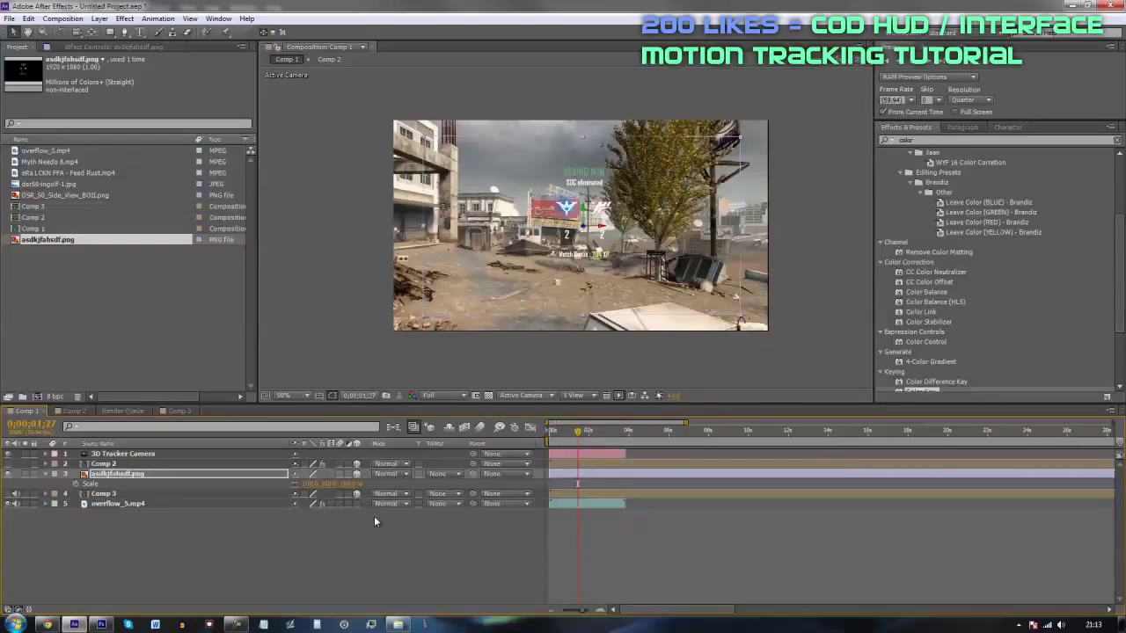
{"action": "left_click_drag", "start_coordinate": [314, 491], "coordinate": [346, 490]}
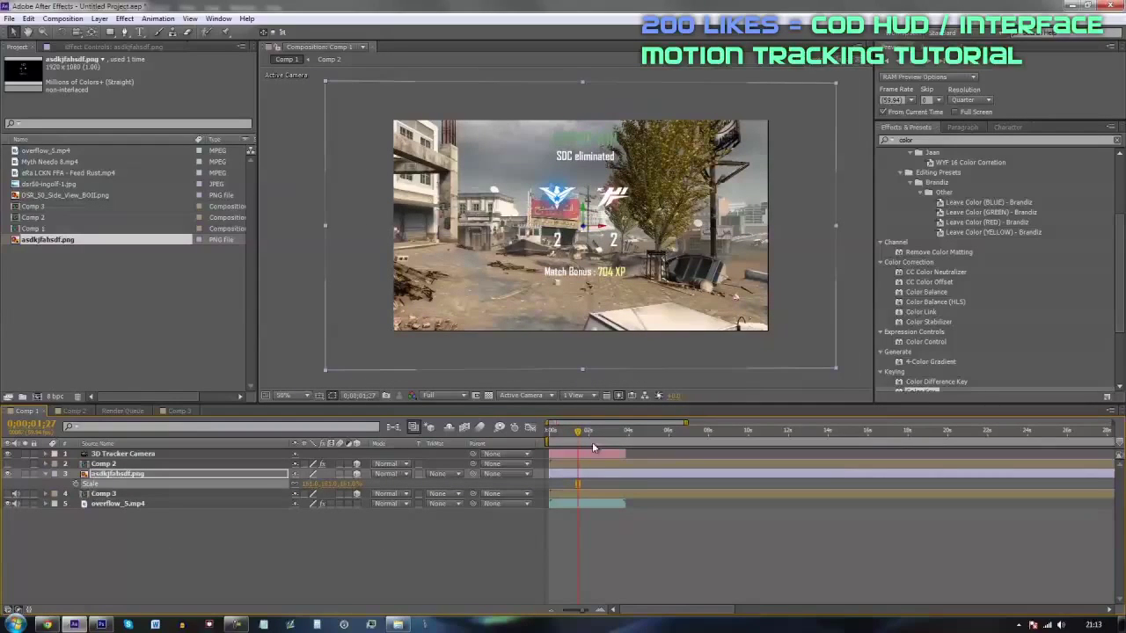
{"action": "left_click_drag", "start_coordinate": [590, 452], "coordinate": [577, 491]}
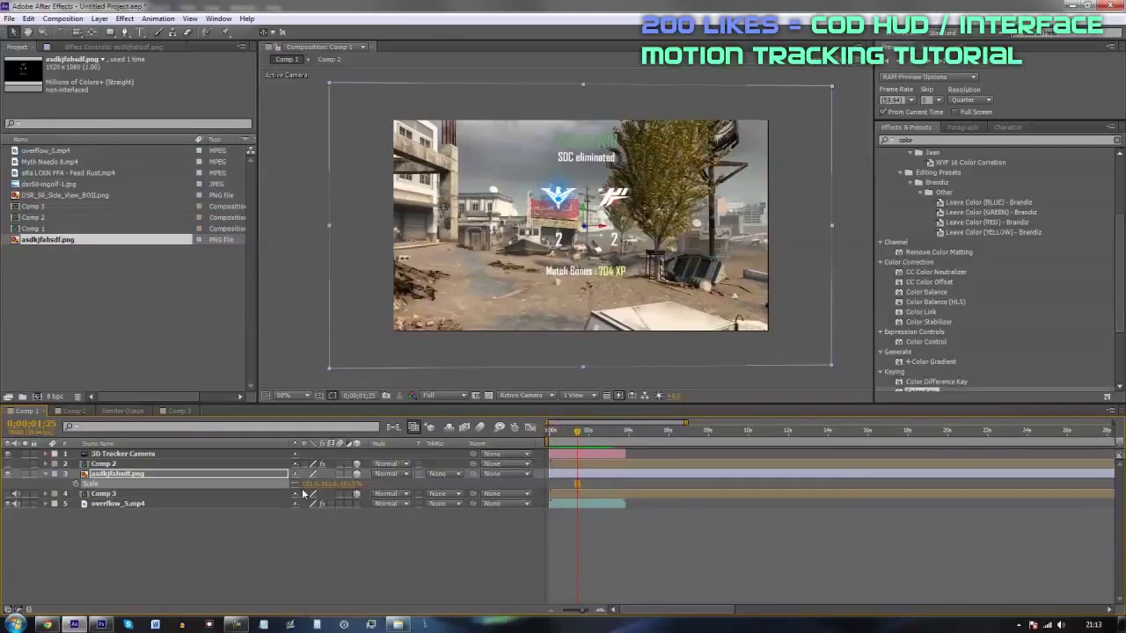
- Try the Add and Overlay blending modes on the board layer, and set it back to Normal
{"action": "left_click", "coordinate": [373, 477]}
{"action": "left_click", "coordinate": [442, 226]}
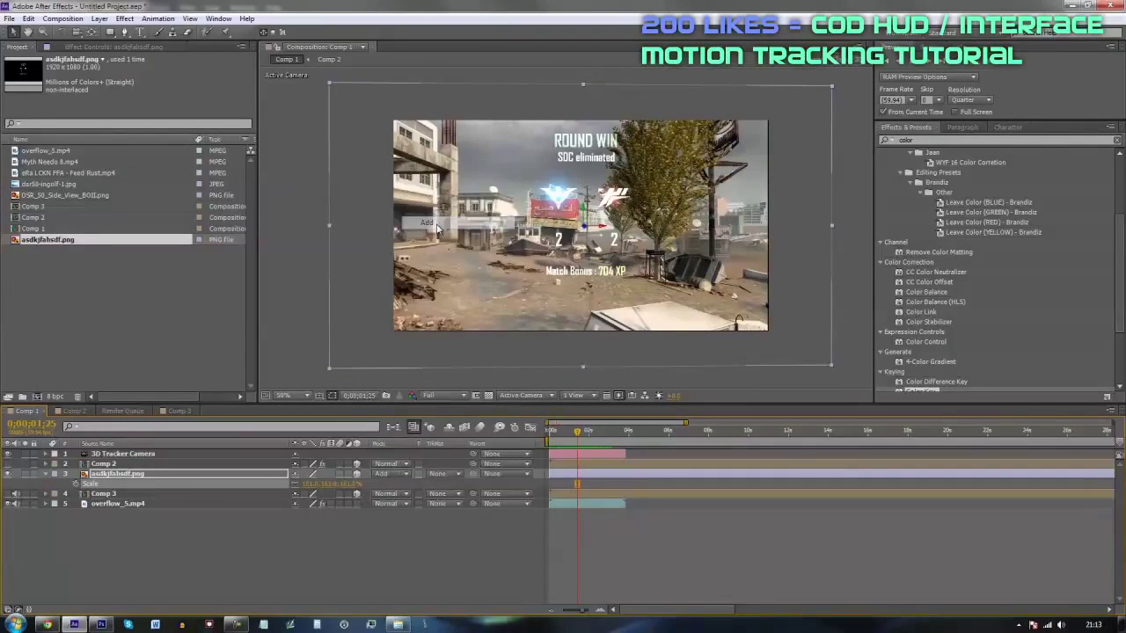
{"action": "left_click_drag", "start_coordinate": [606, 434], "coordinate": [535, 451]}
{"action": "left_click", "coordinate": [395, 478]}
{"action": "left_click", "coordinate": [425, 324]}
{"action": "left_click", "coordinate": [401, 473]}
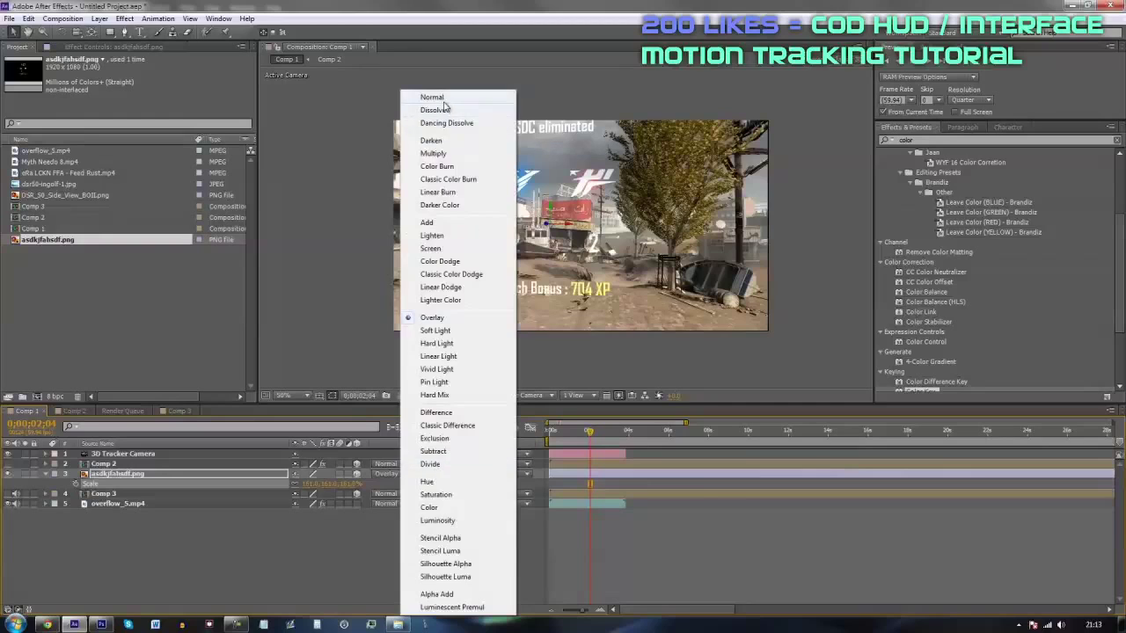
{"action": "left_click", "coordinate": [435, 98]}
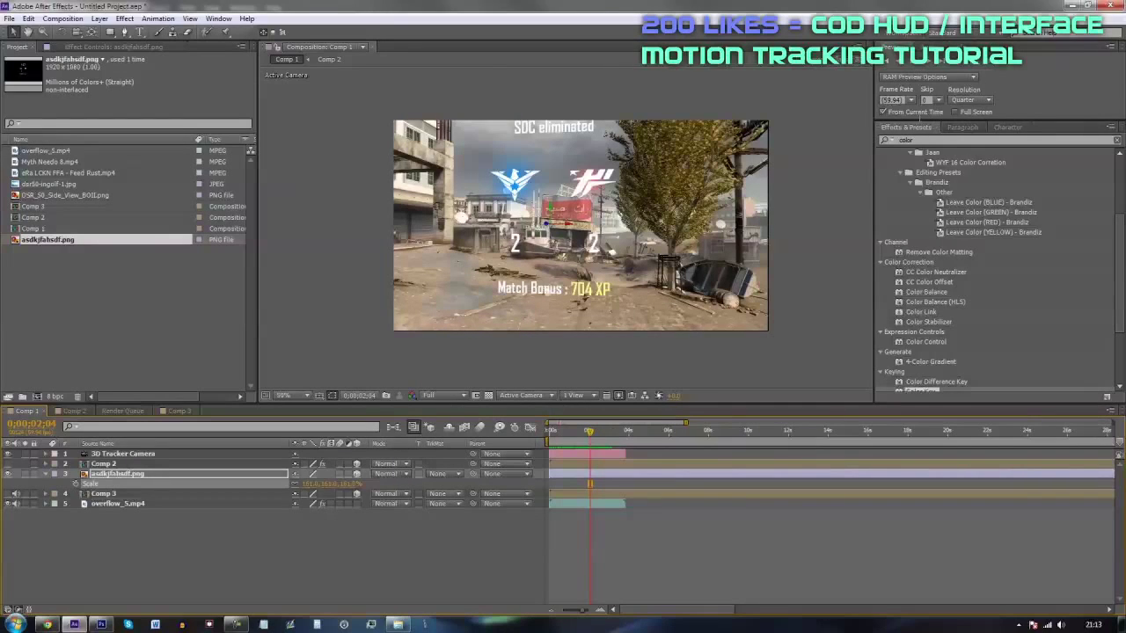
- Search the effects for glow and apply the Stylize Glow effect to the board layer
{"action": "left_click_drag", "start_coordinate": [924, 141], "coordinate": [787, 136]}
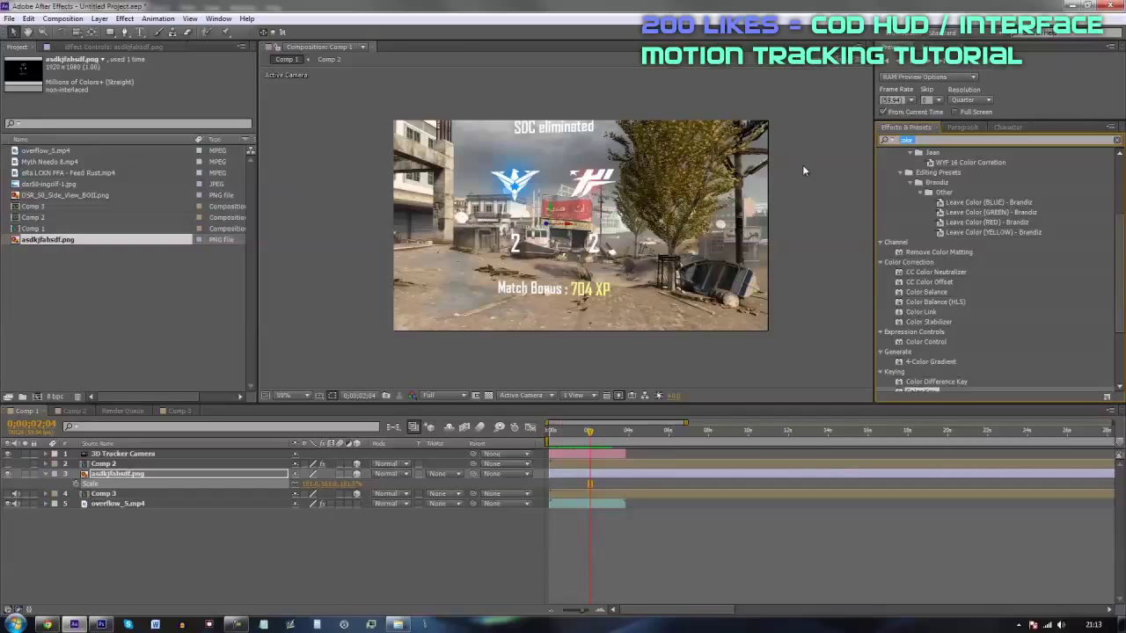
{"action": "type", "text": "glow"}
{"action": "scroll", "coordinate": [984, 264], "scroll_direction": "down", "scroll_amount": 5}
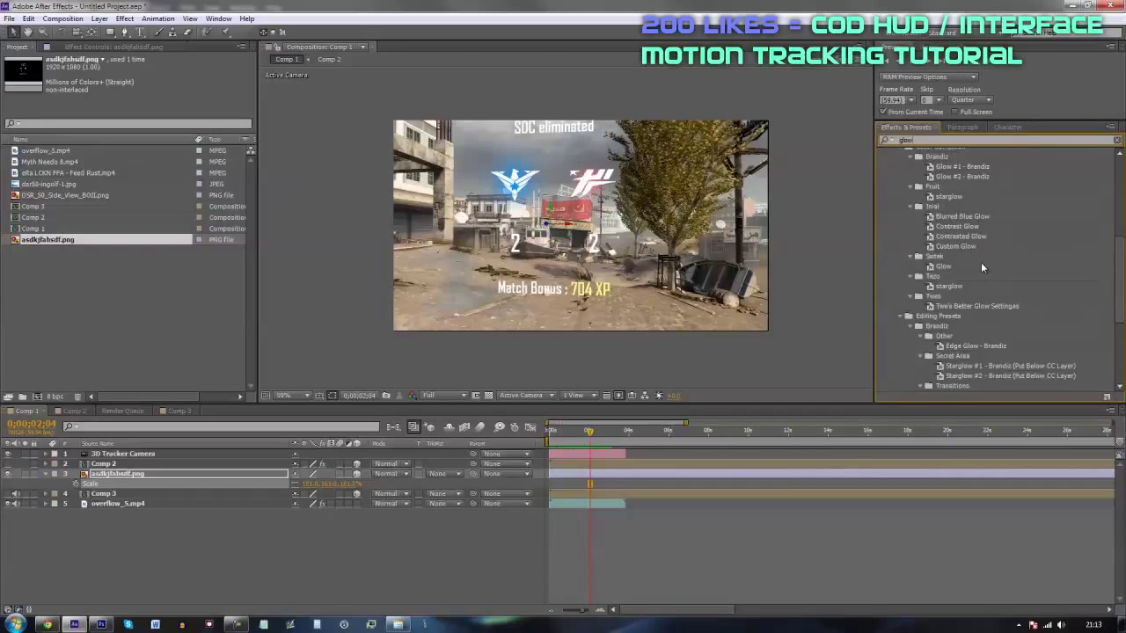
{"action": "left_click_drag", "start_coordinate": [915, 367], "coordinate": [554, 213]}
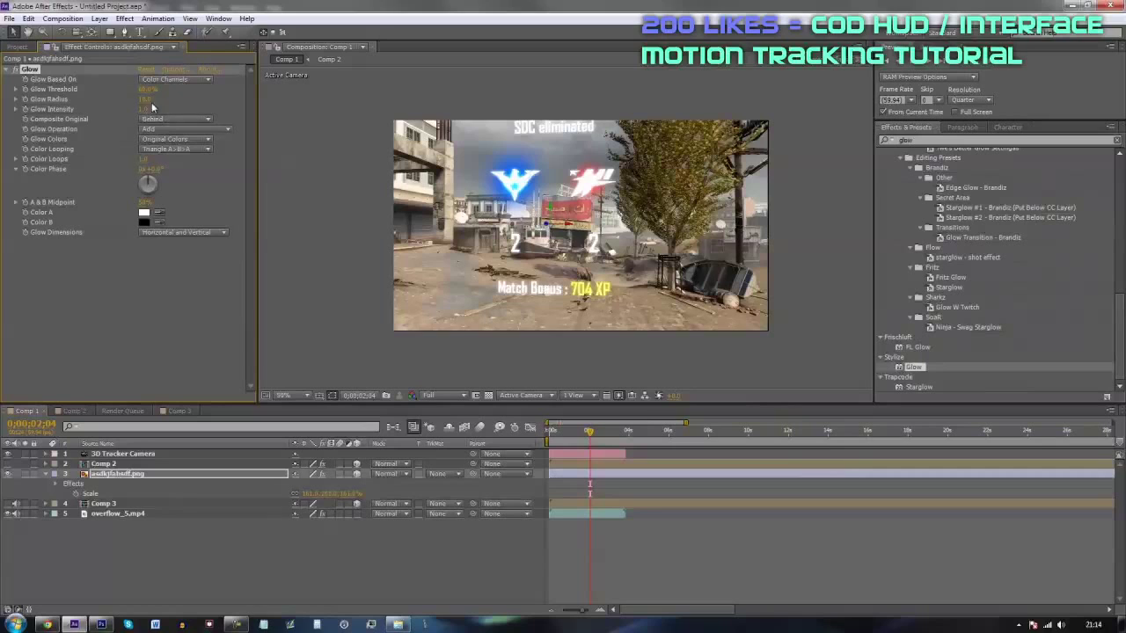
- Try different radius and threshold values for the board's Glow, and delete the effect from the layer
{"action": "left_click_drag", "start_coordinate": [146, 99], "coordinate": [236, 104]}
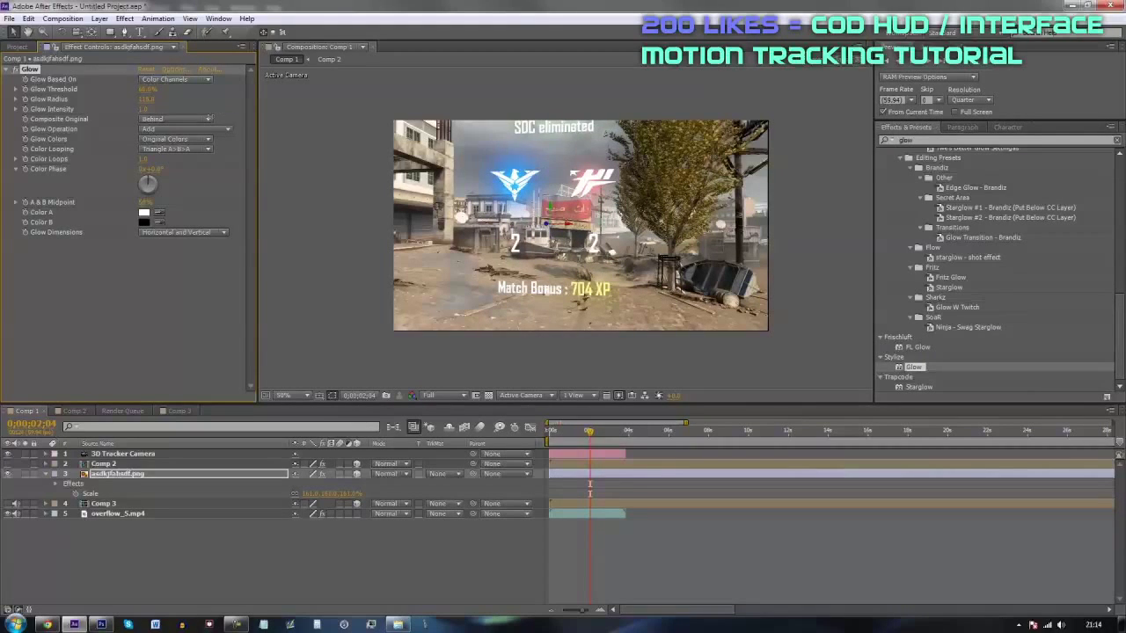
{"action": "mouse_move", "coordinate": [149, 94]}
{"action": "left_mouse_down"}
{"action": "mouse_move", "coordinate": [122, 95]}
{"action": "mouse_move", "coordinate": [156, 110]}
{"action": "left_mouse_up"}
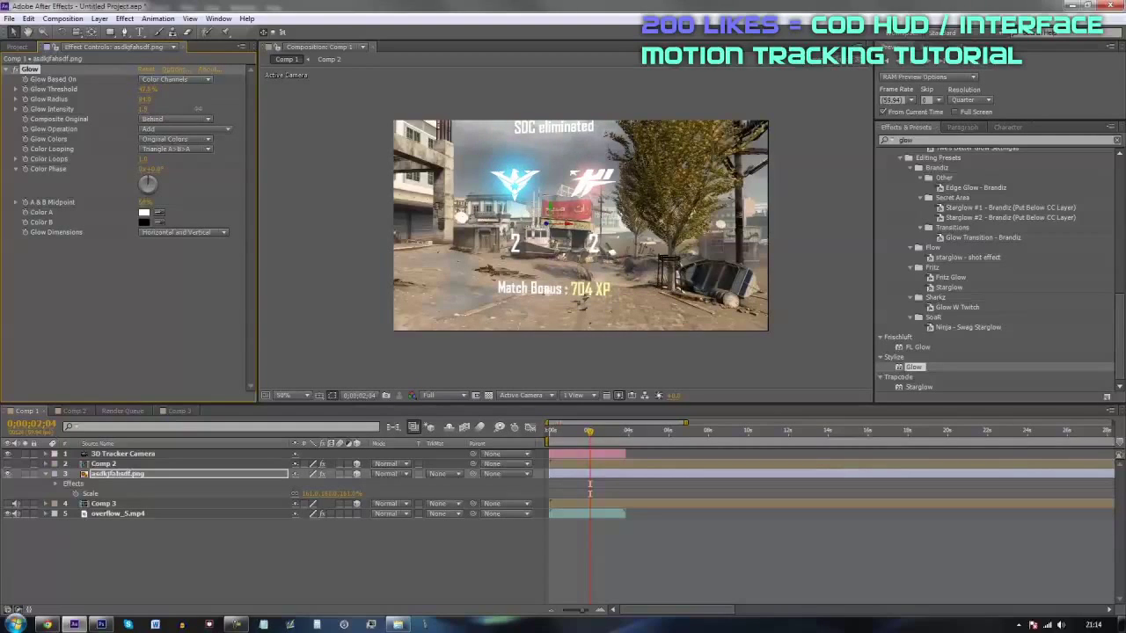
{"action": "left_click", "coordinate": [597, 431]}
{"action": "left_click", "coordinate": [40, 73]}
{"action": "key", "text": "Delete"}
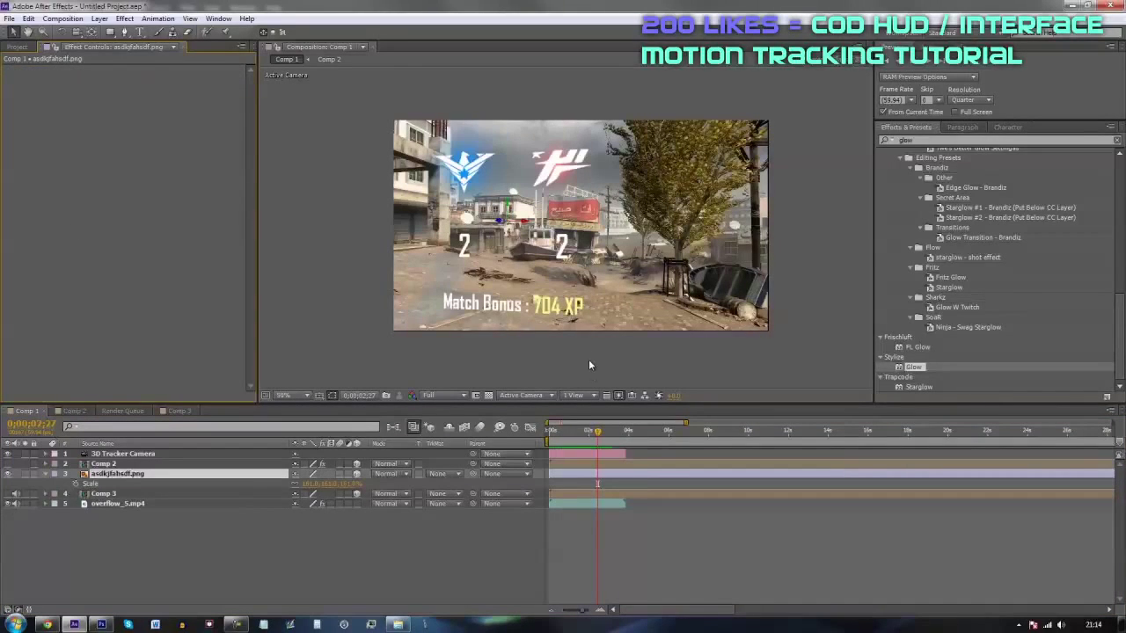
- Scrub through the shot, try scaling the board layer down to a tiny size, and undo the scaling
{"action": "left_click_drag", "start_coordinate": [603, 432], "coordinate": [558, 449]}
{"action": "left_click_drag", "start_coordinate": [550, 453], "coordinate": [594, 439]}
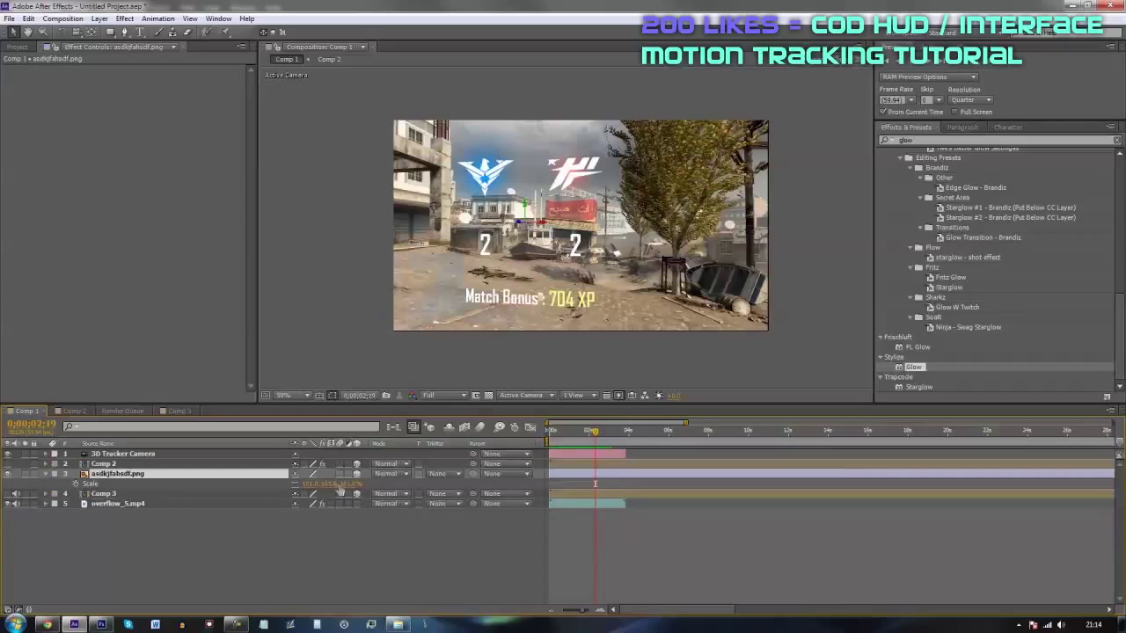
{"action": "left_click_drag", "start_coordinate": [352, 492], "coordinate": [258, 476]}
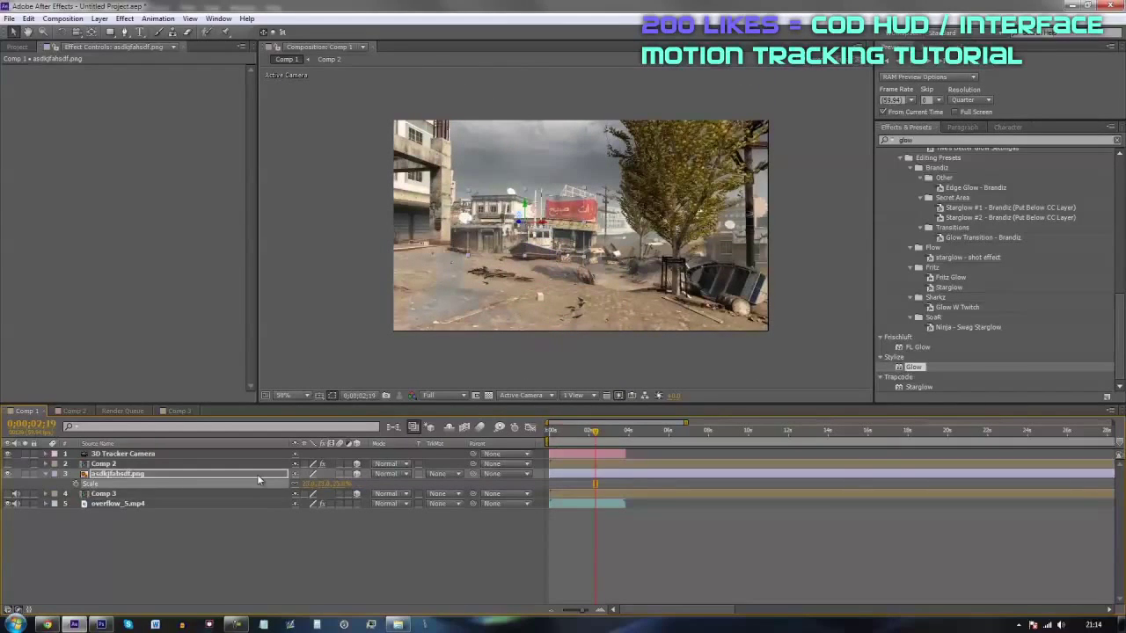
{"action": "key", "text": "ctrl+z"}
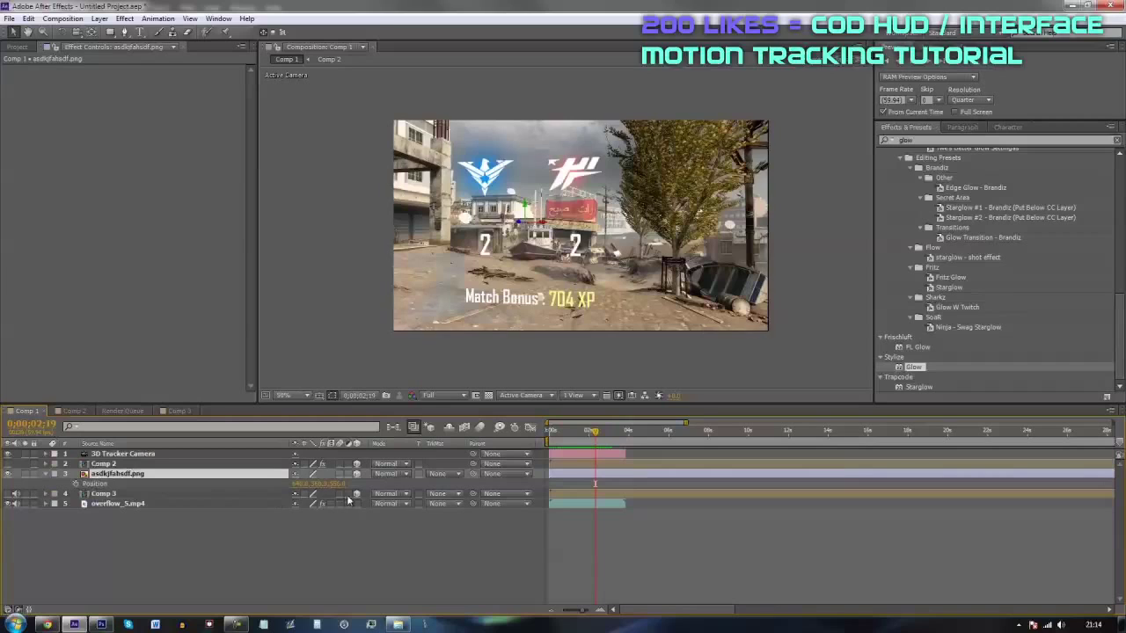
- Reposition the board layer in 3D, moving it far back in depth and lowering it toward the ground
{"action": "left_click_drag", "start_coordinate": [345, 489], "coordinate": [633, 447]}
{"action": "left_click_drag", "start_coordinate": [311, 490], "coordinate": [696, 402]}
{"action": "left_click_drag", "start_coordinate": [595, 432], "coordinate": [558, 472]}
{"action": "key", "text": "space"}
{"action": "left_click_drag", "start_coordinate": [354, 483], "coordinate": [1104, 362]}
{"action": "left_click_drag", "start_coordinate": [322, 483], "coordinate": [443, 466]}
{"action": "key", "text": "slash"}
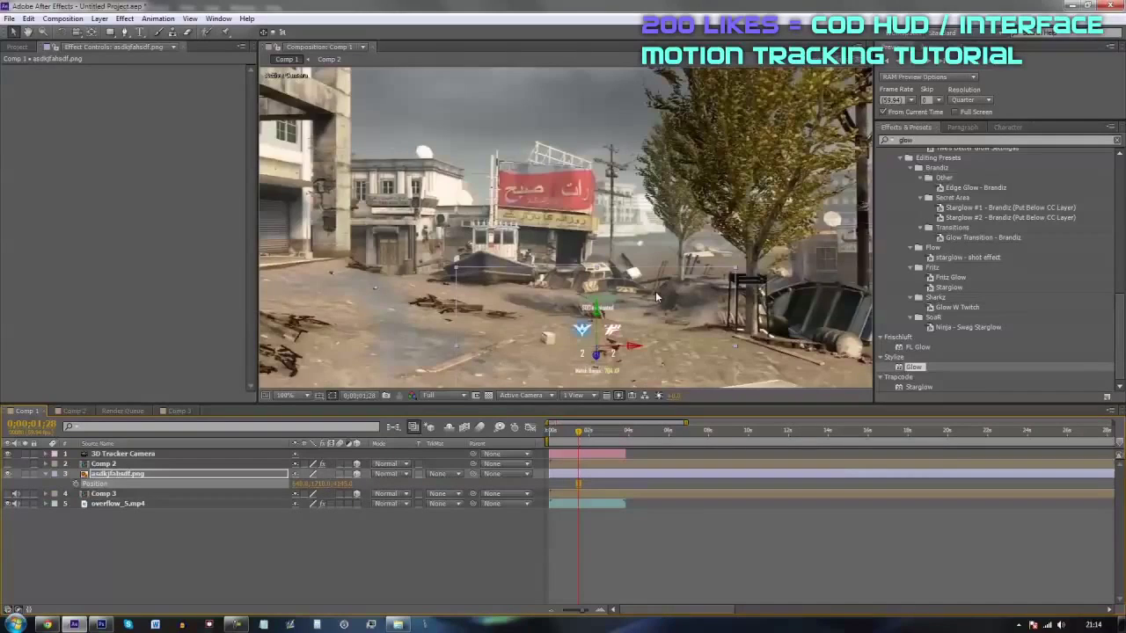
- Enlarge the distant board layer to about 463% scale and preview how it tracks with the footage
{"action": "key", "text": "s"}
{"action": "left_click_drag", "start_coordinate": [308, 484], "coordinate": [474, 486]}
{"action": "scroll", "coordinate": [569, 229], "scroll_direction": "down", "scroll_amount": 2}
{"action": "key", "text": "slash"}
{"action": "scroll", "coordinate": [597, 287], "scroll_direction": "down", "scroll_amount": 2}
{"action": "left_click_drag", "start_coordinate": [584, 434], "coordinate": [593, 472]}
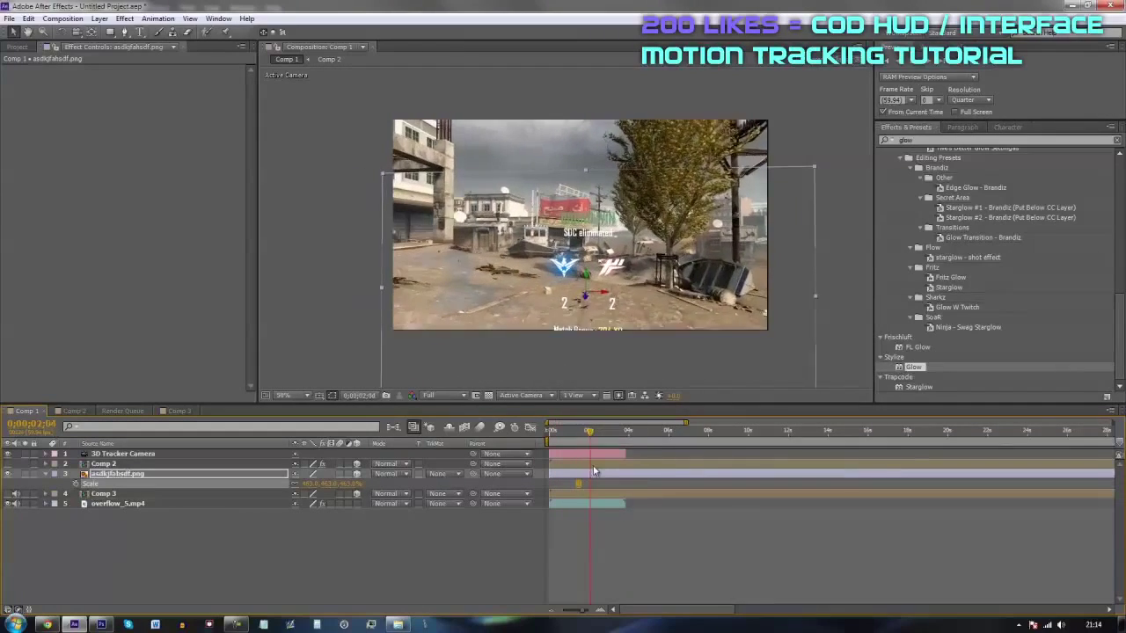
{"action": "key", "text": "space"}
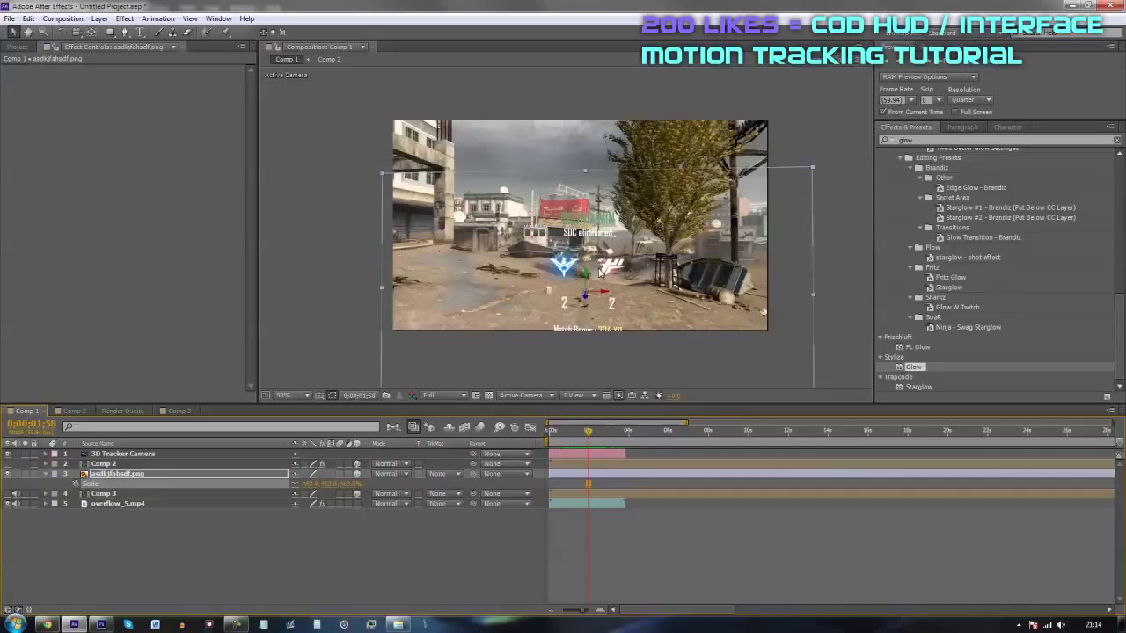
- Bring the board layer closer to the camera in depth and reduce its scale to 147%, checking it across the shot
{"action": "key", "text": "p"}
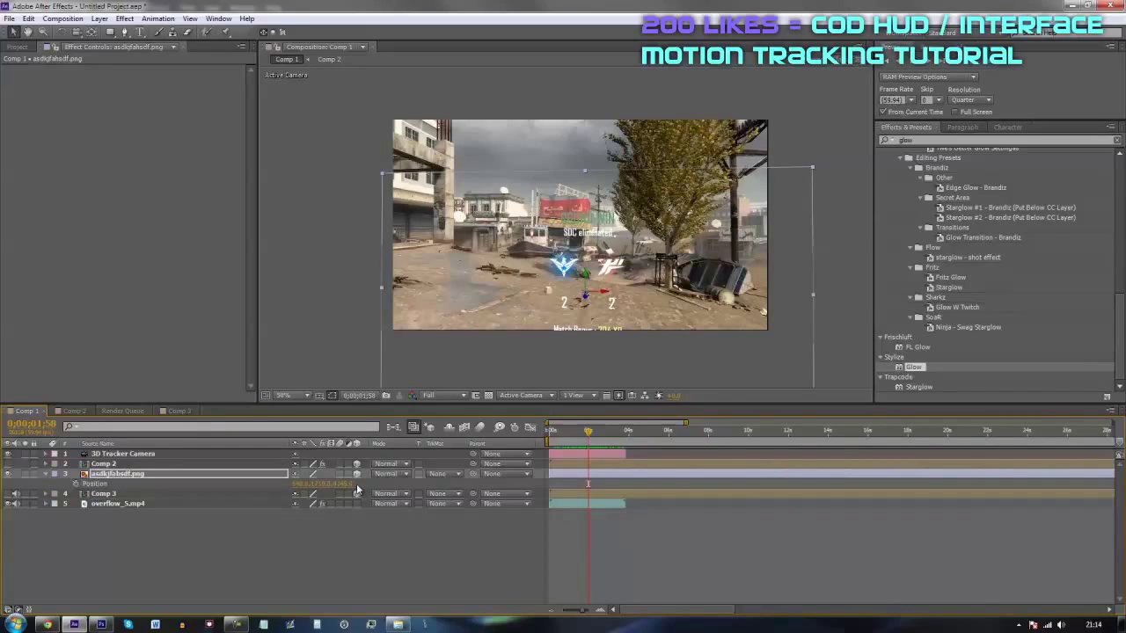
{"action": "key", "text": "ctrl+v"}
{"action": "left_click_drag", "start_coordinate": [346, 486], "coordinate": [185, 457]}
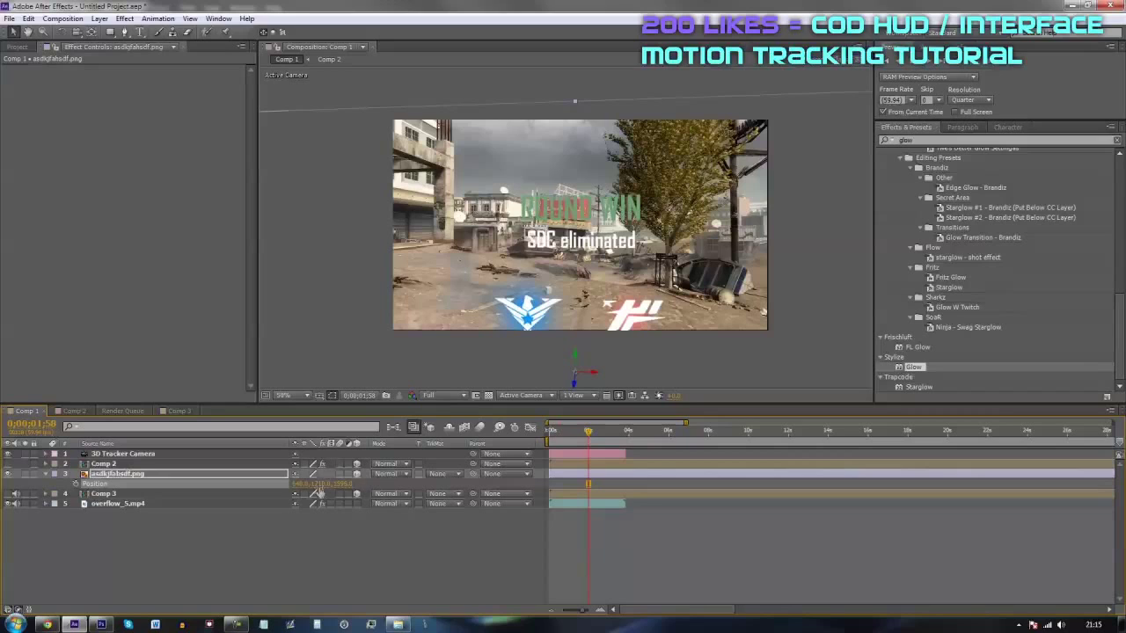
{"action": "key", "text": "s"}
{"action": "left_click_drag", "start_coordinate": [312, 486], "coordinate": [151, 512]}
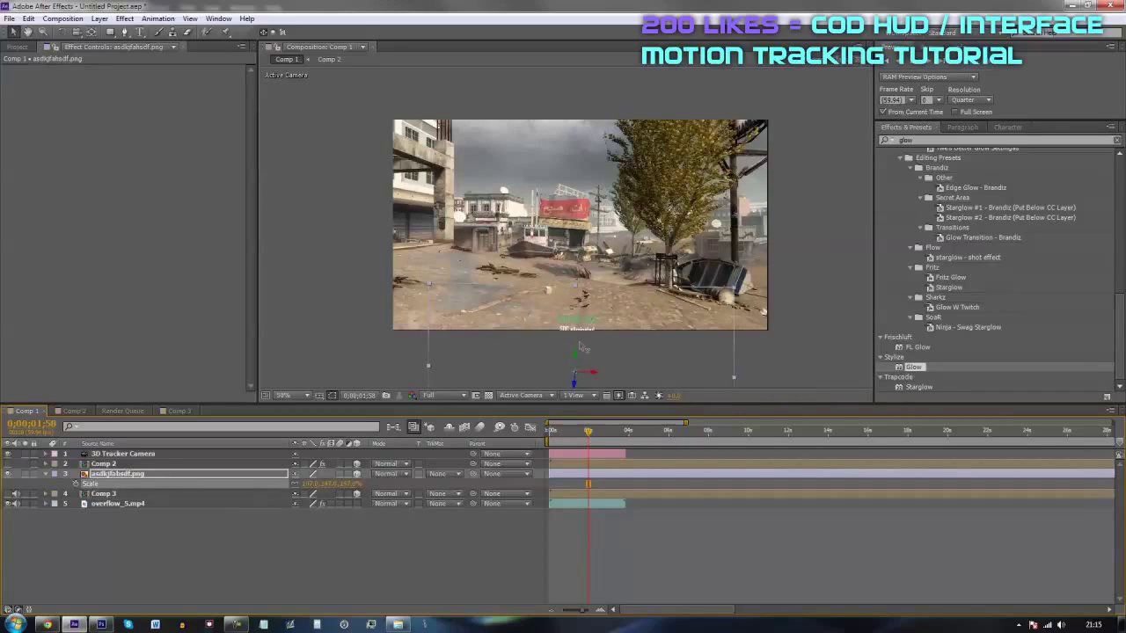
{"action": "left_click", "coordinate": [613, 432]}
{"action": "left_click_drag", "start_coordinate": [613, 434], "coordinate": [577, 466]}
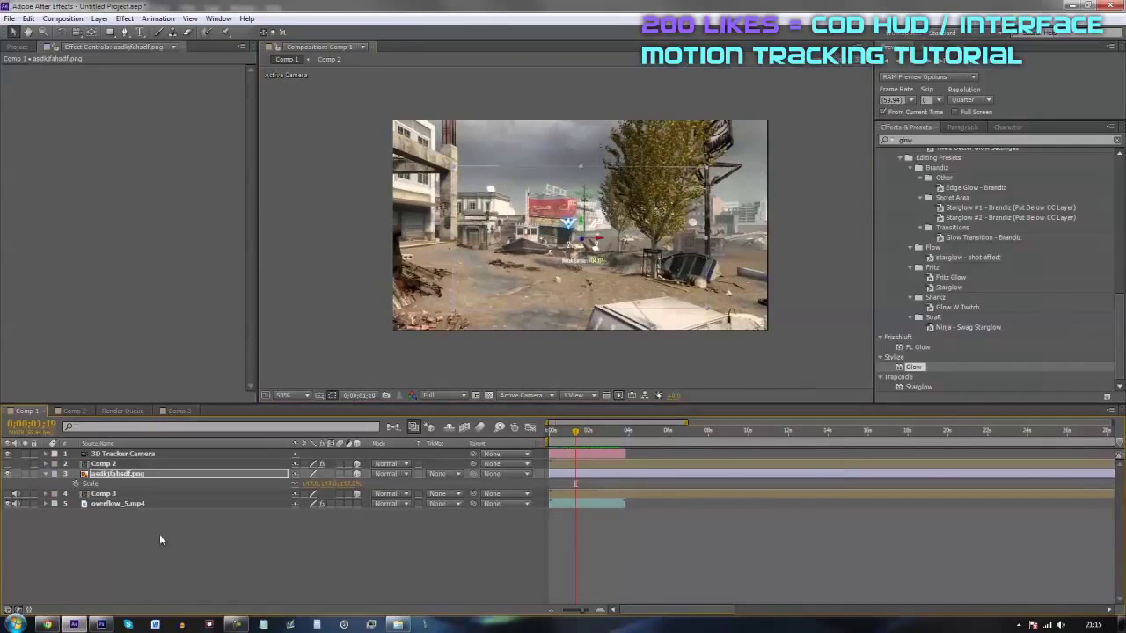
- Review the kill feed in Comp 2 and the pop-up in Comp 3, placing Comp 3 beside Comp 2, and return to Comp 1
{"action": "left_click", "coordinate": [74, 411]}
{"action": "left_click", "coordinate": [179, 411]}
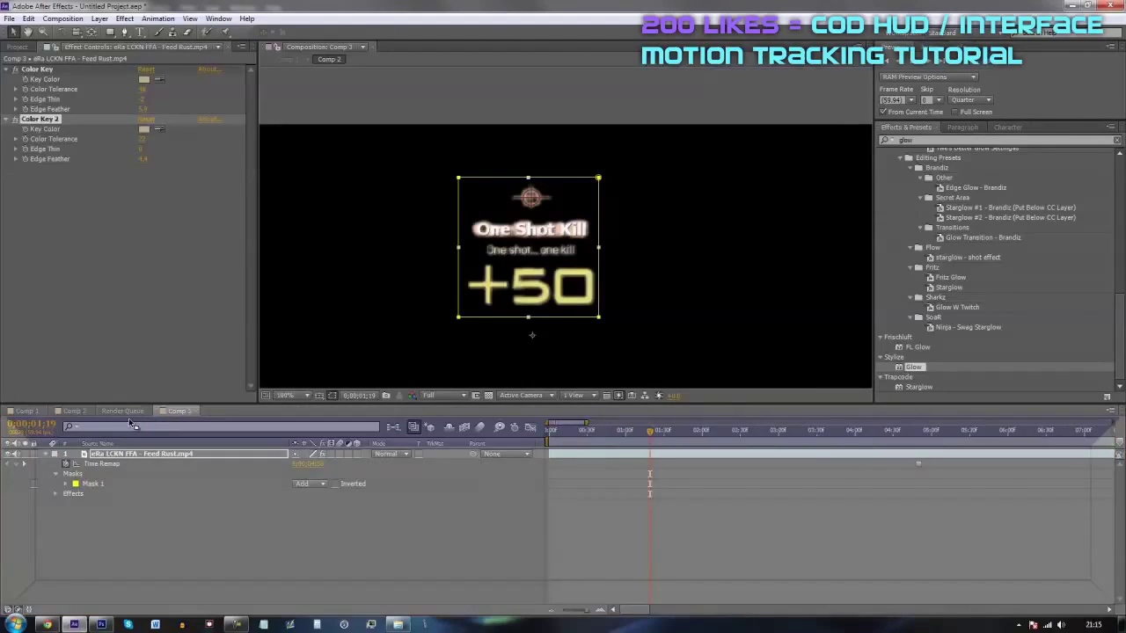
{"action": "left_click_drag", "start_coordinate": [130, 422], "coordinate": [121, 414]}
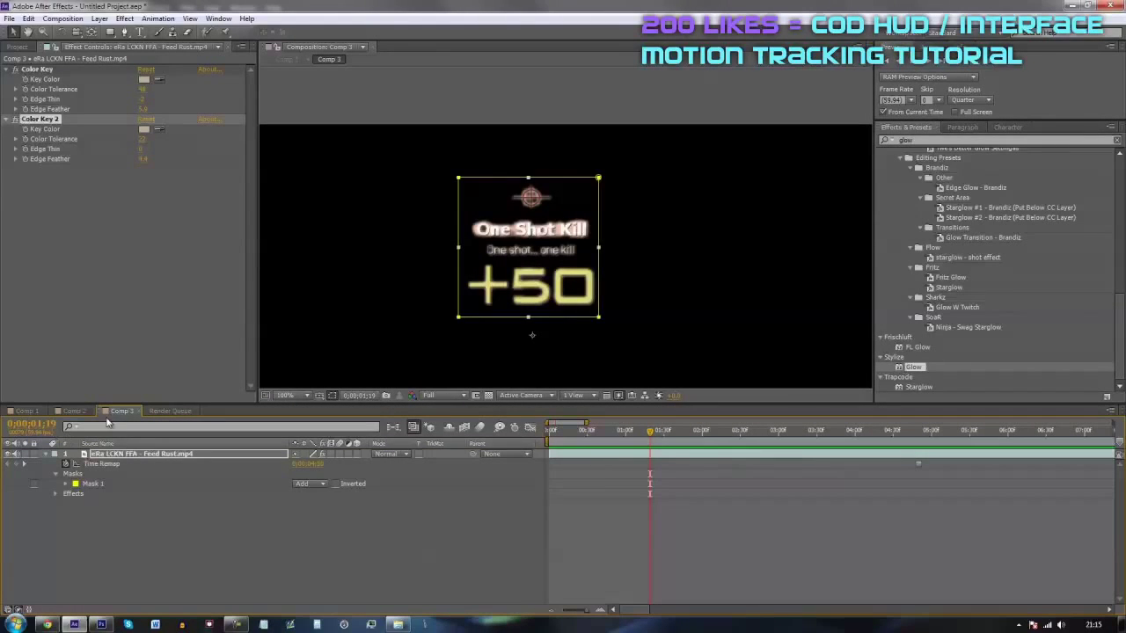
{"action": "left_click", "coordinate": [74, 411]}
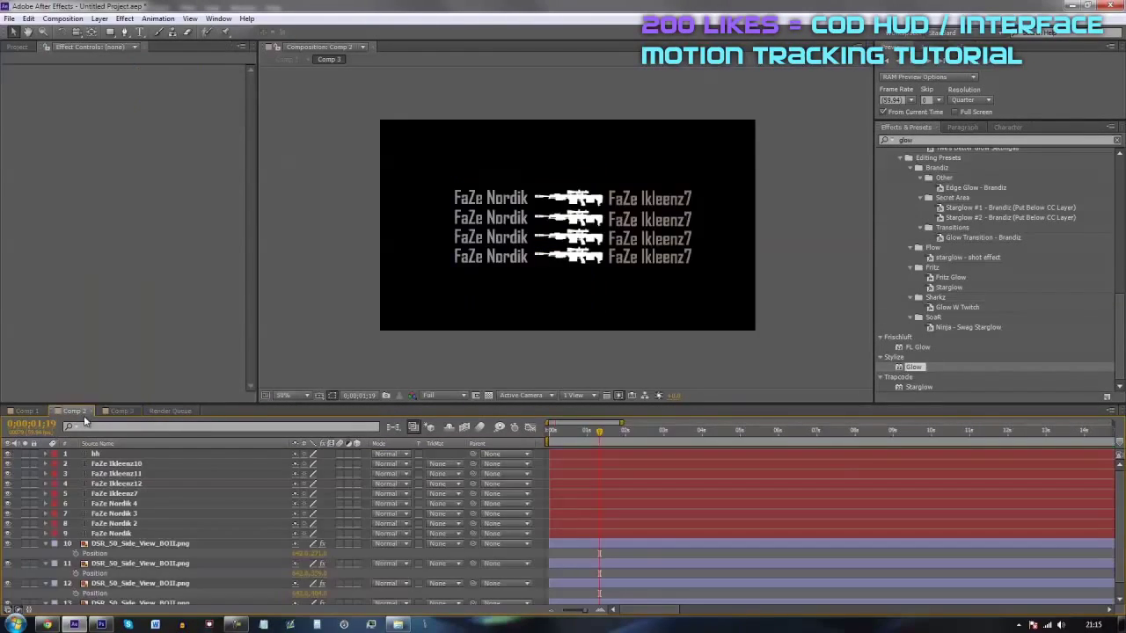
{"action": "left_click", "coordinate": [24, 410]}
- Deselect the board layer and scrub through Comp 1 to check how the board sits in the moving footage
{"action": "left_click_drag", "start_coordinate": [596, 430], "coordinate": [558, 441]}
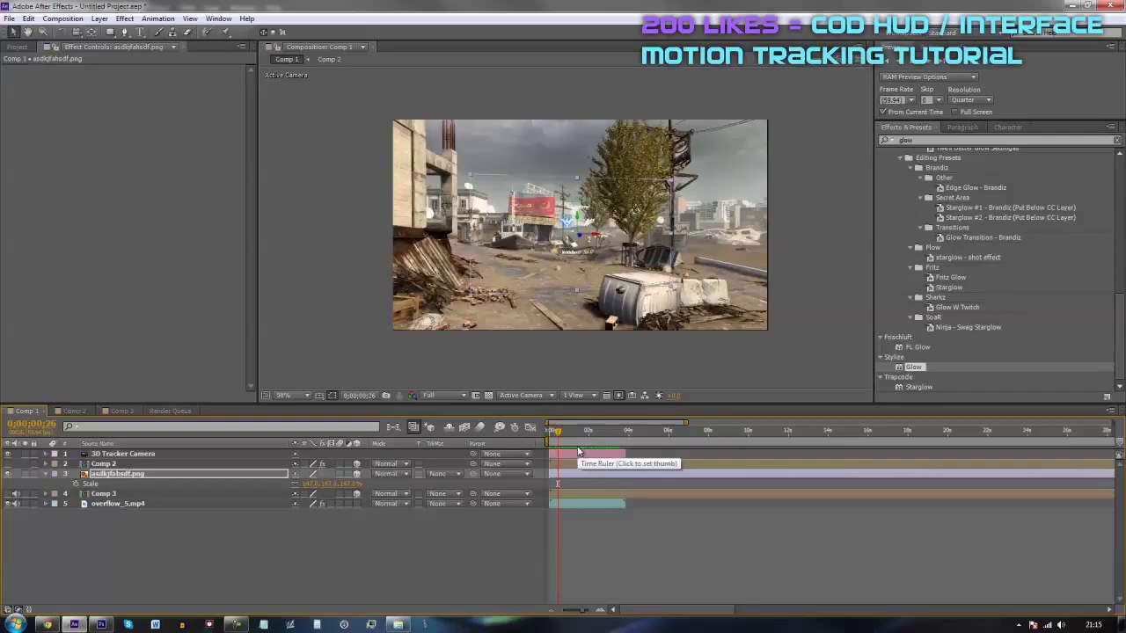
{"action": "left_click", "coordinate": [637, 519]}
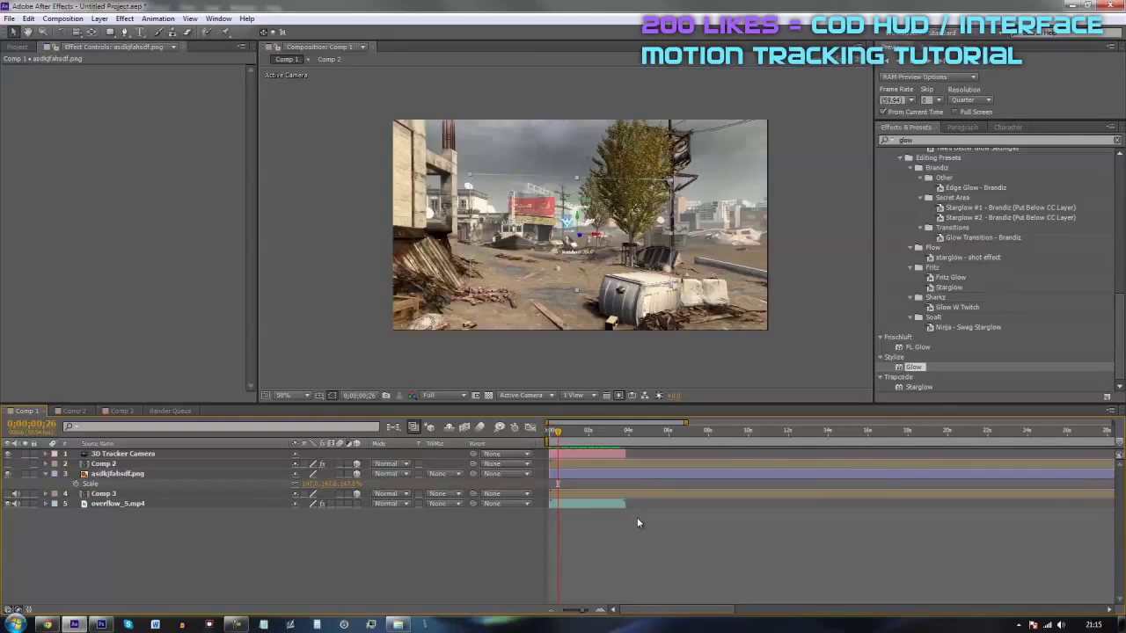
{"action": "left_click", "coordinate": [613, 442]}
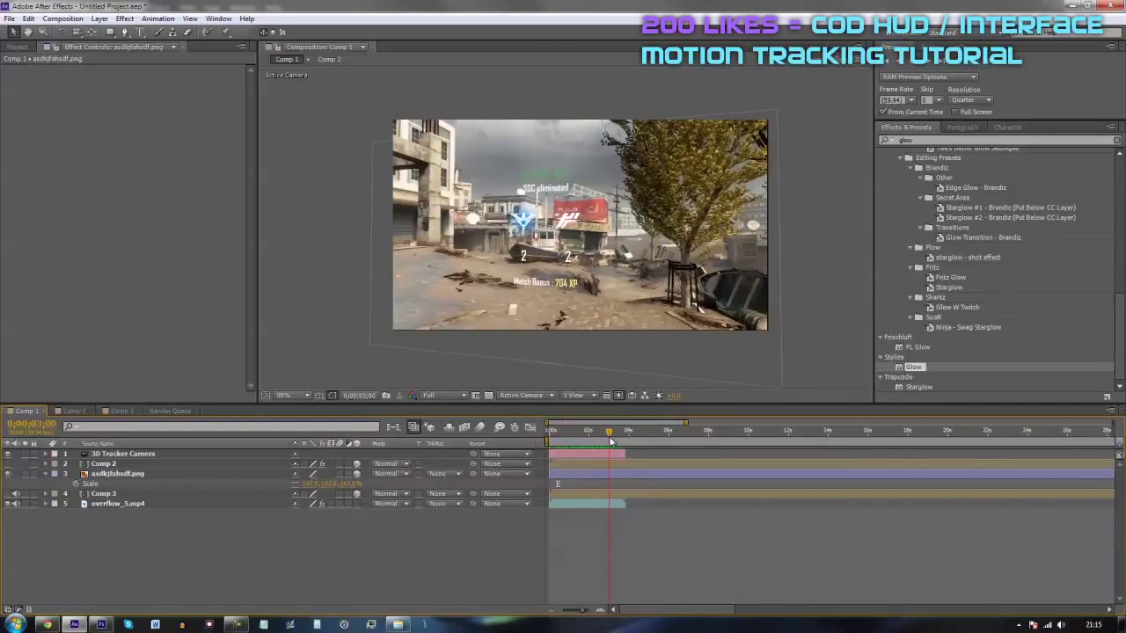
{"action": "left_click_drag", "start_coordinate": [609, 435], "coordinate": [580, 435]}
{"action": "left_click", "coordinate": [612, 439]}
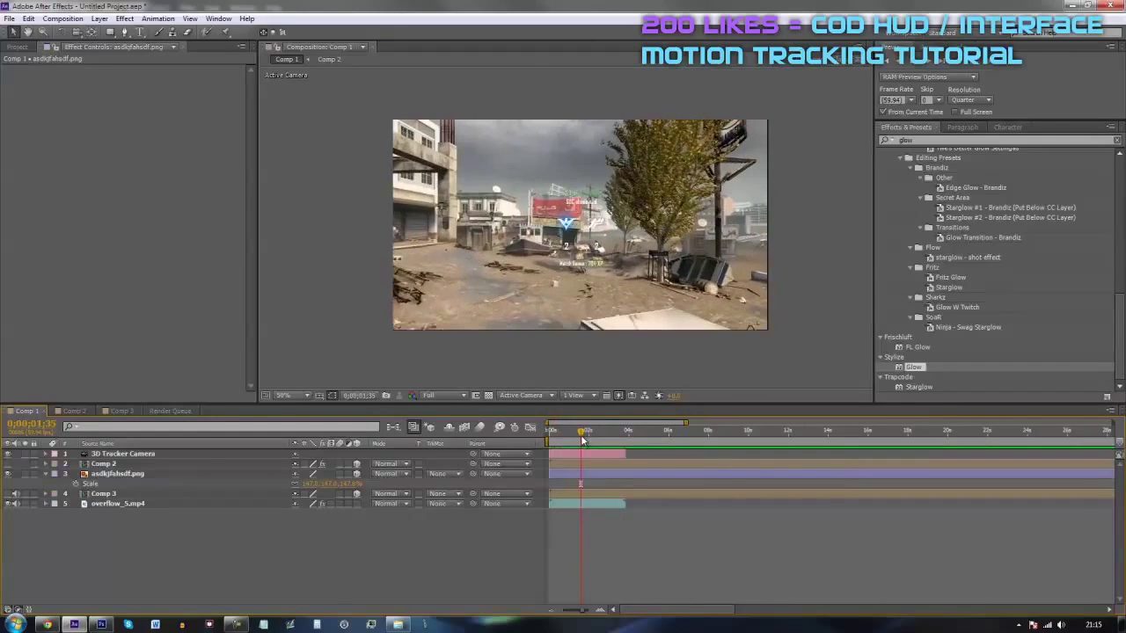
- Switch to Chrome and look at the open YouTube videos daylight v2. [6th] and toniq. as HUD examples
{"action": "left_click", "coordinate": [47, 624]}
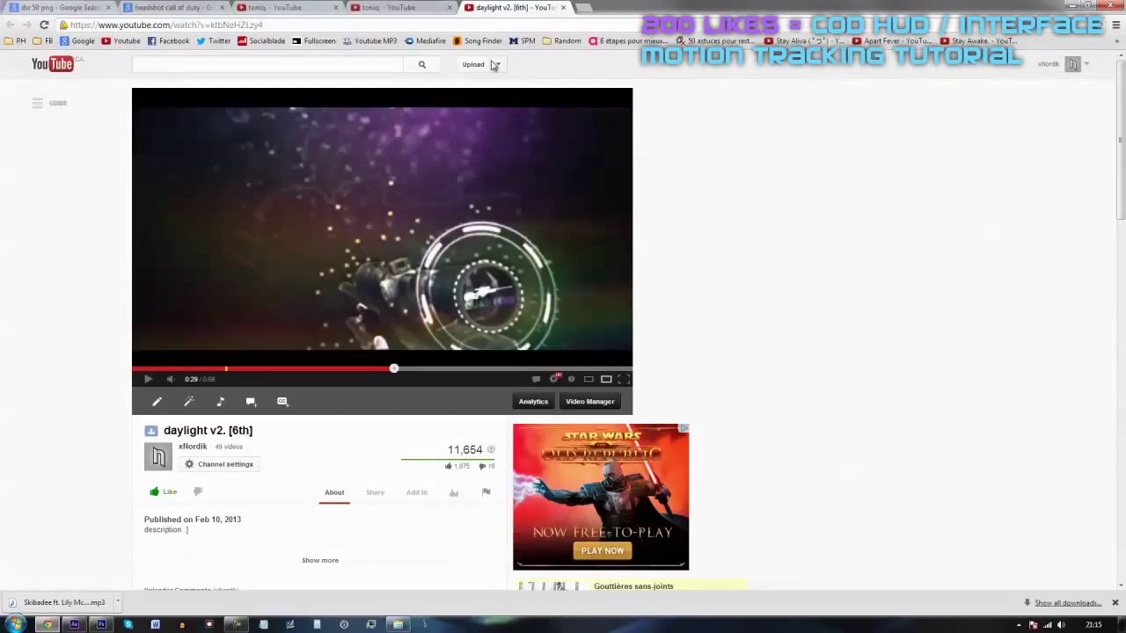
{"action": "left_click", "coordinate": [404, 8]}
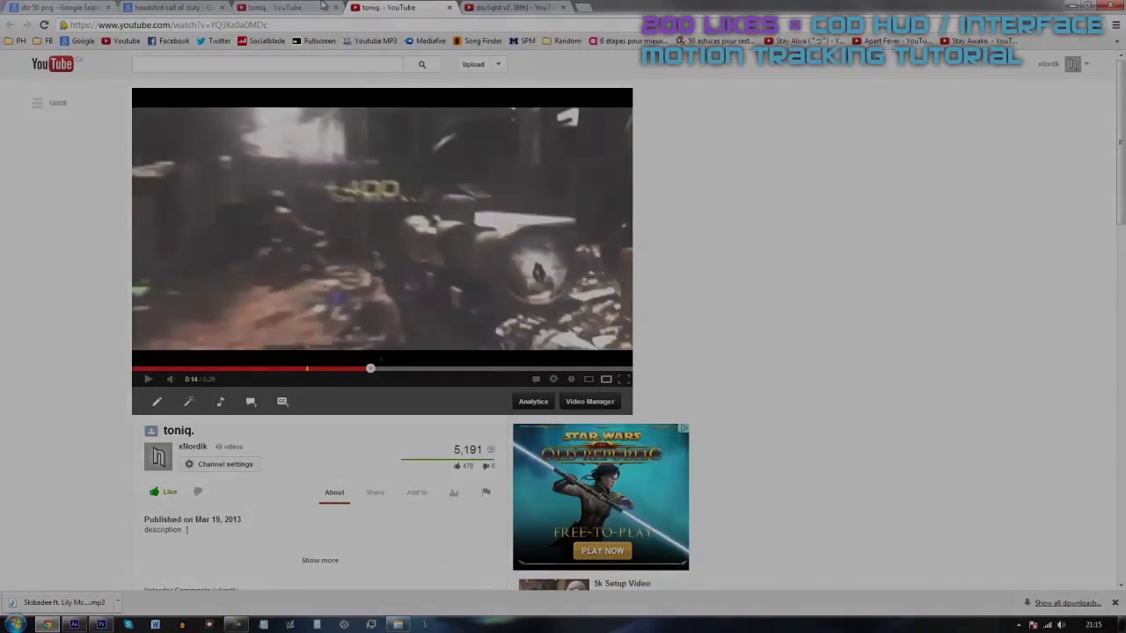
{"action": "left_click", "coordinate": [308, 8]}
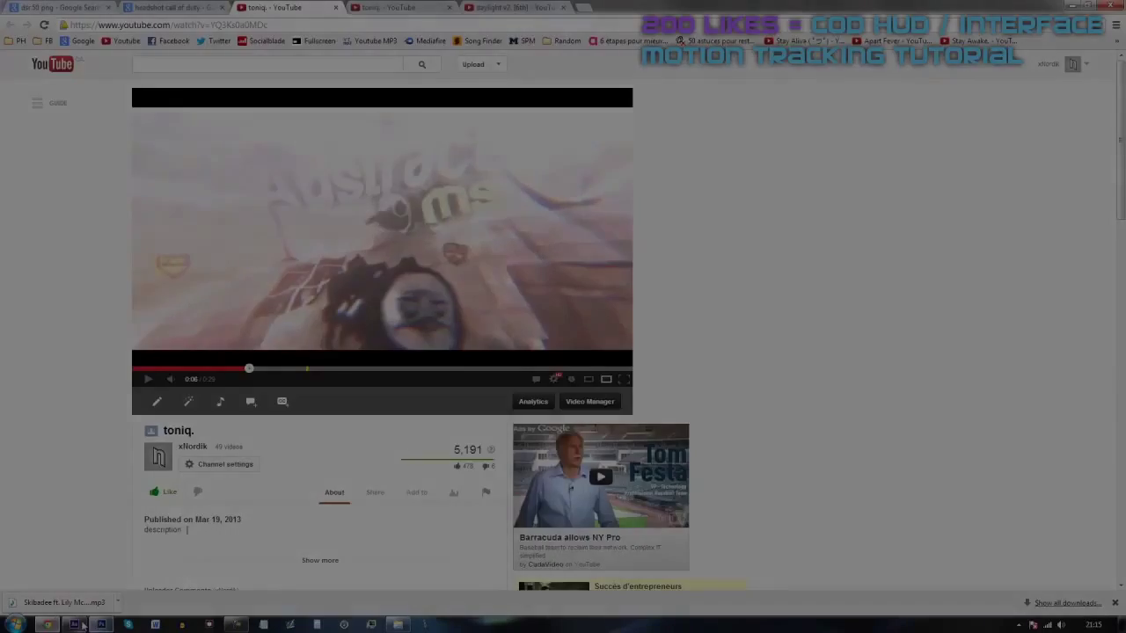